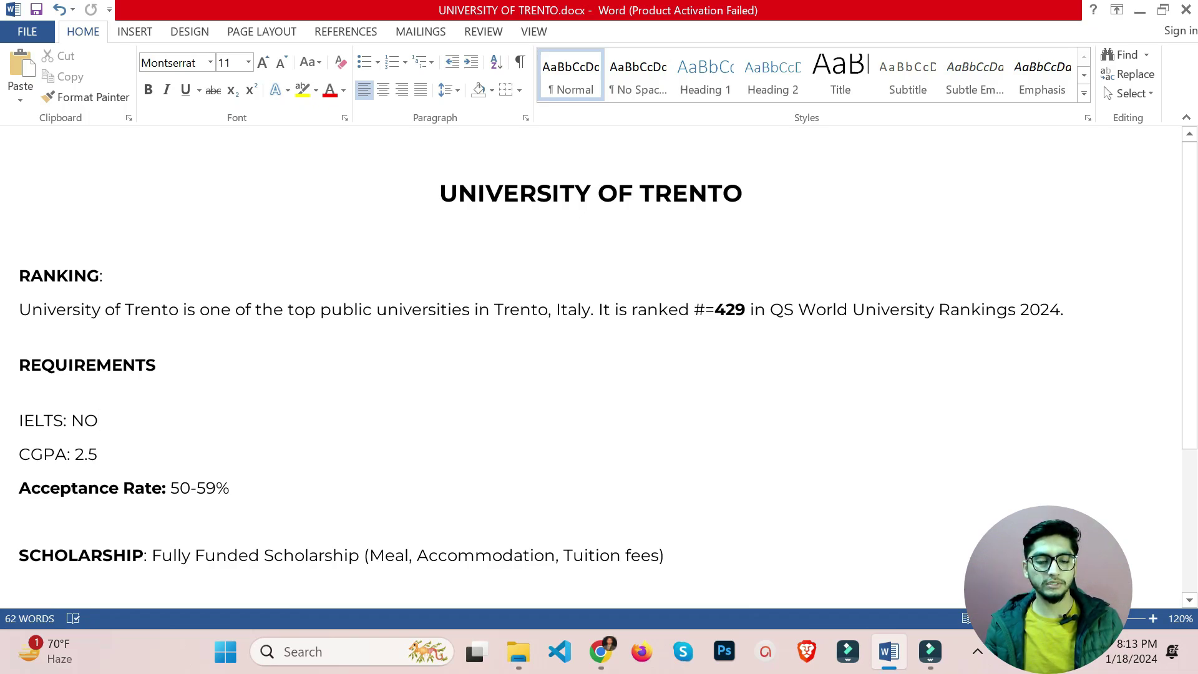
Highlight the top public universities phrase, the 429 ranking and the IELTS: NO requirement.
drag(255, 310, 471, 310)
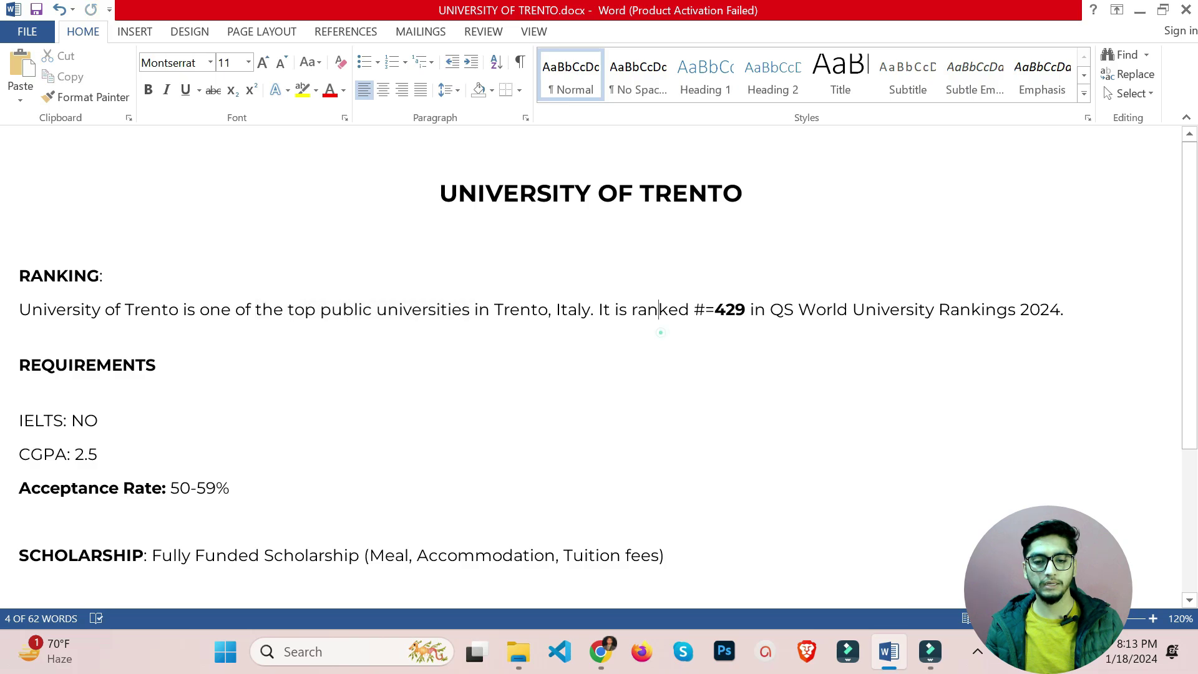
double_click(729, 309)
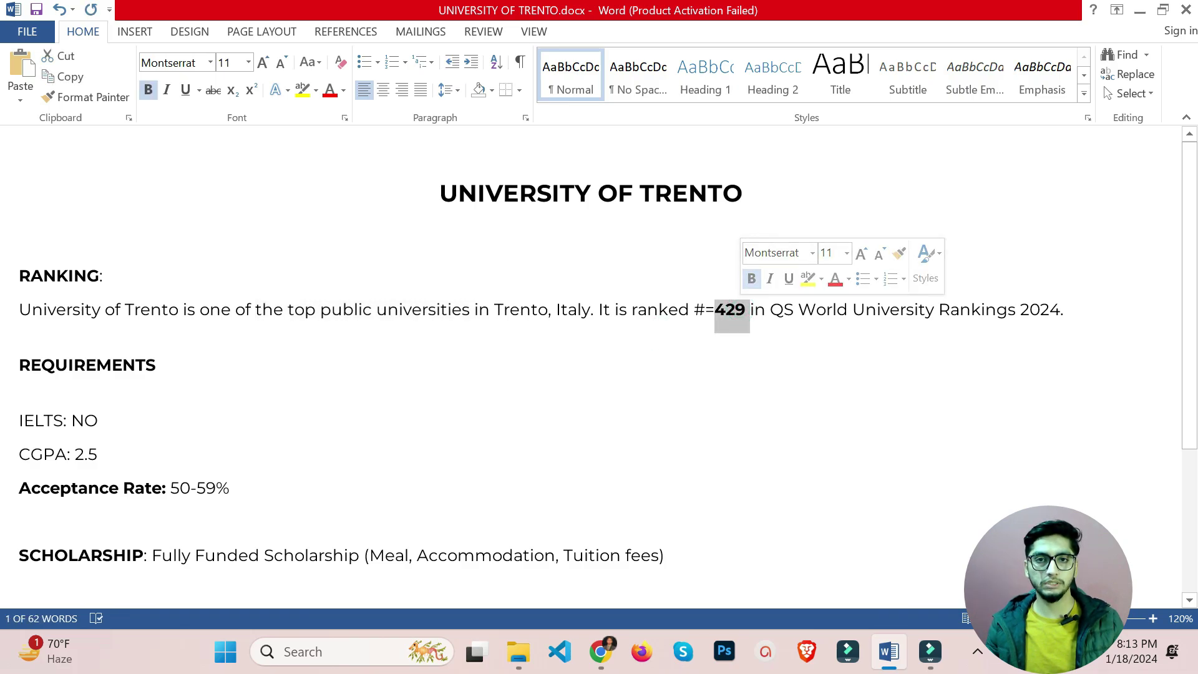
scroll(599, 369, down, 1)
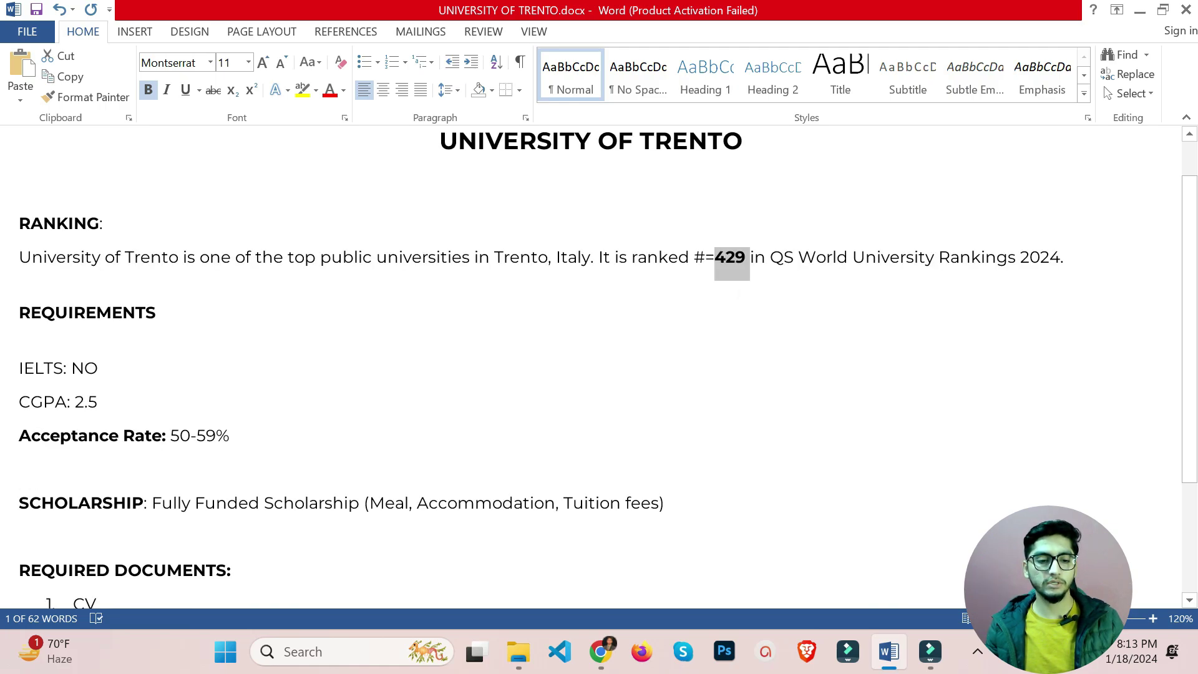
drag(98, 368, 20, 368)
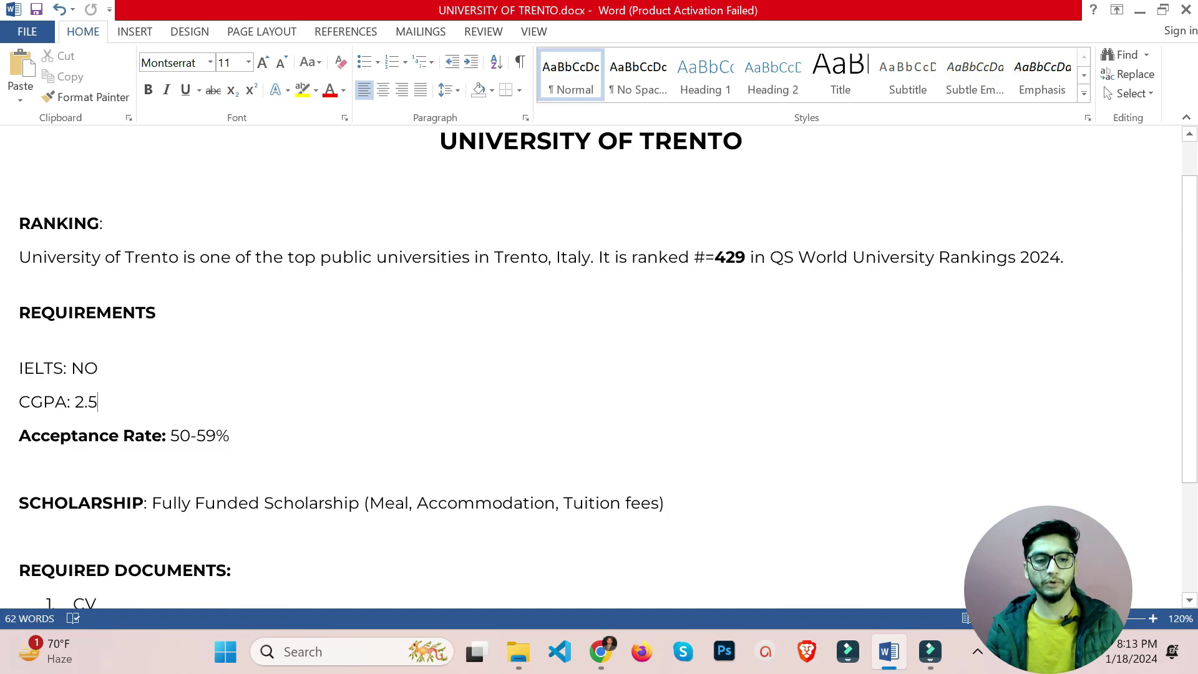
scroll(167, 424, down, 3)
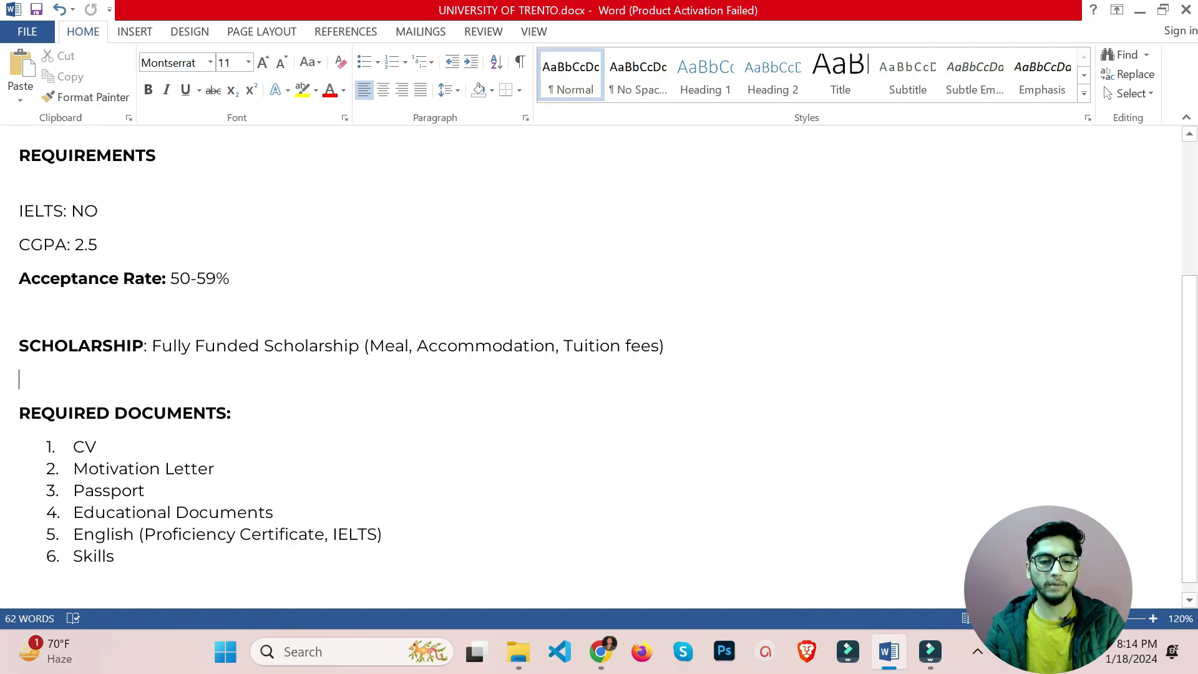
Highlight the Funded scholarship note, the REQUIRED DOCUMENTS heading and Passport in the documents list.
double_click(222, 347)
click(332, 354)
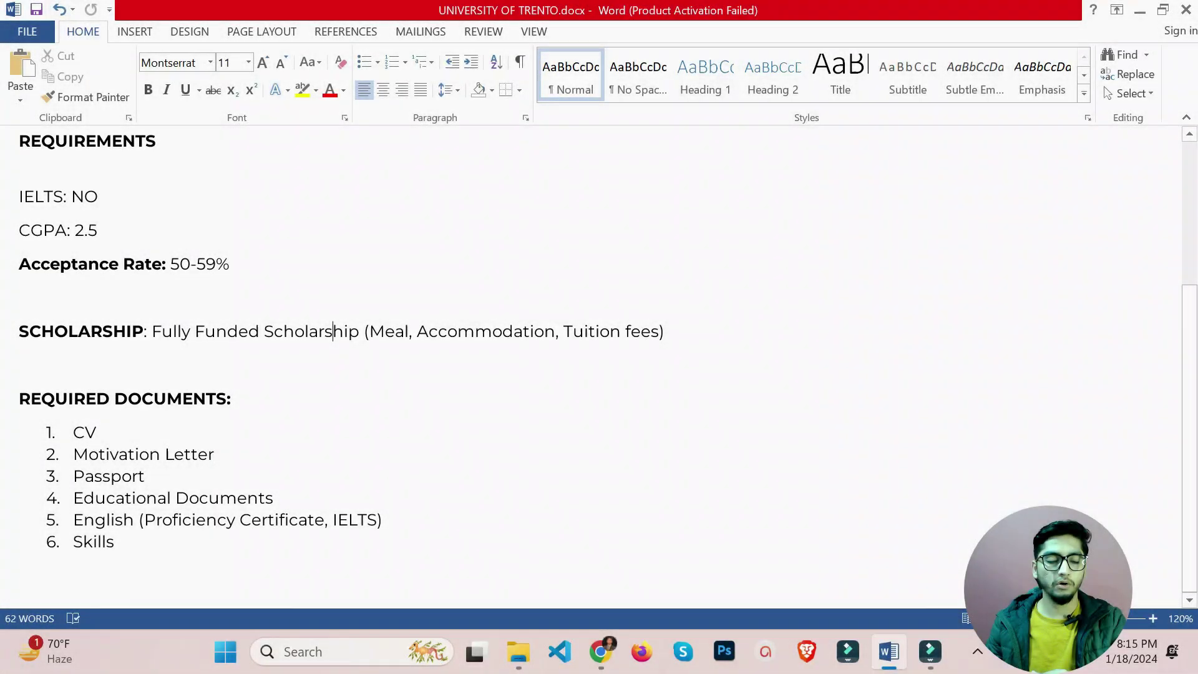
triple_click(244, 402)
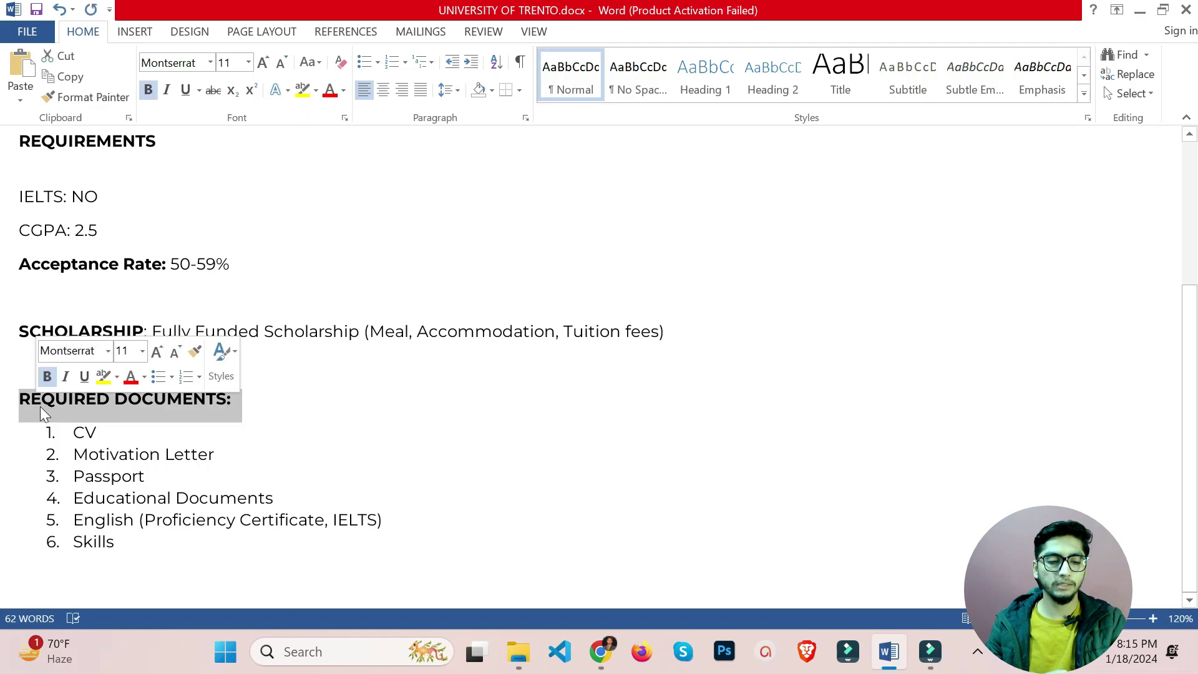
click(284, 417)
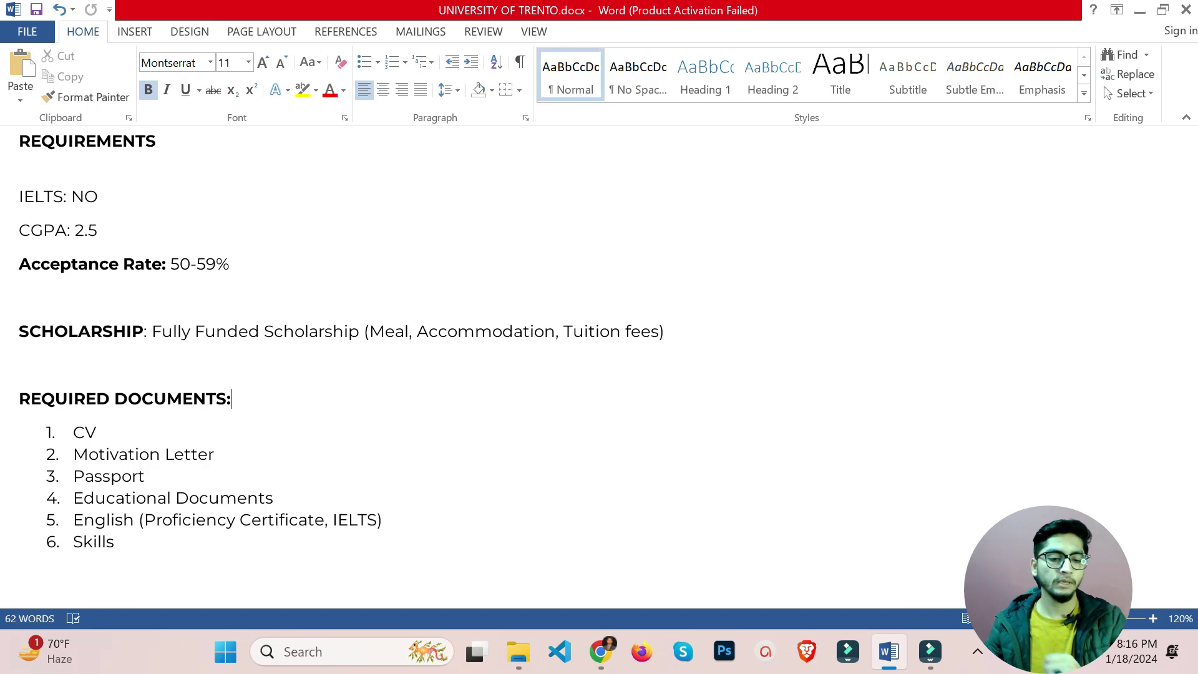
drag(144, 476, 84, 476)
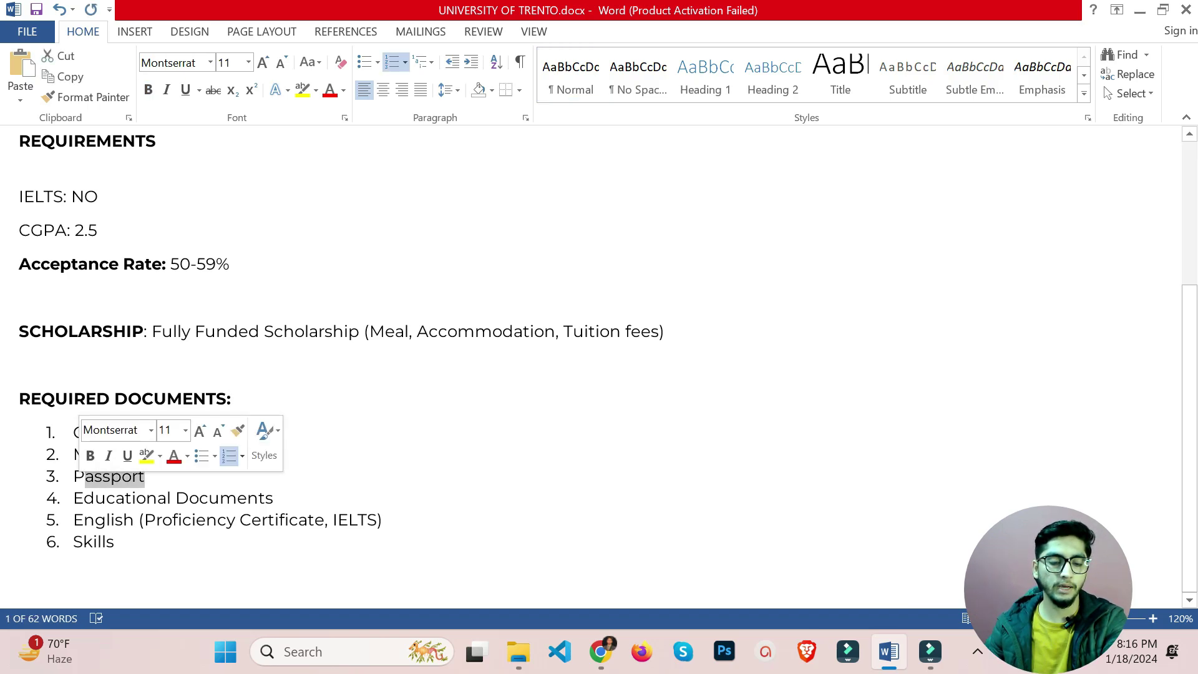
click(274, 498)
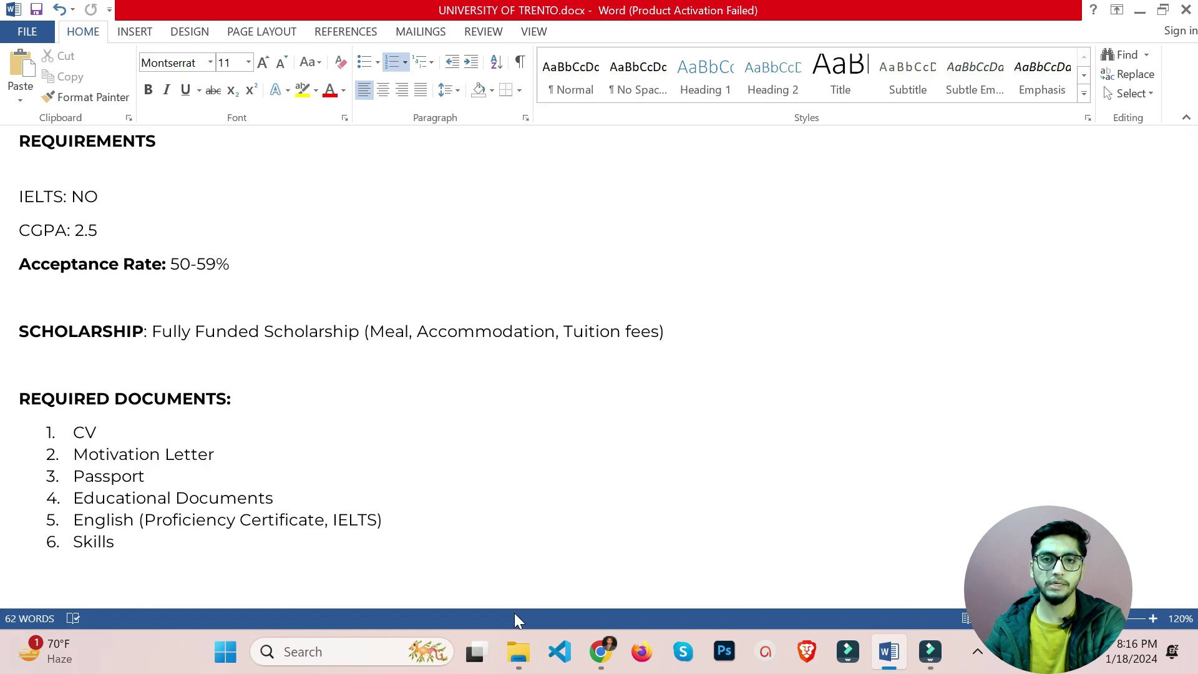
From the 'university of trento' Google results, open the UniTrento site and Apply for MAIN as new tabs.
click(602, 663)
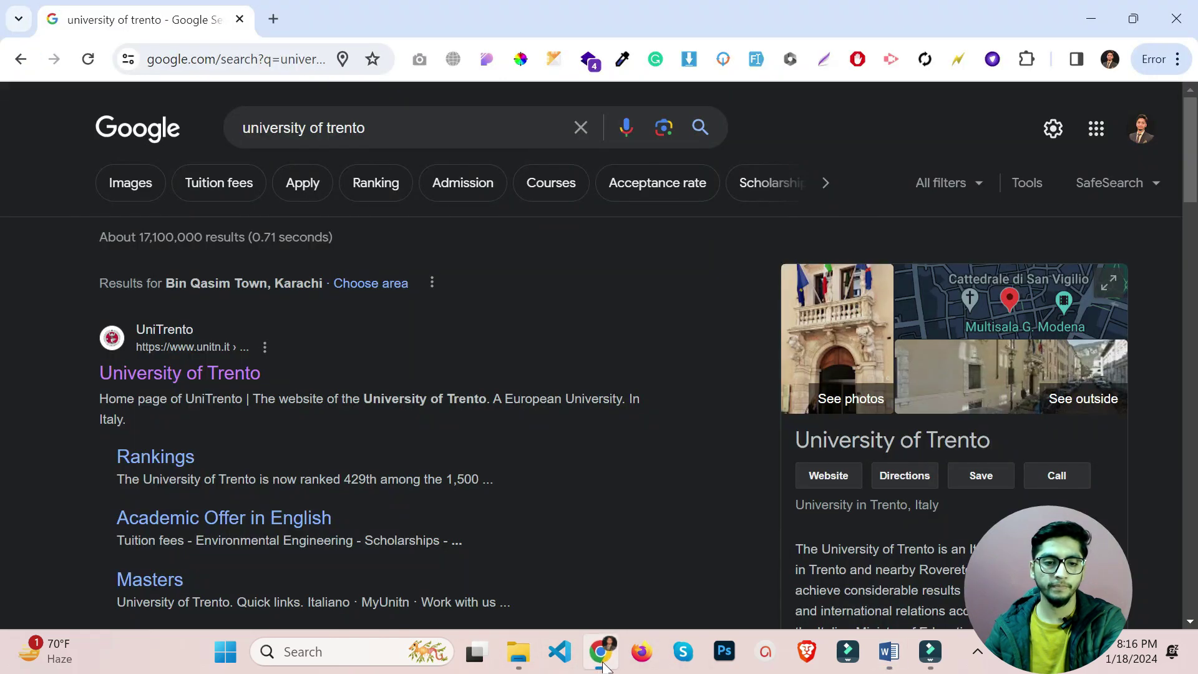
drag(381, 128, 208, 136)
click(407, 355)
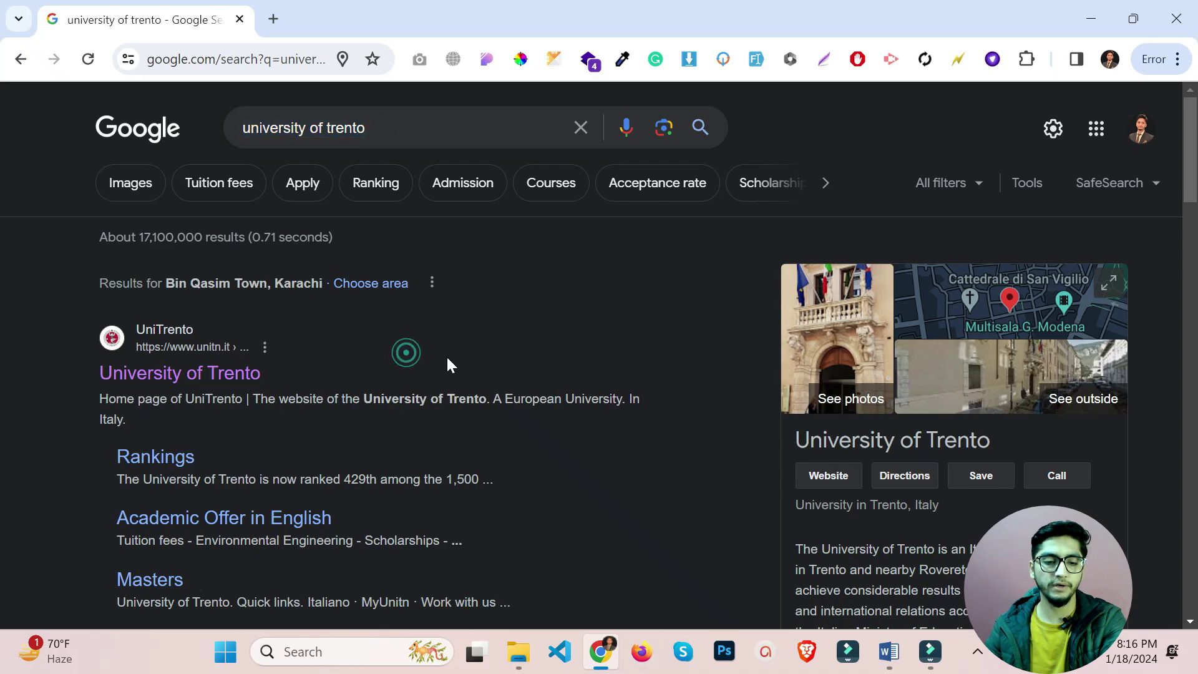
middle_click(171, 378)
scroll(170, 376, down, 8)
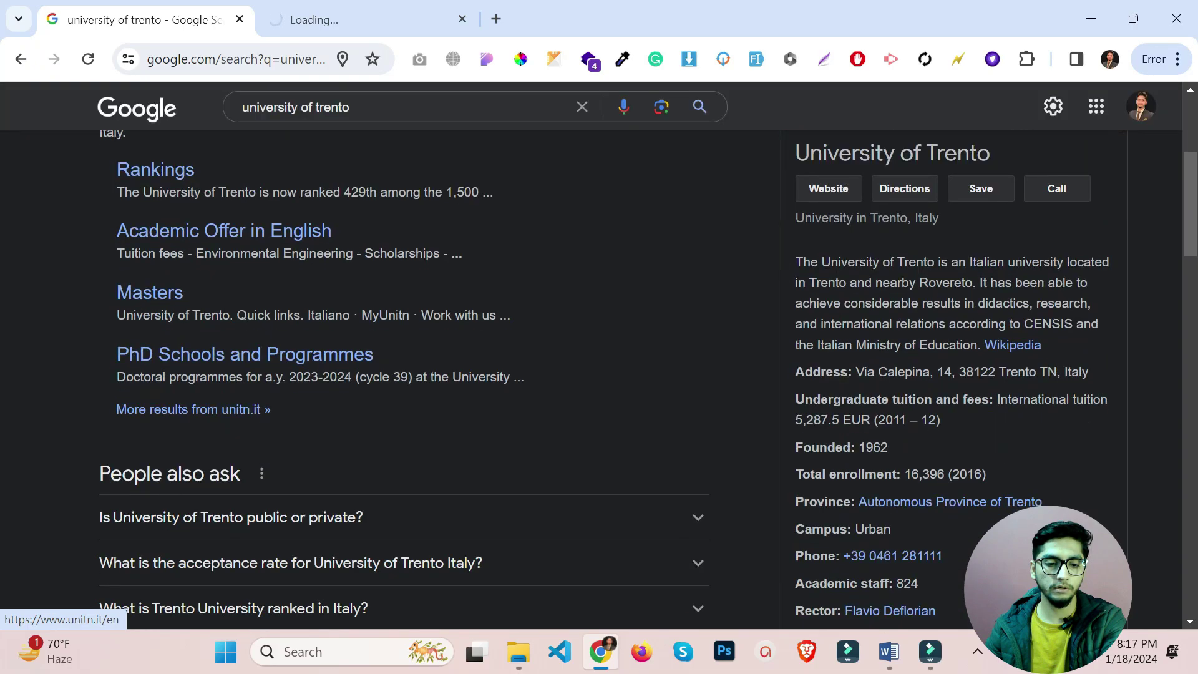
scroll(170, 378, down, 1)
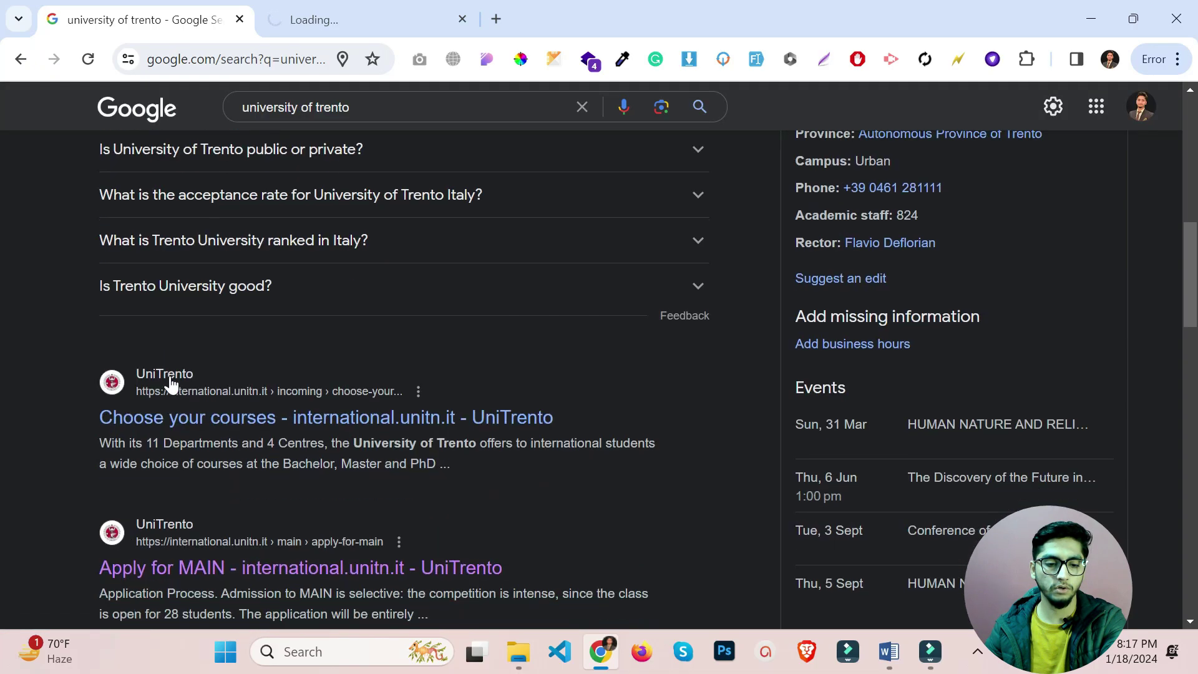
middle_click(234, 555)
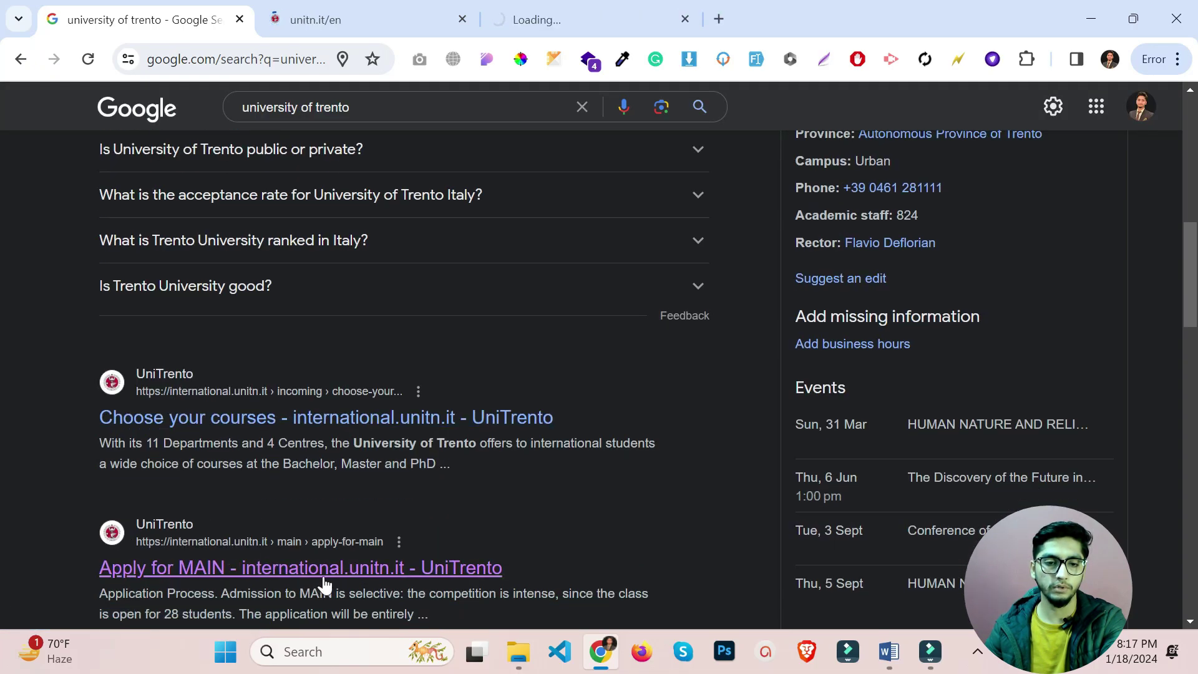
scroll(374, 281, down, 1)
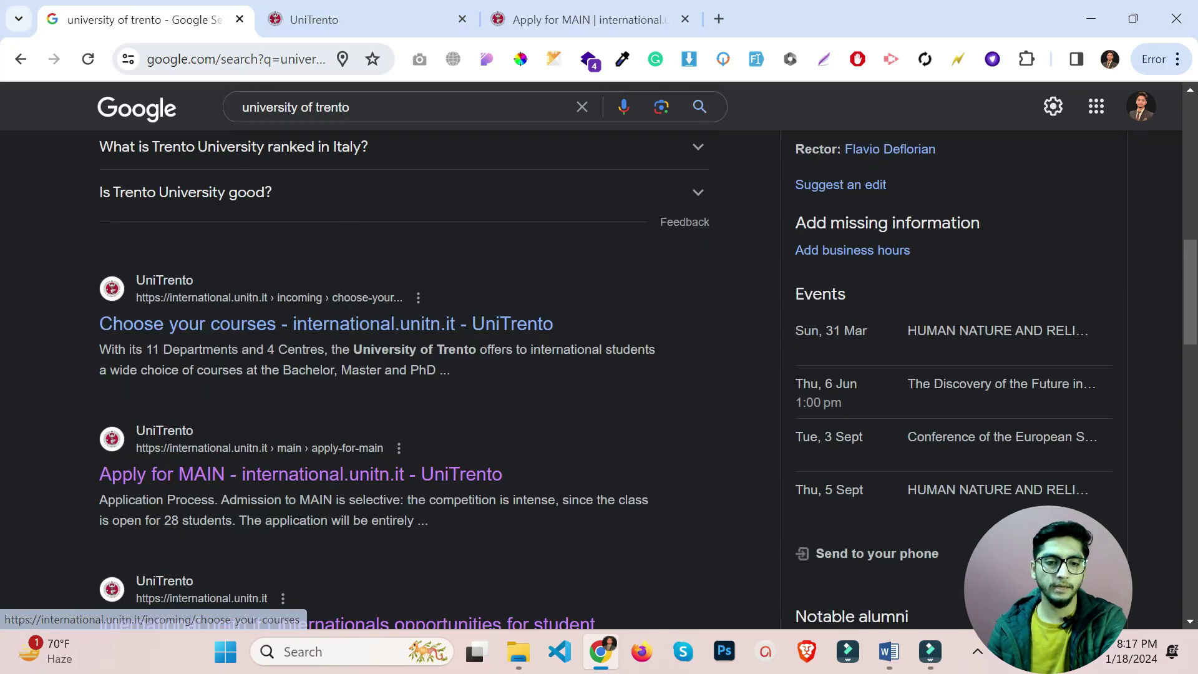
click(319, 20)
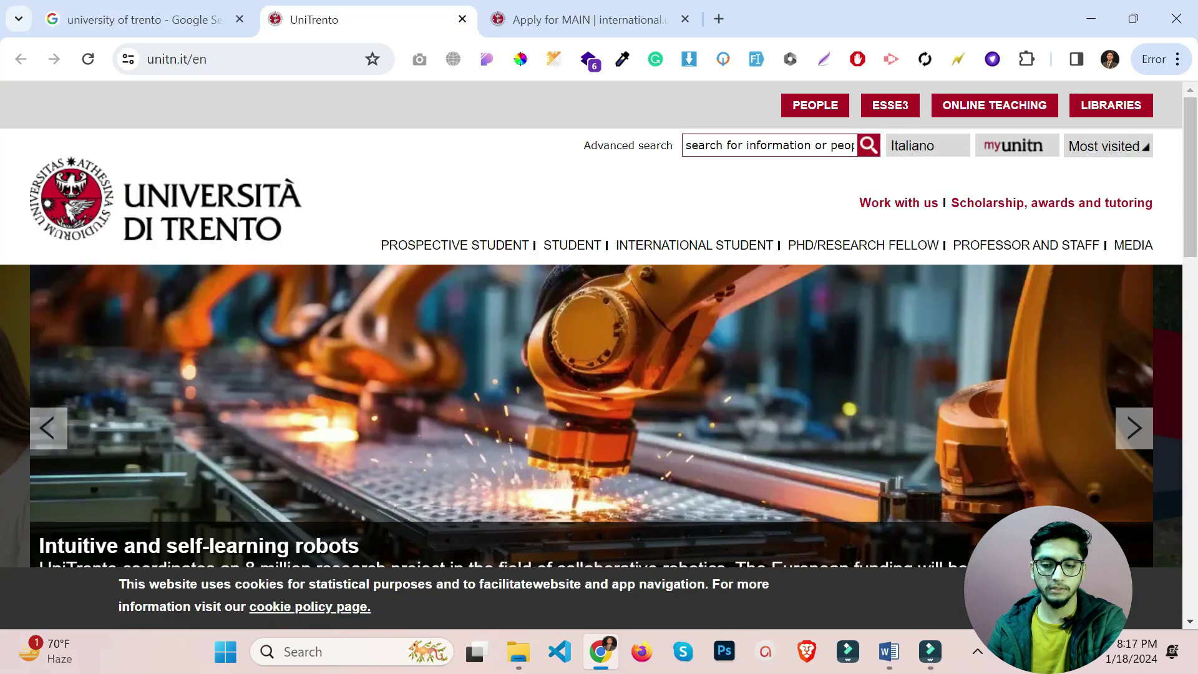
Browse the International section, then go to Education and scroll the Programmes of study degree list.
scroll(623, 427, down, 1)
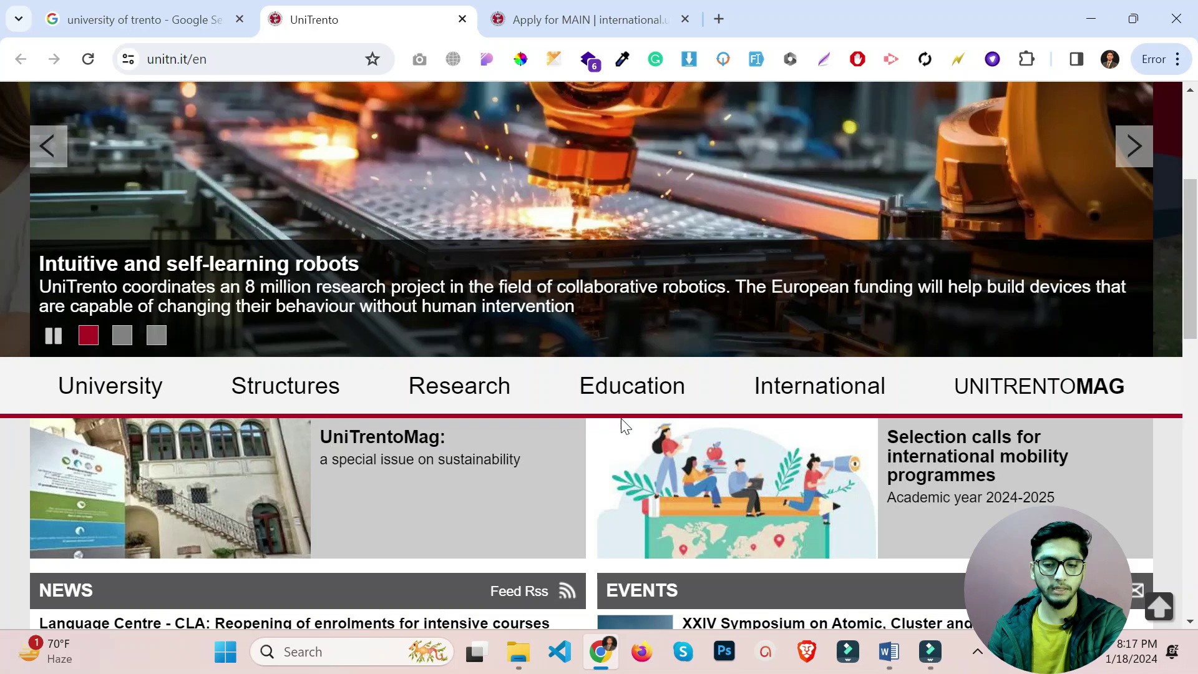
scroll(624, 425, down, 1)
click(819, 298)
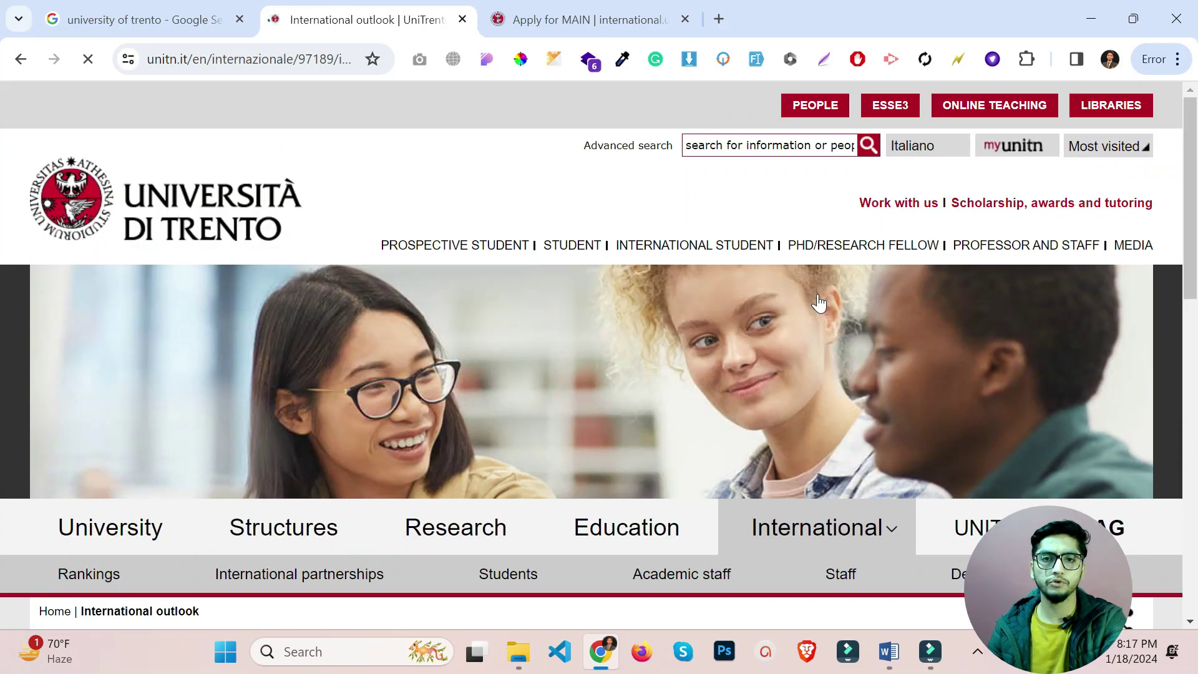
scroll(584, 331, down, 5)
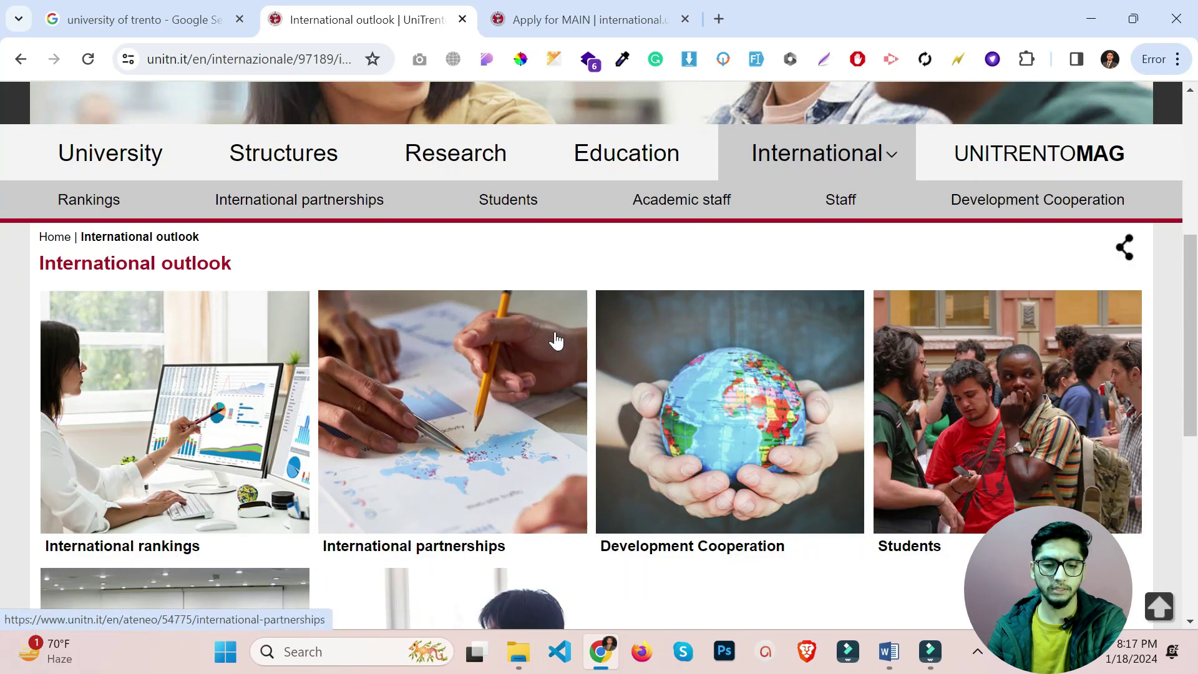
scroll(556, 340, down, 5)
scroll(556, 340, up, 5)
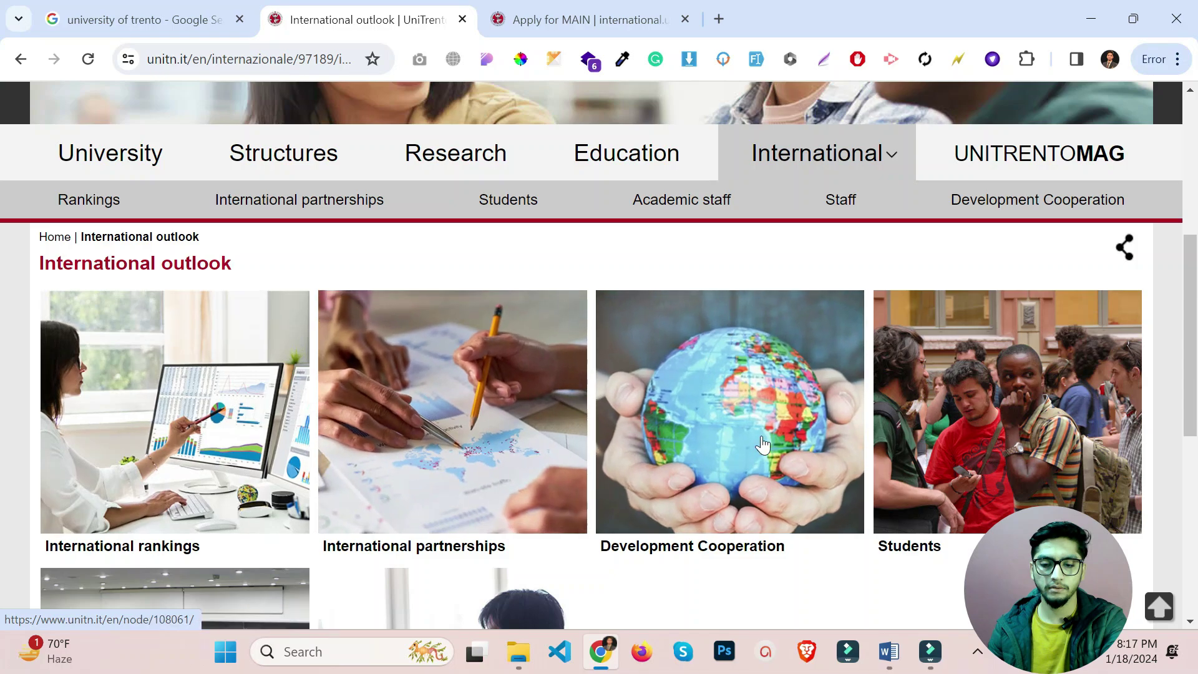
scroll(762, 445, down, 3)
scroll(1019, 321, down, 4)
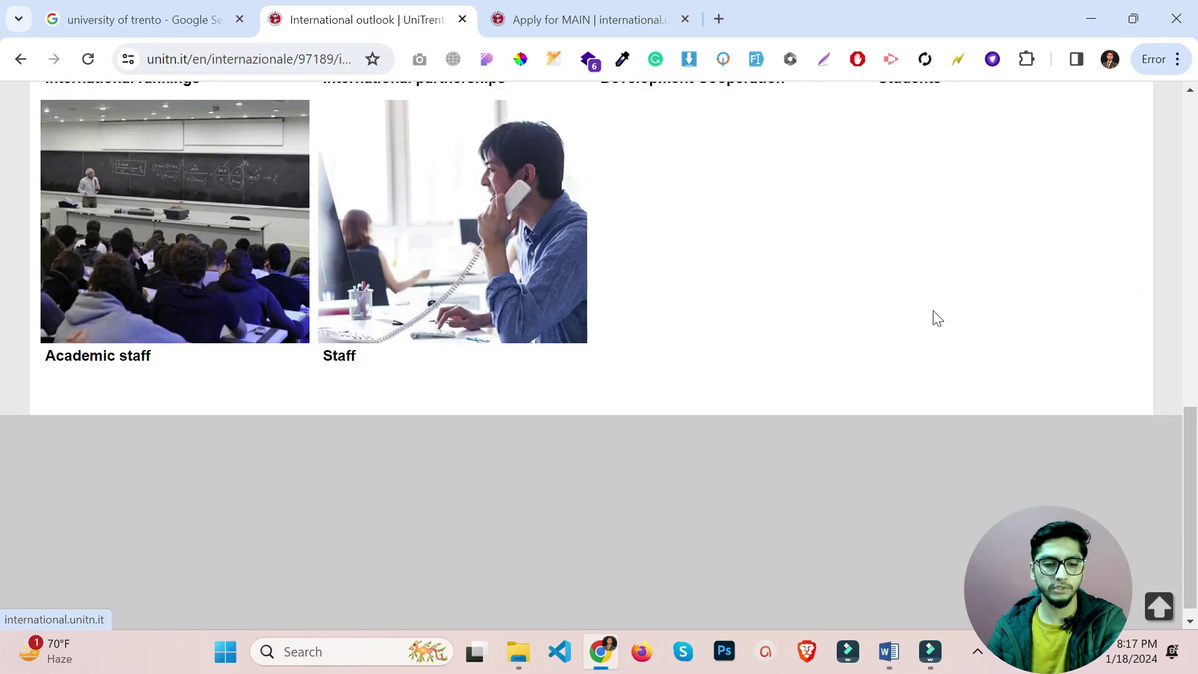
scroll(645, 353, up, 10)
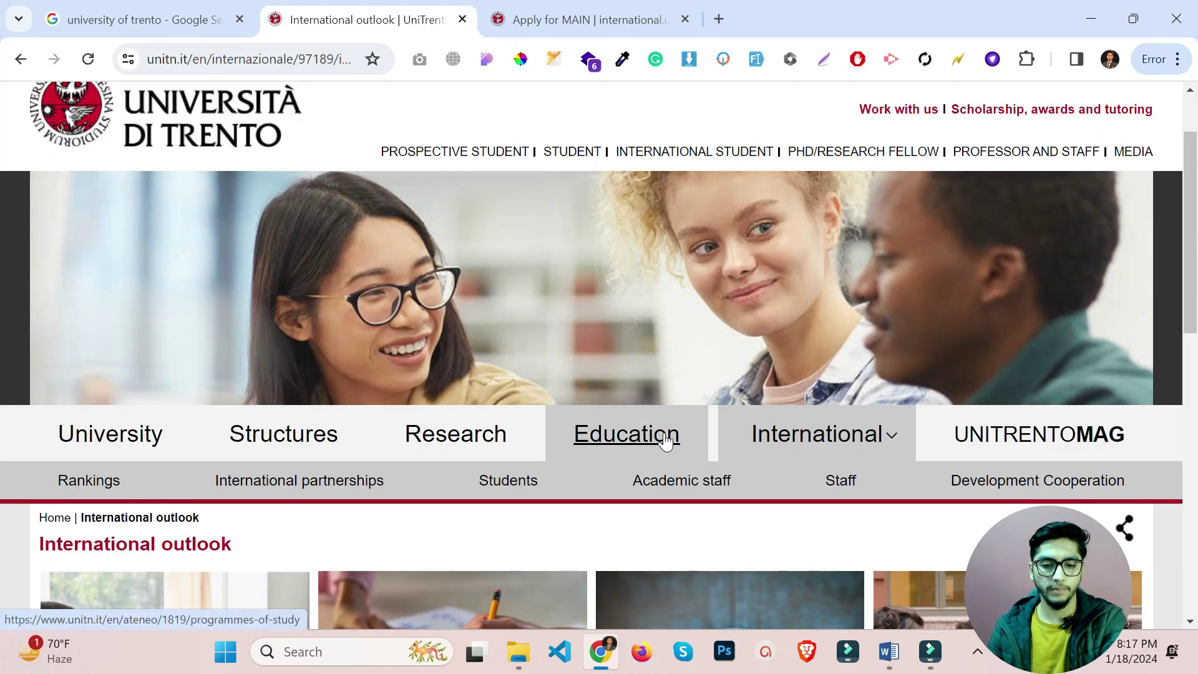
click(666, 440)
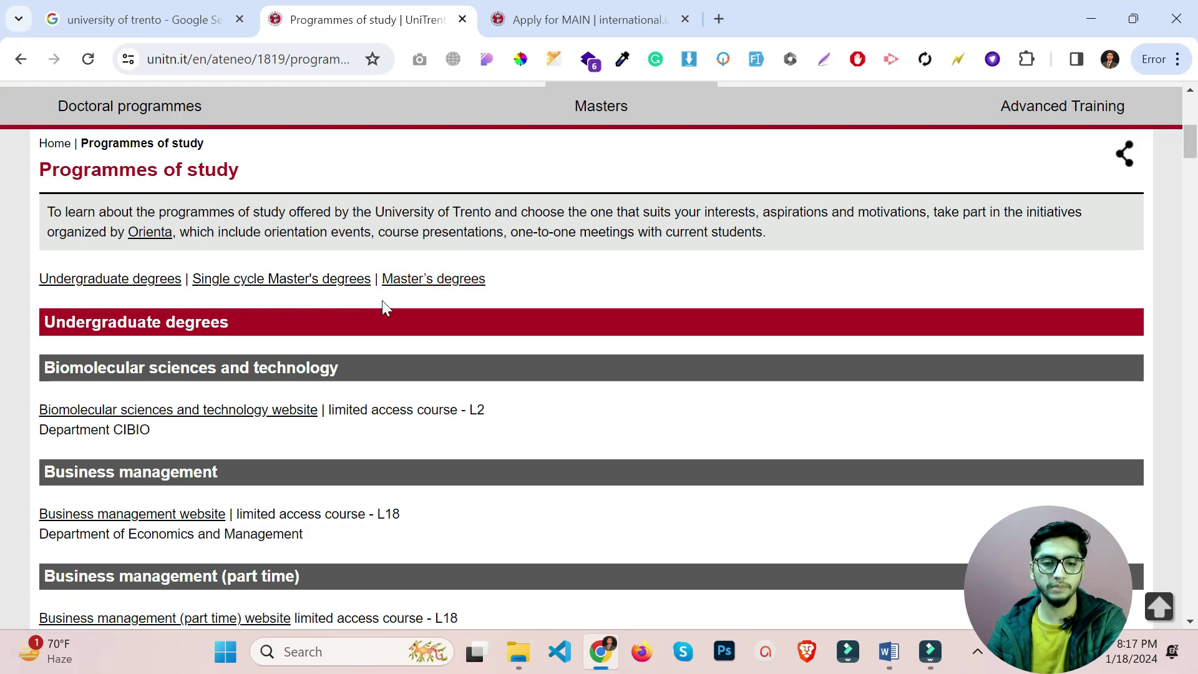
scroll(350, 309, down, 3)
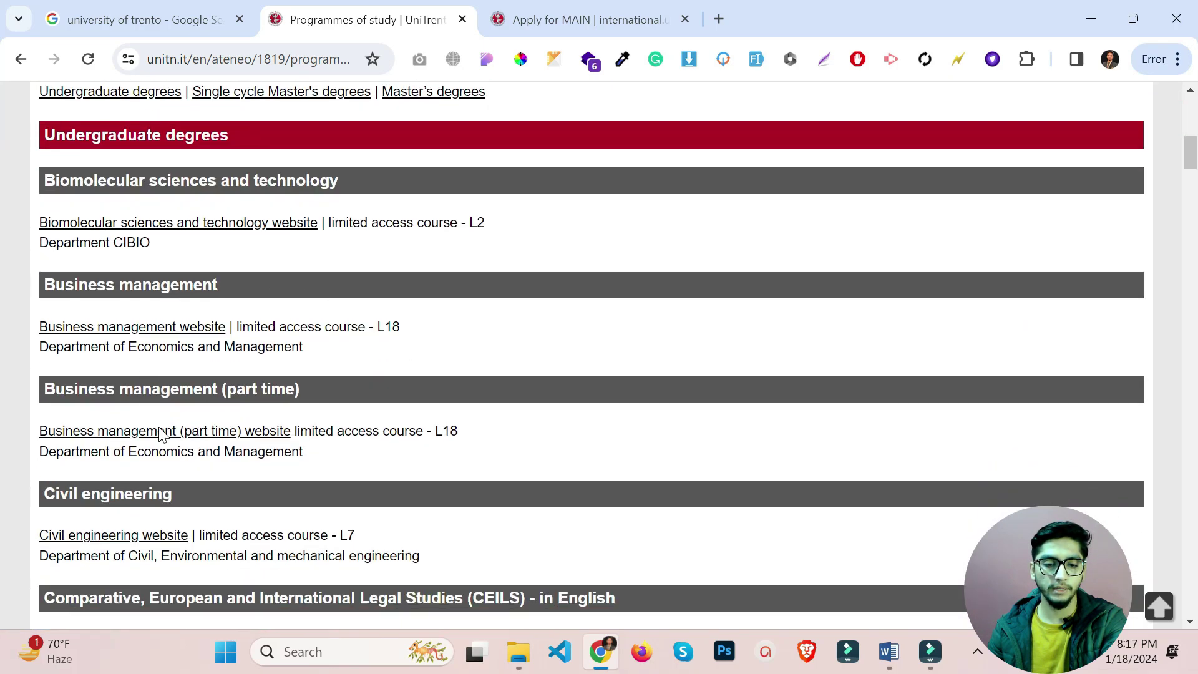
scroll(187, 437, down, 10)
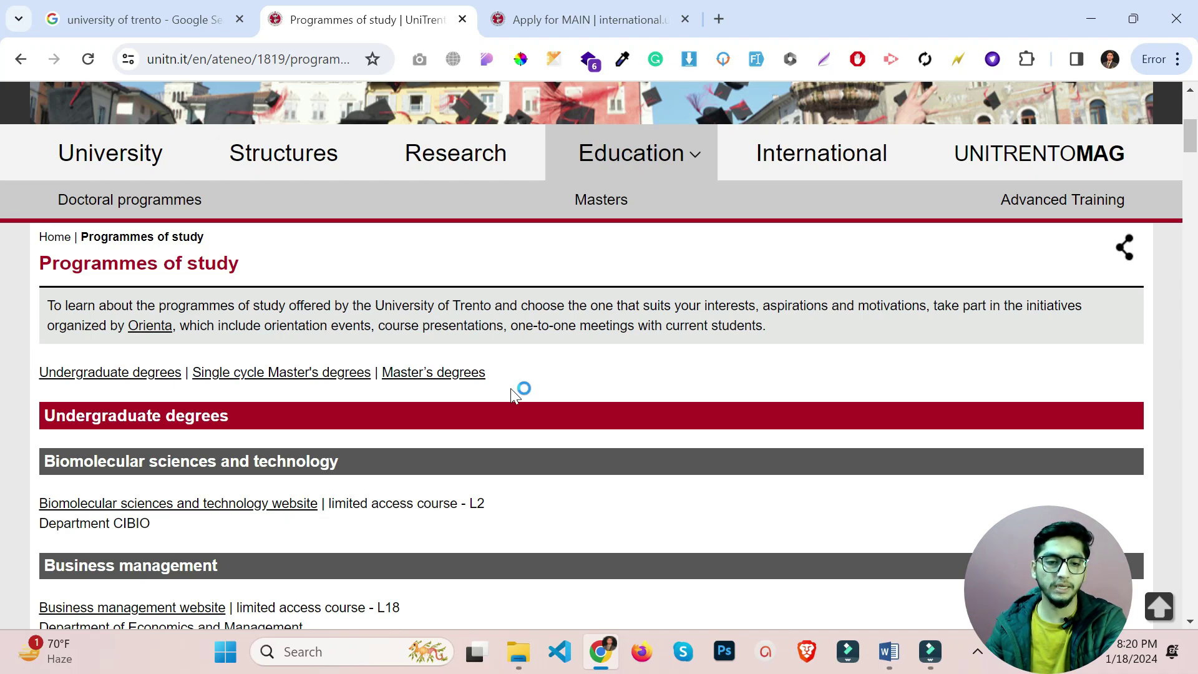
On the Apply for MAIN page, highlight 'Application fee: 15€' in the application timeline.
click(563, 9)
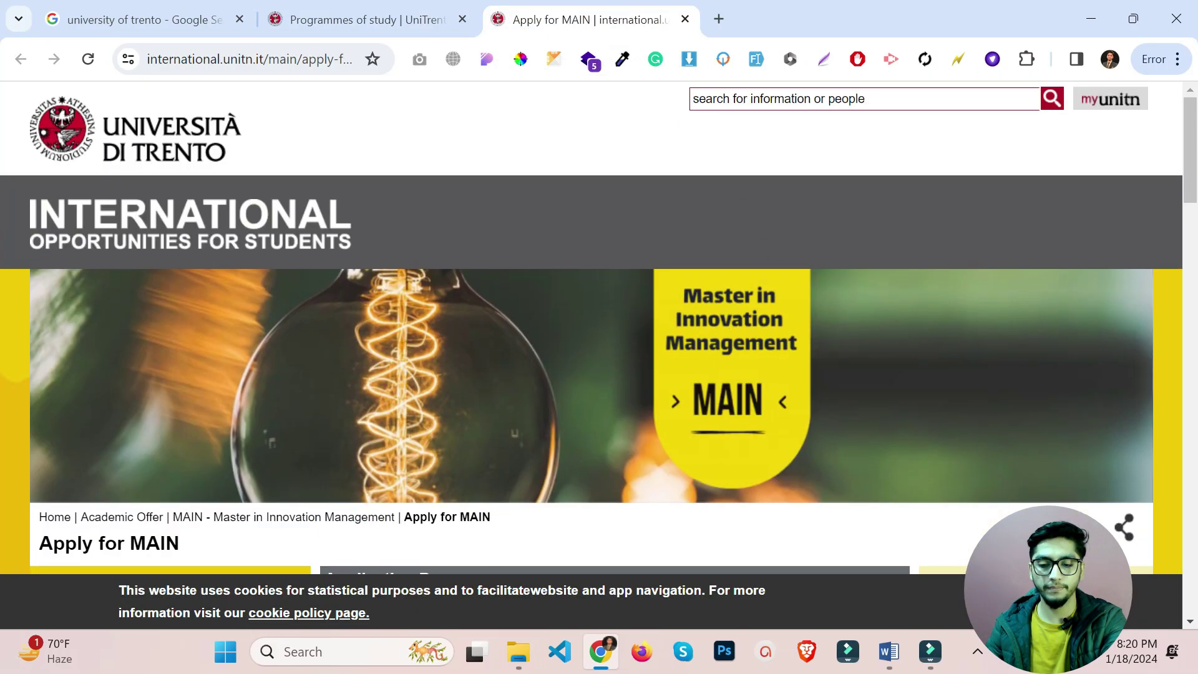
scroll(695, 480, down, 4)
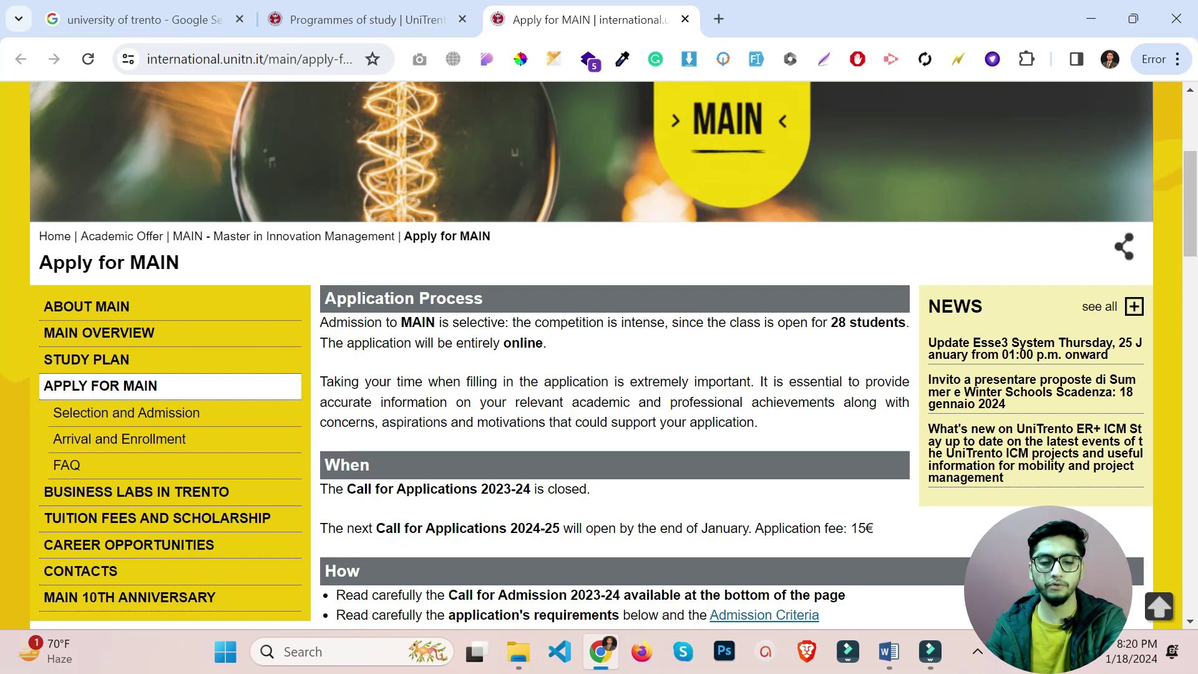
scroll(598, 491, down, 1)
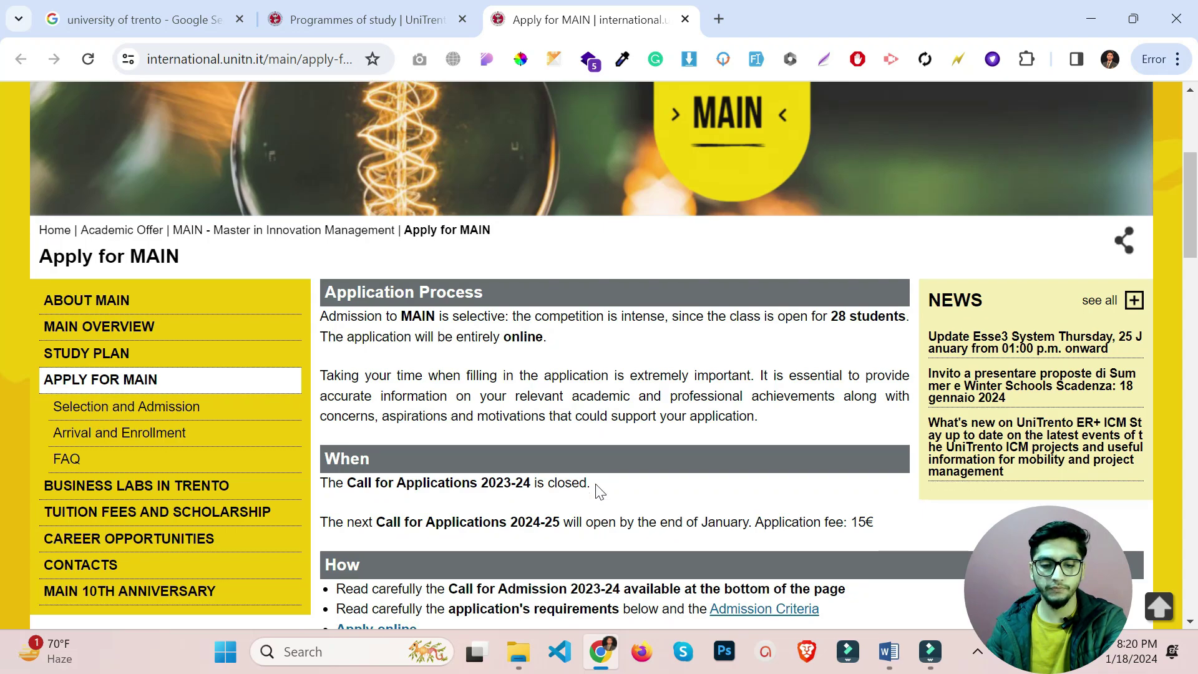
scroll(598, 491, down, 1)
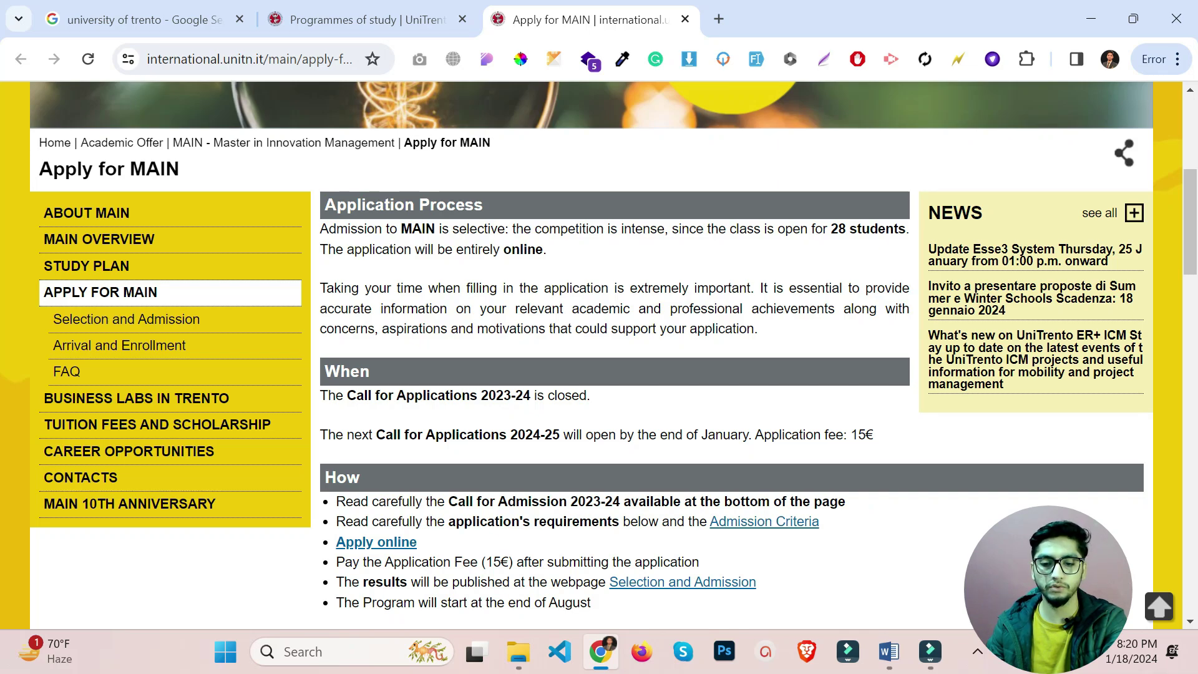
drag(874, 436, 755, 435)
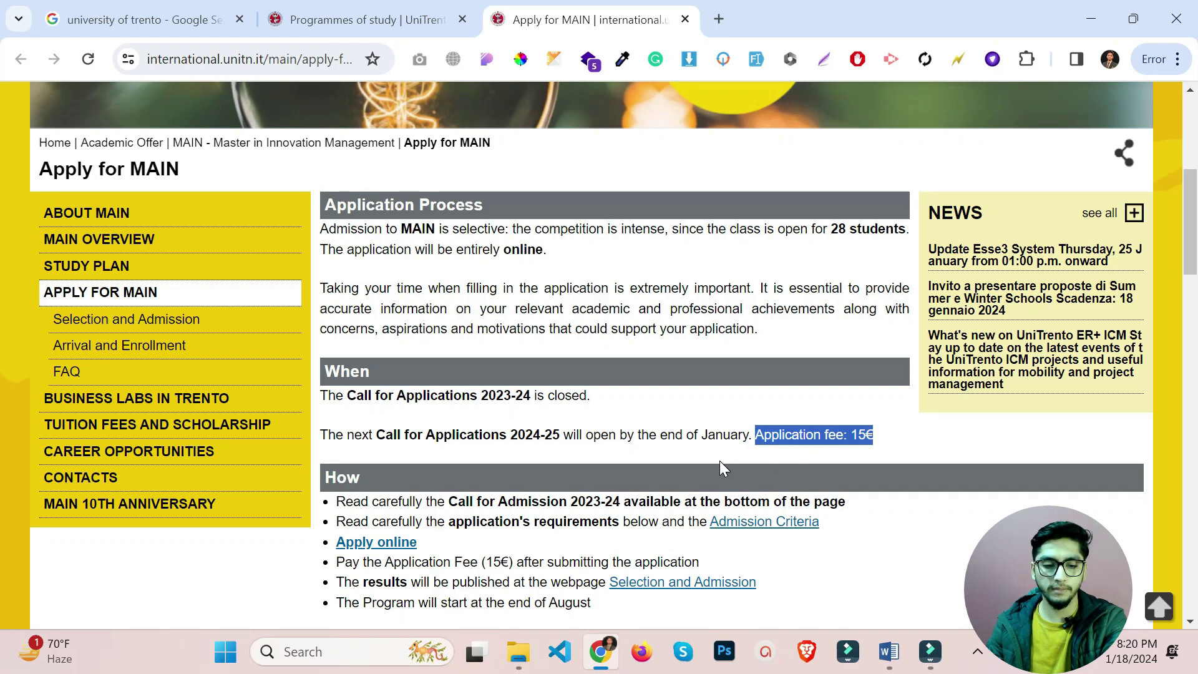
scroll(720, 462, down, 1)
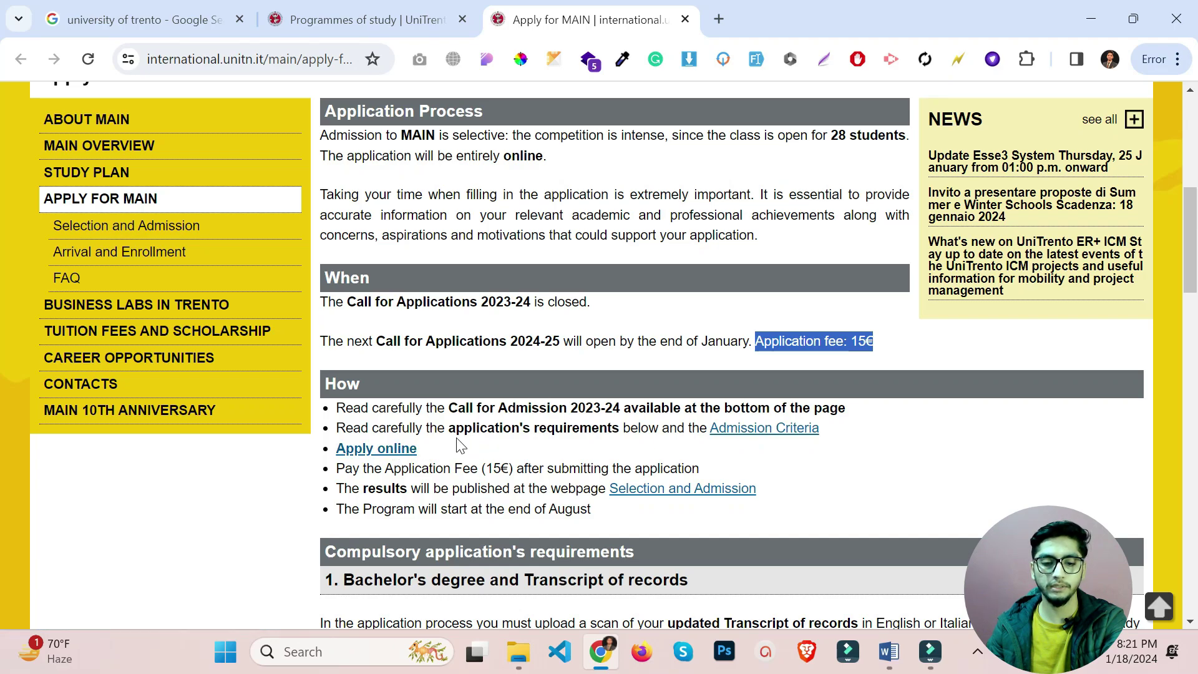
scroll(460, 445, down, 3)
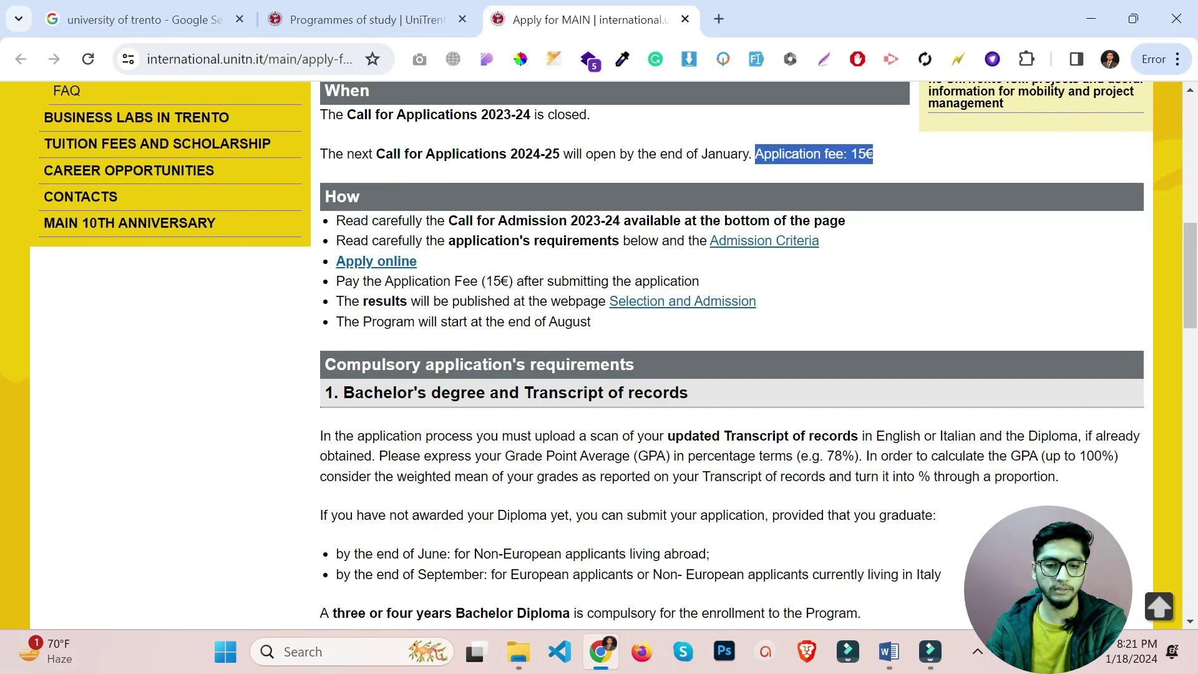
drag(335, 364, 639, 362)
scroll(665, 362, down, 3)
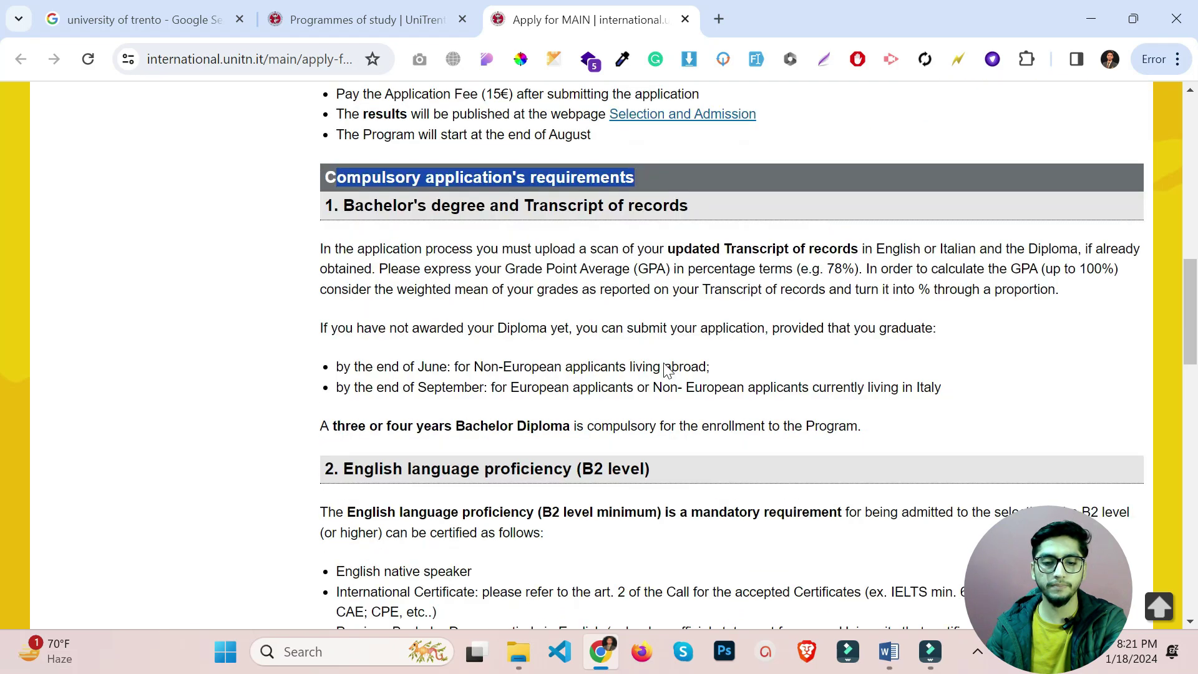
click(681, 231)
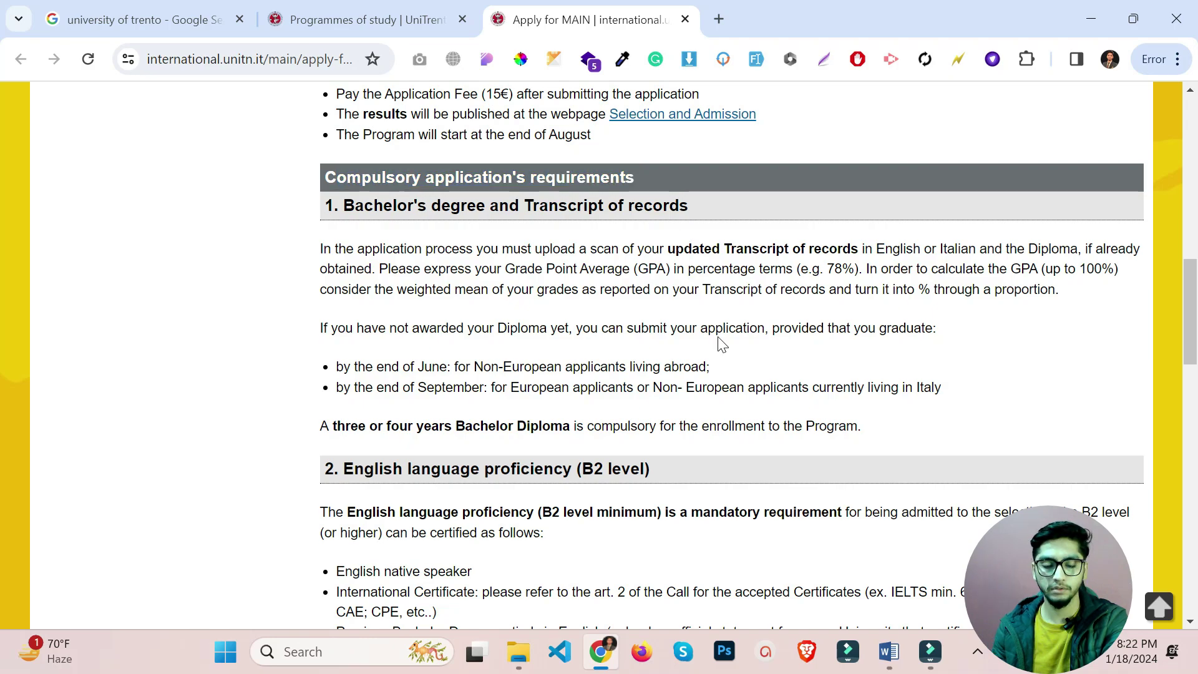
drag(307, 328, 941, 331)
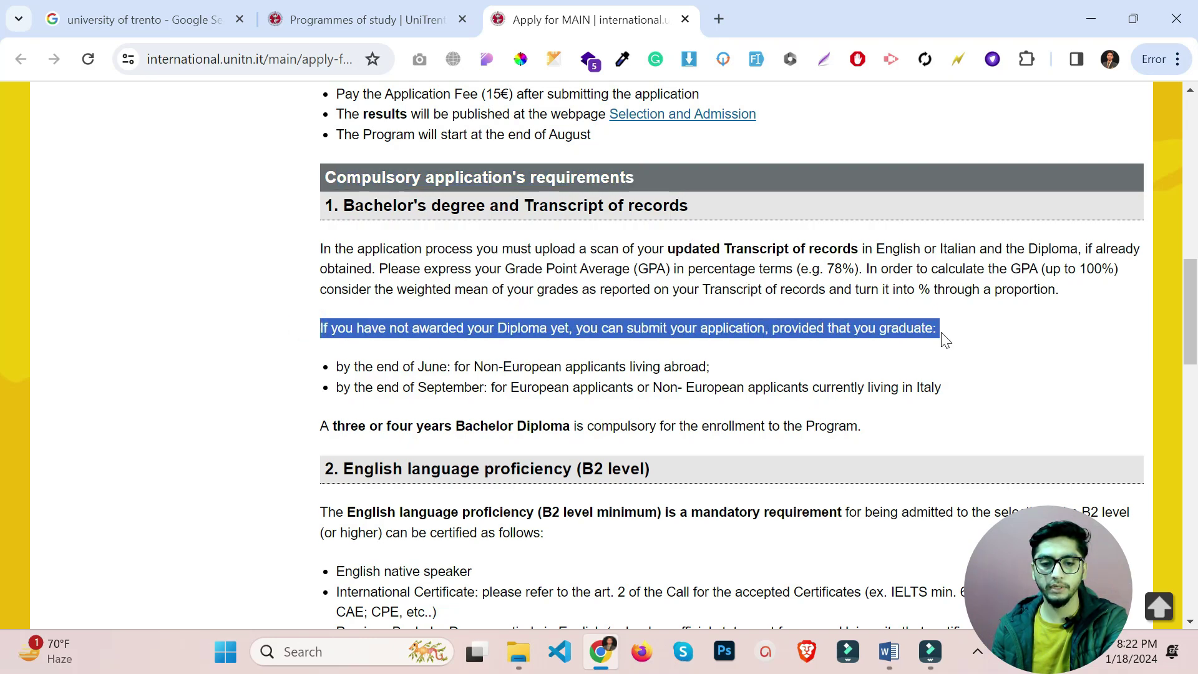
click(527, 346)
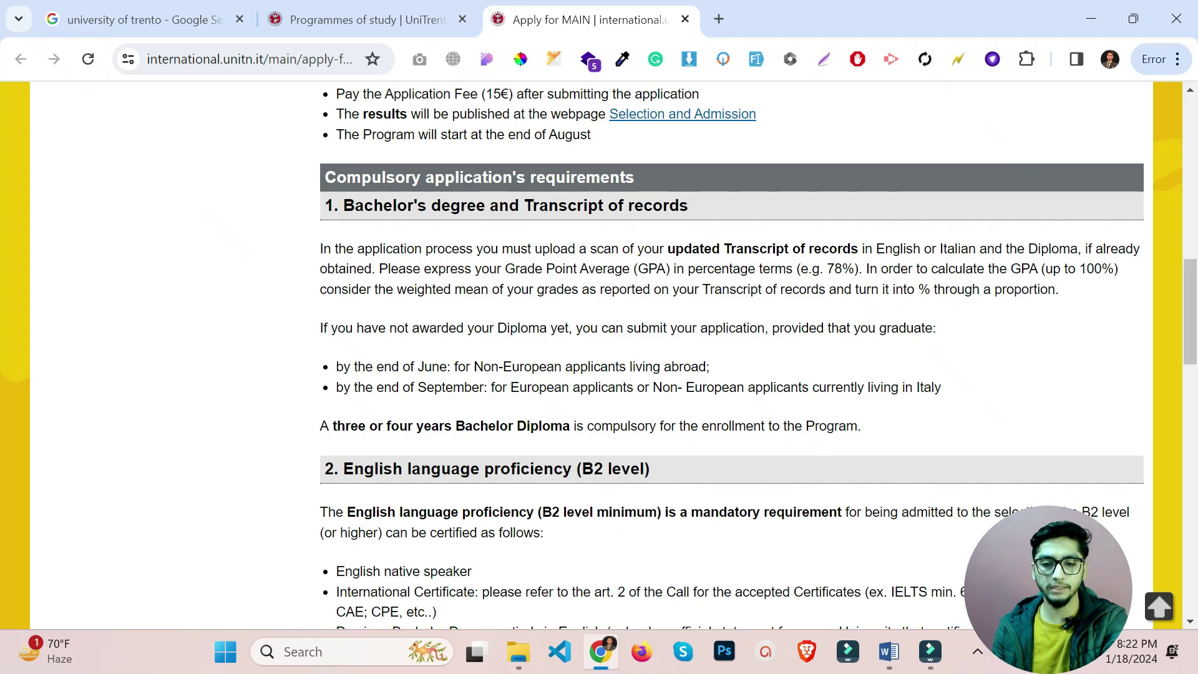
drag(868, 329, 960, 339)
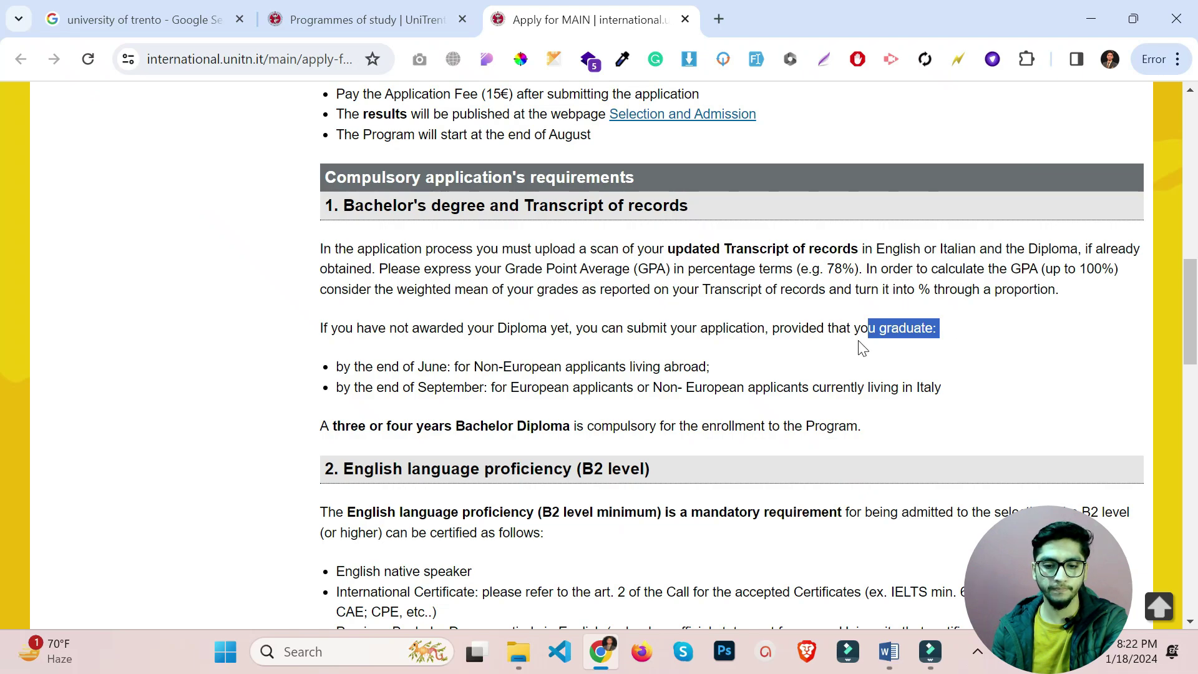
scroll(757, 373, down, 3)
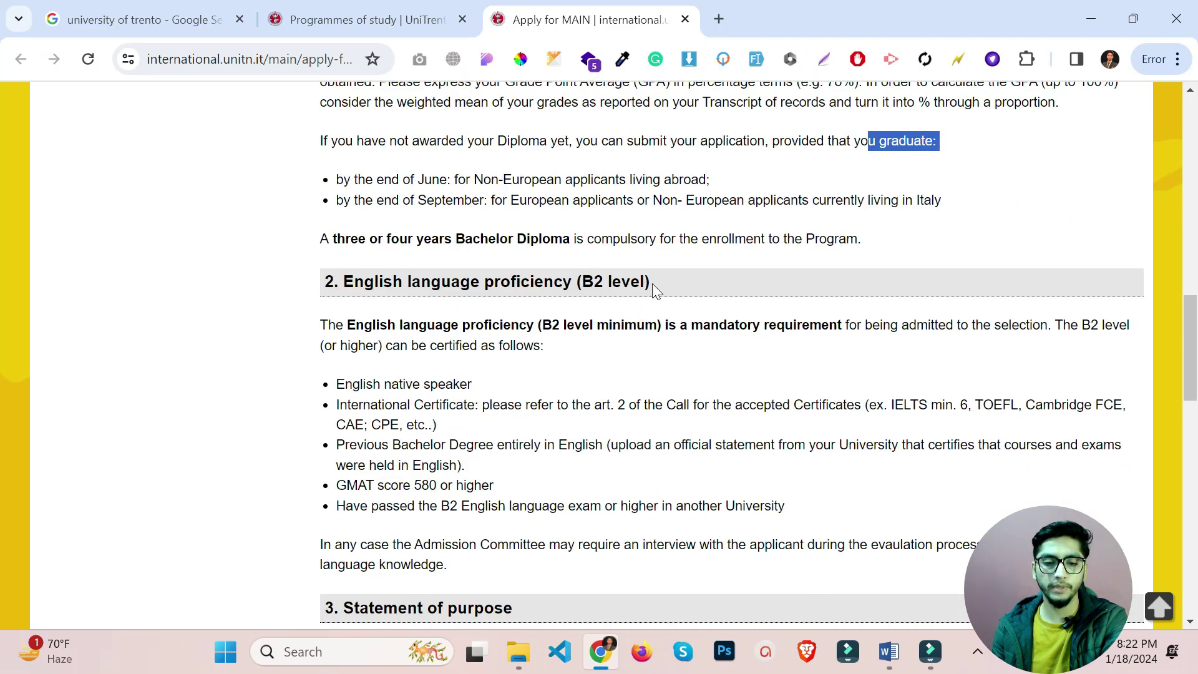
drag(652, 284, 315, 300)
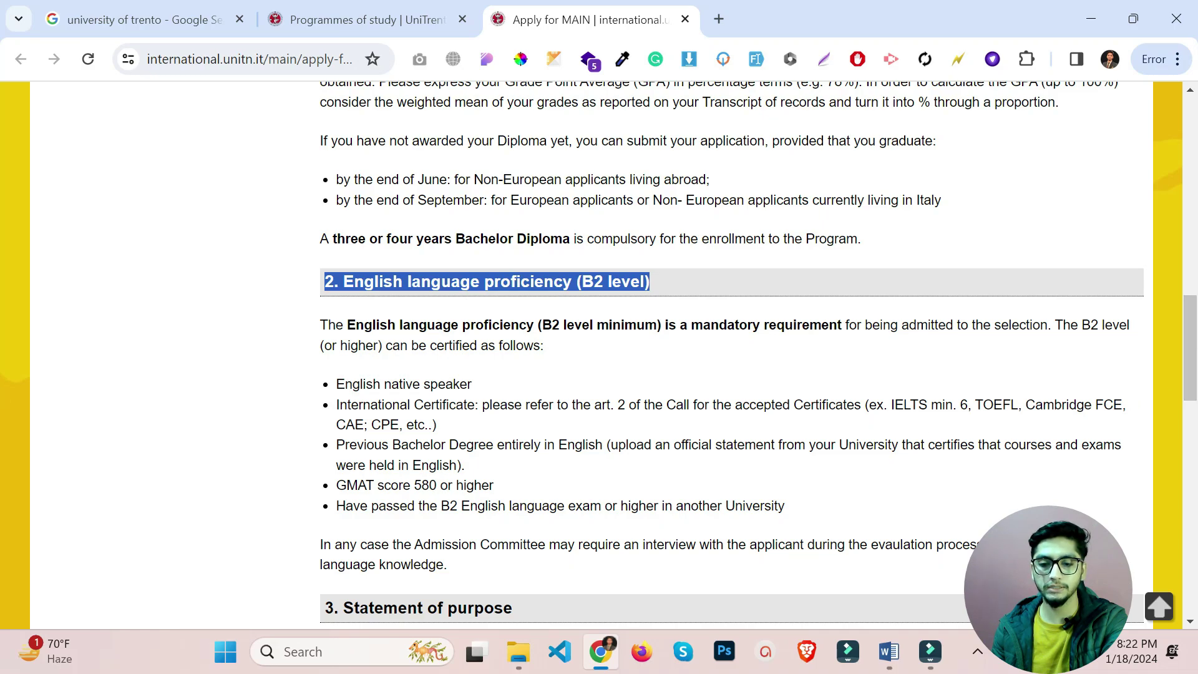
drag(889, 405, 968, 405)
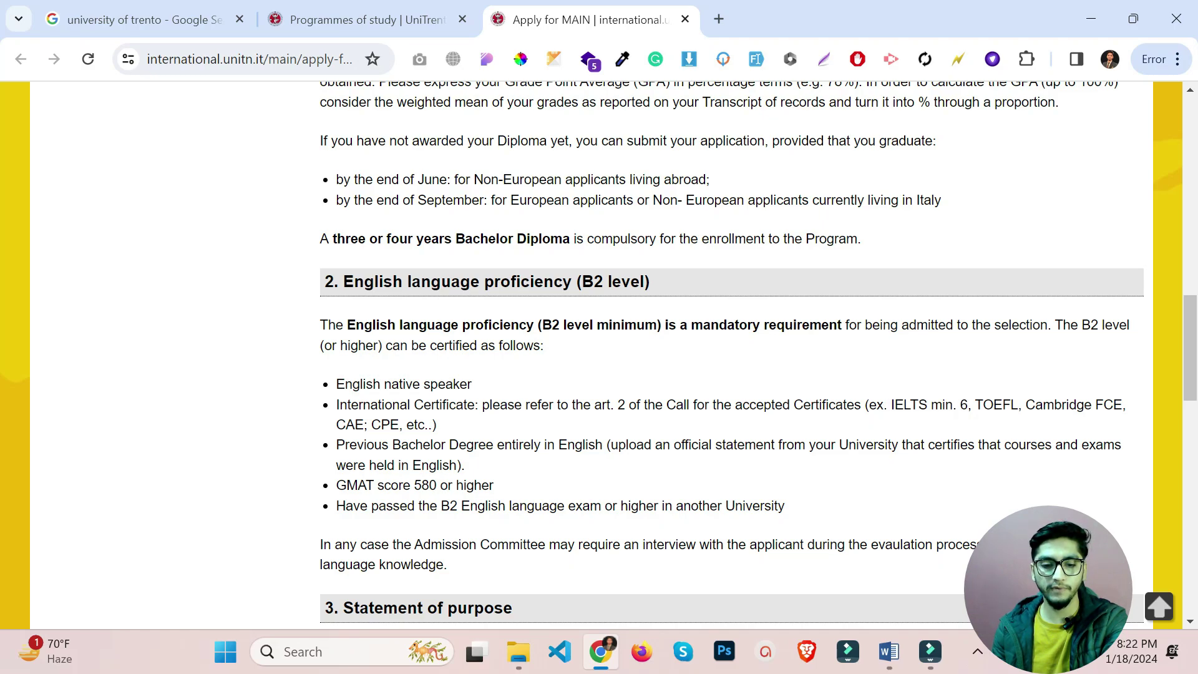
drag(399, 463, 595, 445)
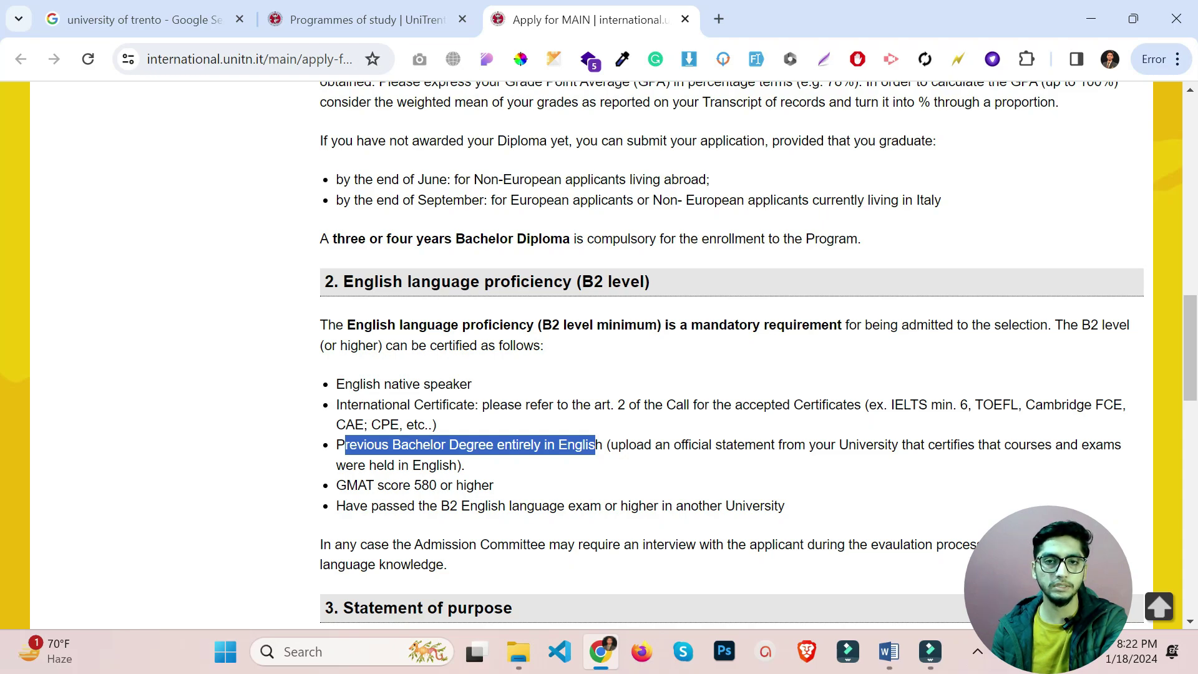
scroll(732, 349, down, 1)
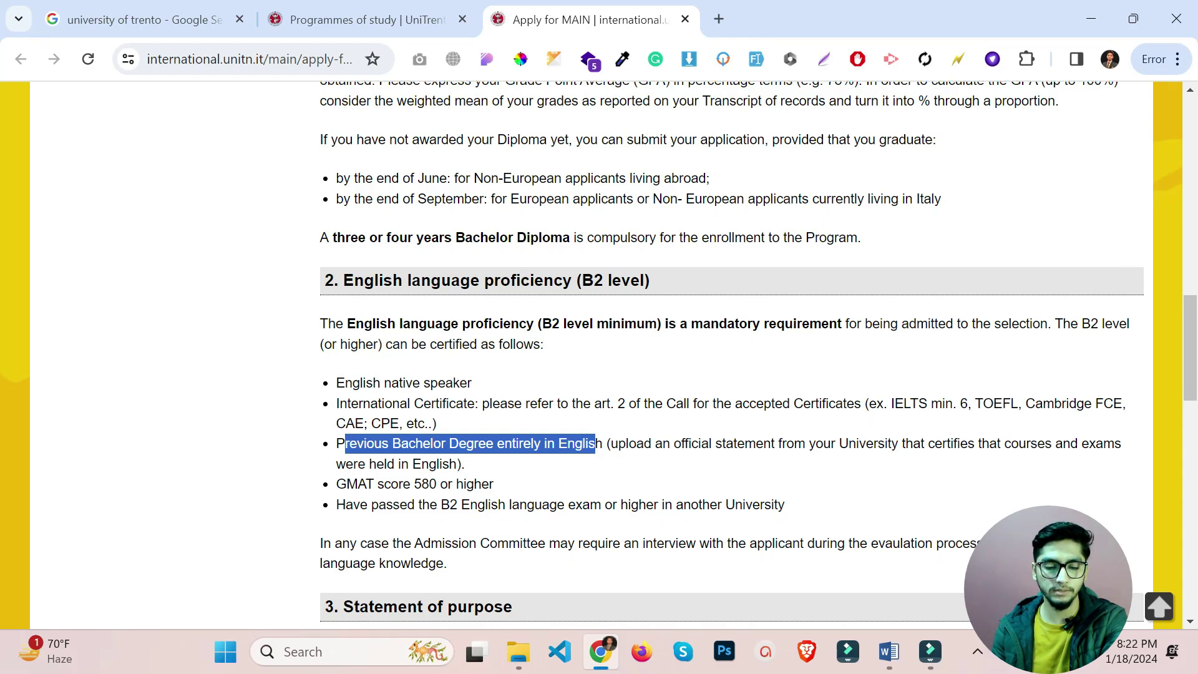
scroll(593, 449, down, 3)
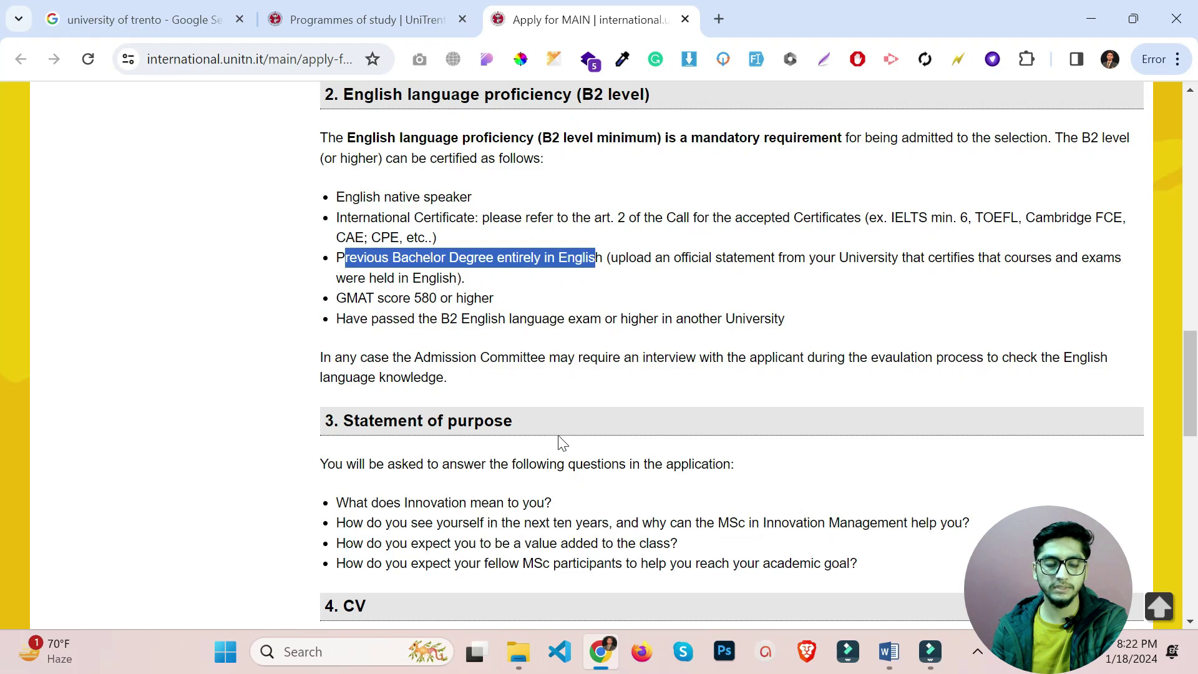
click(525, 421)
drag(525, 421, 312, 431)
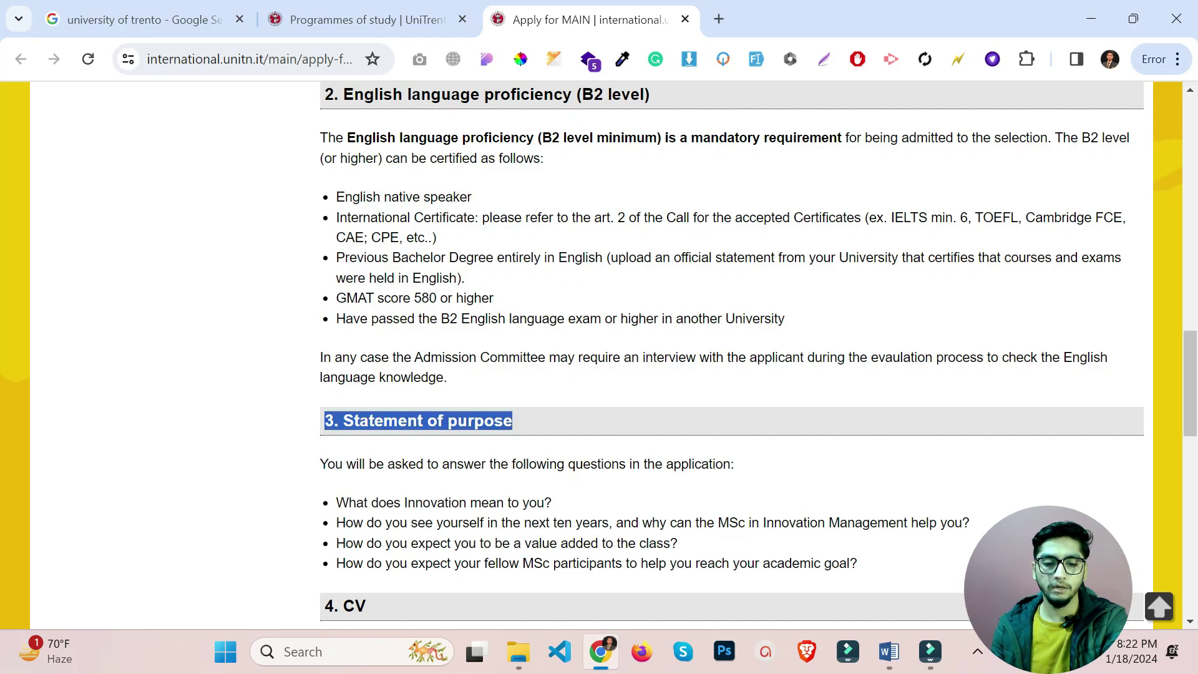
scroll(312, 432, down, 2)
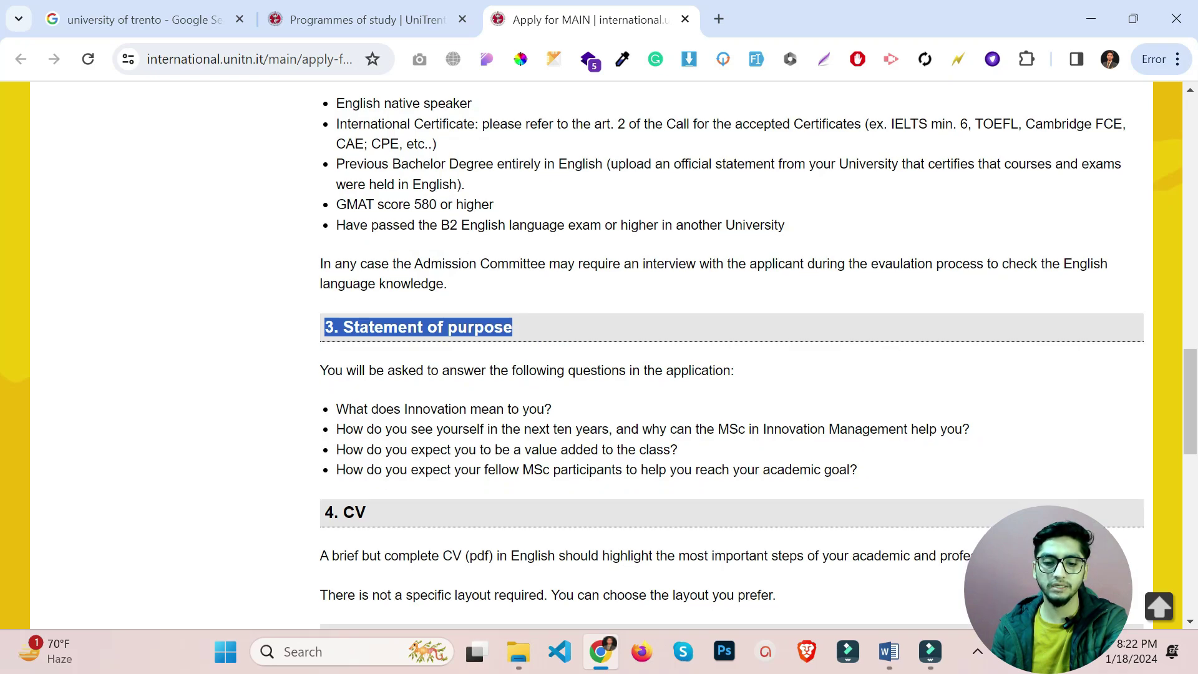
scroll(526, 476, down, 3)
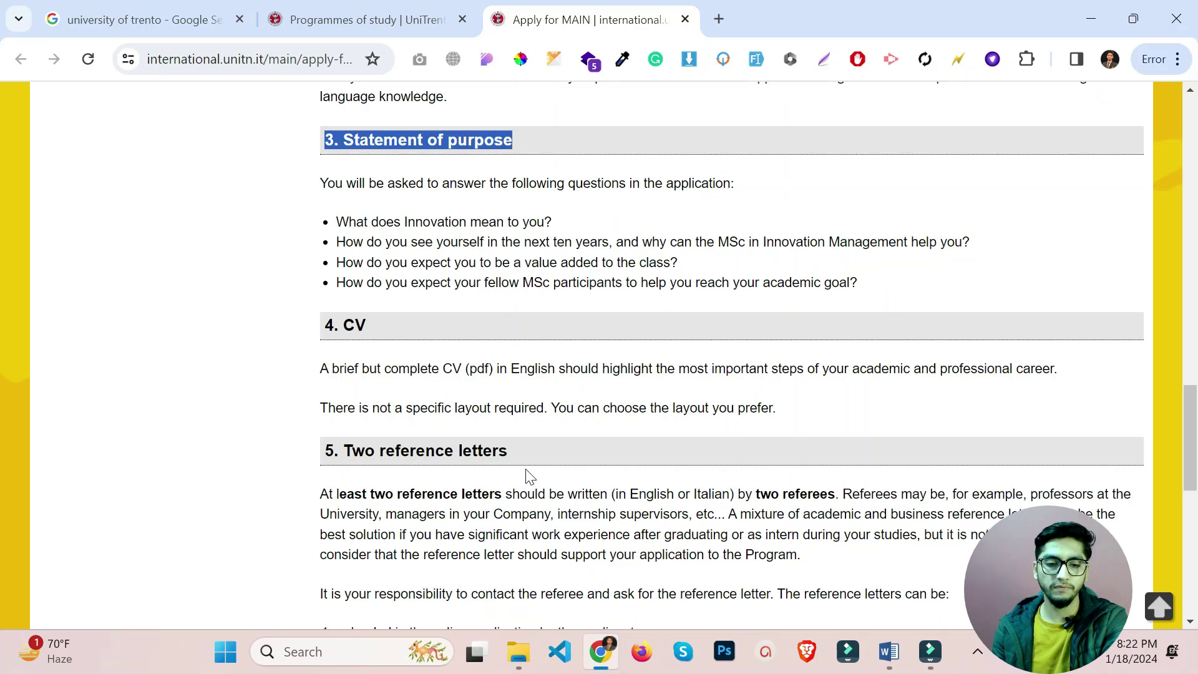
scroll(731, 355, down, 3)
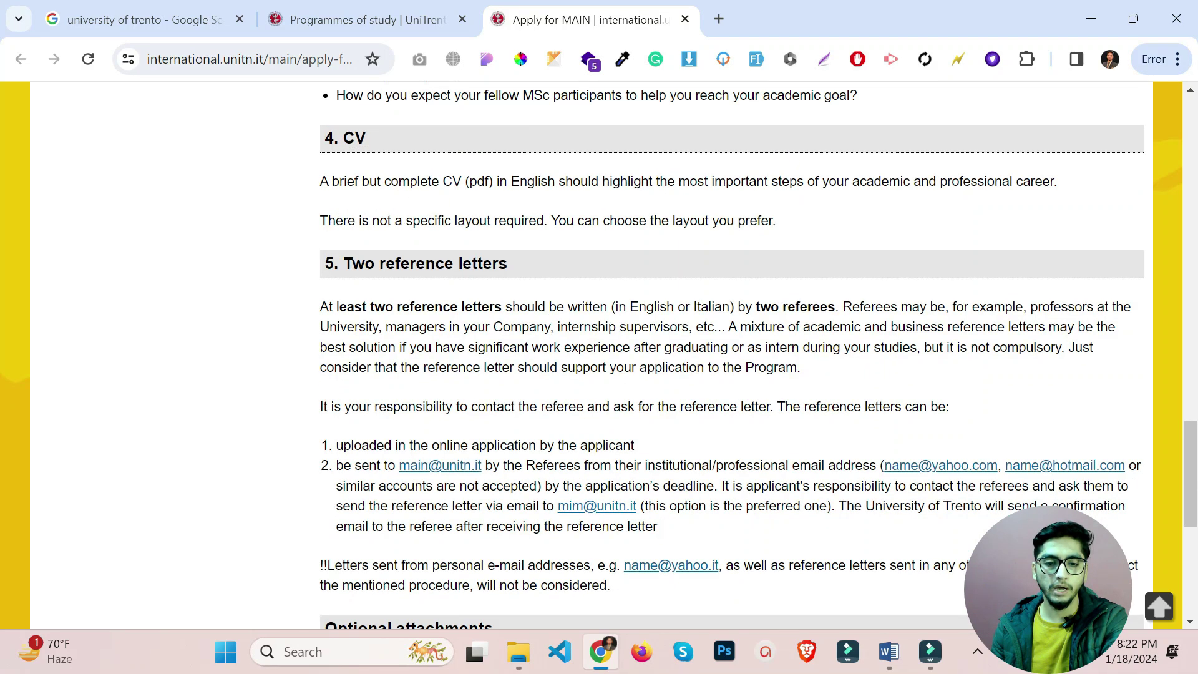
drag(373, 263, 503, 263)
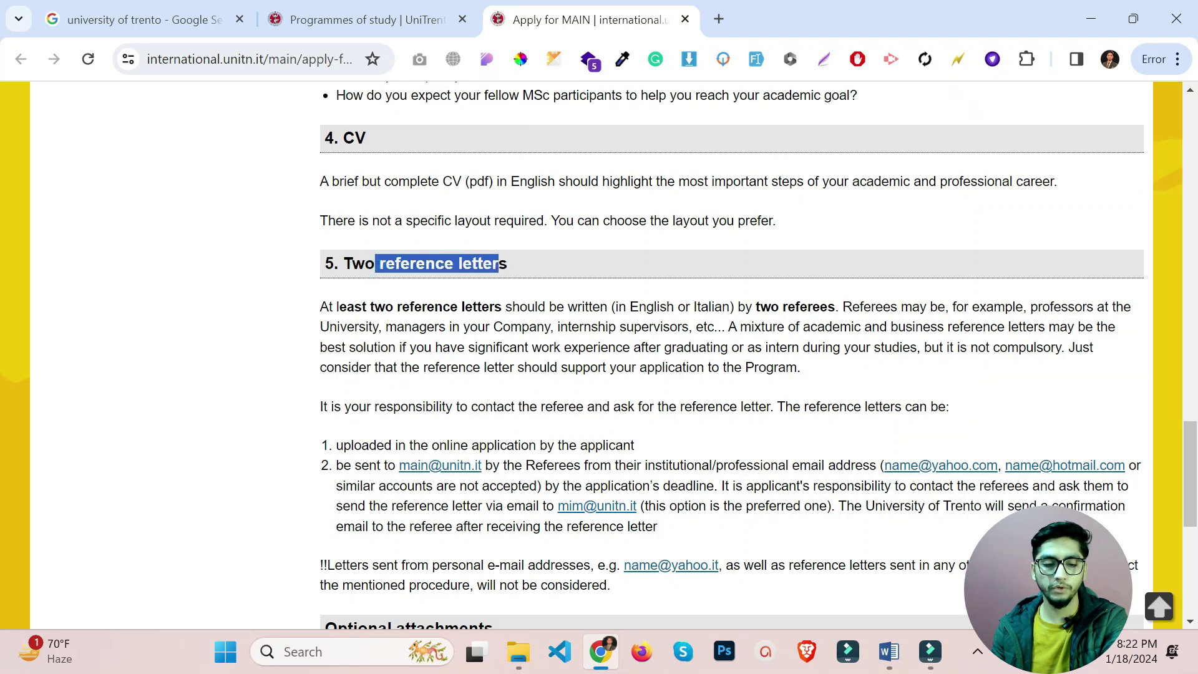
scroll(519, 287, down, 5)
drag(494, 348, 325, 348)
click(325, 405)
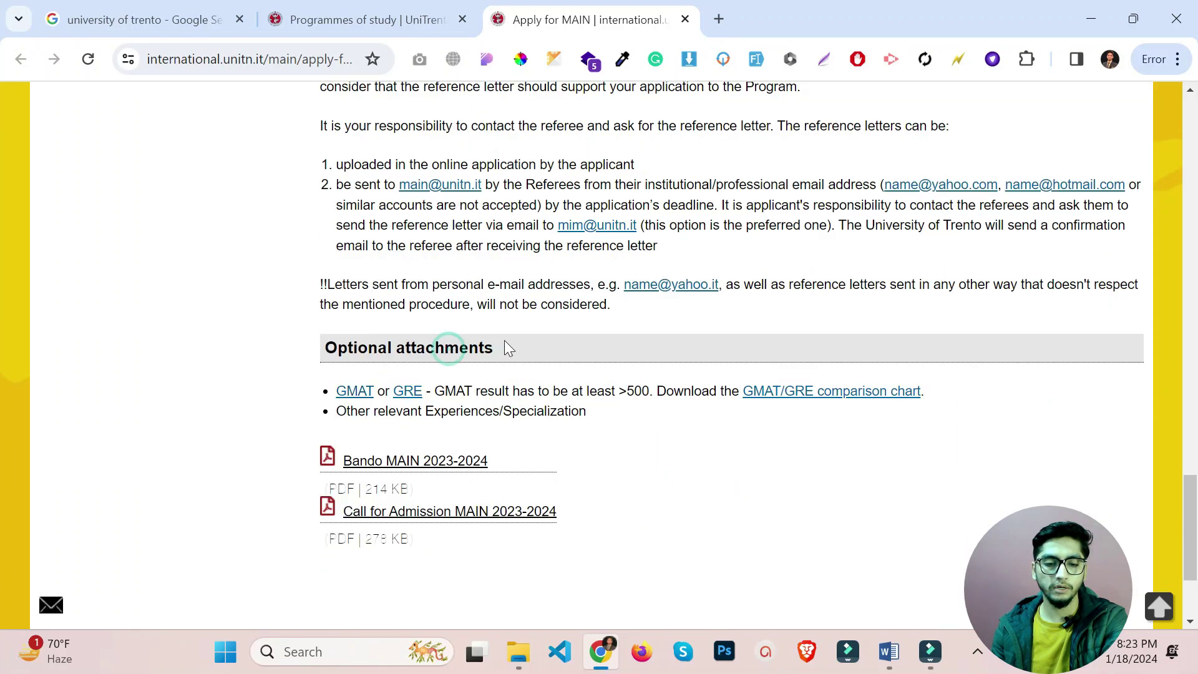
drag(485, 348, 322, 362)
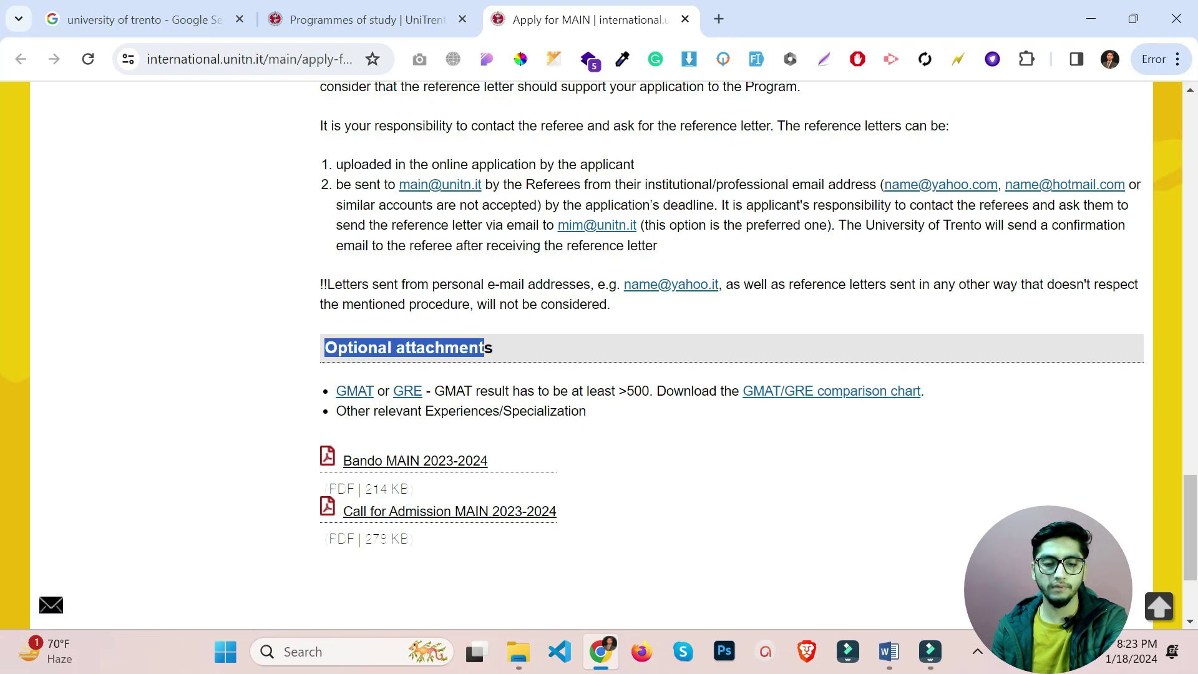
click(273, 368)
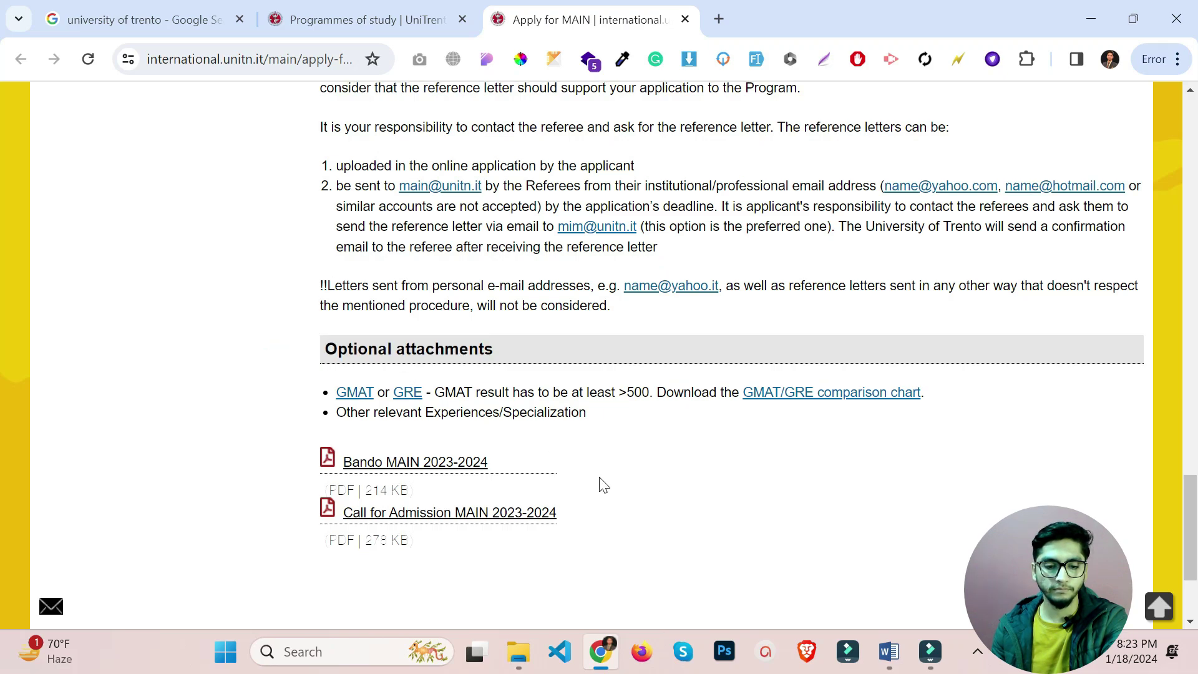
scroll(601, 484, up, 15)
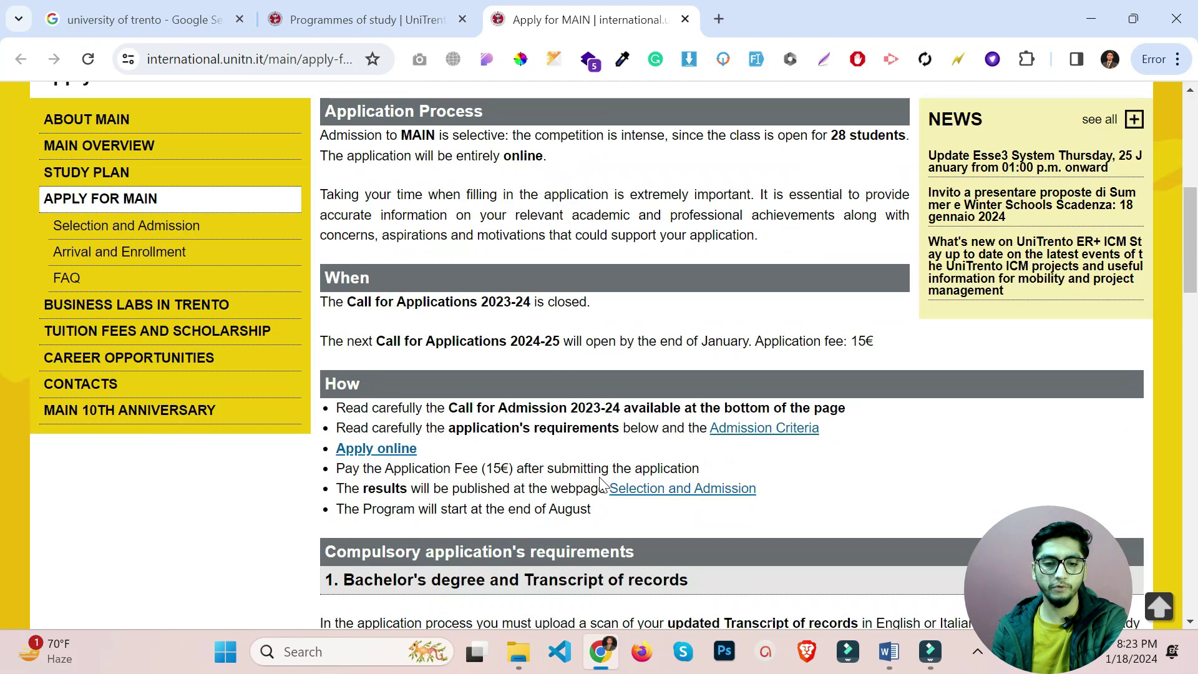
Open Apply online and browse the Degree courses in English list, highlighting the computer engineering bachelor.
click(411, 448)
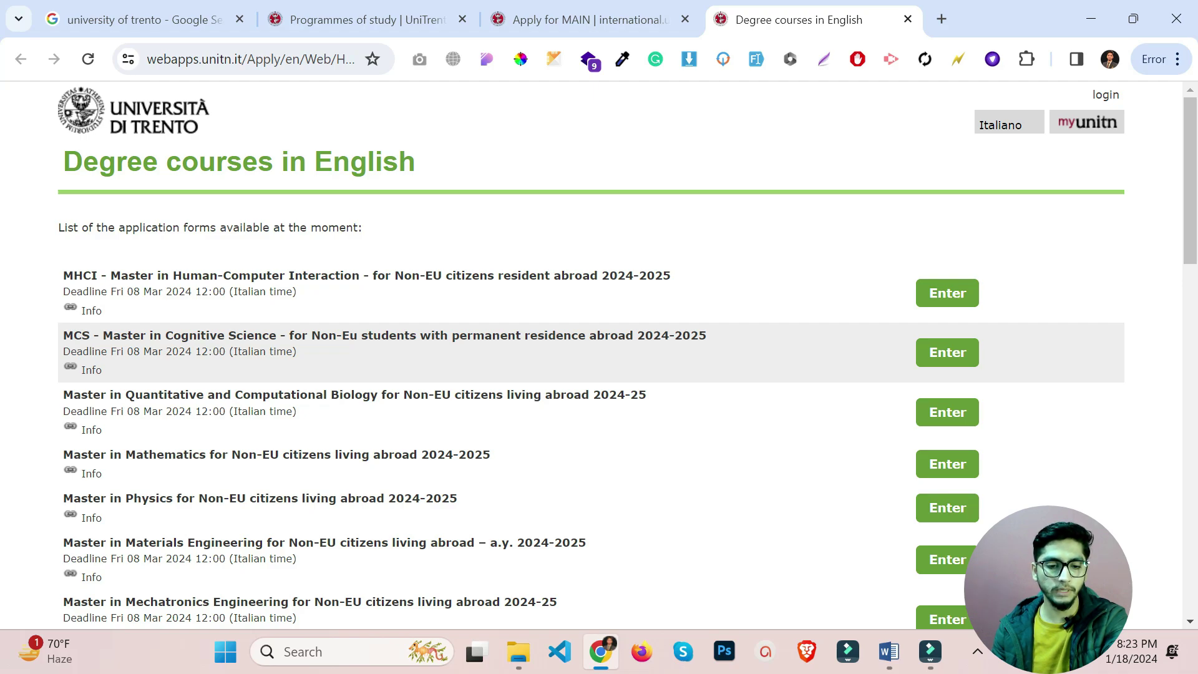
scroll(282, 348, down, 1)
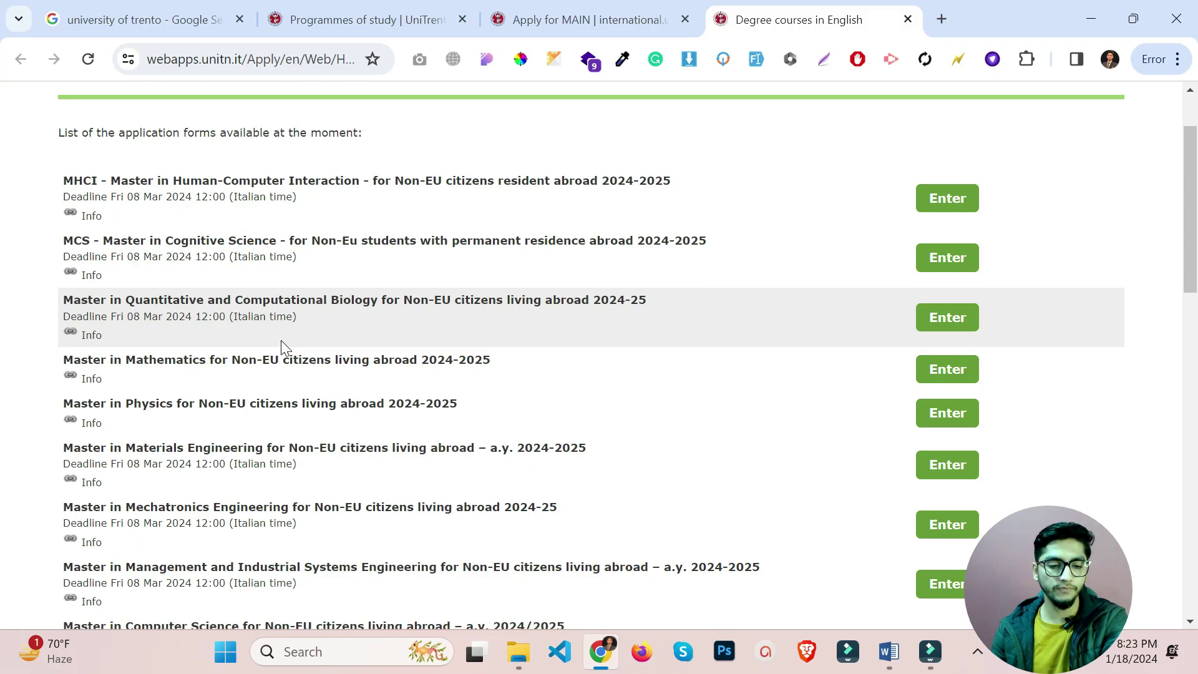
scroll(282, 348, down, 2)
scroll(281, 342, down, 2)
scroll(281, 341, down, 1)
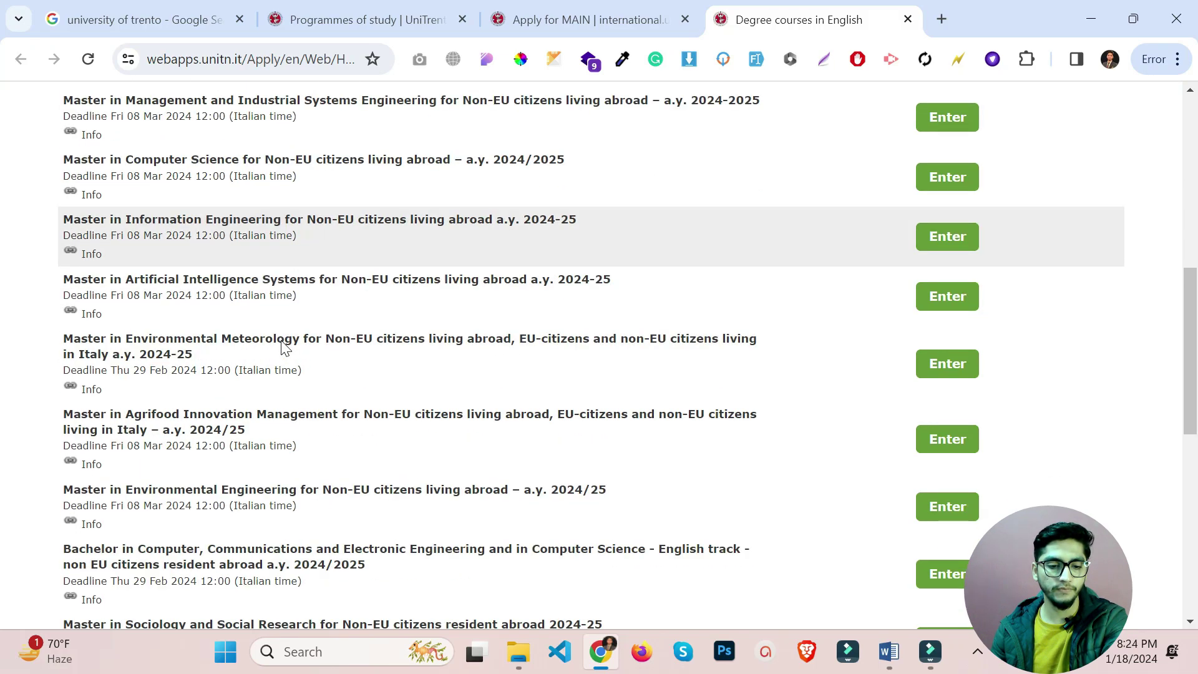
drag(50, 549, 181, 549)
click(58, 530)
Find and enter the Master in Artificial Intelligence Systems application.
scroll(55, 529, down, 4)
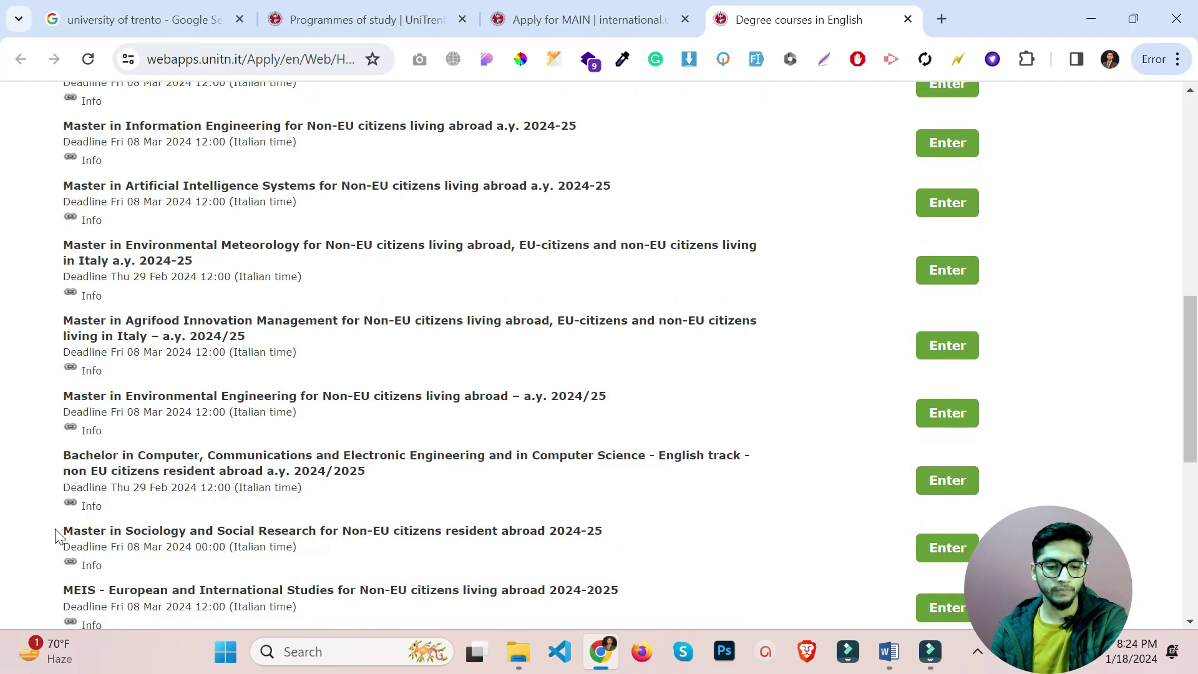
scroll(56, 534, down, 3)
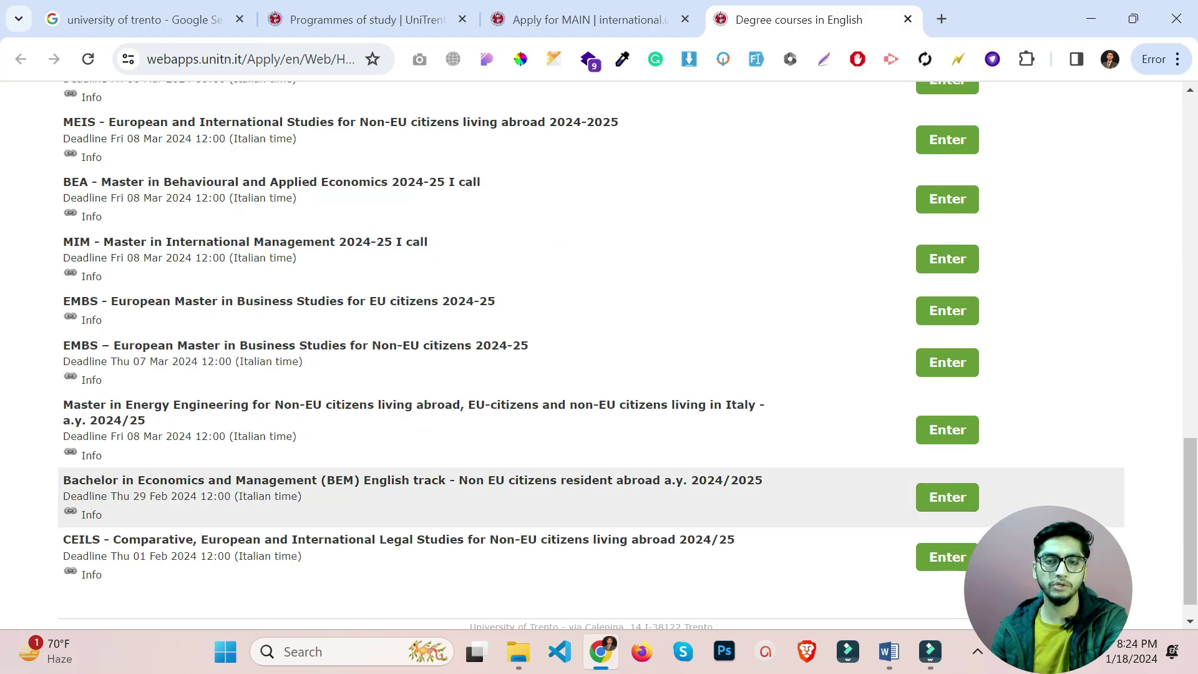
scroll(624, 355, up, 1)
scroll(244, 480, up, 7)
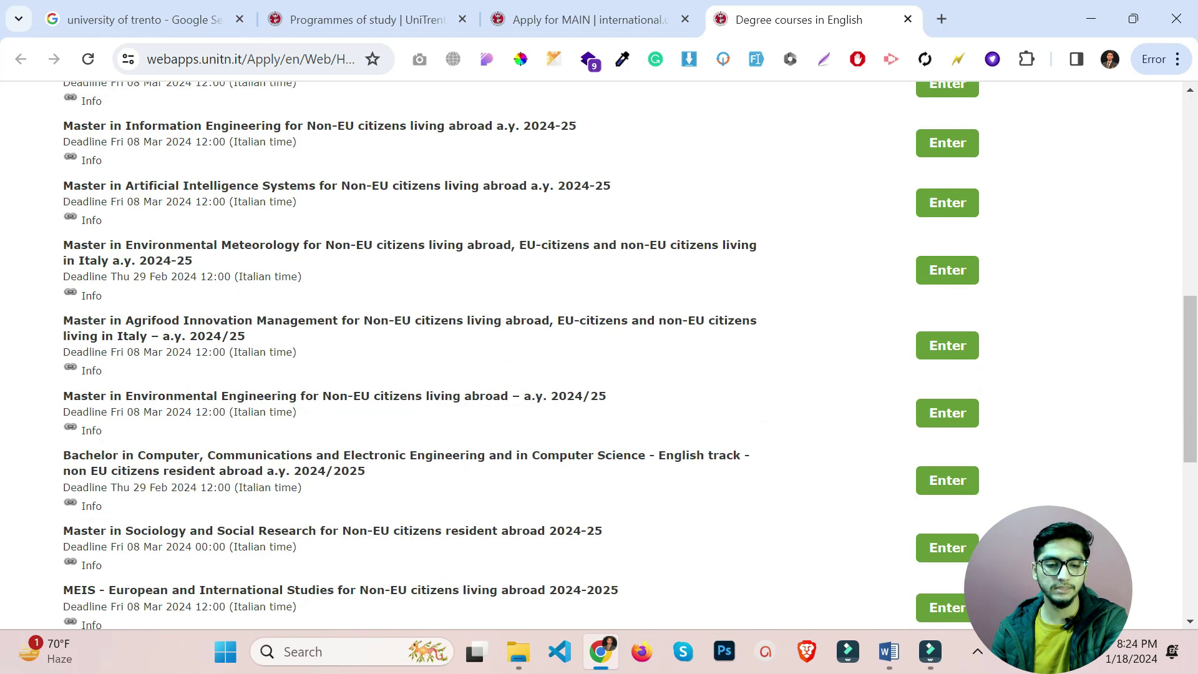
scroll(243, 481, up, 6)
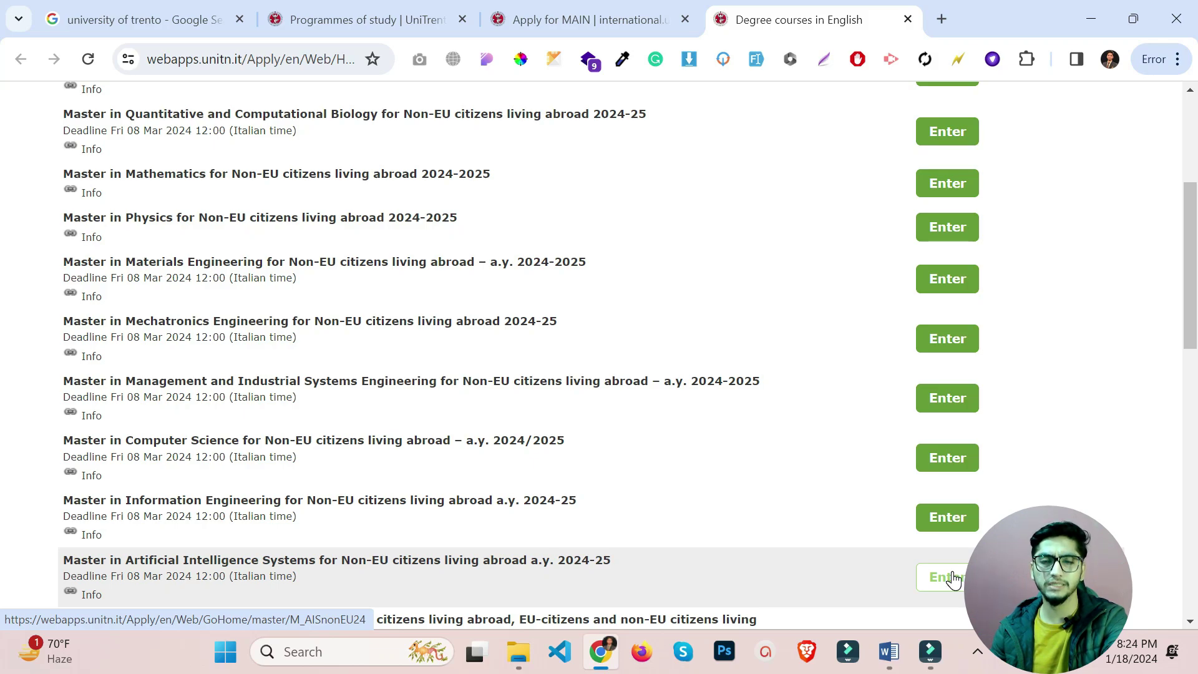
click(952, 579)
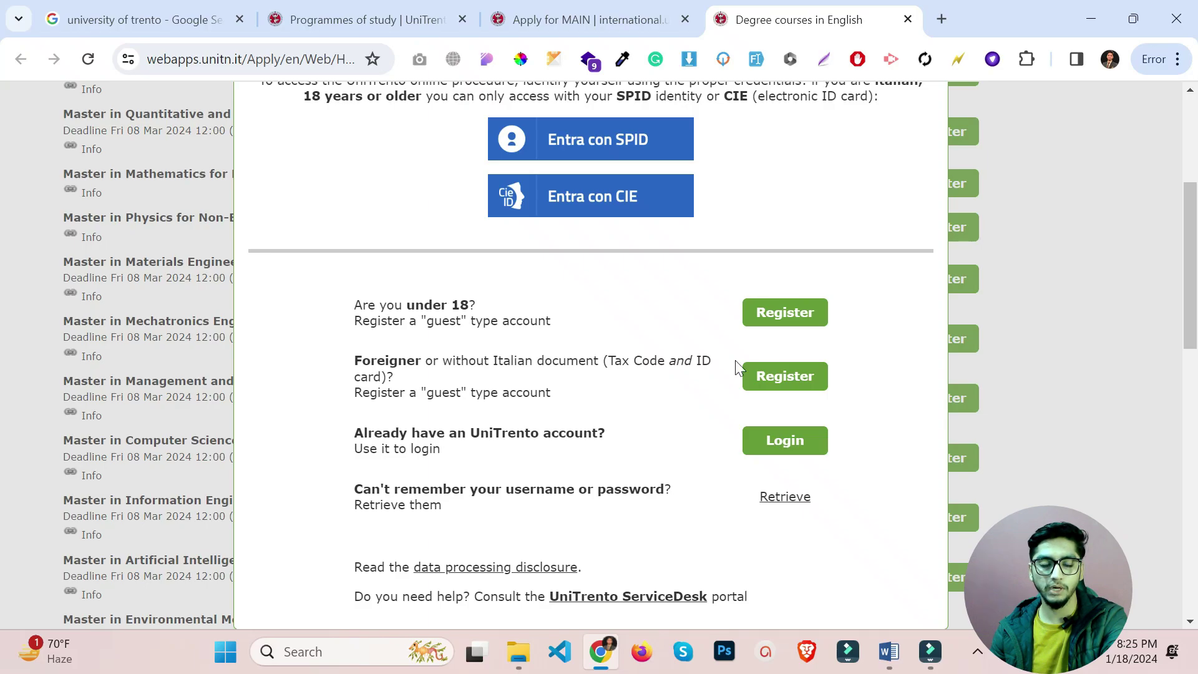
Register a guest account as a foreigner: answer No to Italian Tax Code and ID, fill in the personal email address.
click(773, 375)
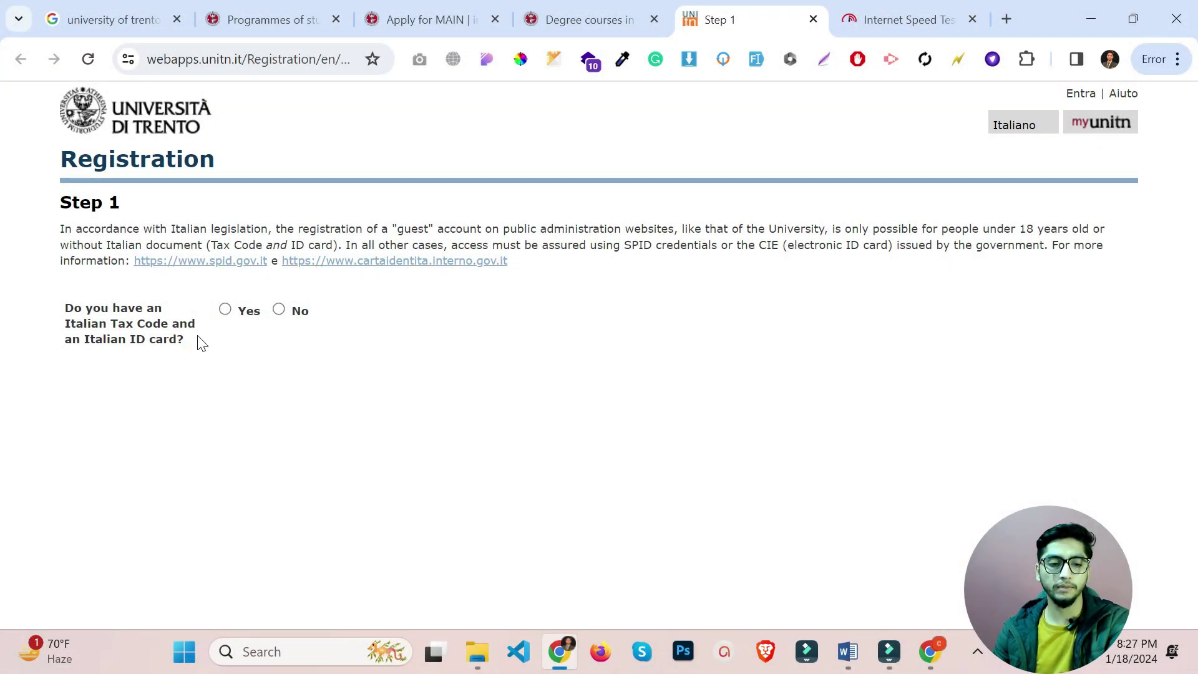
drag(199, 342, 73, 308)
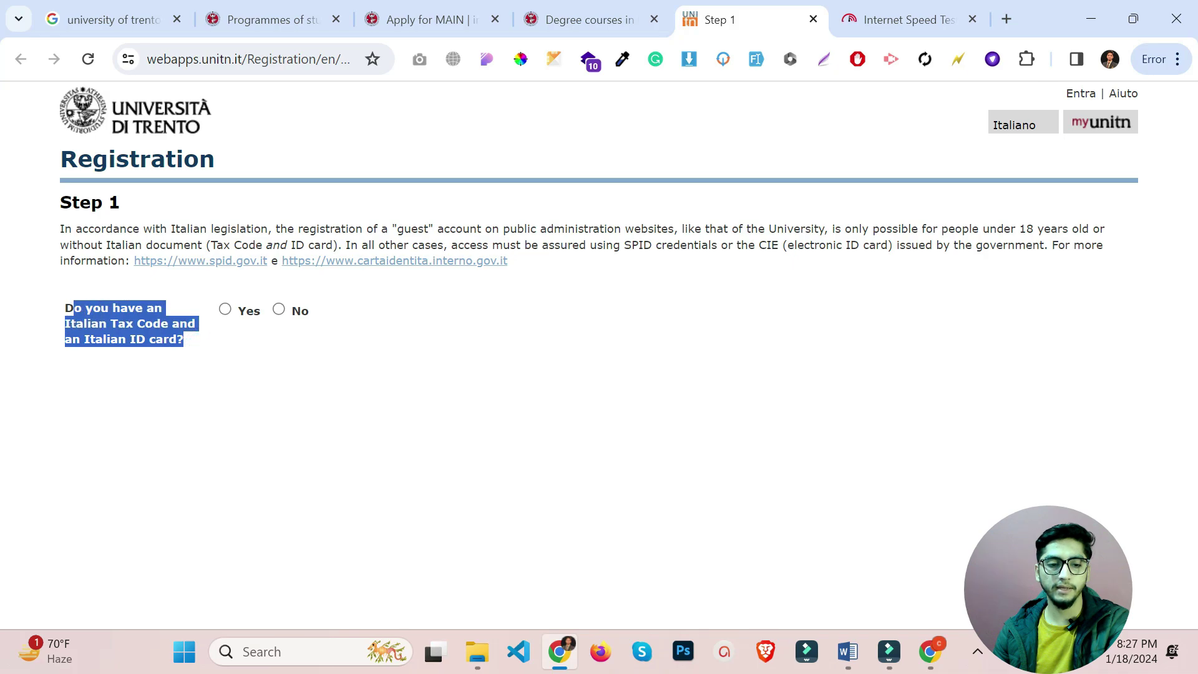
click(289, 356)
click(279, 310)
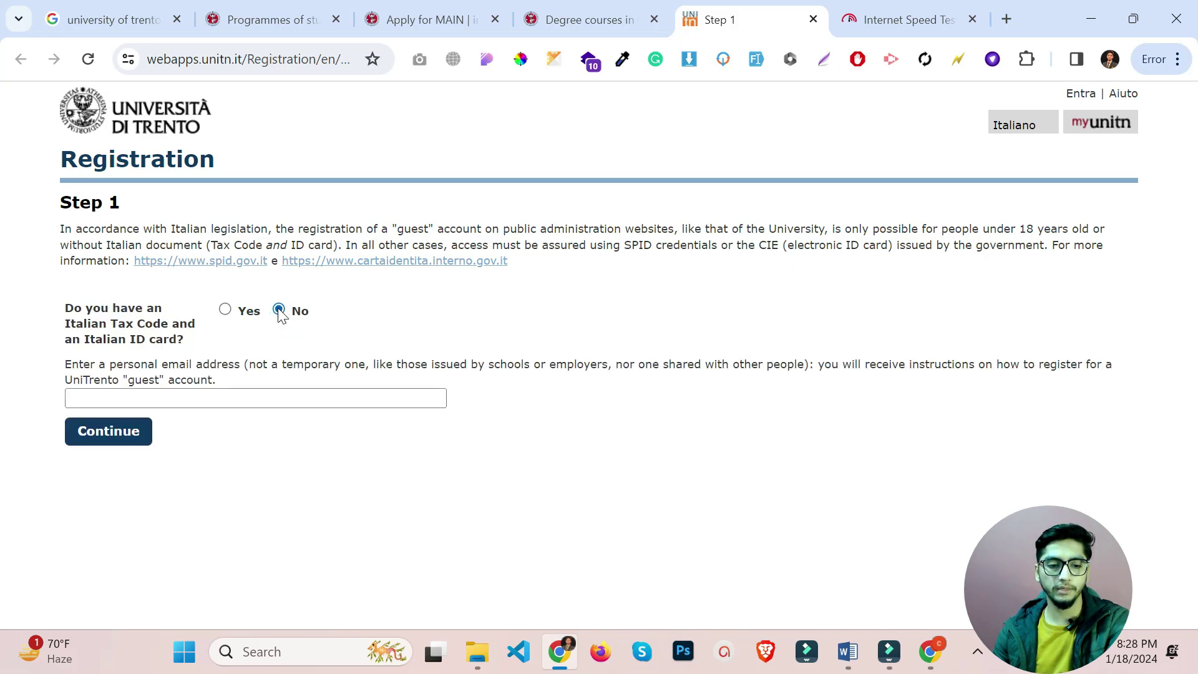
click(308, 397)
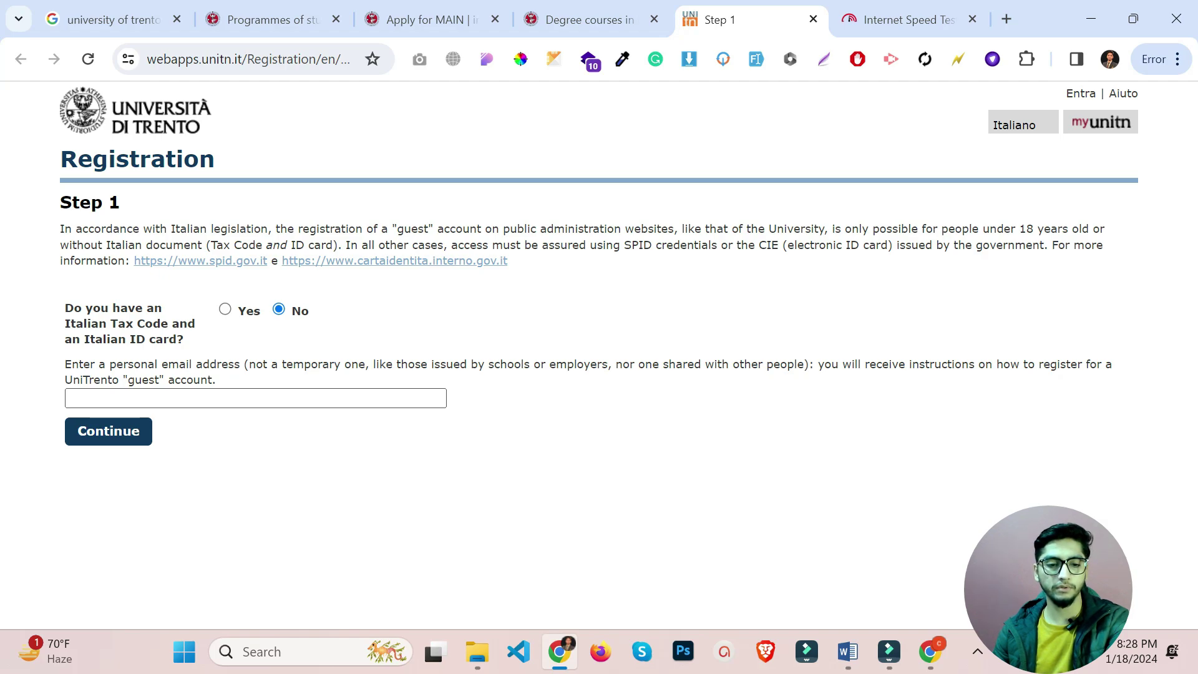
click(287, 398)
click(277, 419)
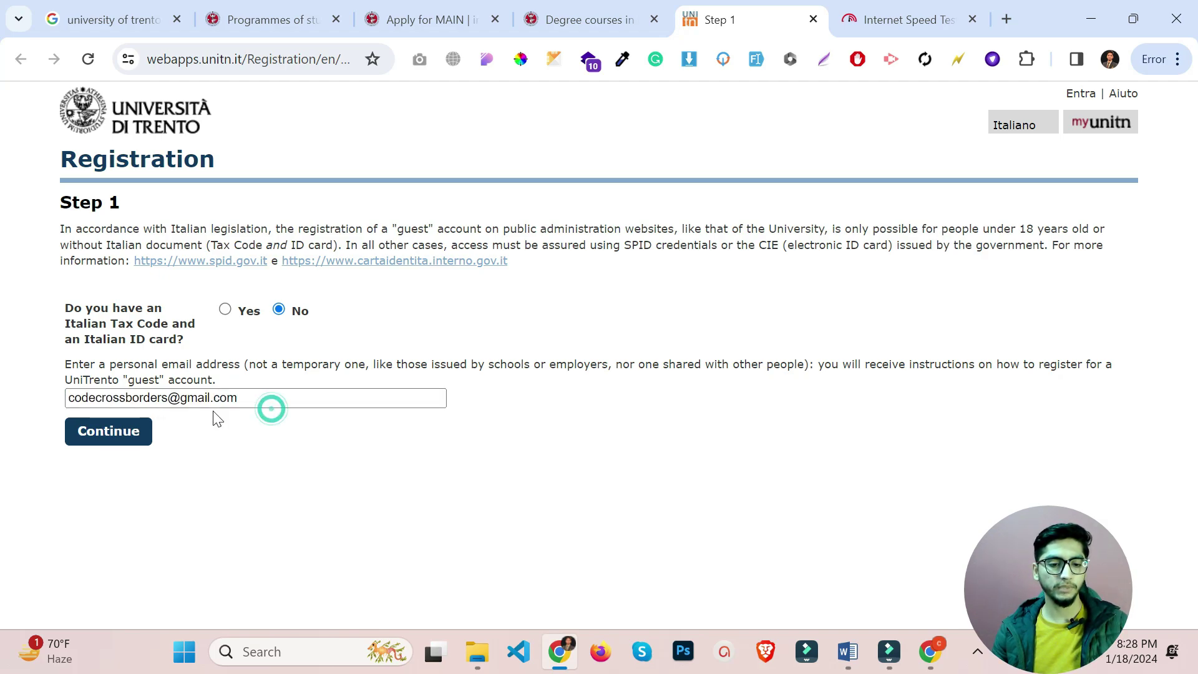
click(122, 441)
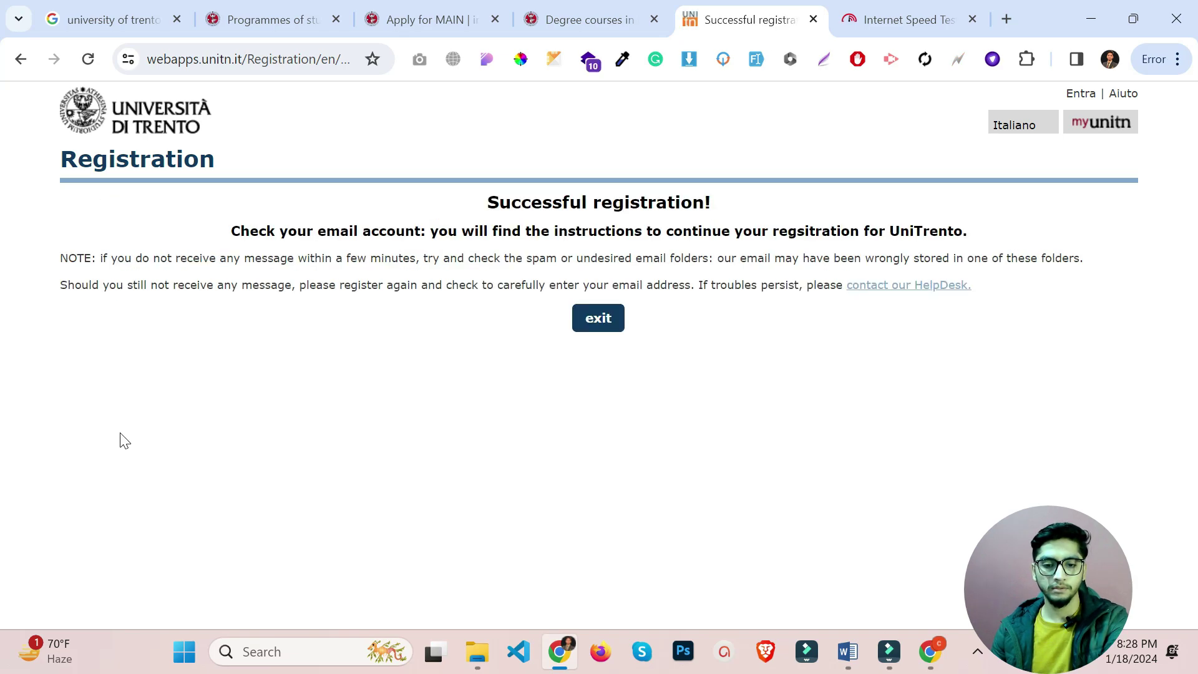
Review the Successful registration! message about checking email, then leave the confirmation page.
triple_click(482, 201)
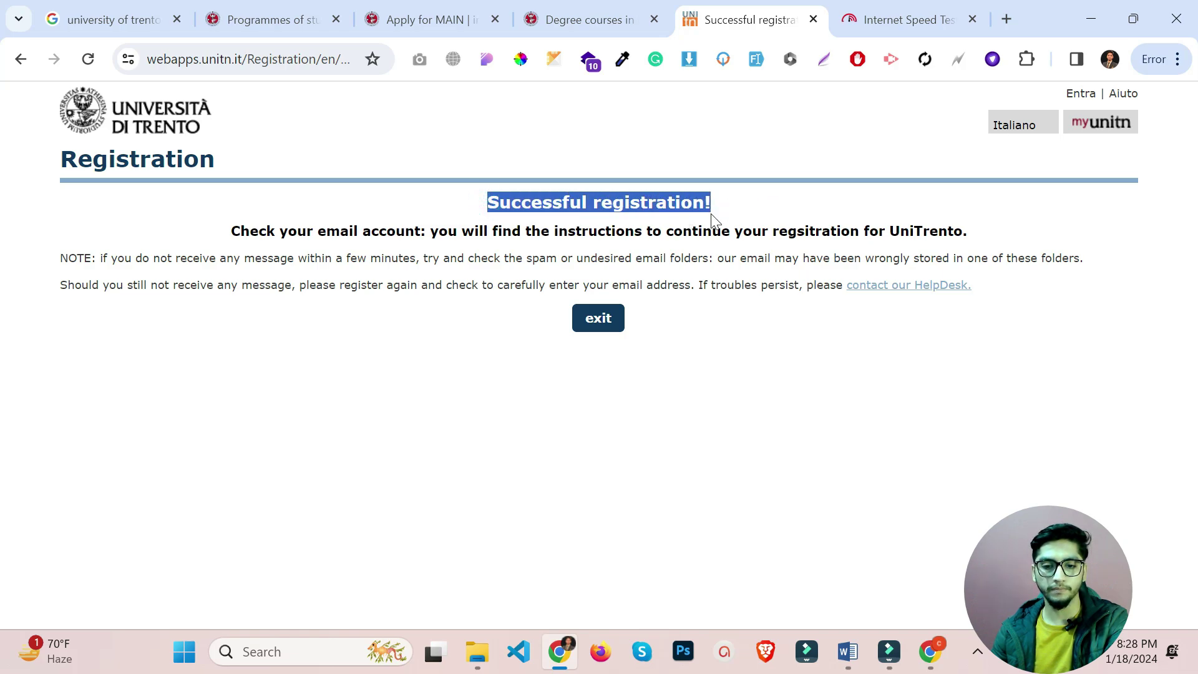
drag(226, 234, 947, 232)
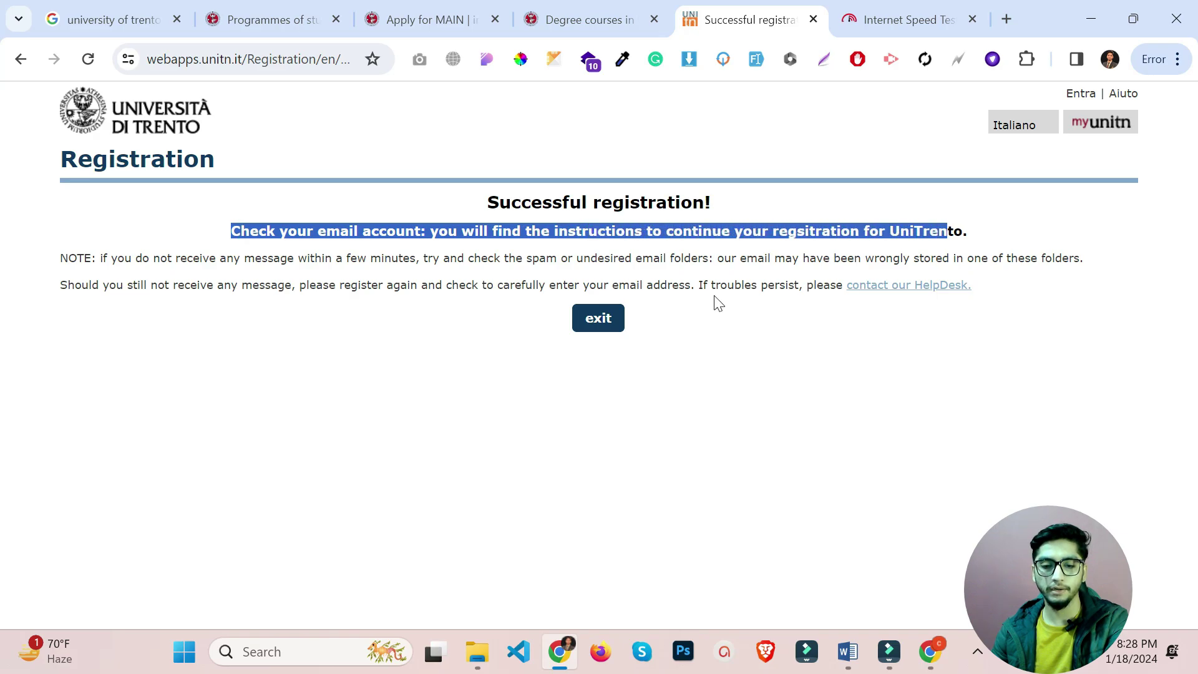
click(597, 320)
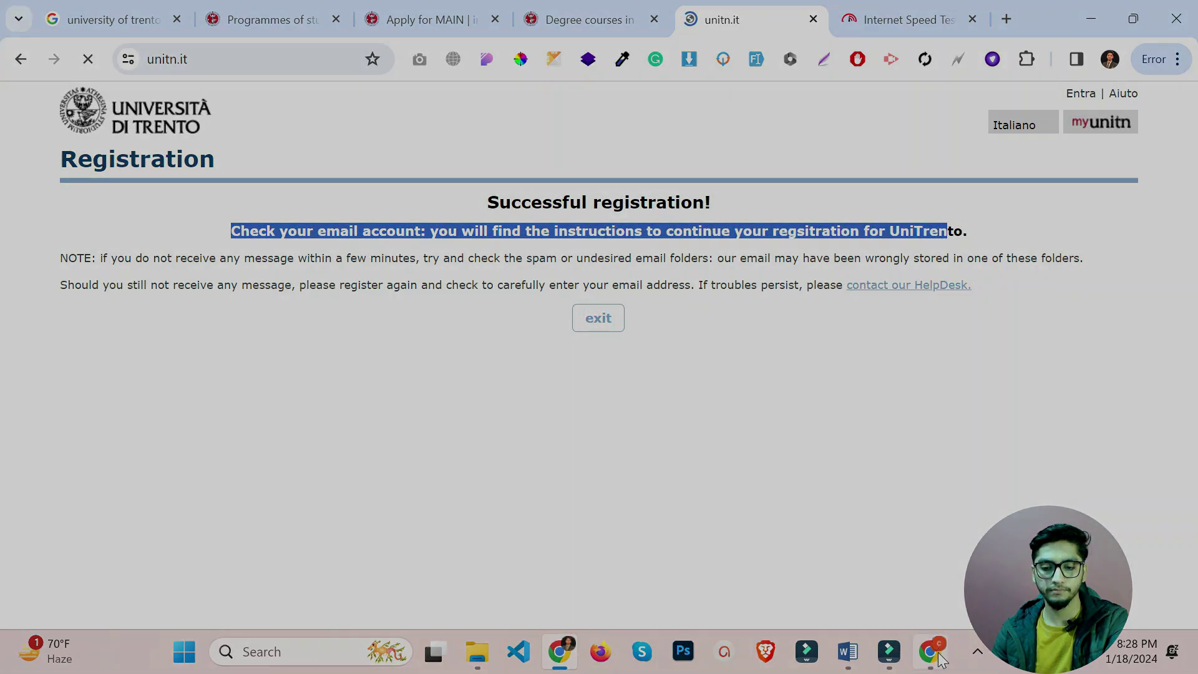
mouse_move(941, 661)
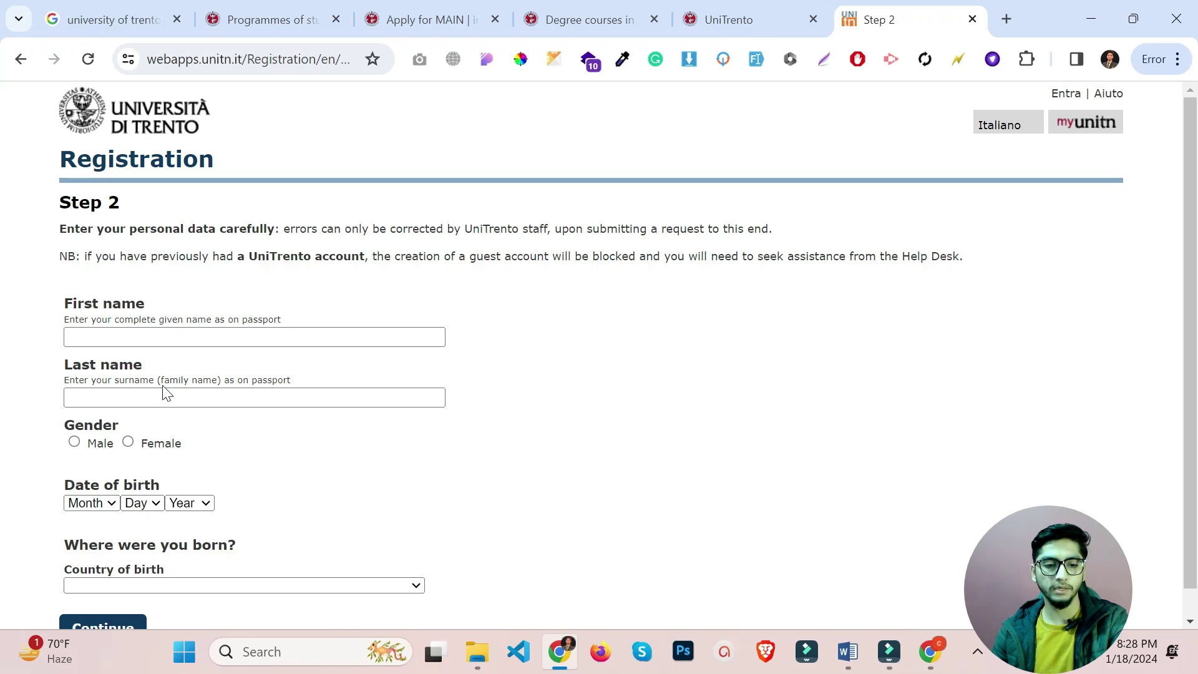
Fill in the name from saved personal details and set gender to Male.
scroll(219, 414, down, 1)
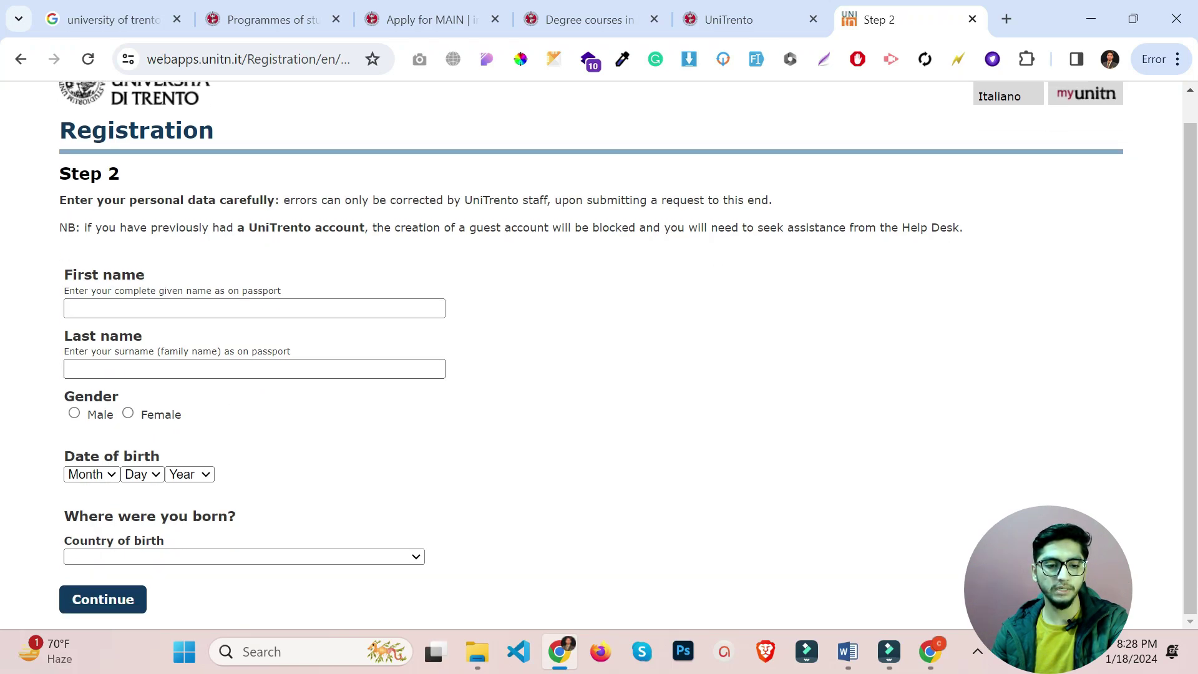
click(257, 308)
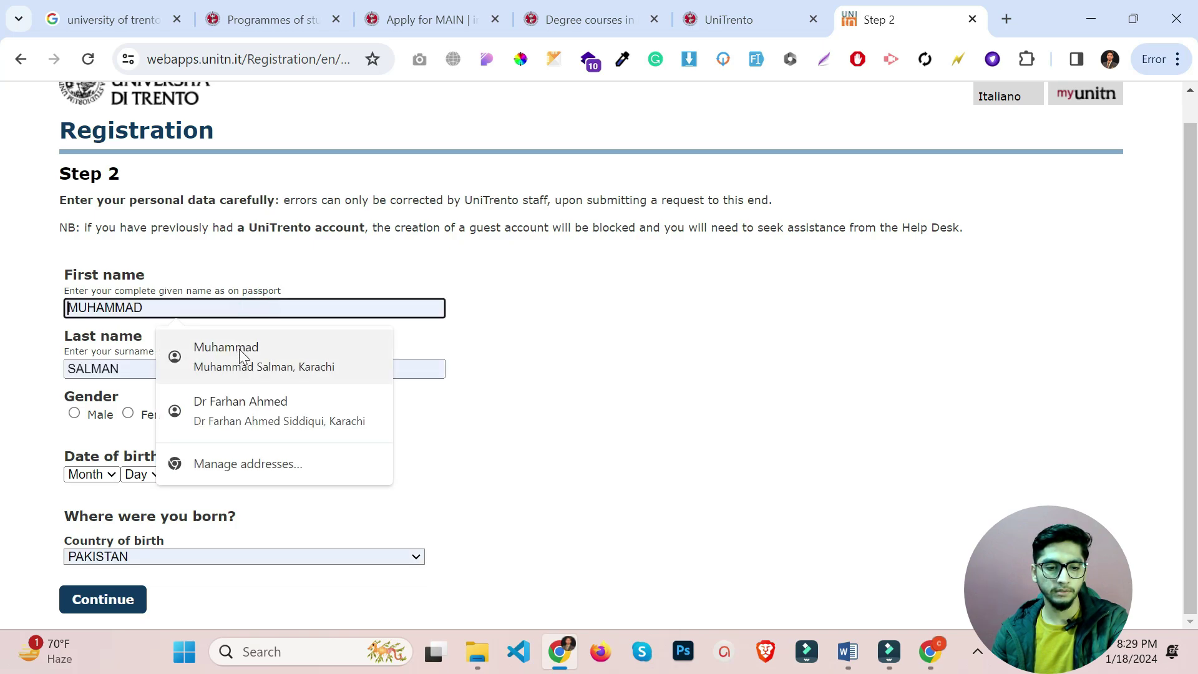
click(238, 350)
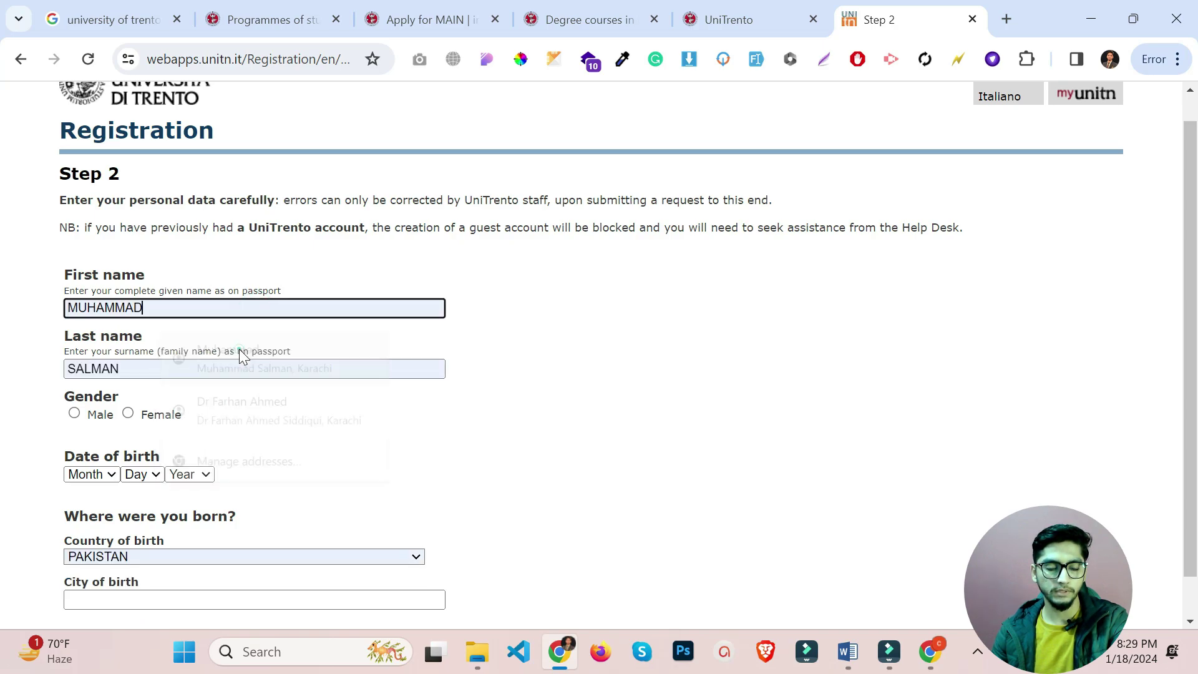
click(97, 417)
scroll(88, 424, down, 1)
Set the birth date to Oct 15, 2004 and submit the personal data for checking.
click(82, 432)
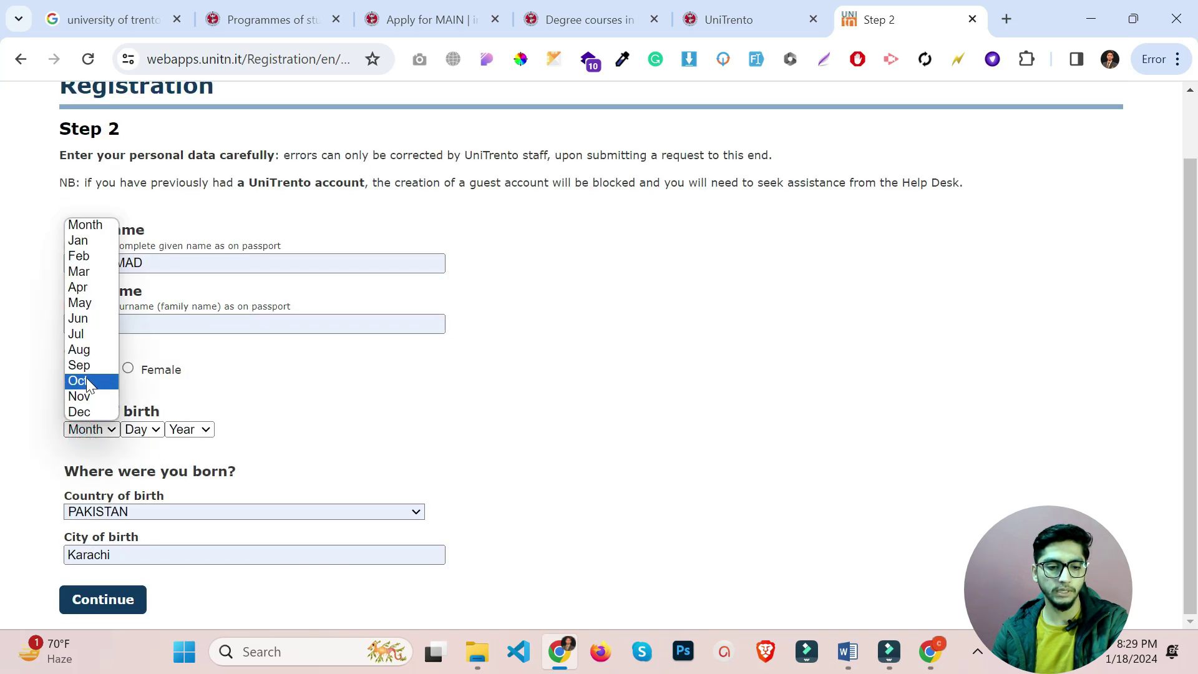
click(82, 381)
click(151, 430)
click(150, 353)
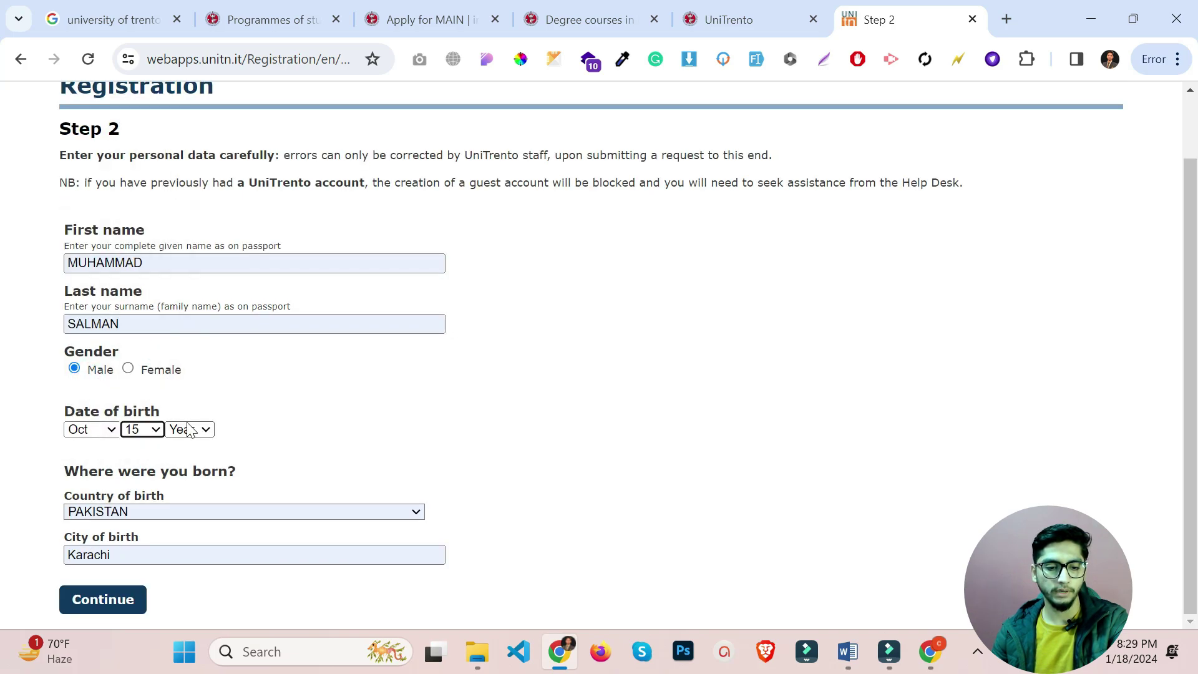
click(189, 429)
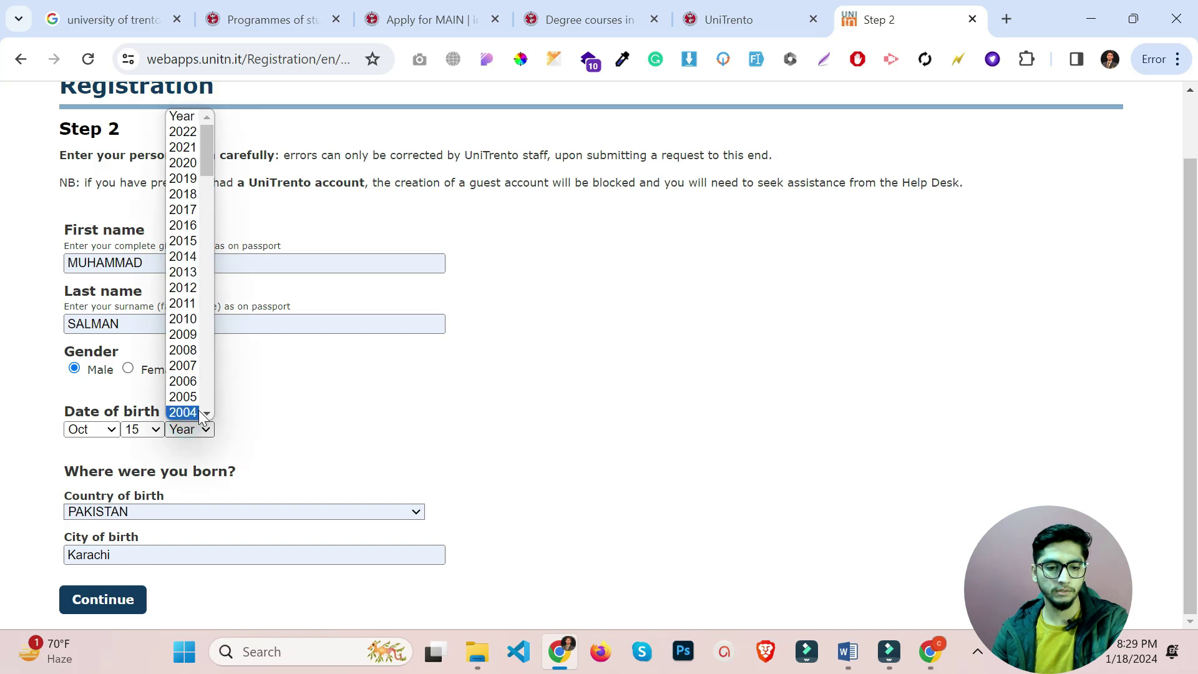
click(198, 411)
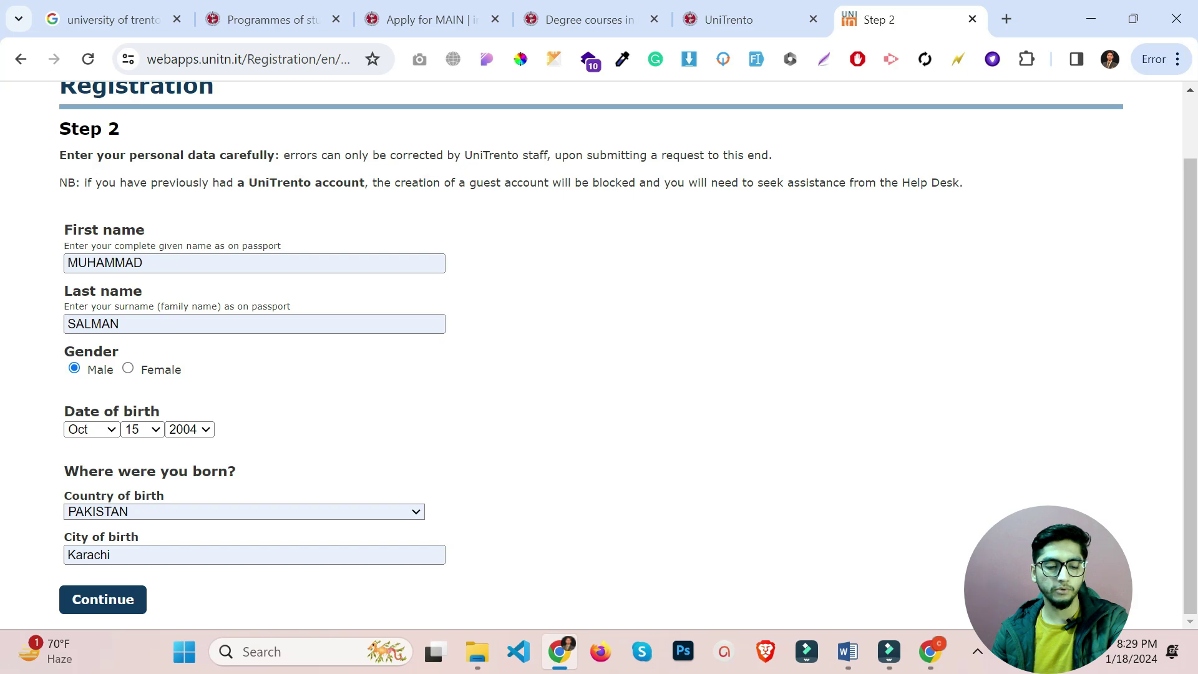
click(107, 601)
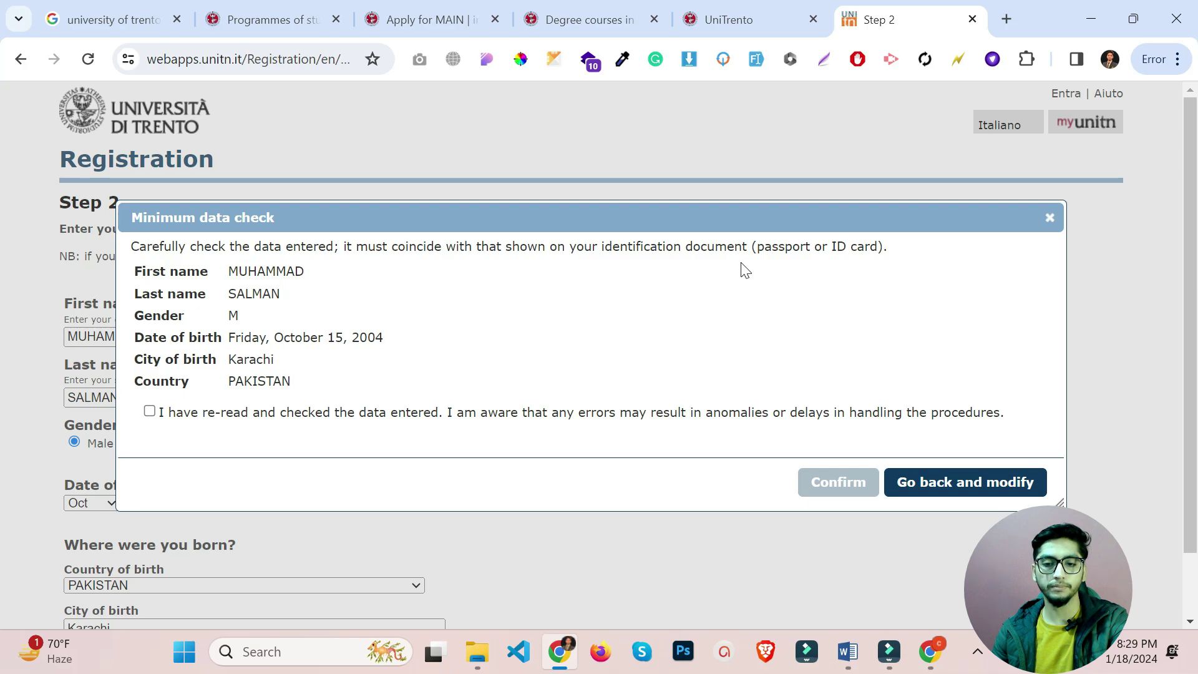
Declare the data re-read and checked, and confirm the registration.
drag(756, 246, 831, 246)
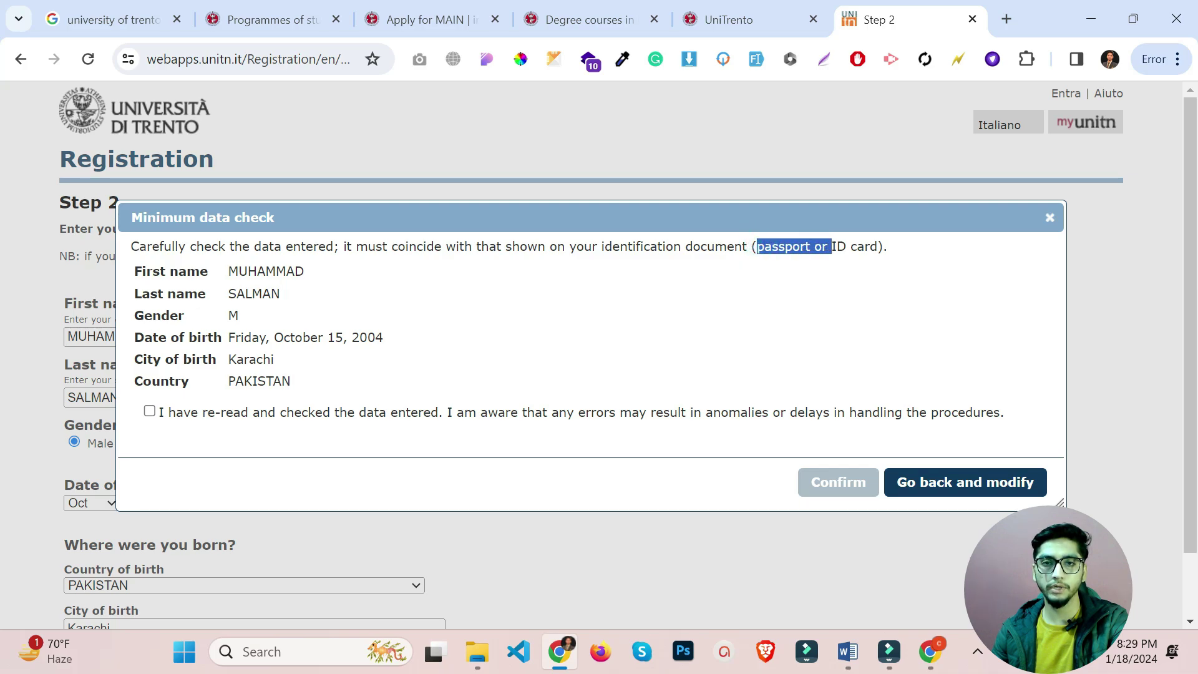
click(150, 412)
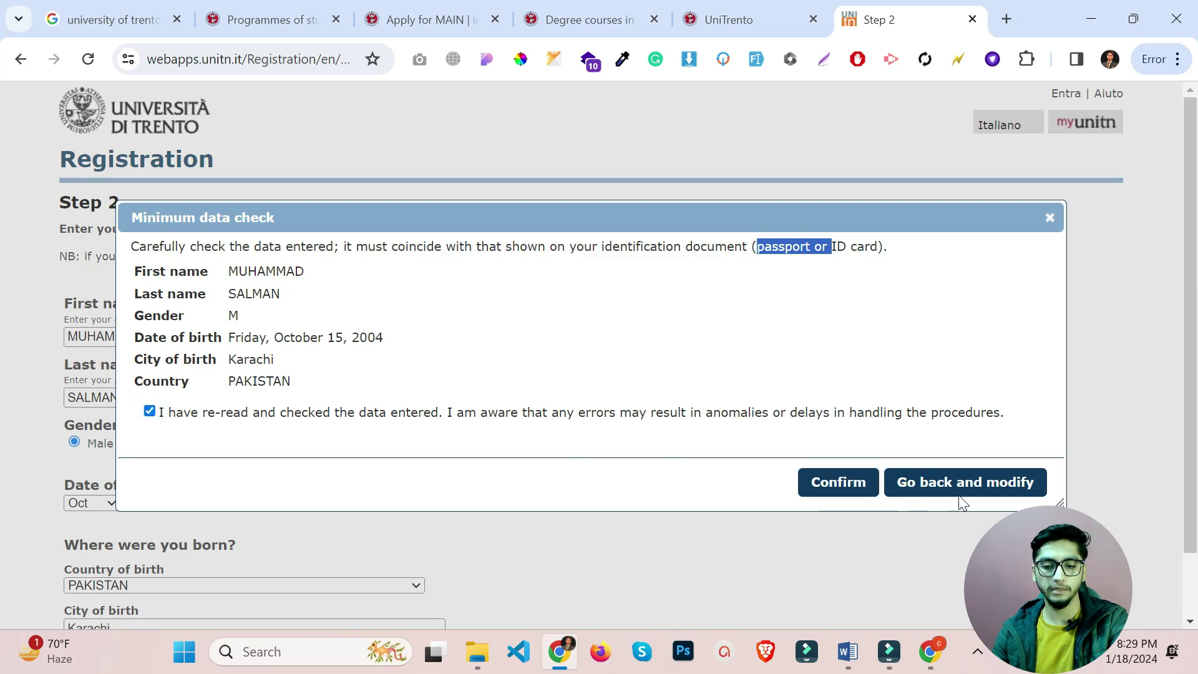
click(857, 488)
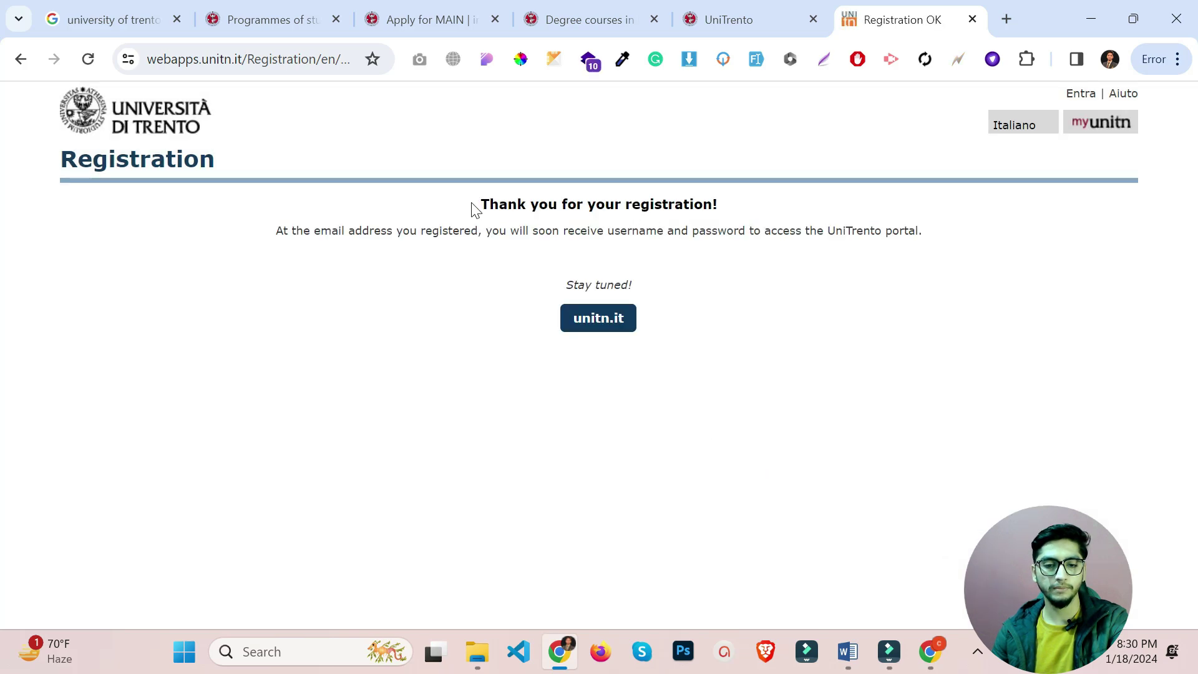
From the Thank you for your registration! page, go on to the UniTrento welcome page.
drag(477, 206, 756, 208)
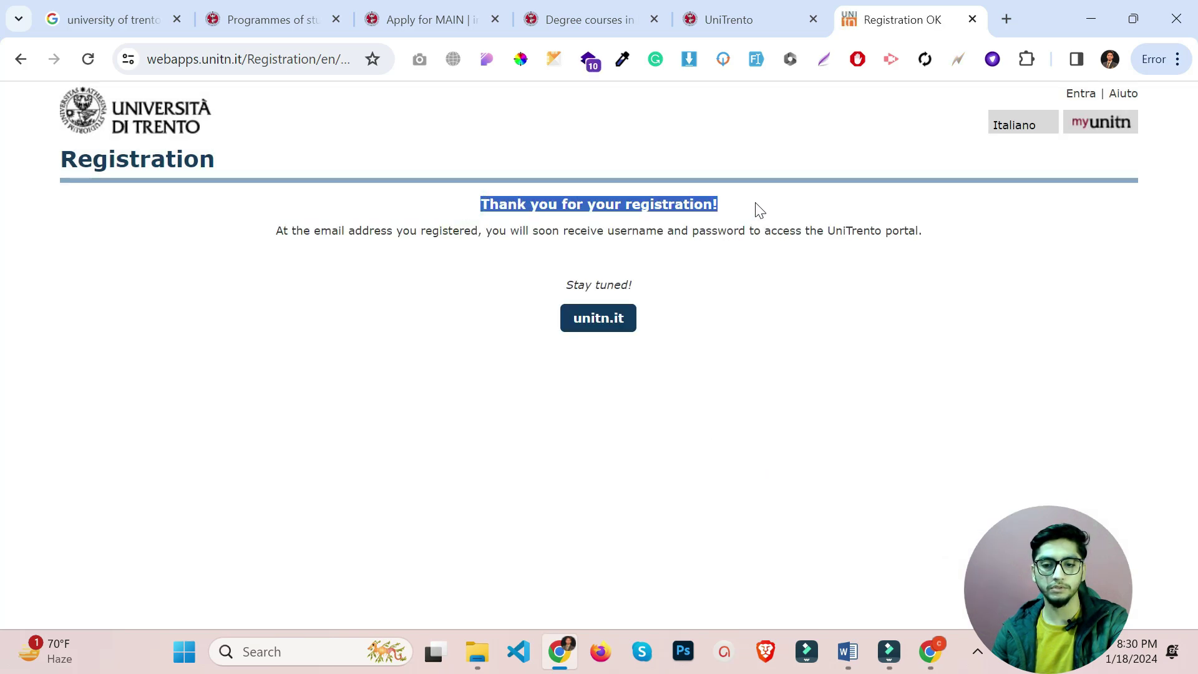
click(594, 335)
click(609, 325)
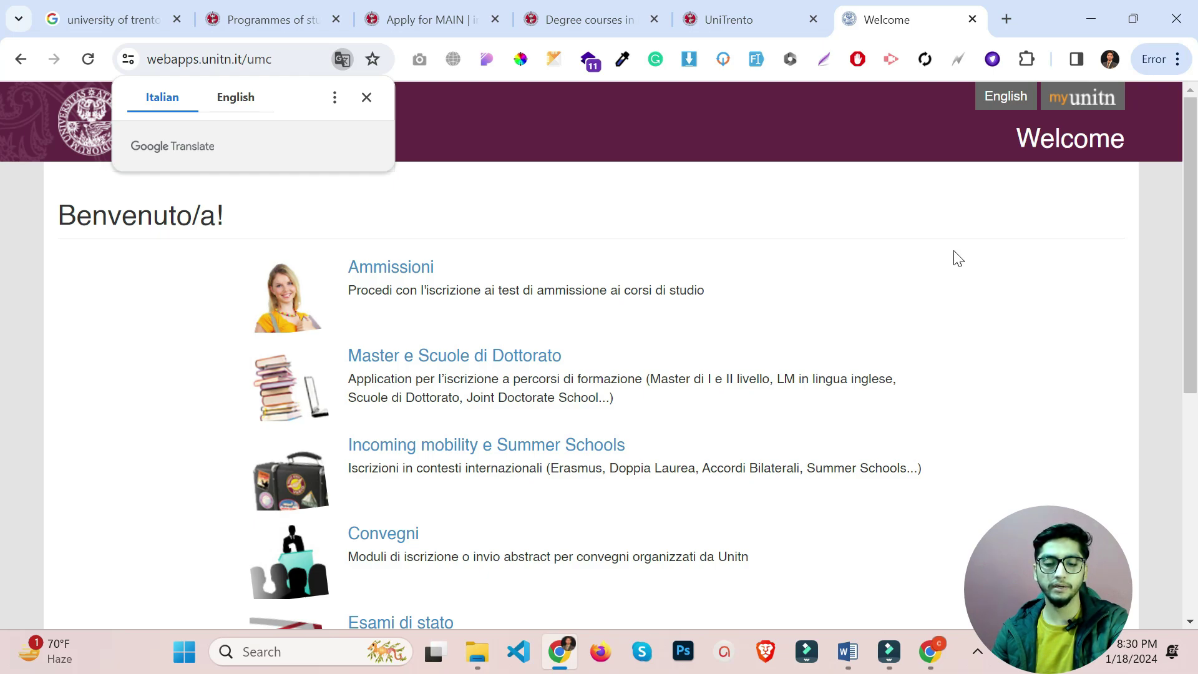
In Gmail, read the UniTrento account release email's password instructions and provisional username sentence.
click(929, 664)
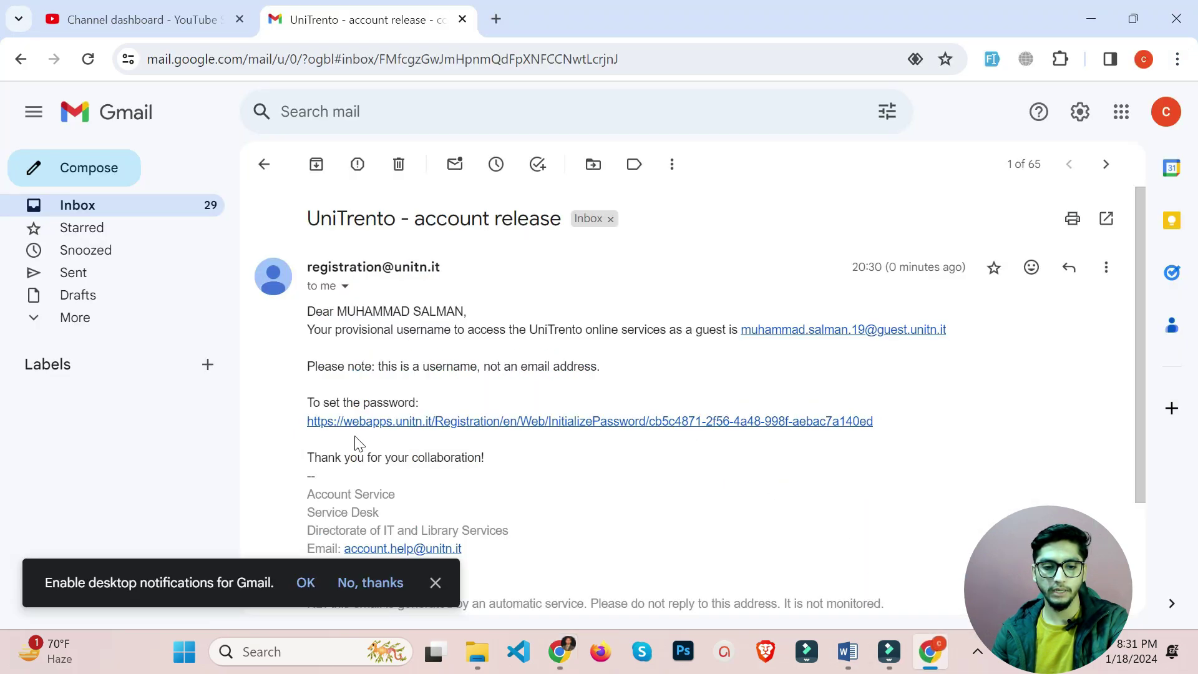
drag(313, 402, 404, 403)
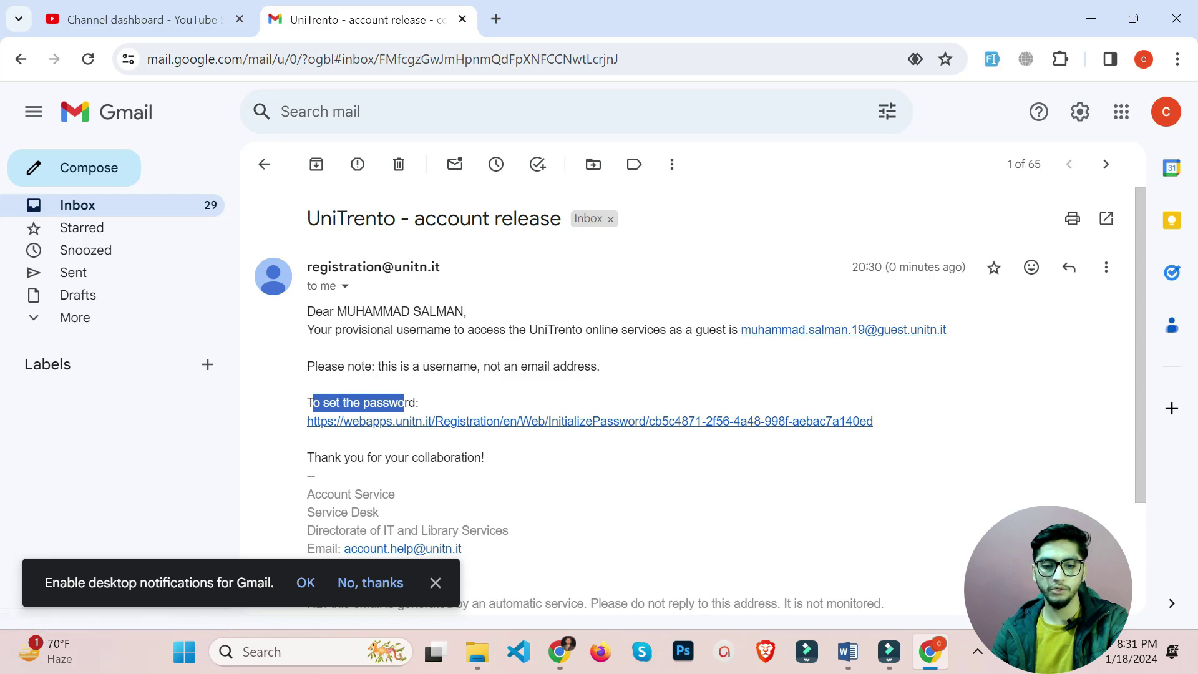
drag(450, 329, 436, 311)
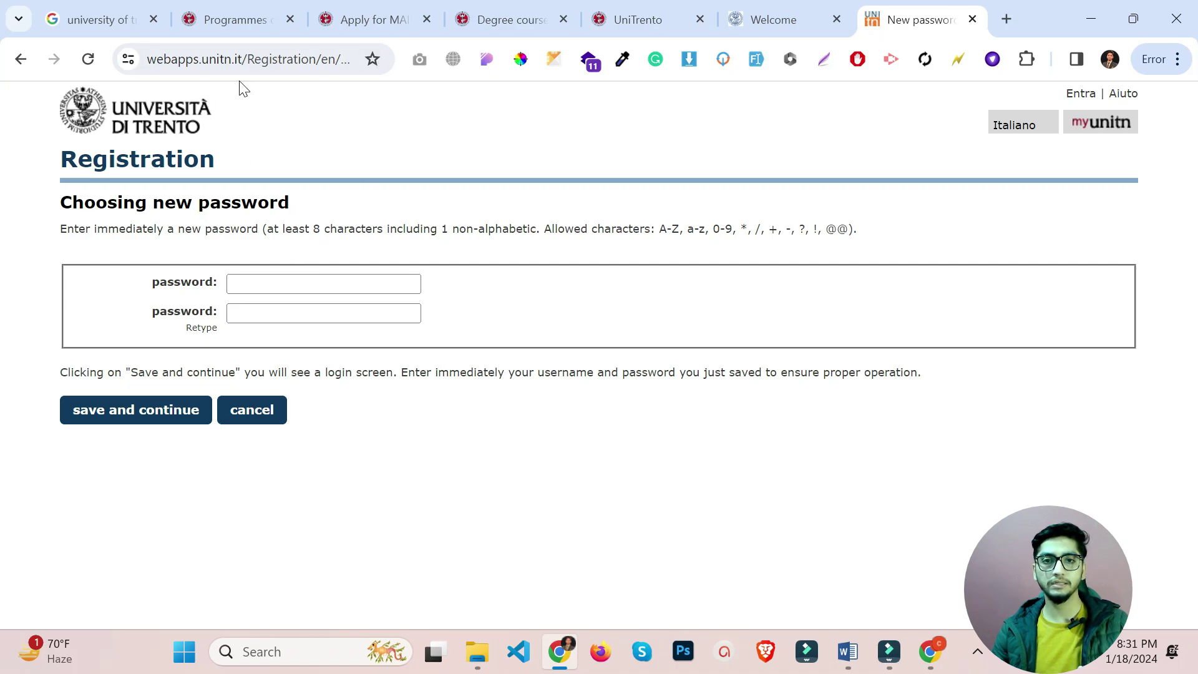
Enter the new account password in both fields and save it.
click(292, 284)
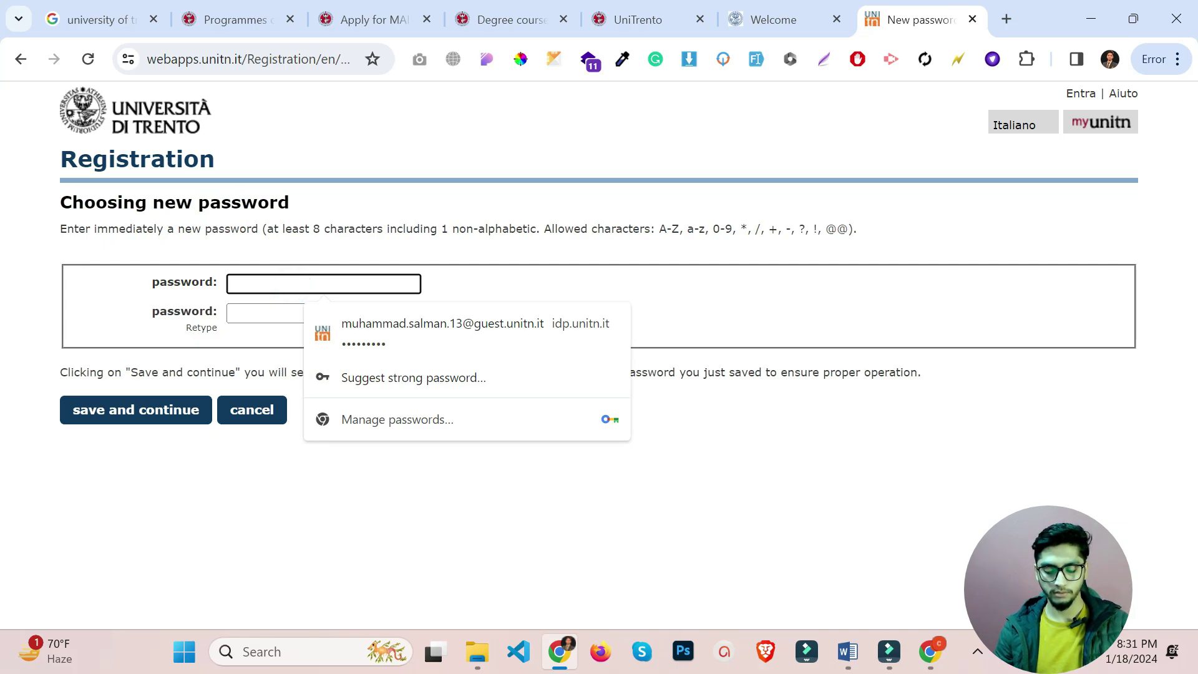
text(••)
text(•)
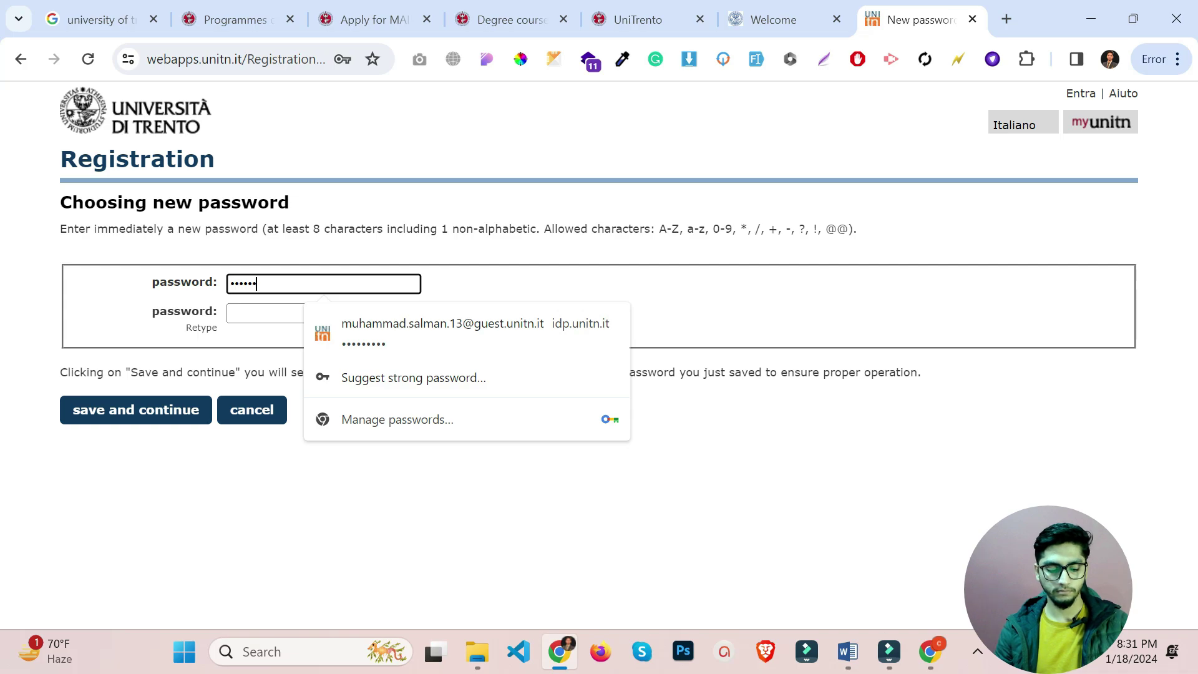
text(•)
key(Tab)
text(•••••)
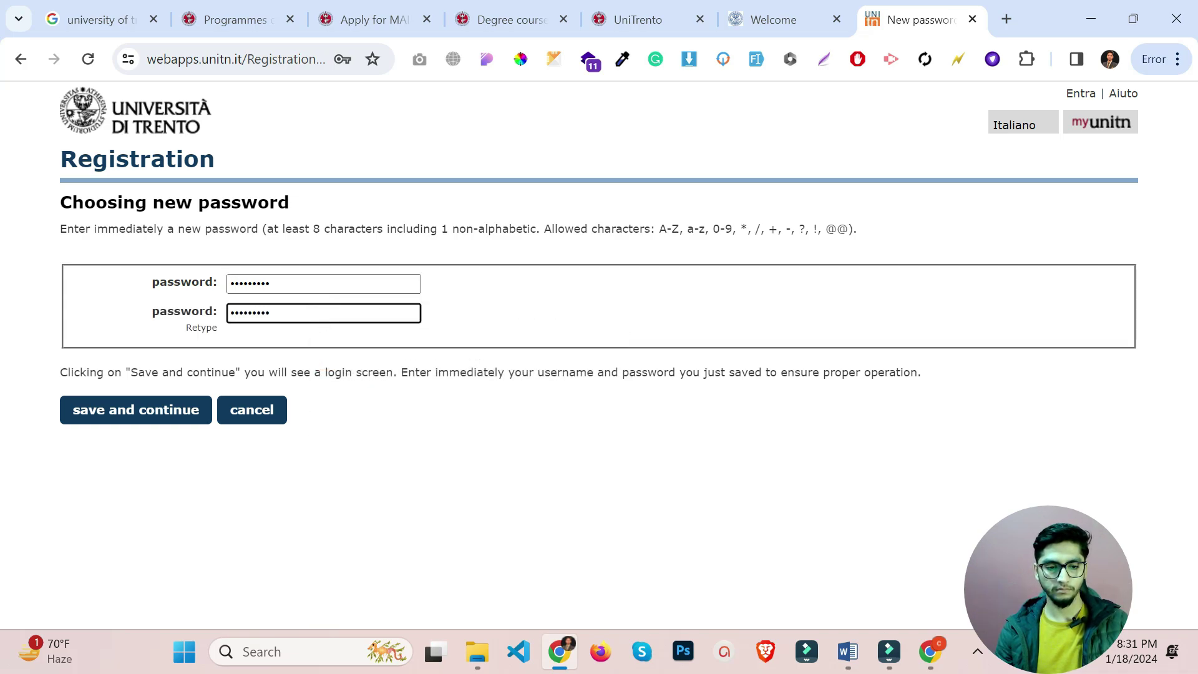
text(••••)
click(133, 421)
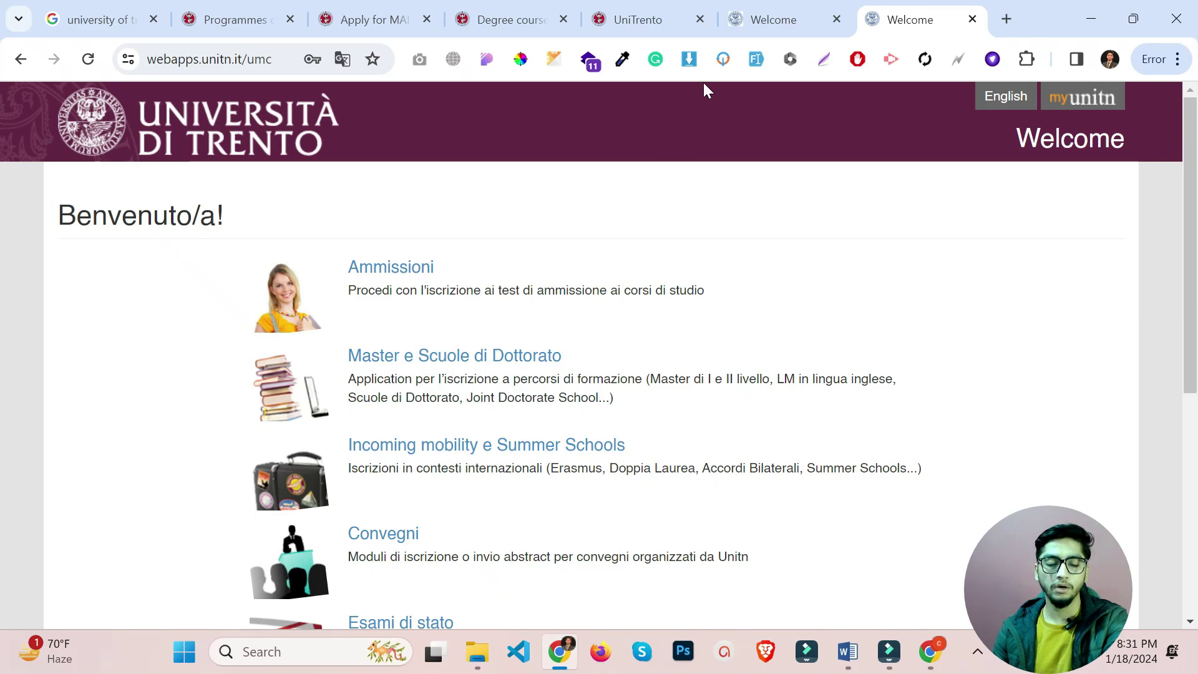
Log in with the existing guest account credentials and let Chrome save the password.
click(622, 8)
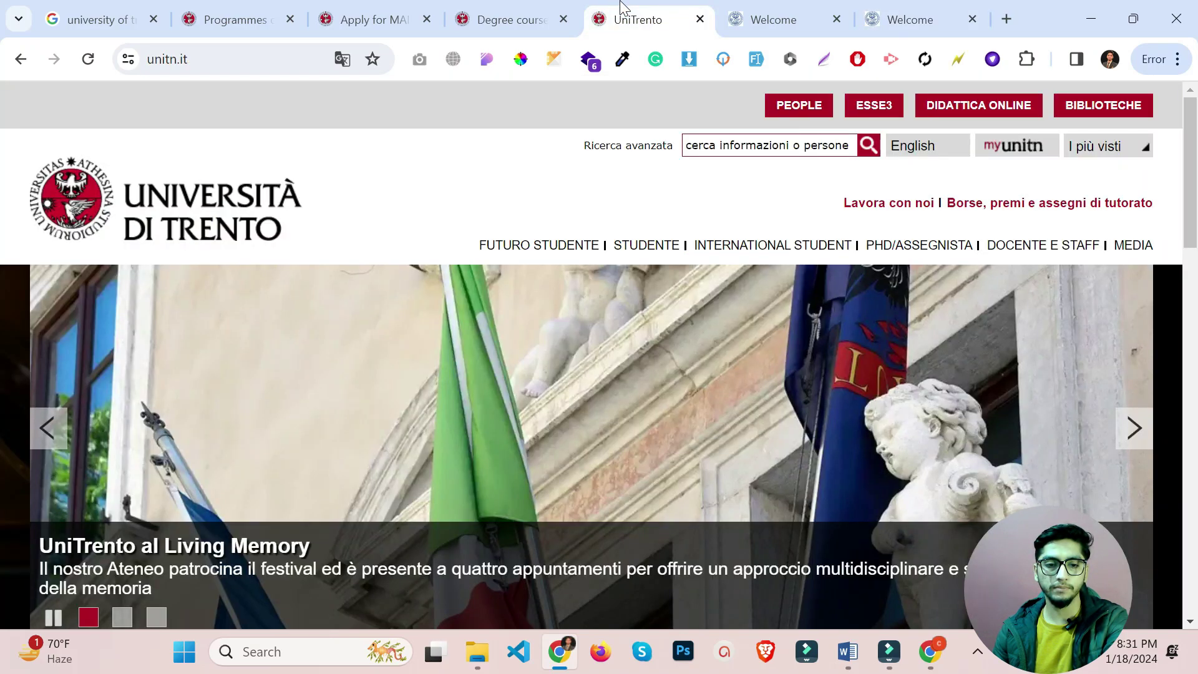
click(547, 9)
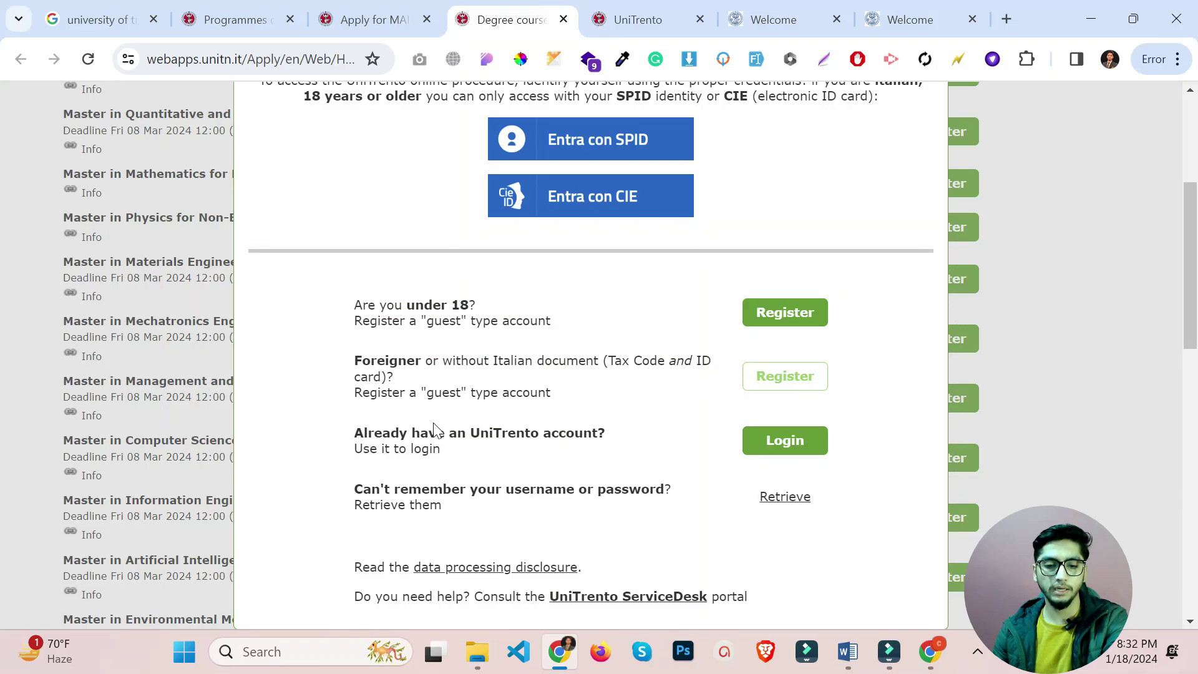
drag(352, 432, 597, 450)
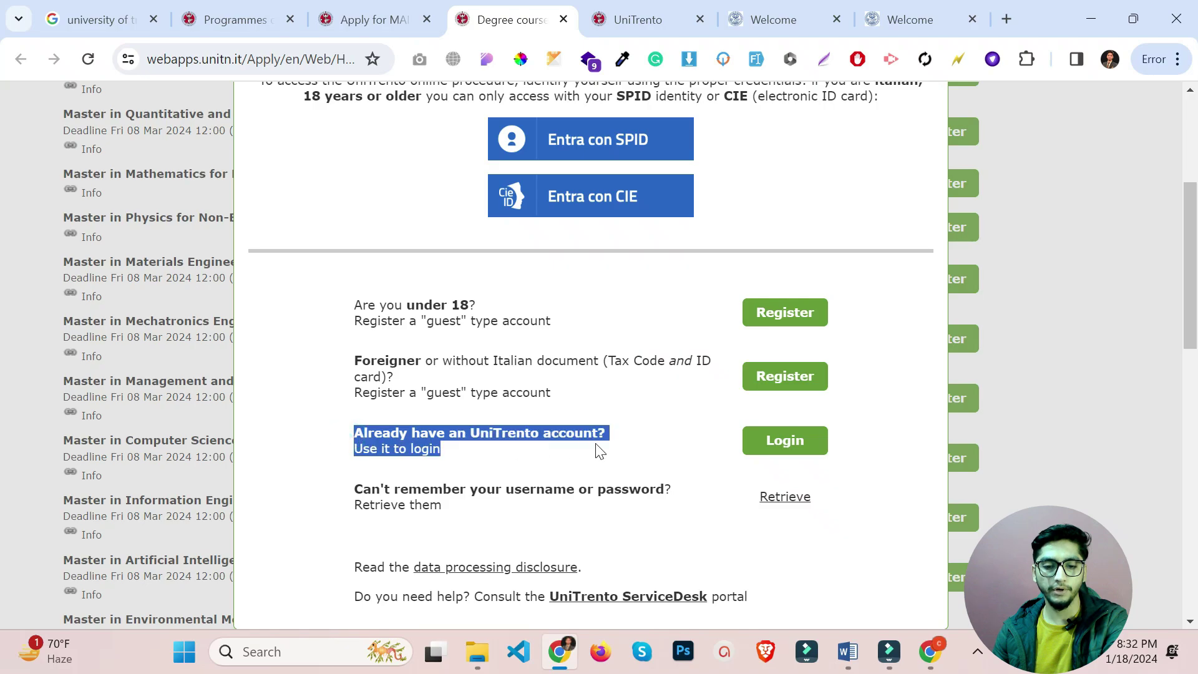
click(626, 438)
click(789, 441)
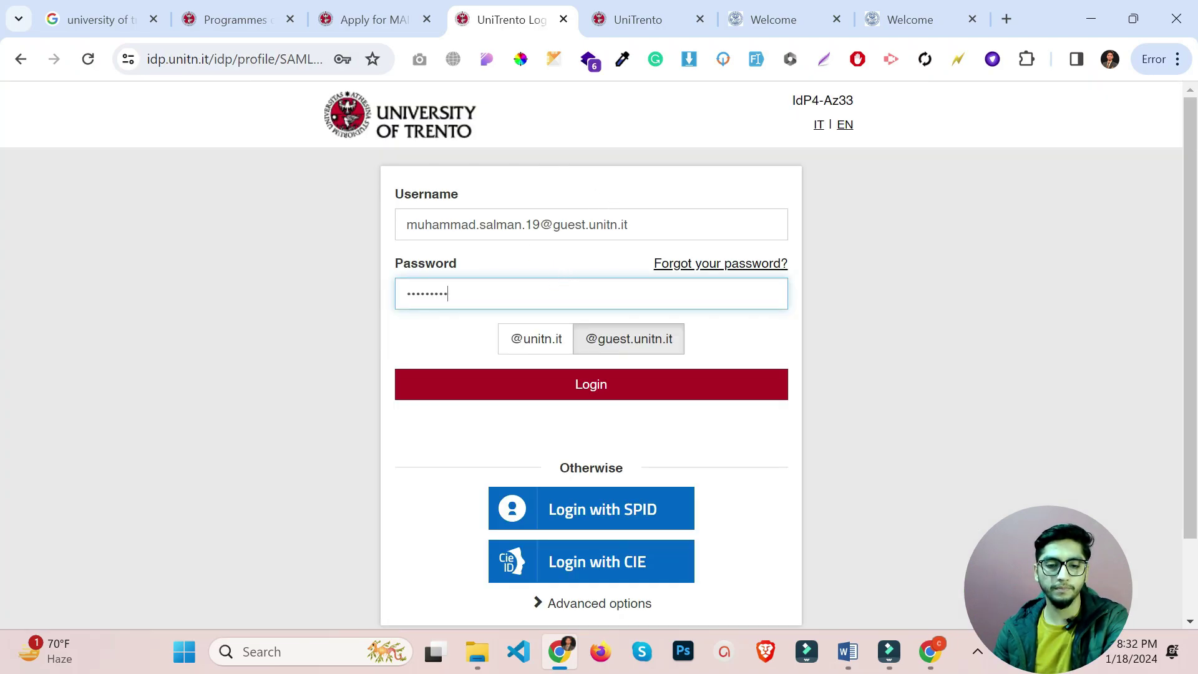
click(635, 388)
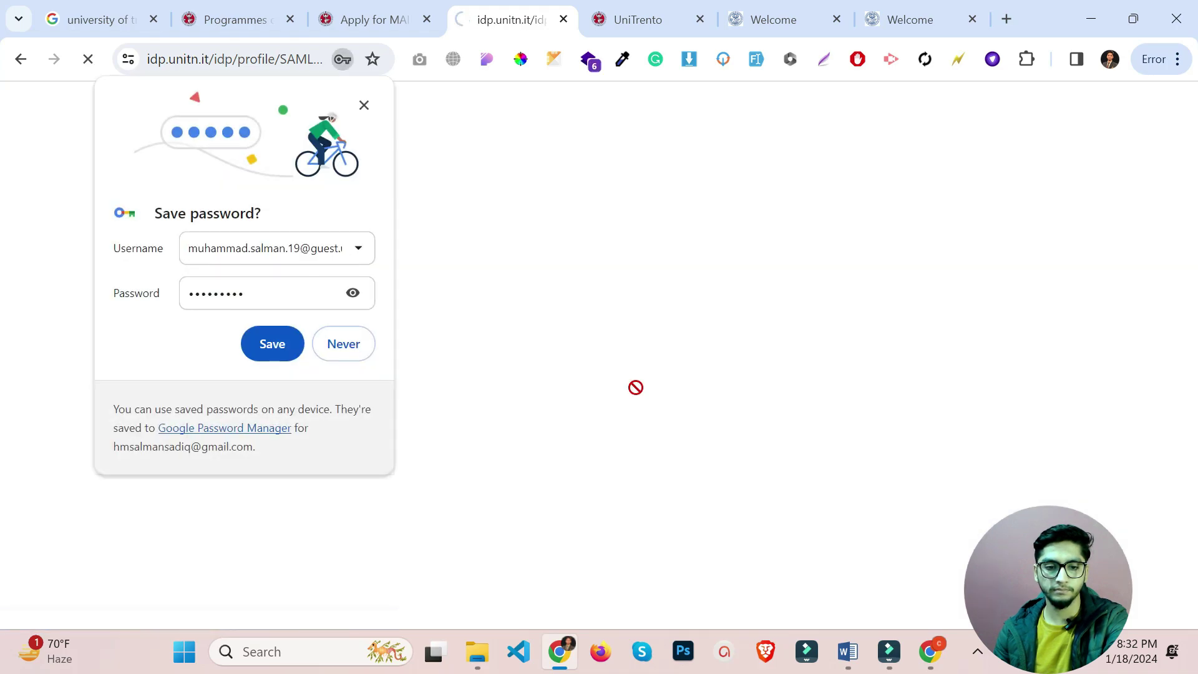
click(275, 340)
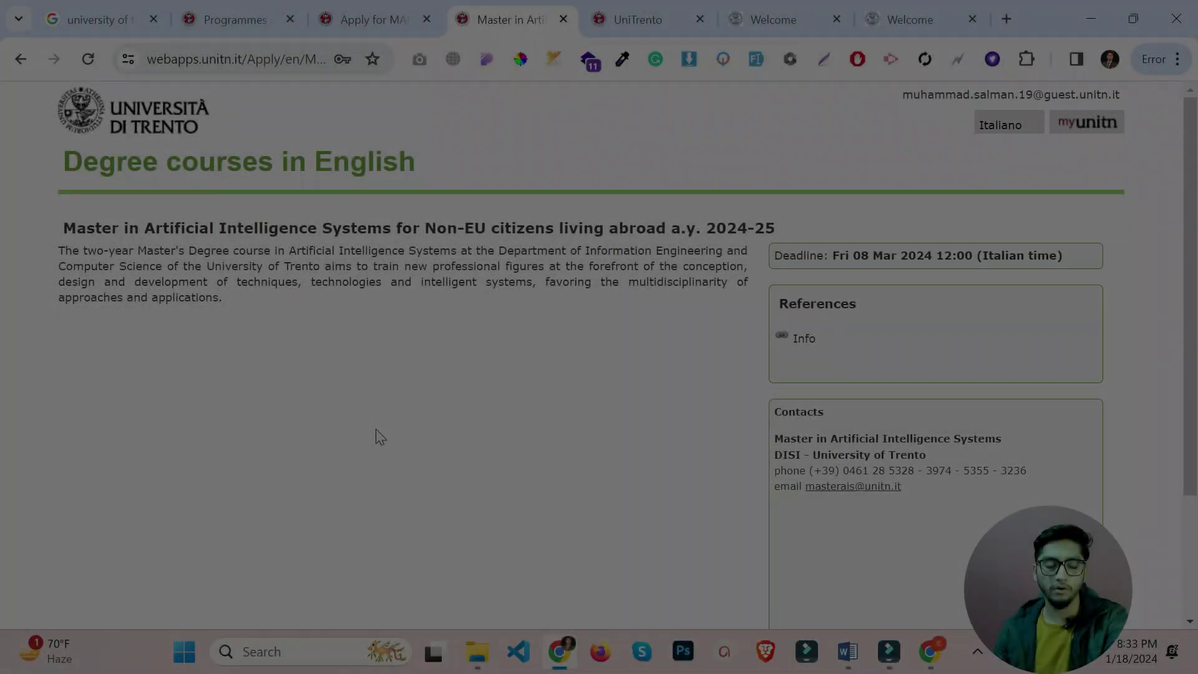
Start a new Master in AI Systems application and open its Personal Data processing and Declarations section.
scroll(381, 436, down, 3)
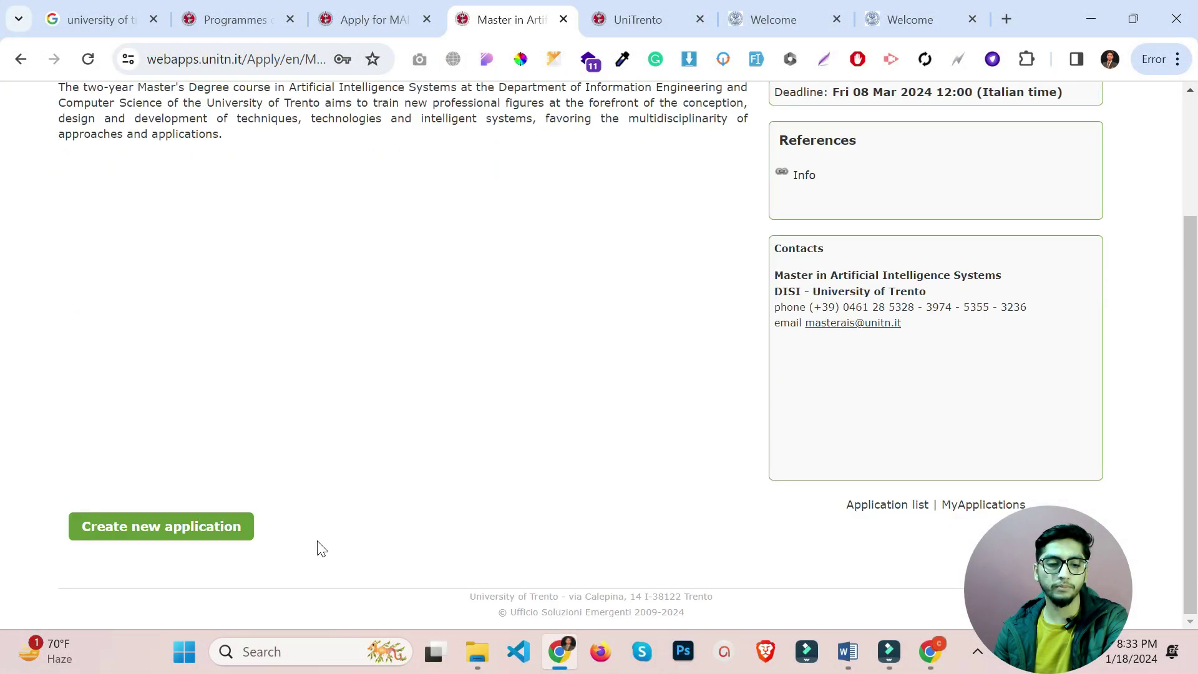
click(190, 536)
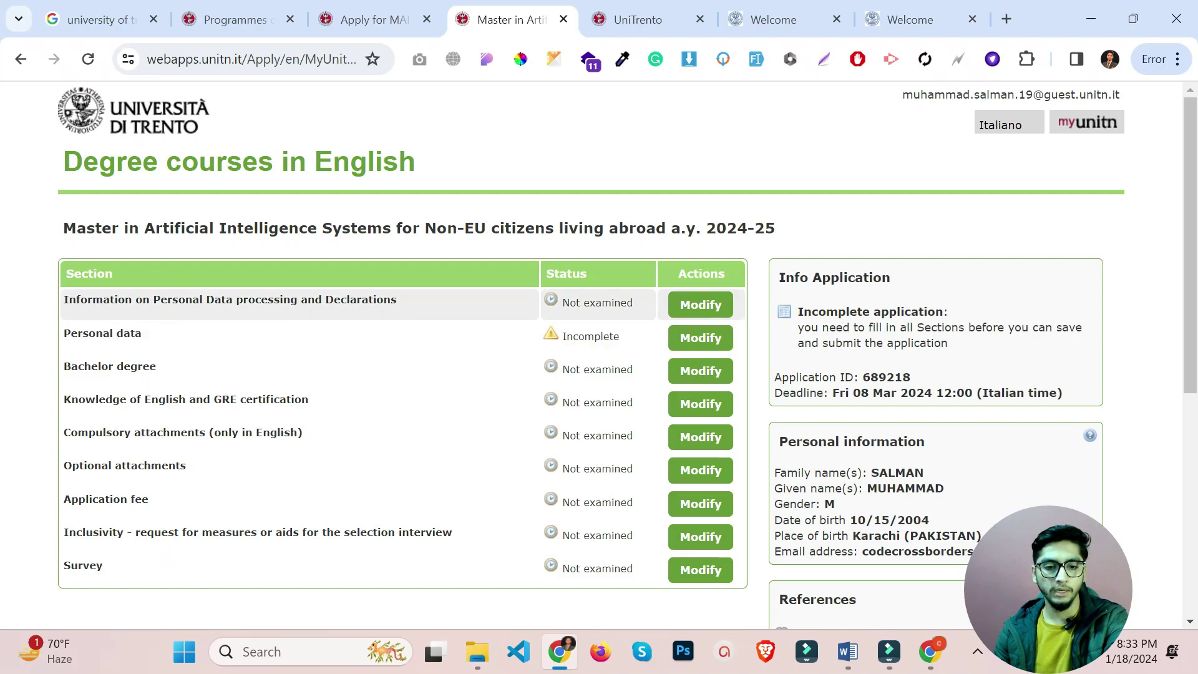
click(695, 303)
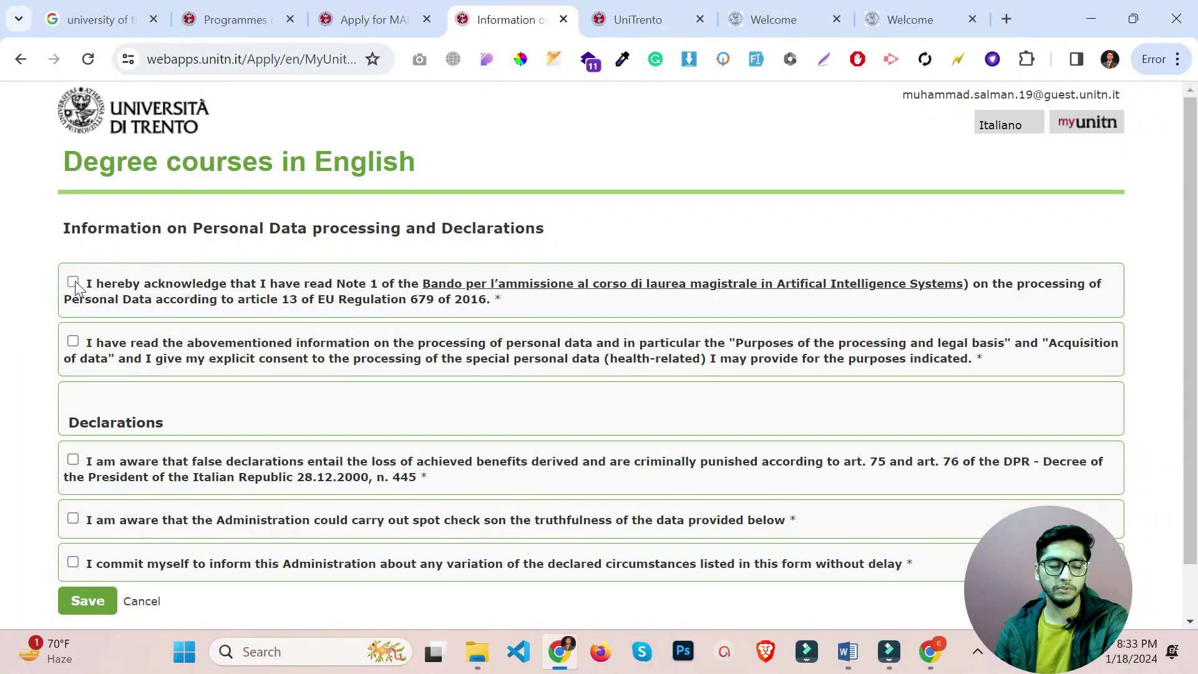
Tick all five consents (Note 1, special data, false declarations, spot checks, change reporting) and save.
click(73, 282)
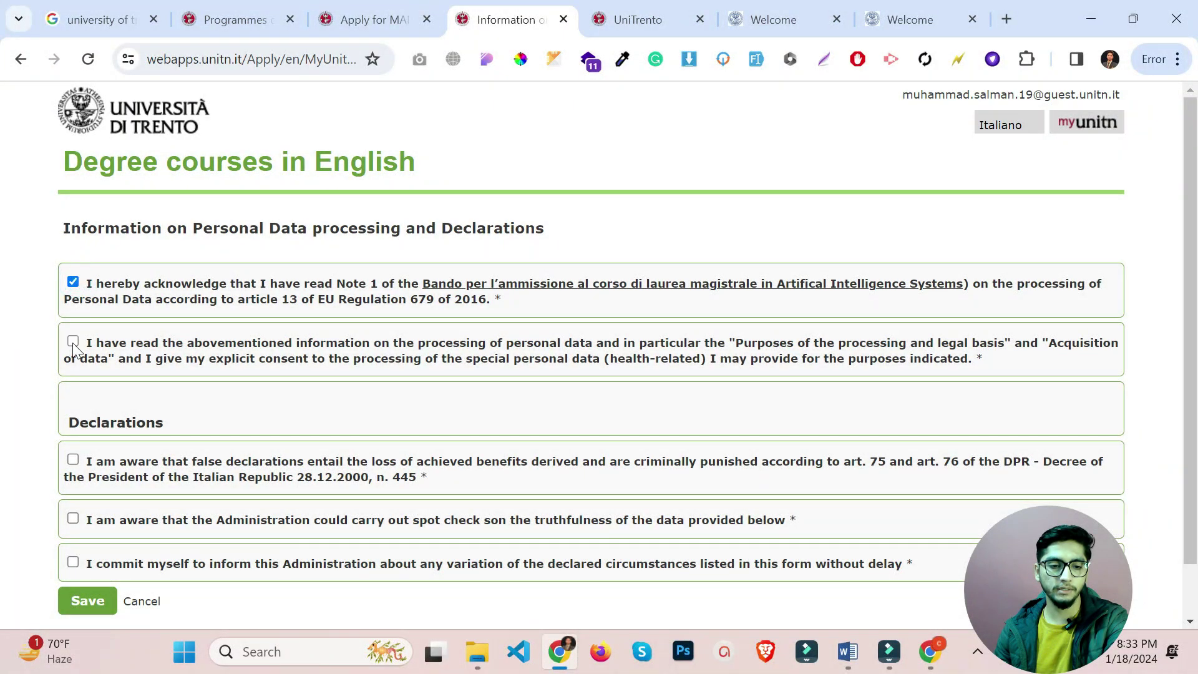
click(73, 341)
click(73, 518)
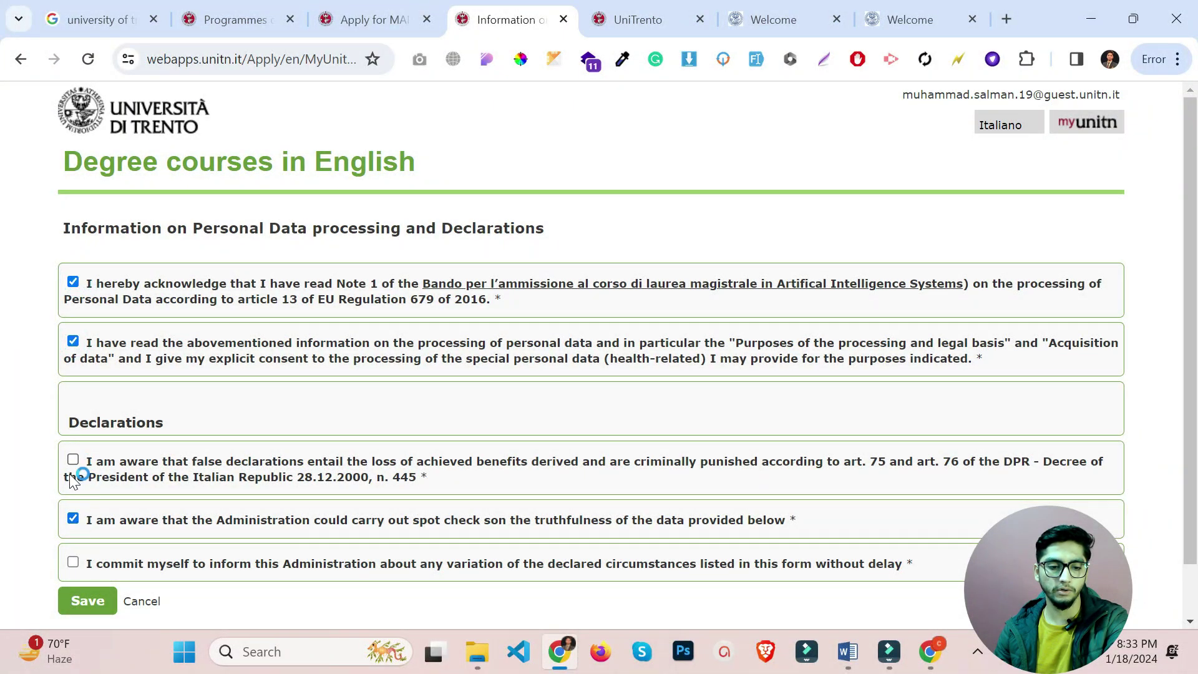
click(73, 461)
click(73, 562)
scroll(78, 561, down, 2)
click(71, 544)
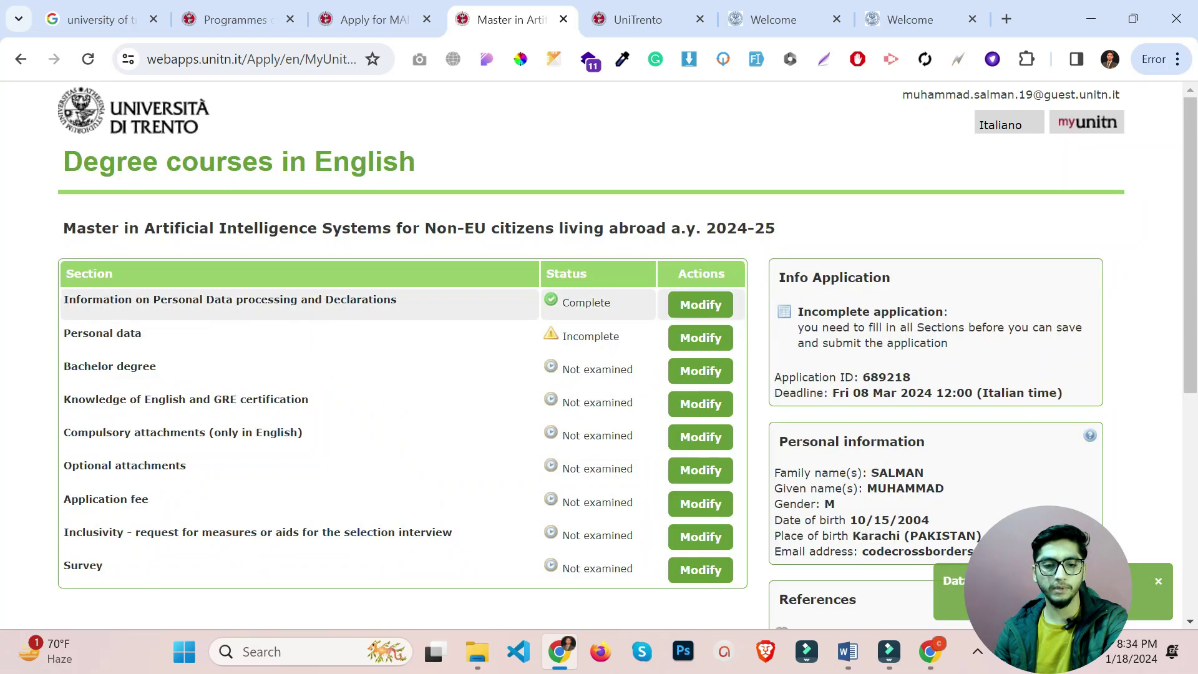
drag(334, 300, 376, 300)
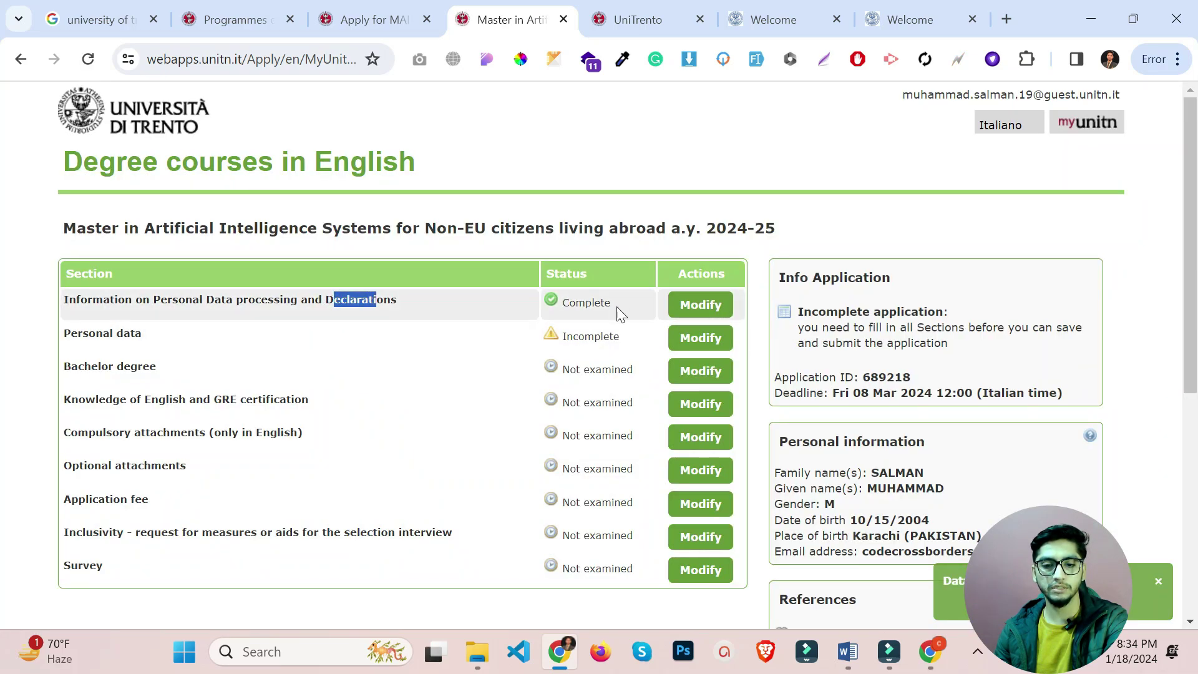
click(575, 304)
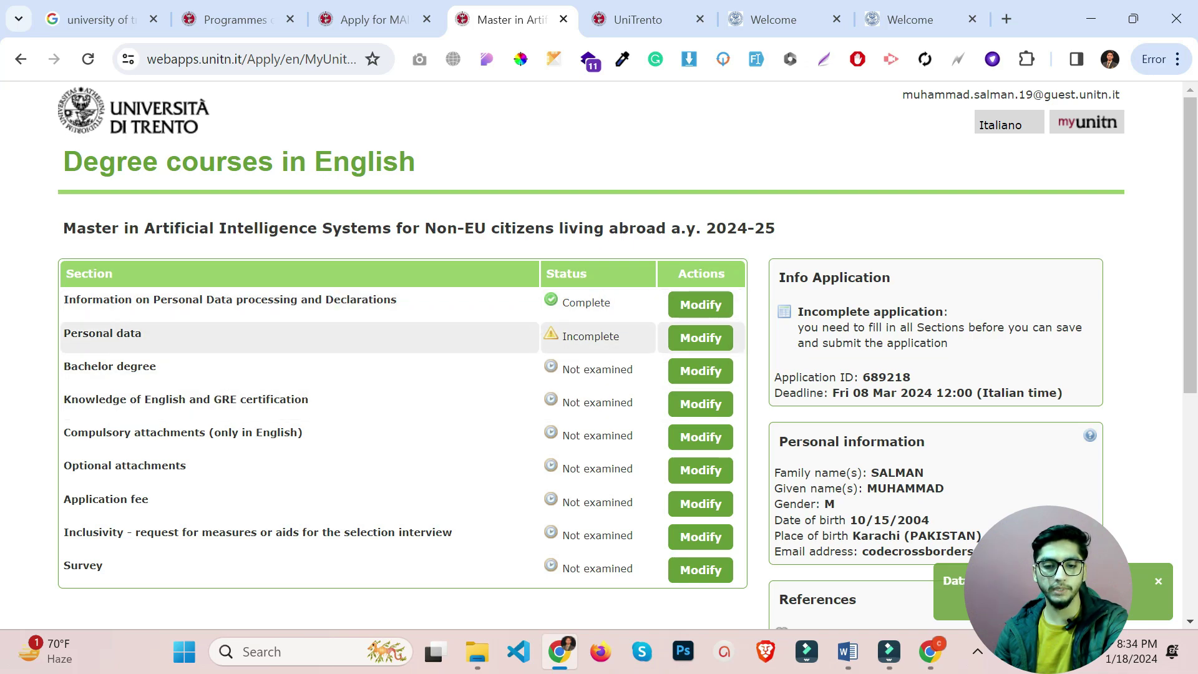
In Personal data, set the permanent address country to PAKISTAN.
click(699, 337)
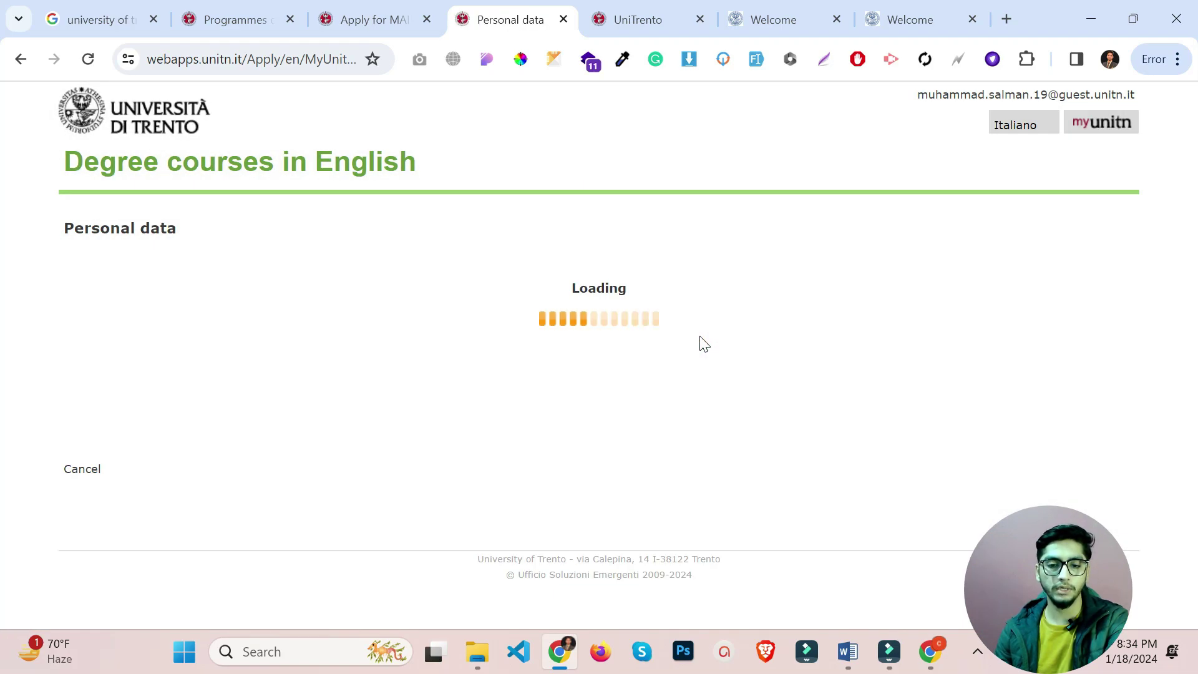
scroll(250, 324, down, 3)
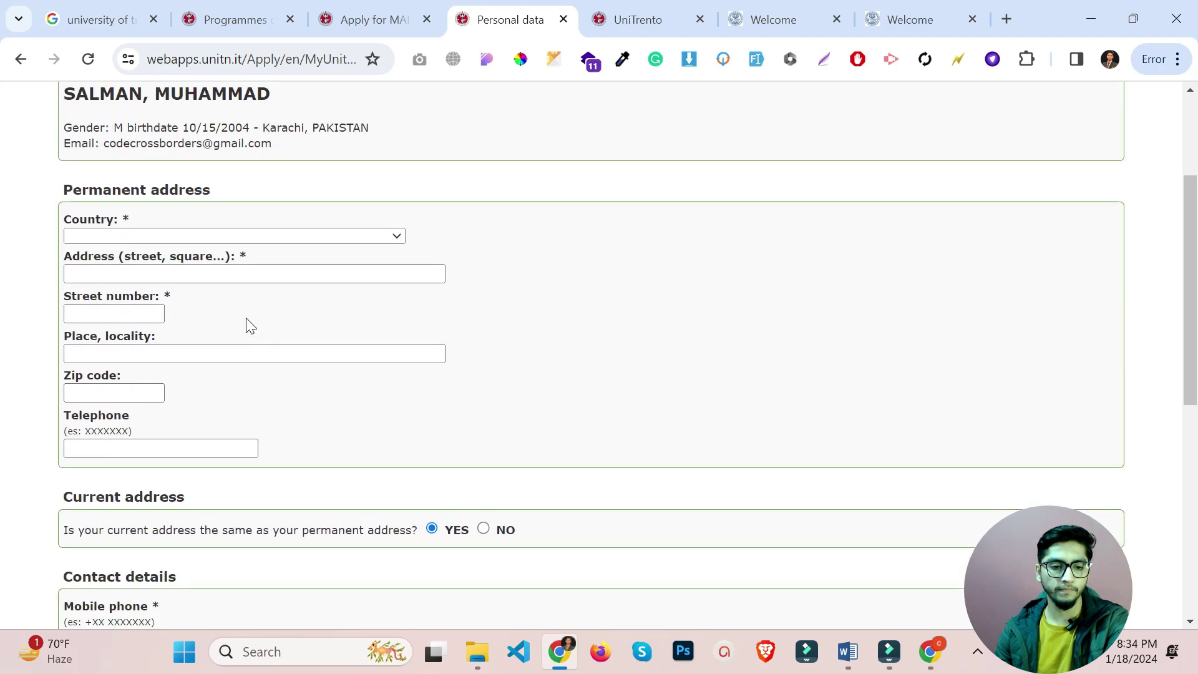
click(201, 236)
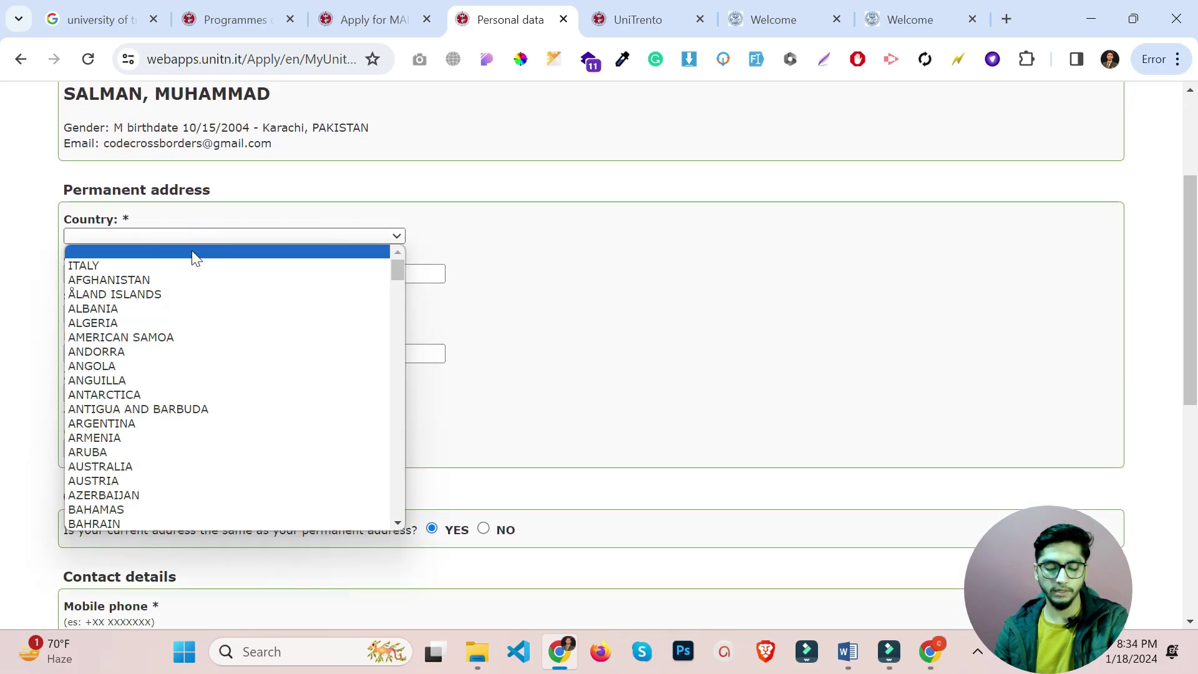
key(p)
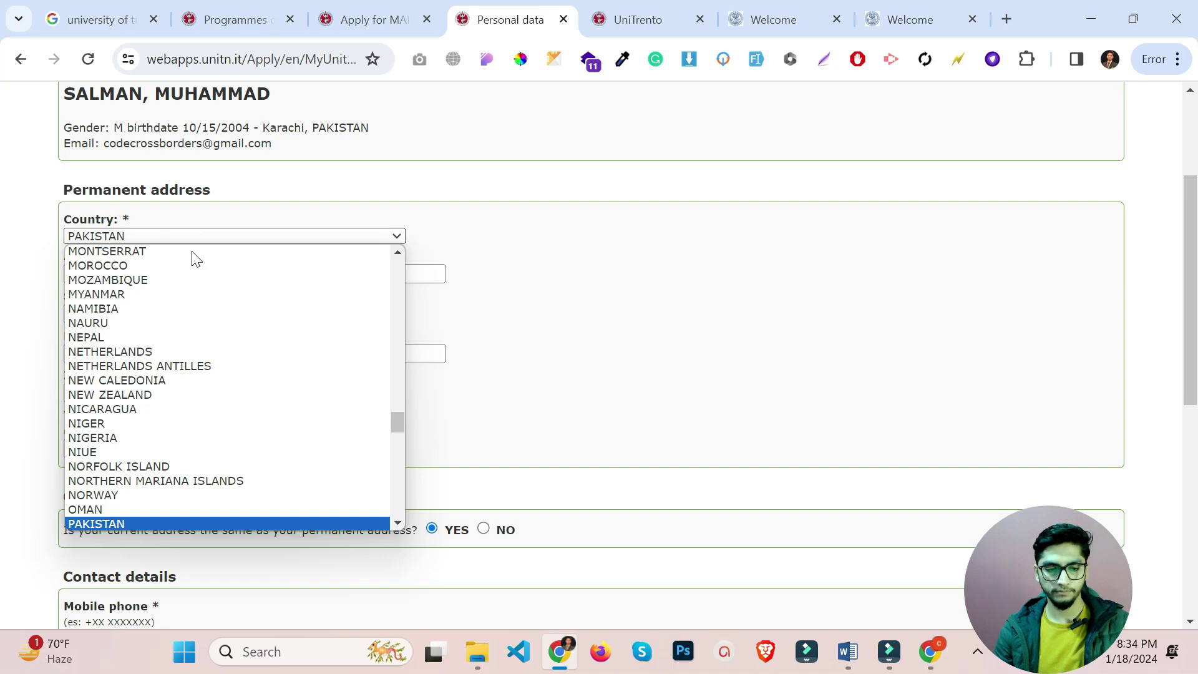
key(Return)
Enter street 'Address3' and number 2312, filling locality, city, zip and telephone from the saved Karachi entry.
double_click(100, 257)
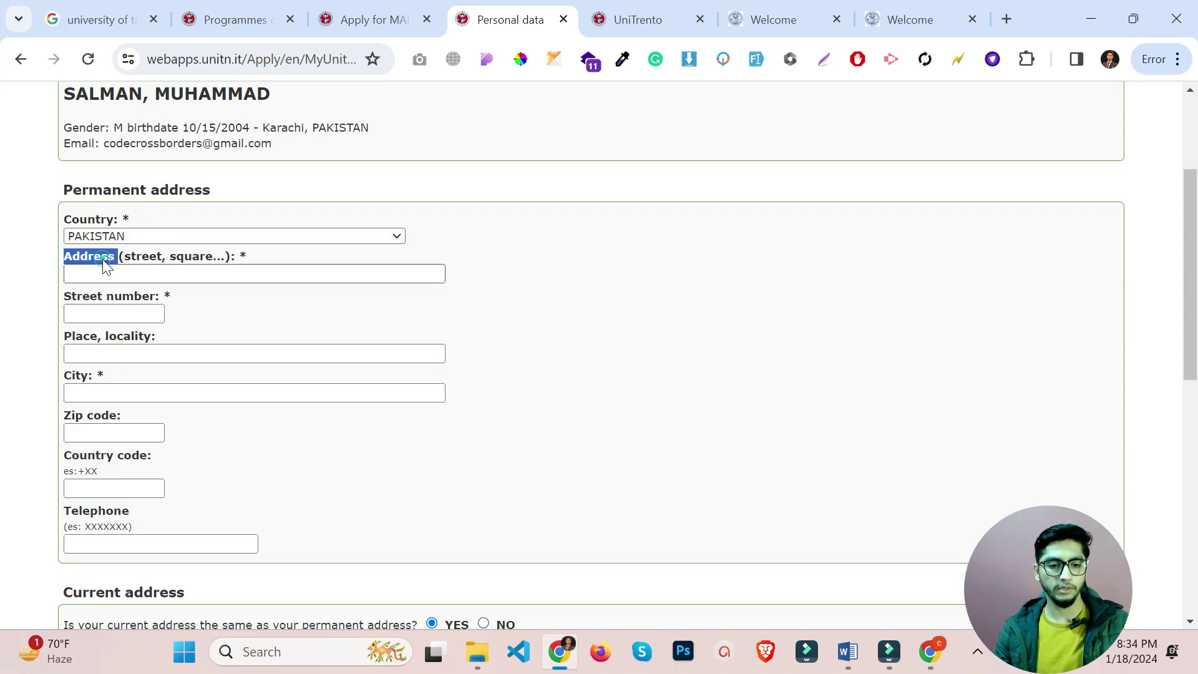
key(ctrl+c)
click(130, 275)
key(ctrl+v)
text(3)
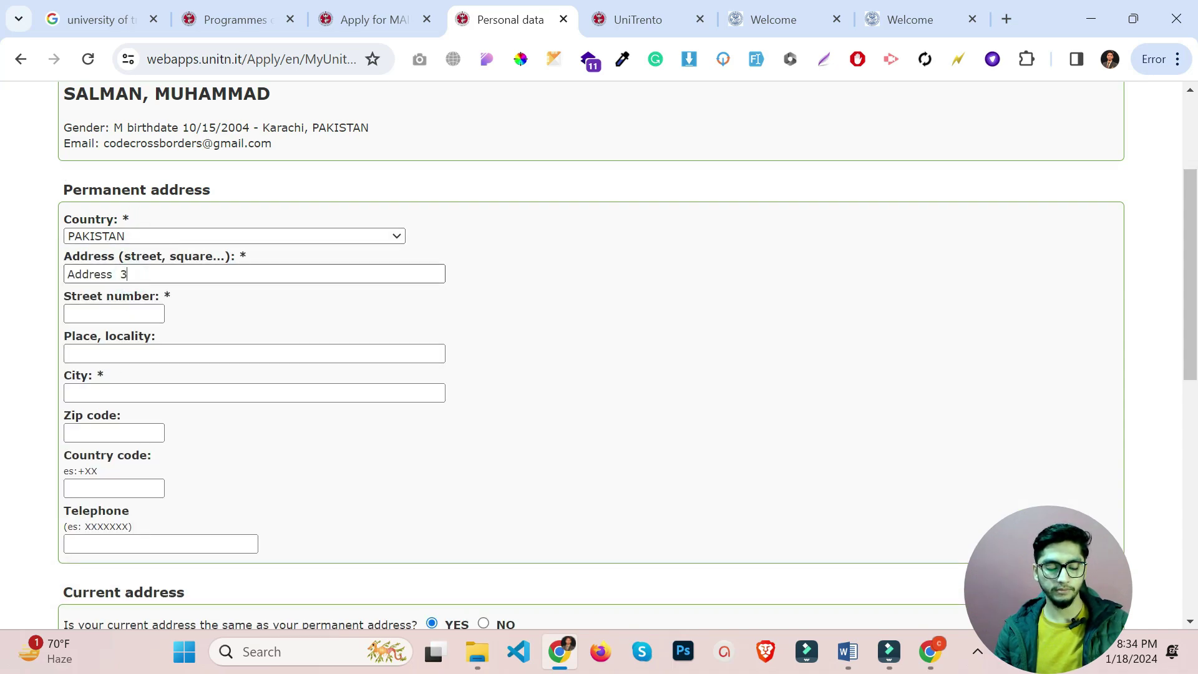
click(125, 320)
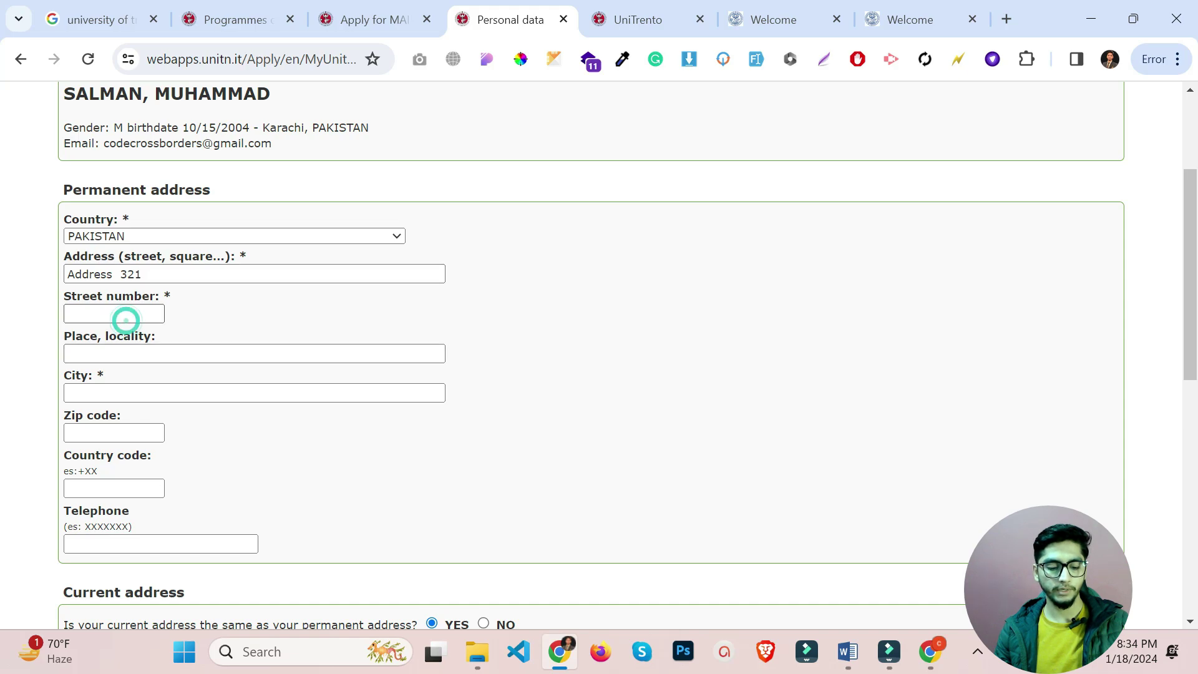
text(2312)
click(144, 352)
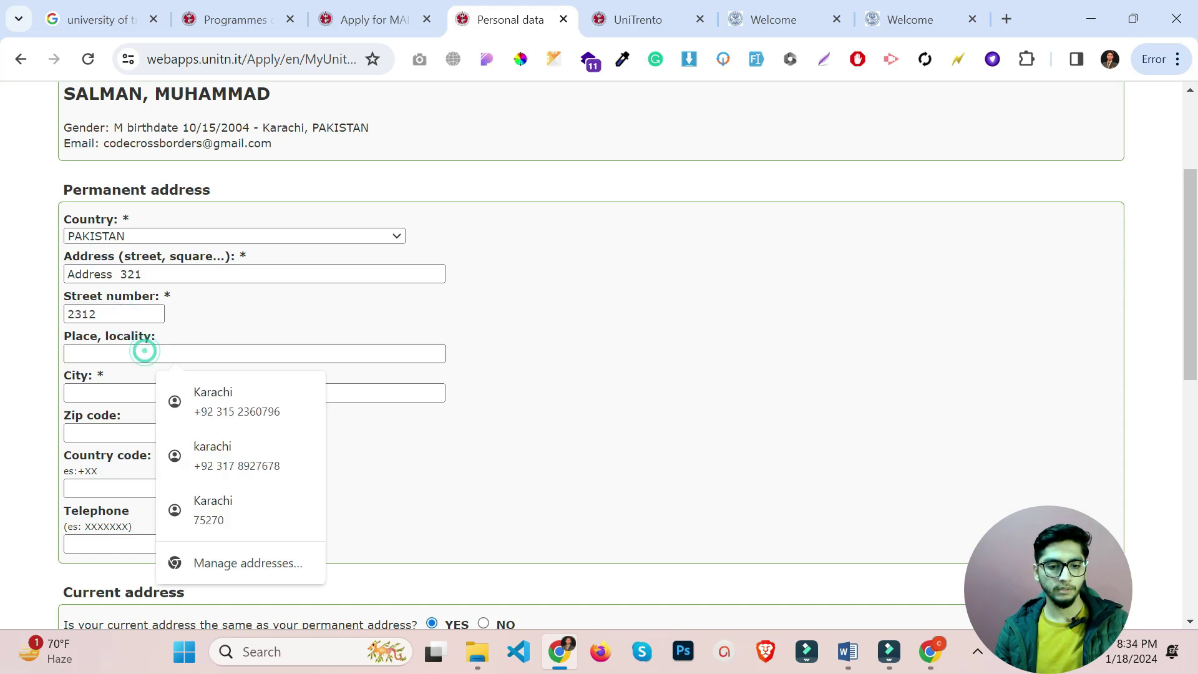
click(197, 404)
scroll(197, 405, down, 5)
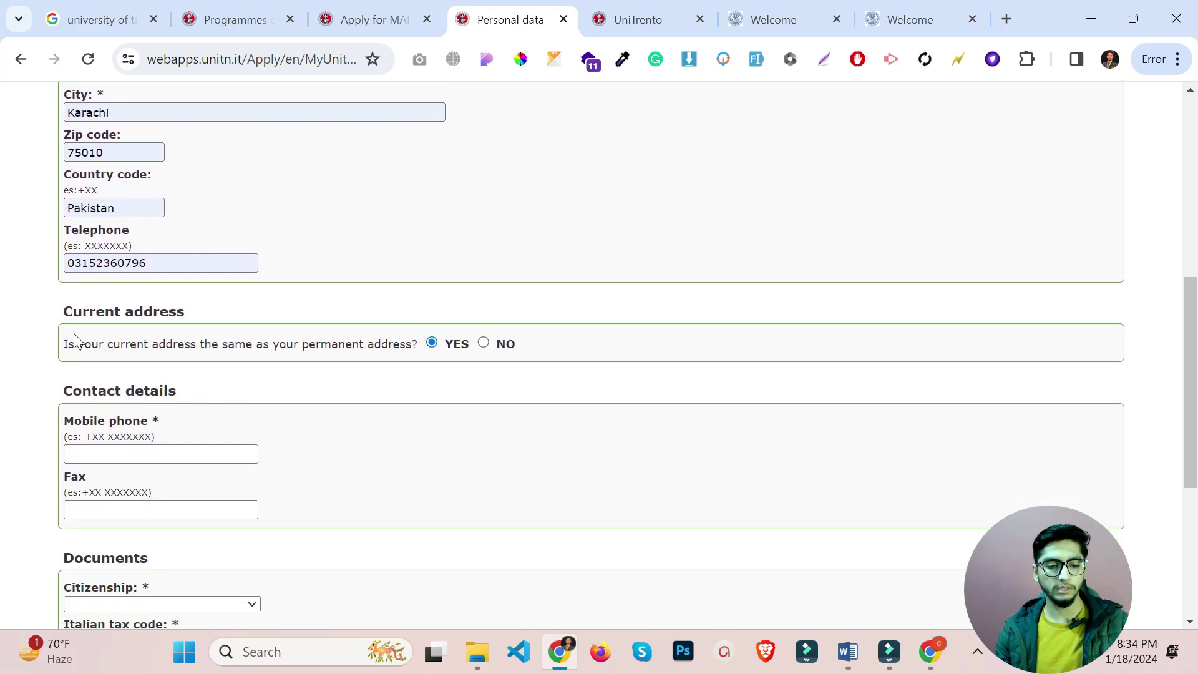
double_click(125, 344)
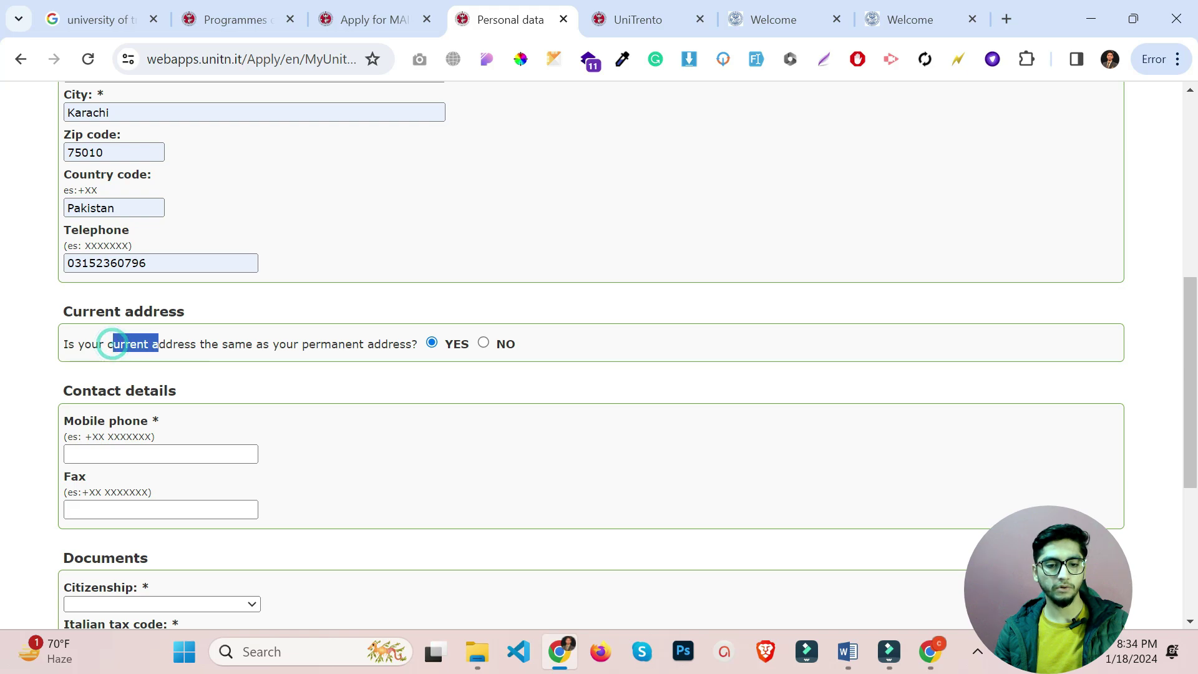
drag(314, 343, 375, 344)
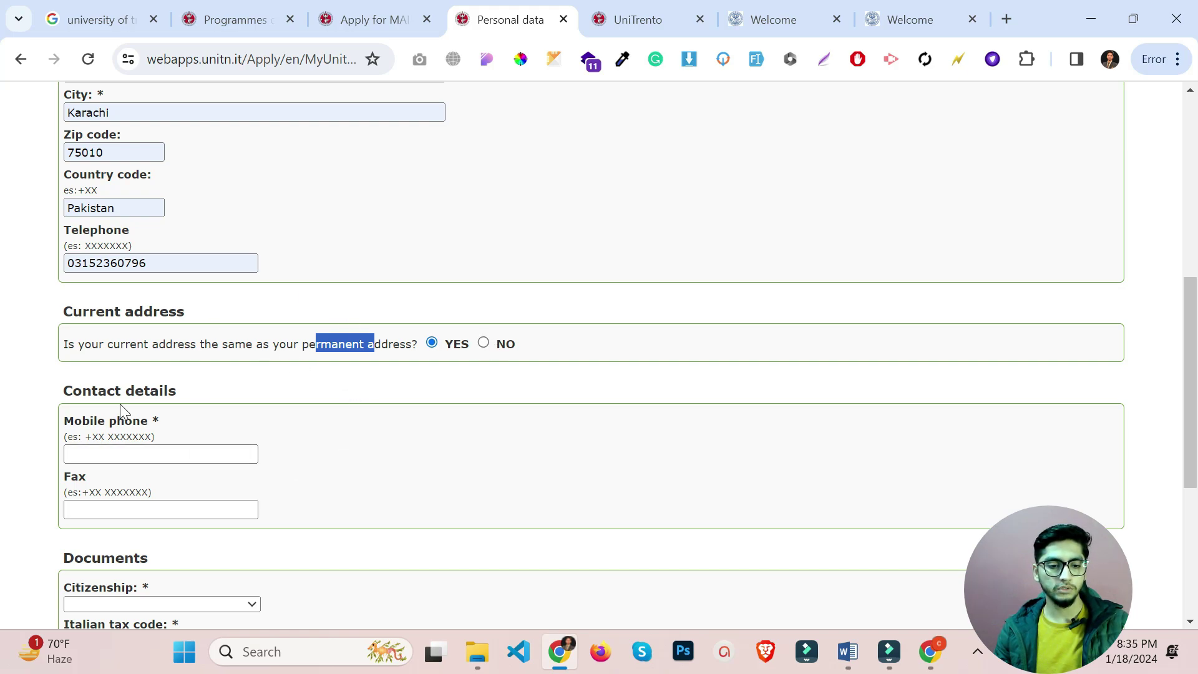
Fill the mobile phone from a saved suggestion and set citizenship to PAKISTANI.
scroll(163, 387, down, 1)
click(161, 362)
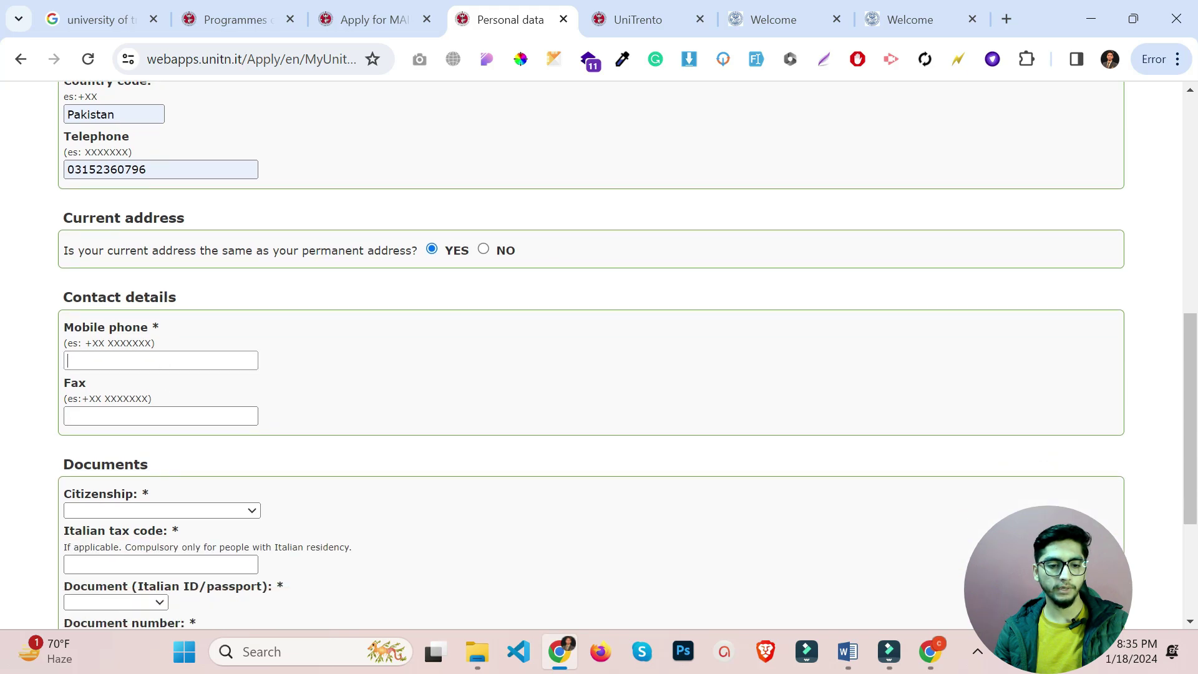
click(217, 402)
scroll(200, 390, down, 1)
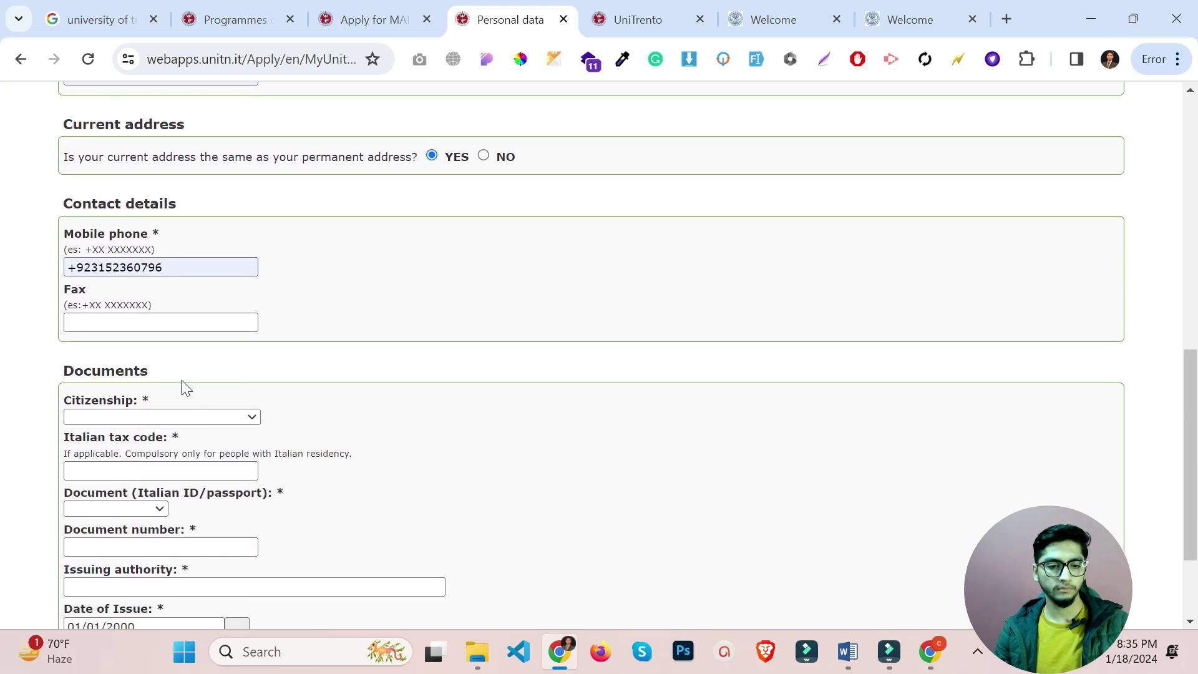
scroll(200, 382, down, 2)
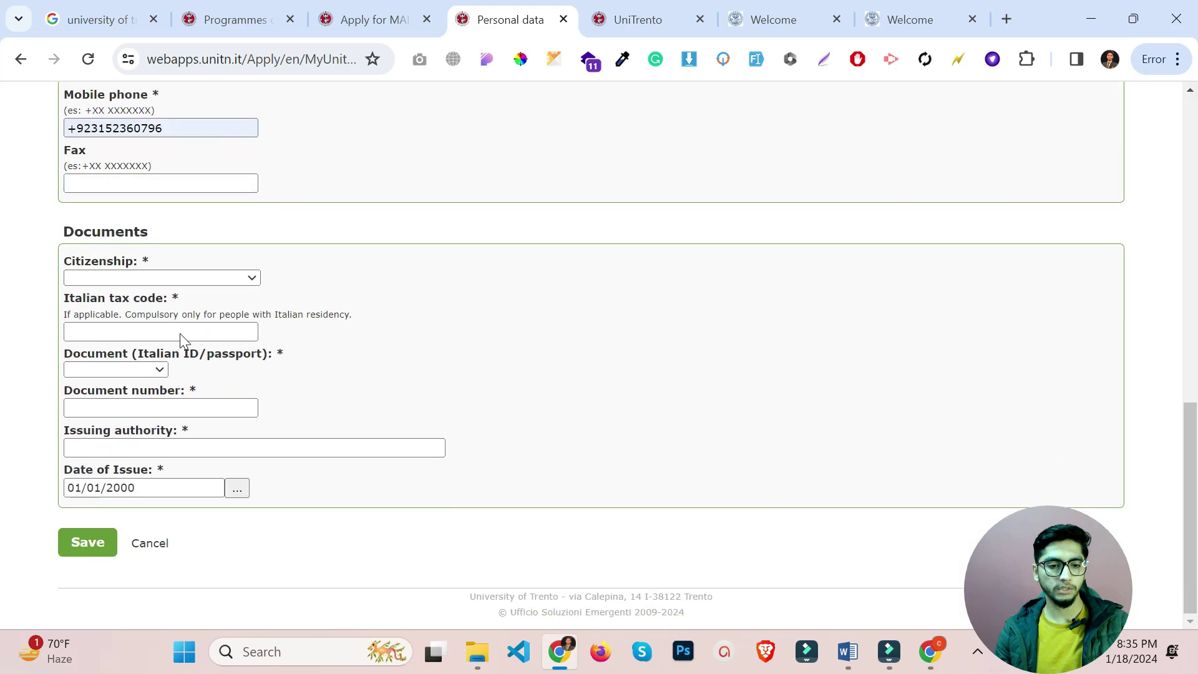
click(185, 281)
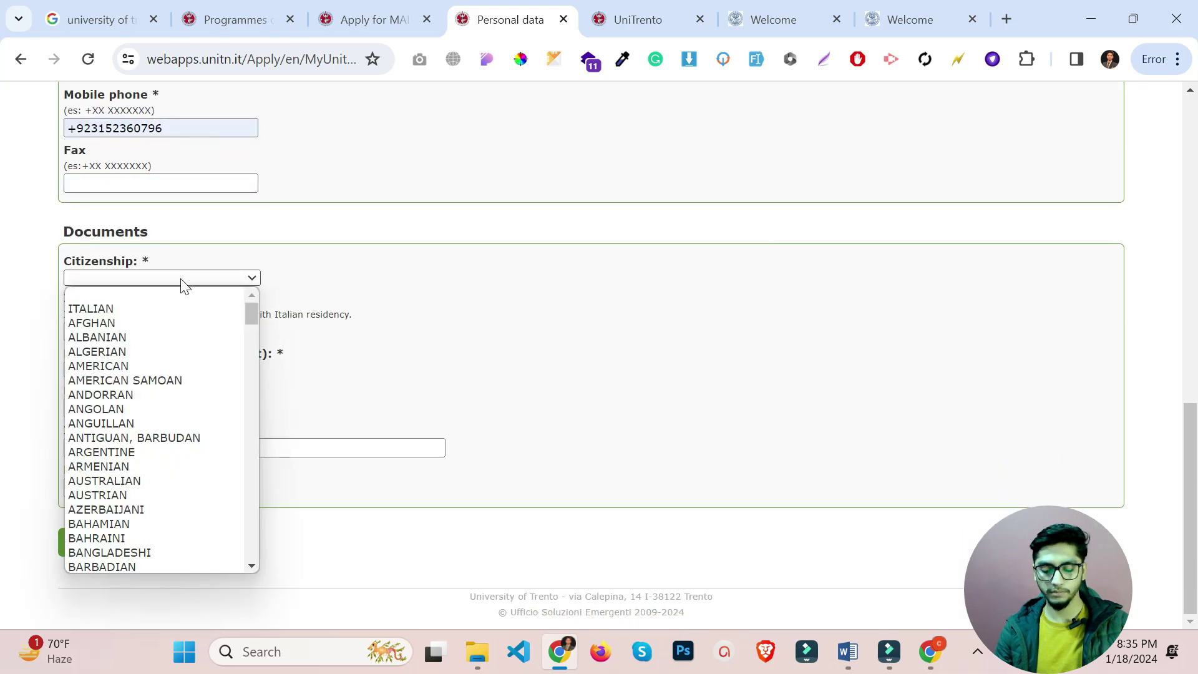
key(p)
key(Return)
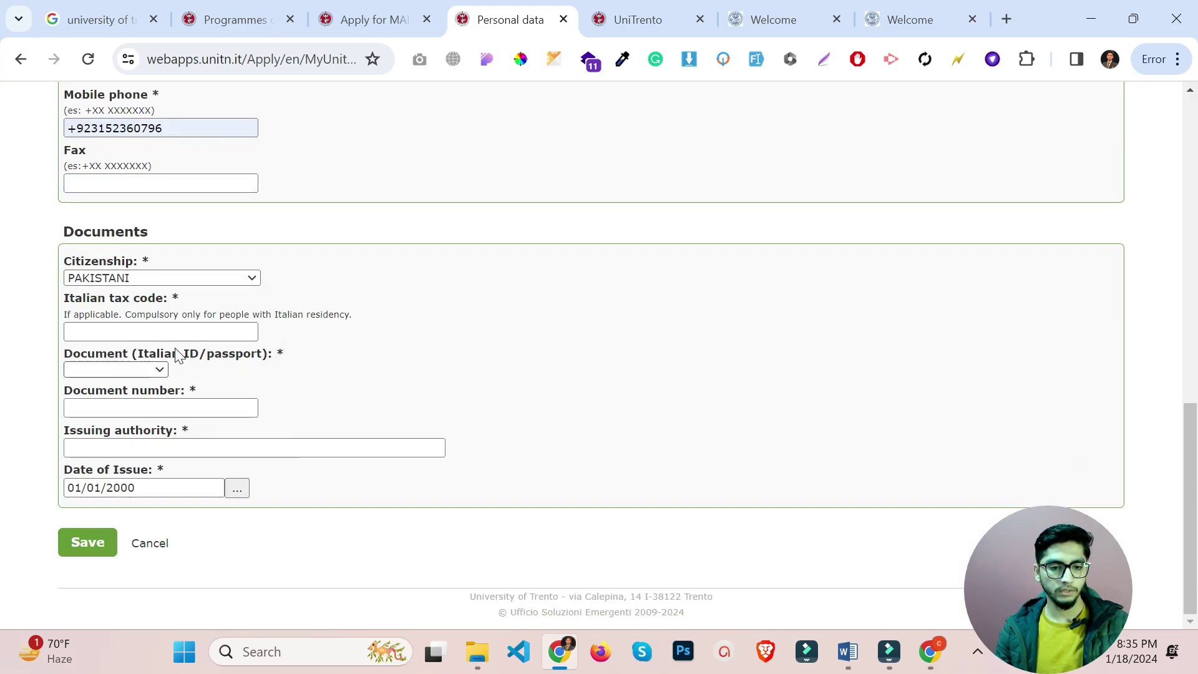
Choose Passport as identity document, enter its number, issuing authority 'Government of Pakistan', and save.
click(129, 371)
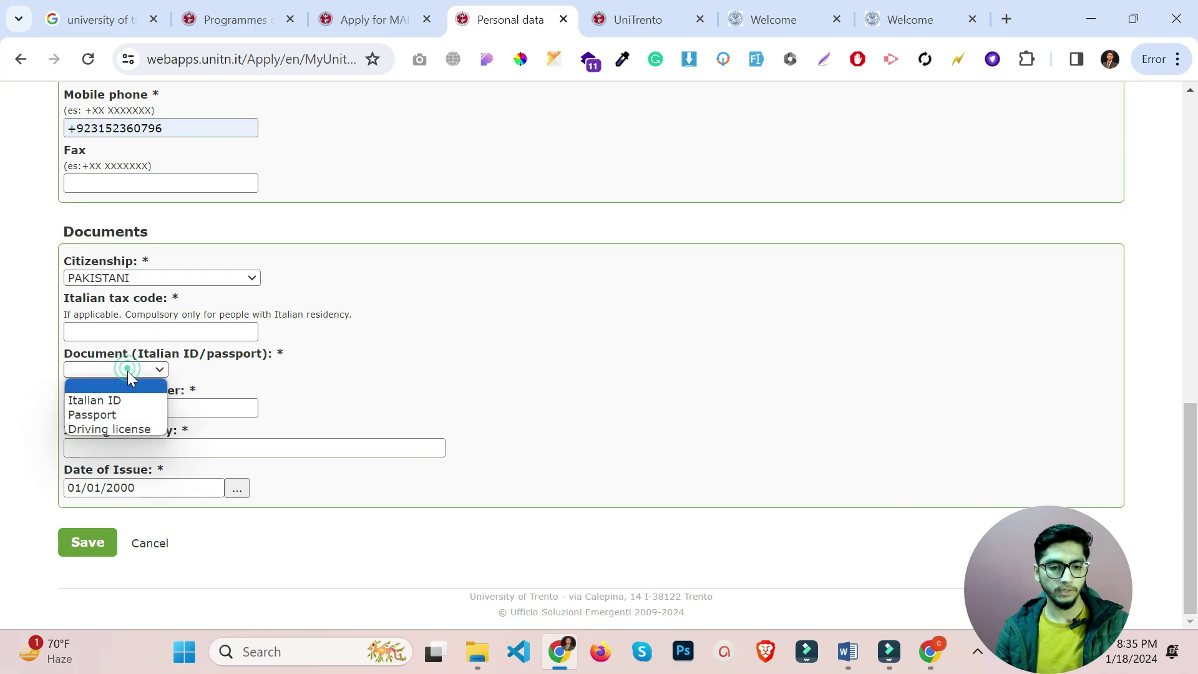
click(122, 416)
click(123, 410)
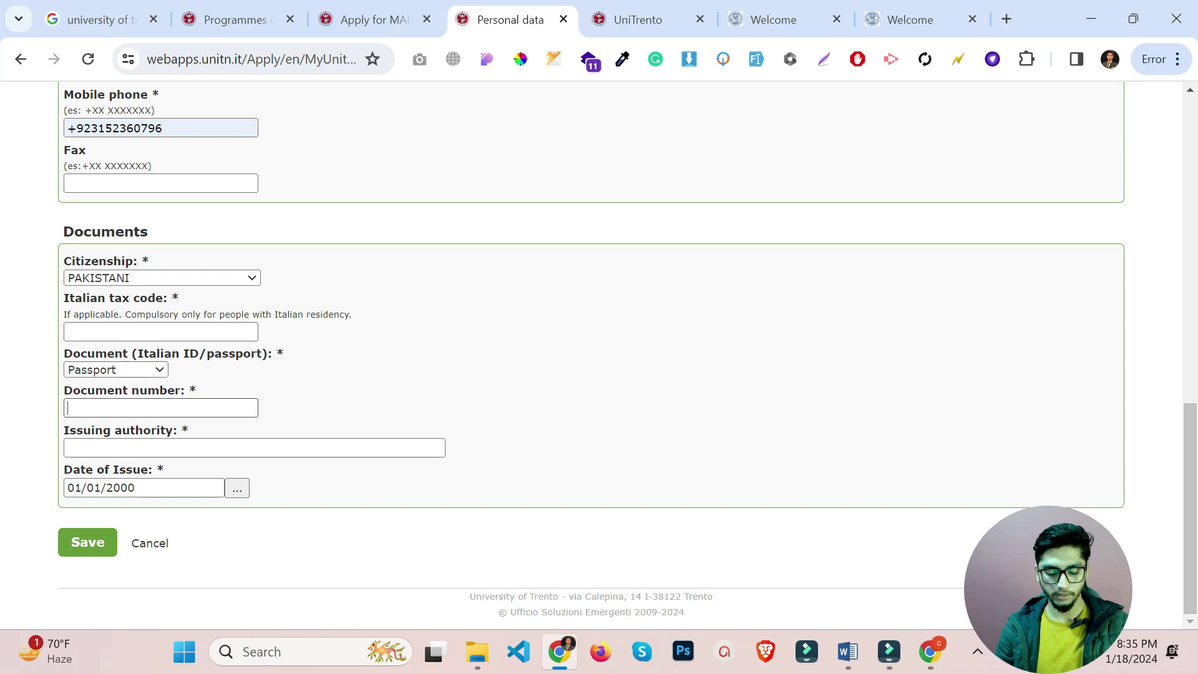
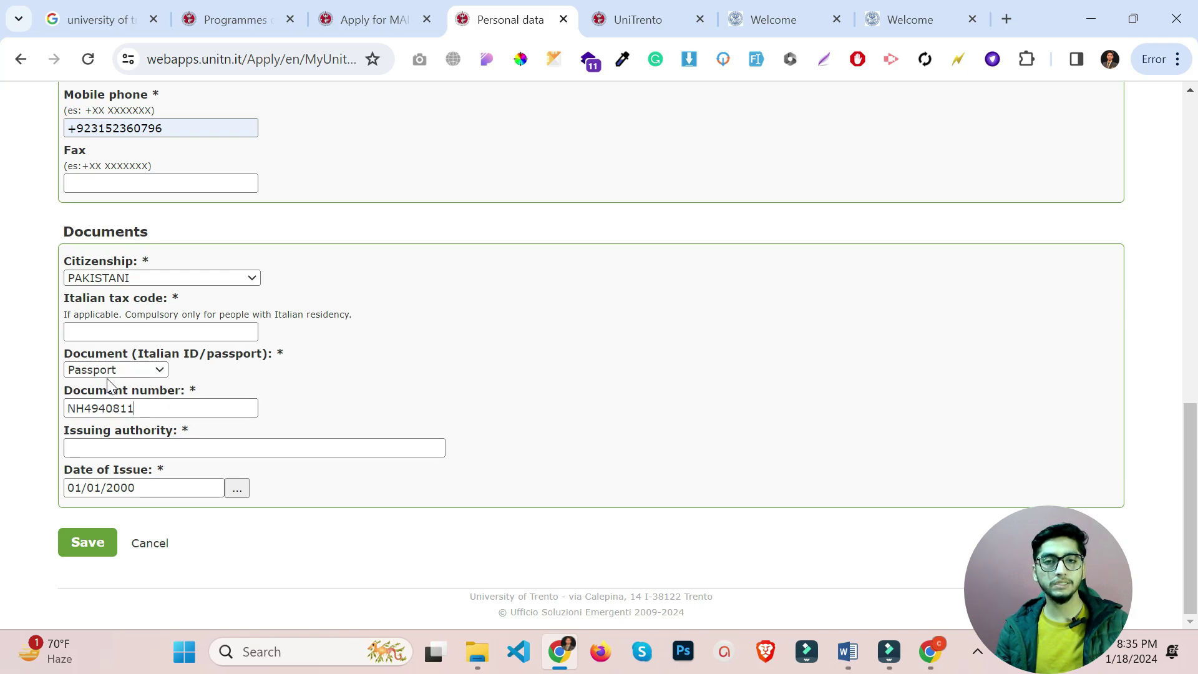
click(137, 444)
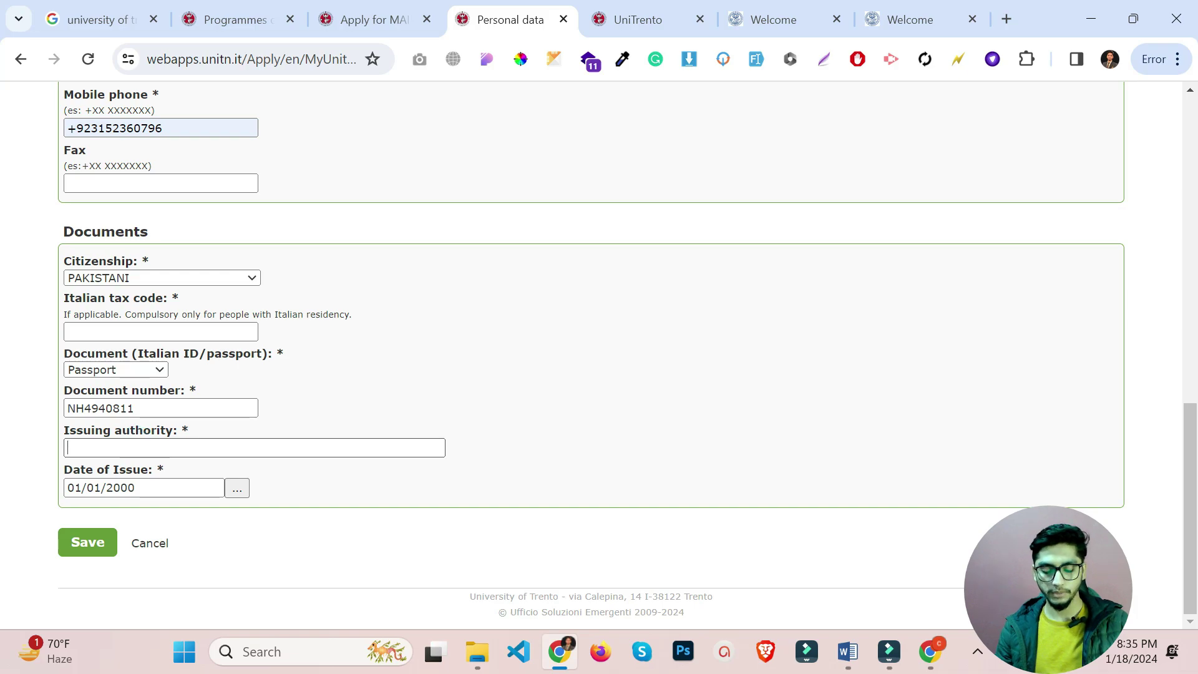
text(Gover)
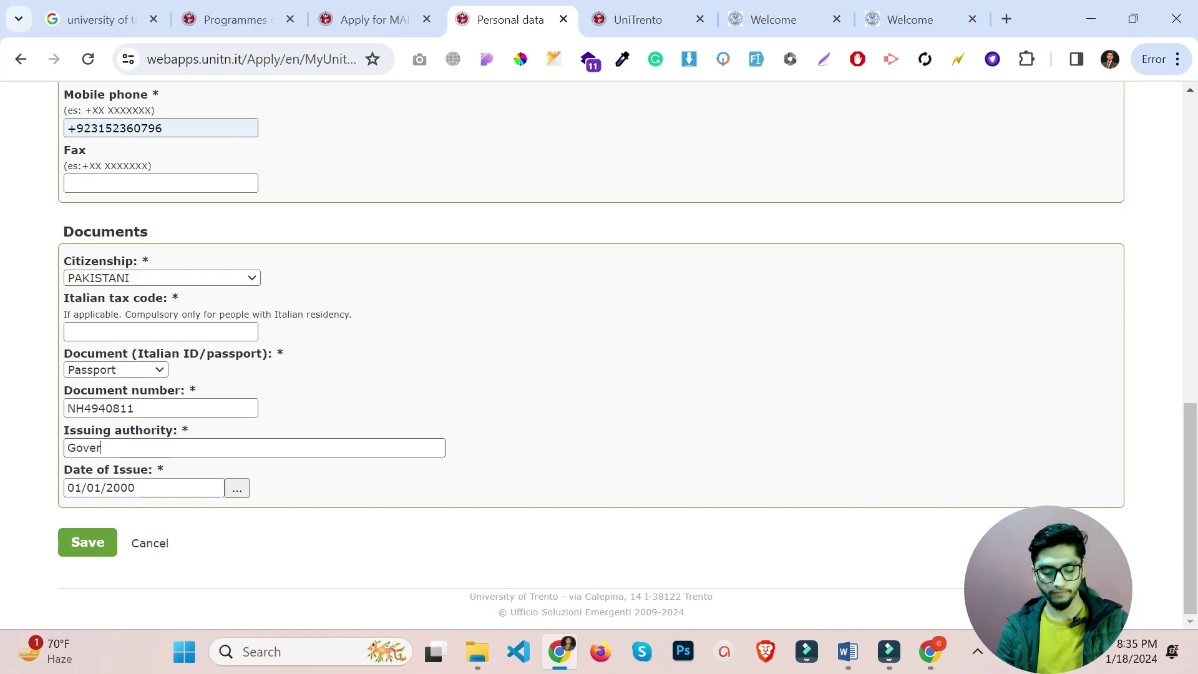
text(nment of)
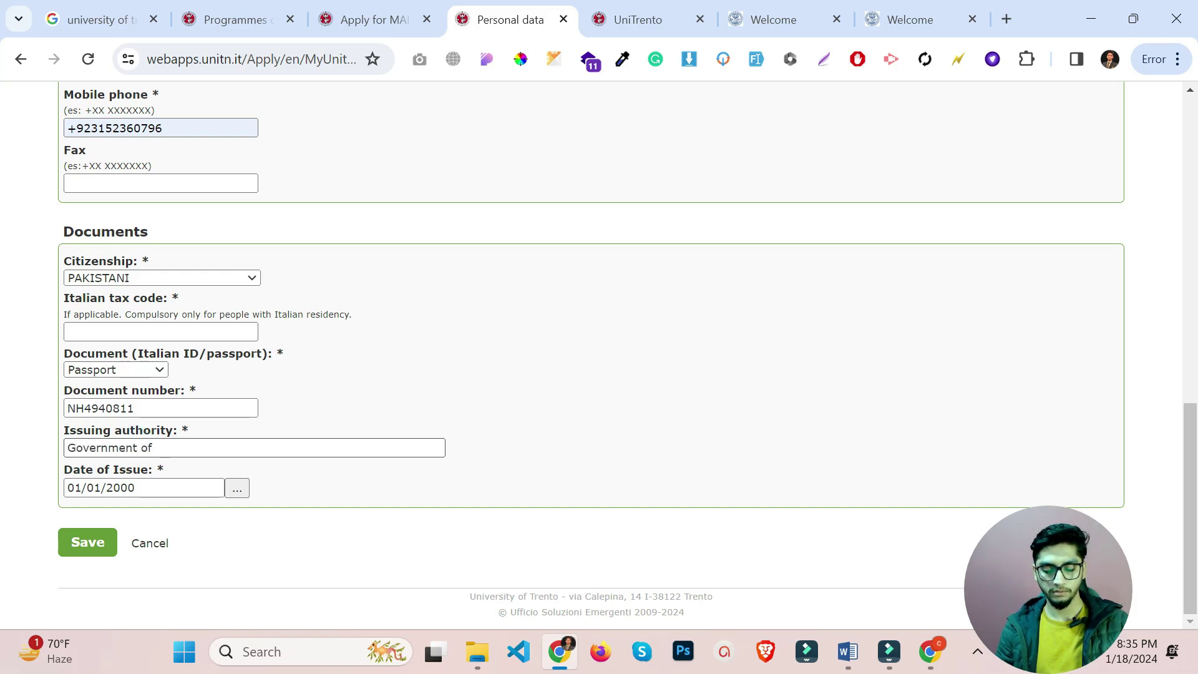
text( Pakistan)
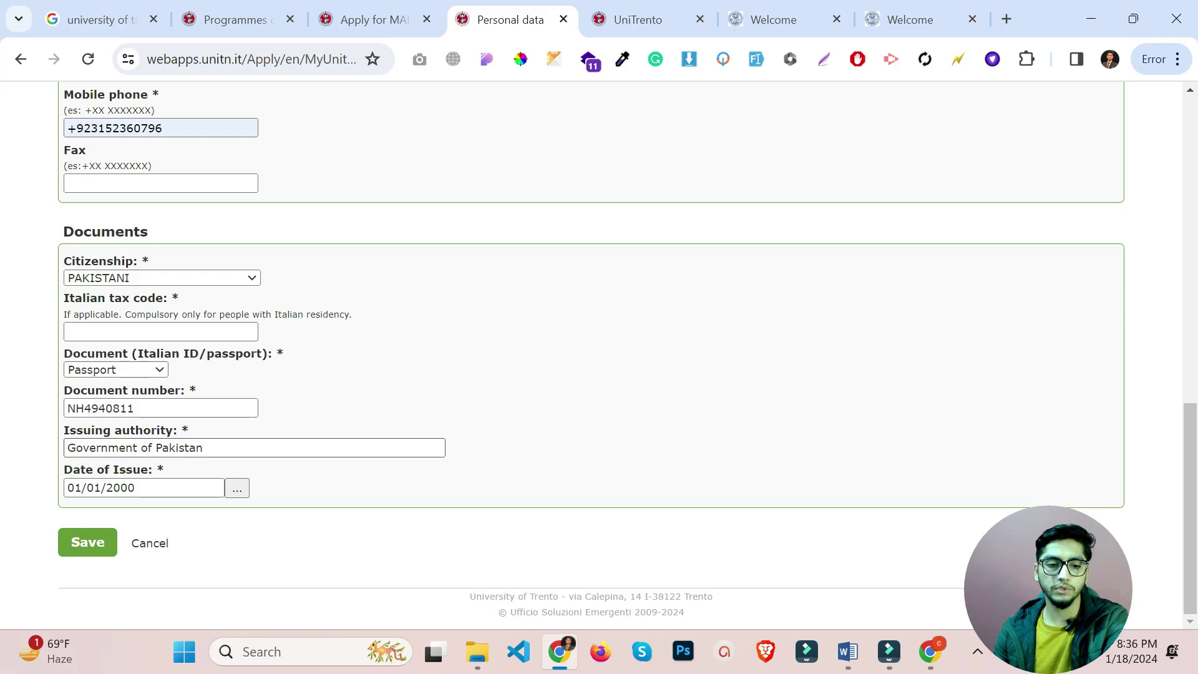
click(88, 542)
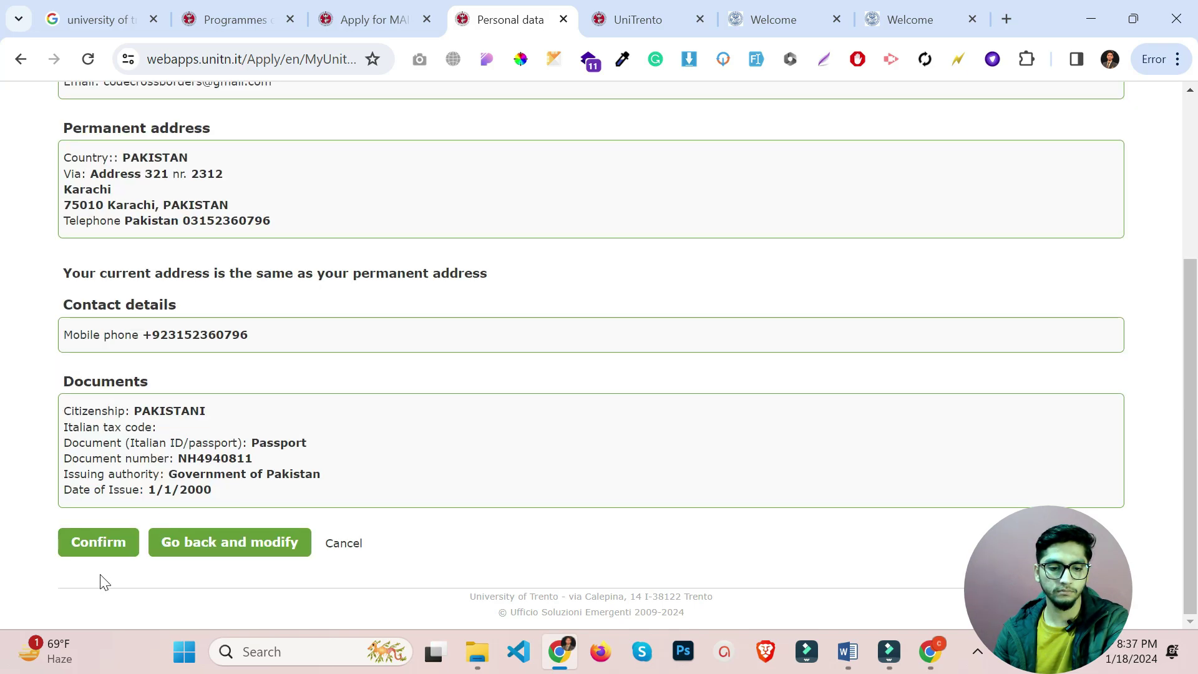
Confirm the personal data summary, then open the Bachelor degree section for editing.
click(91, 549)
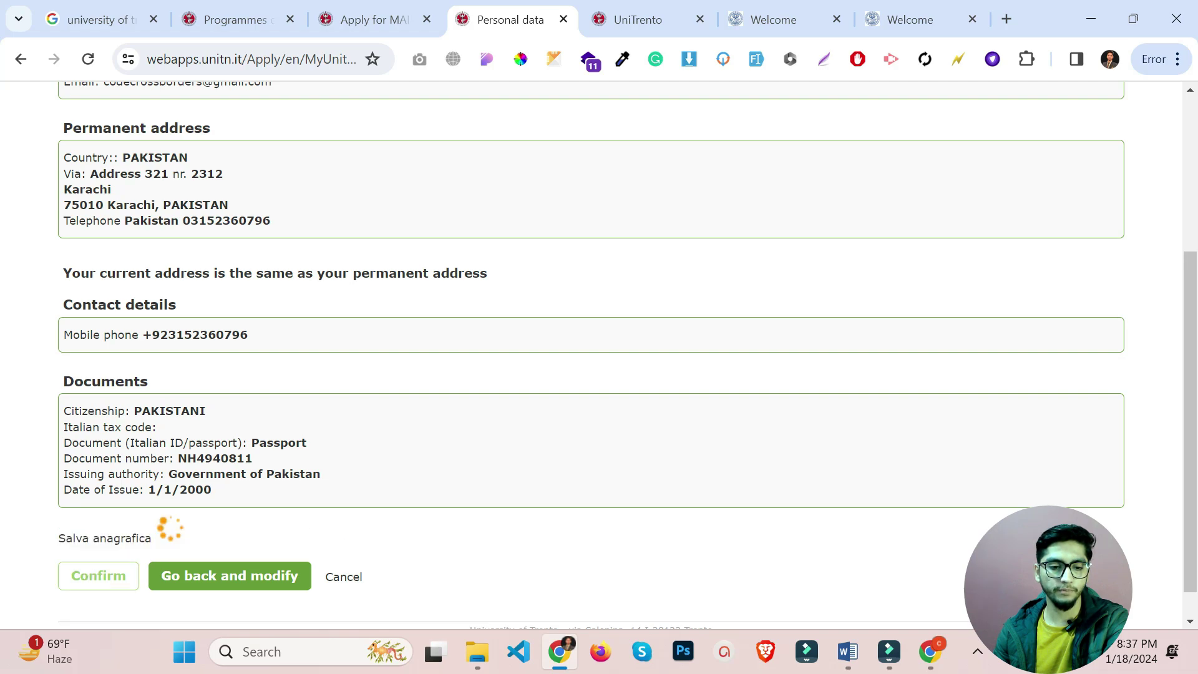
click(163, 576)
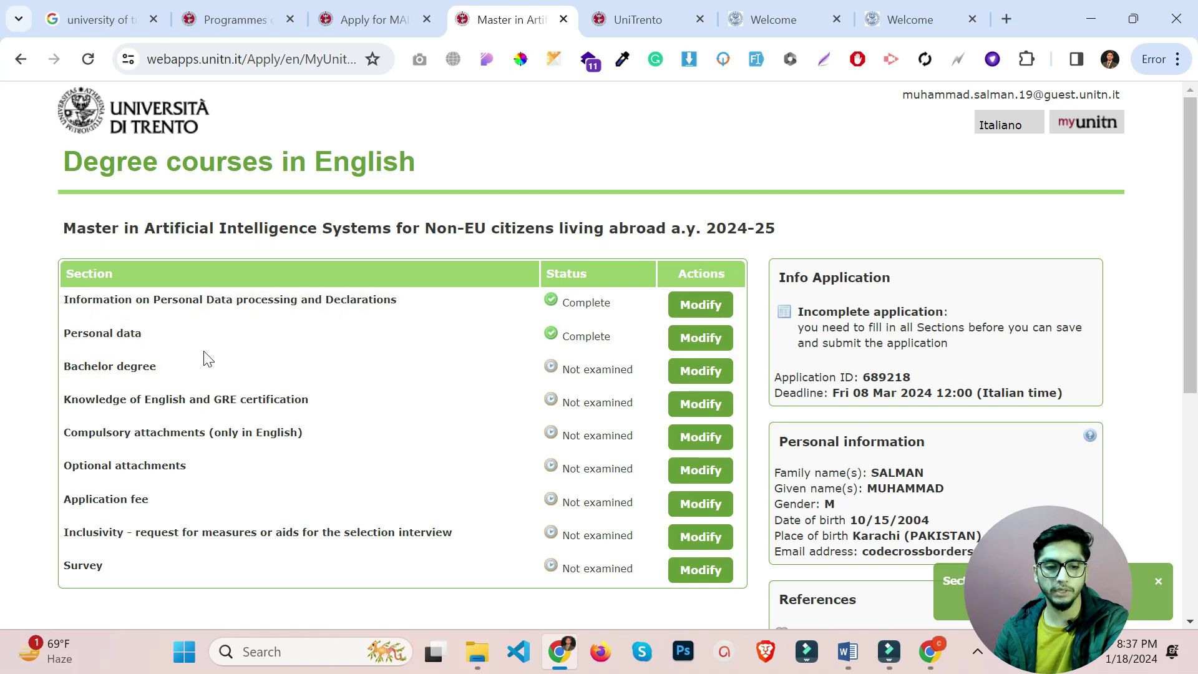
click(702, 371)
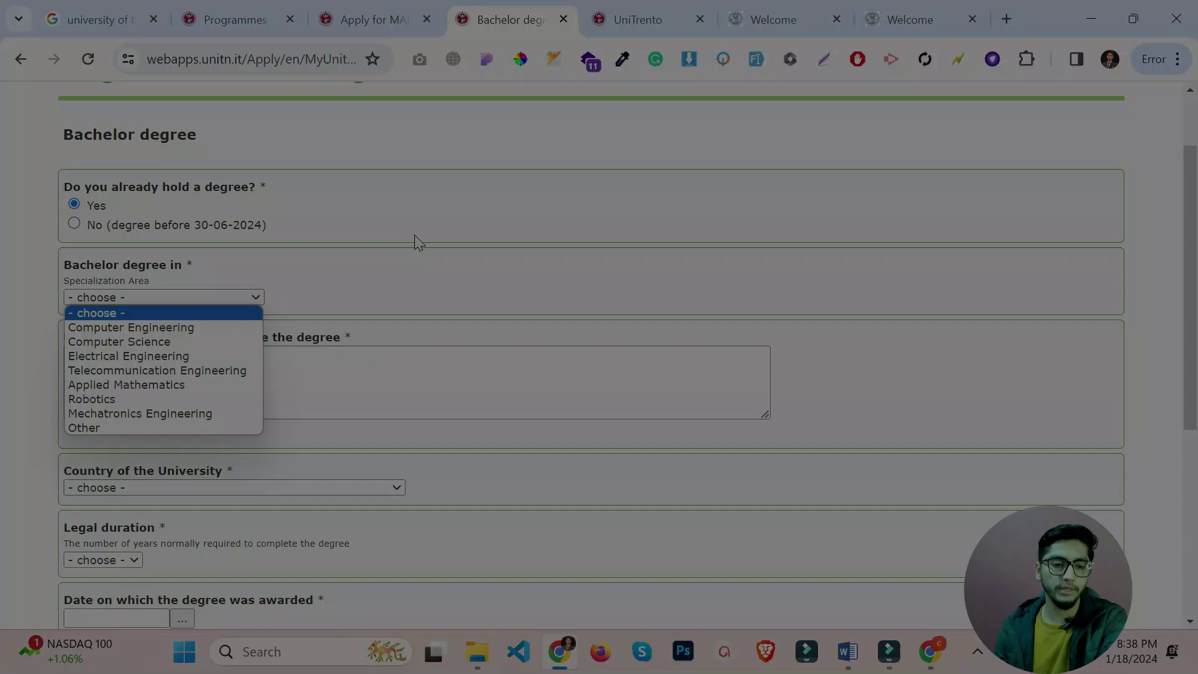
Choose Computer Science as the bachelor degree and paste the label text as the university name.
click(414, 235)
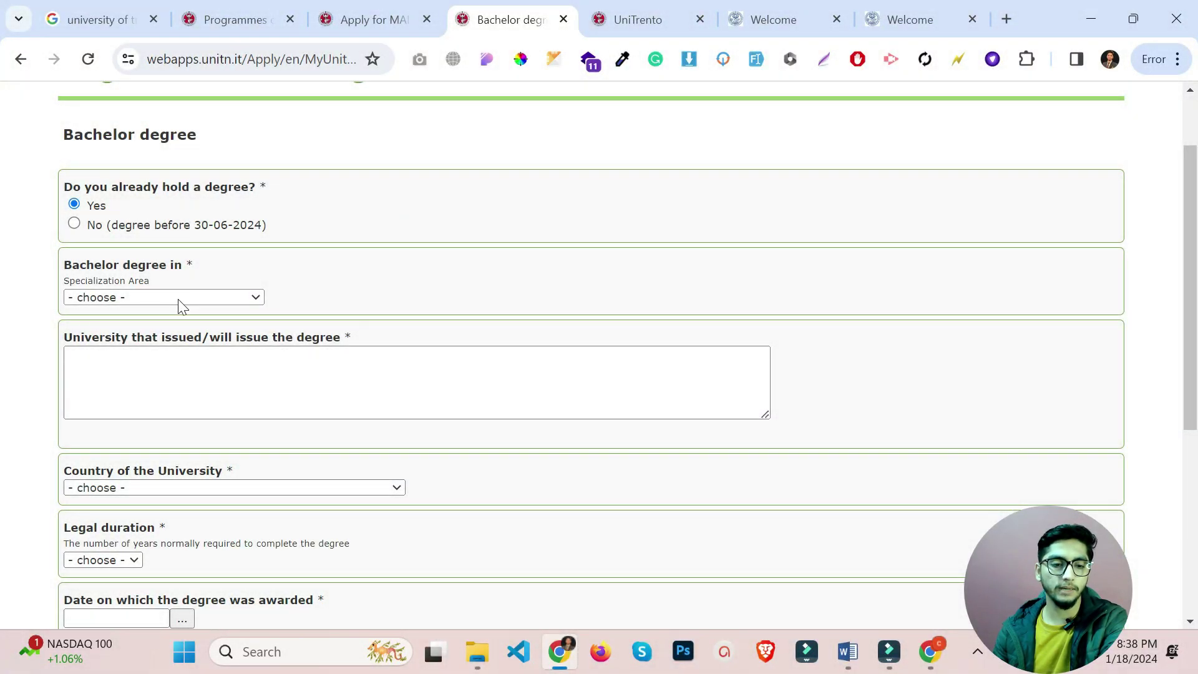
click(179, 301)
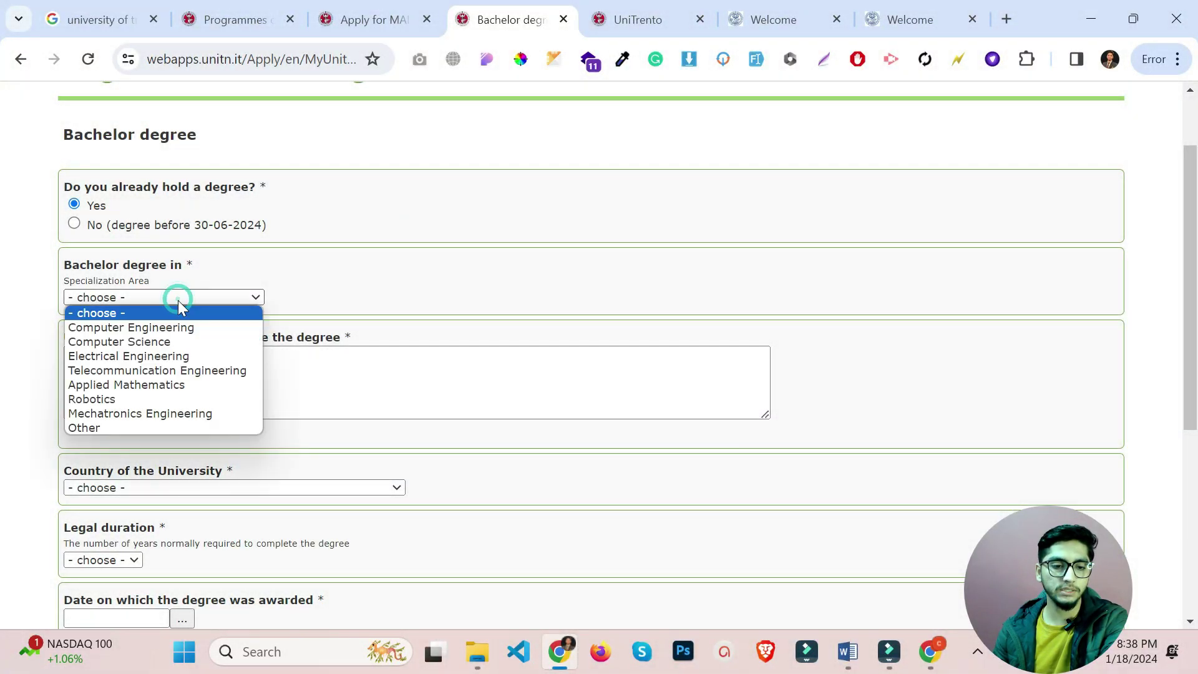
click(181, 344)
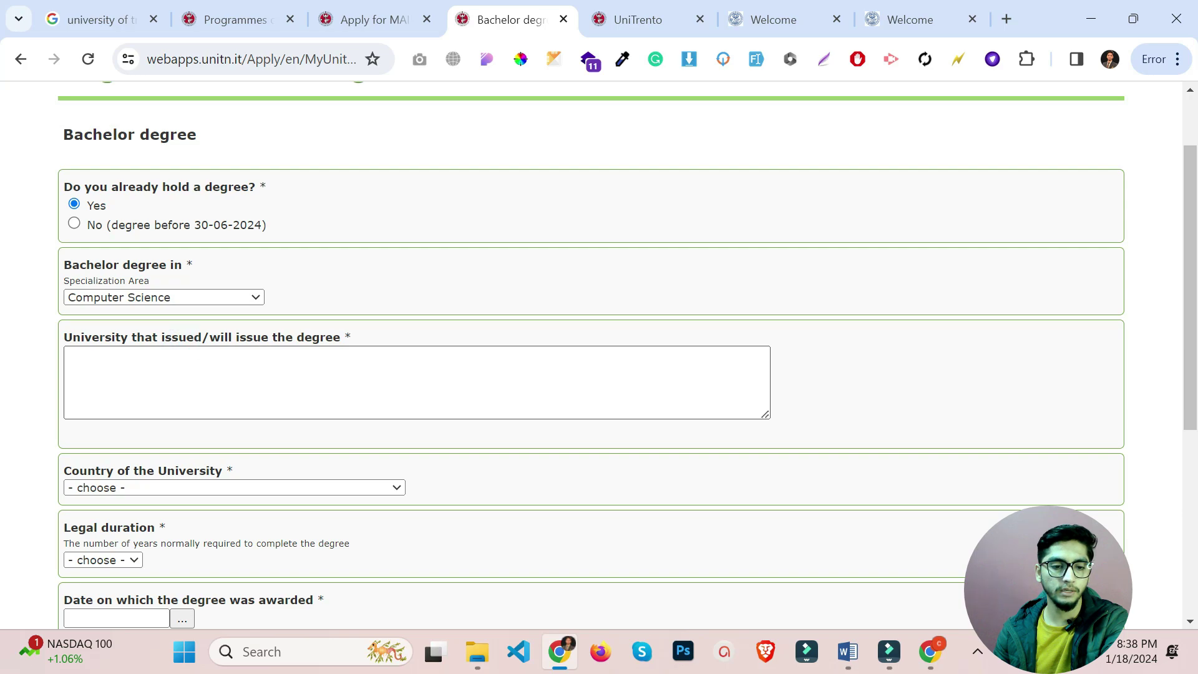
click(74, 353)
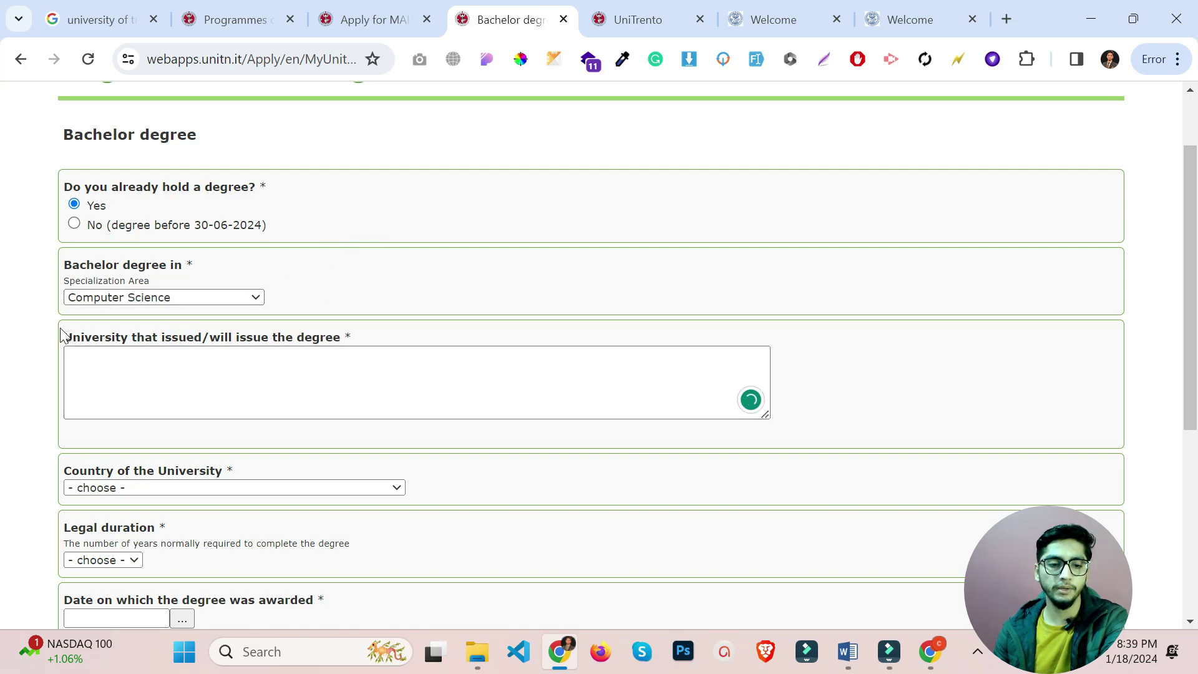
drag(61, 342, 214, 337)
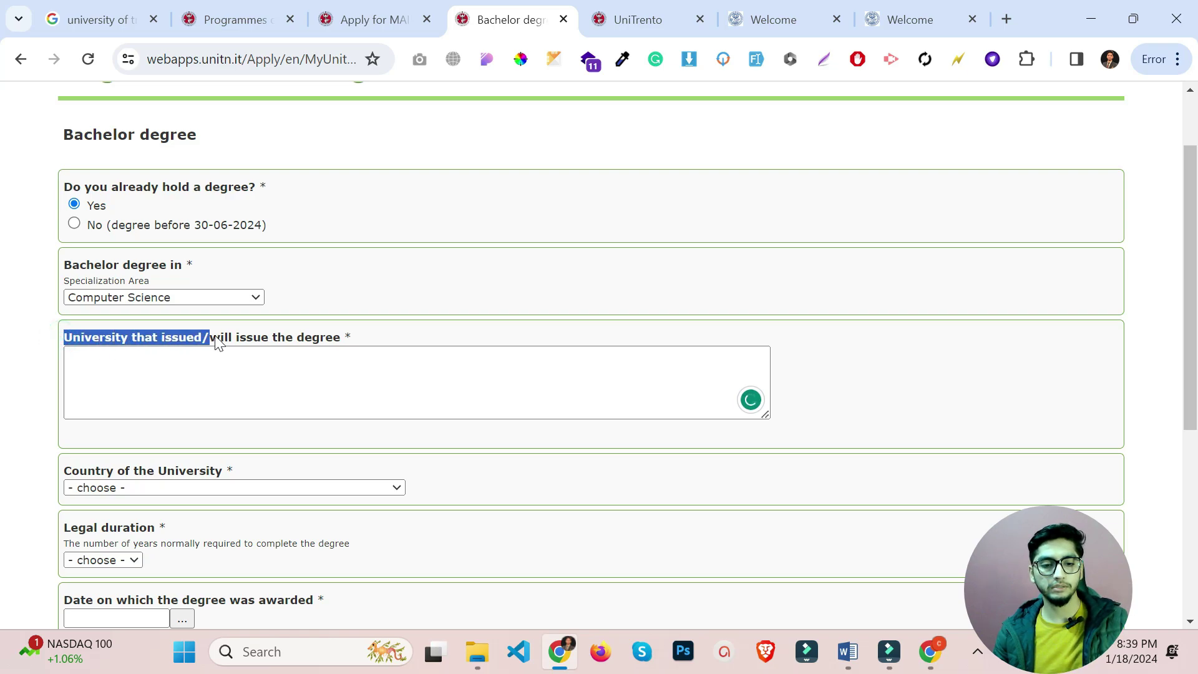
key(ctrl+c)
click(211, 369)
key(ctrl+v)
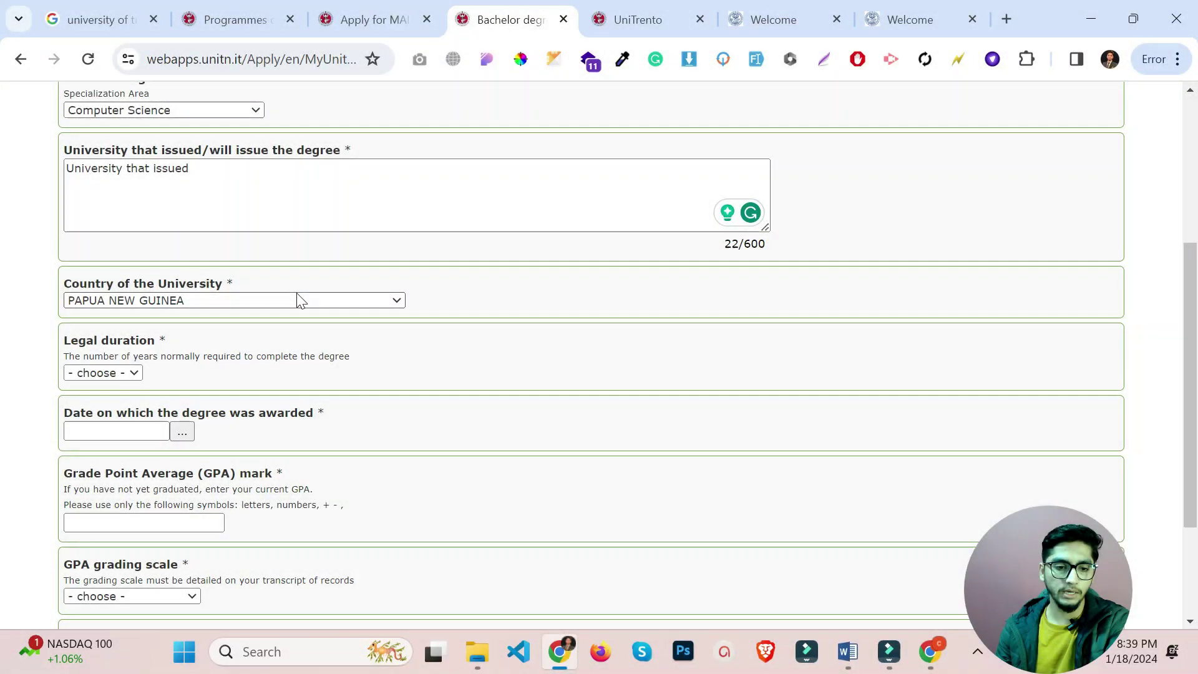
Set the university country to PAKISTAN and the legal duration to 4 years.
click(297, 301)
key(k)
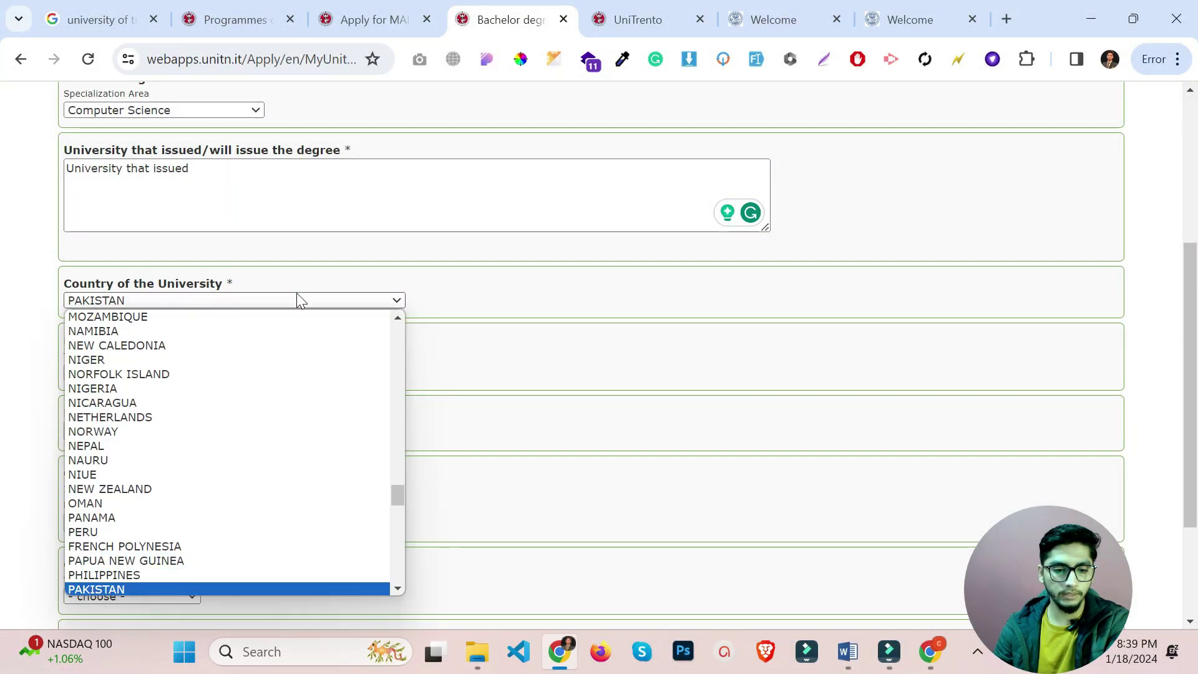
key(Return)
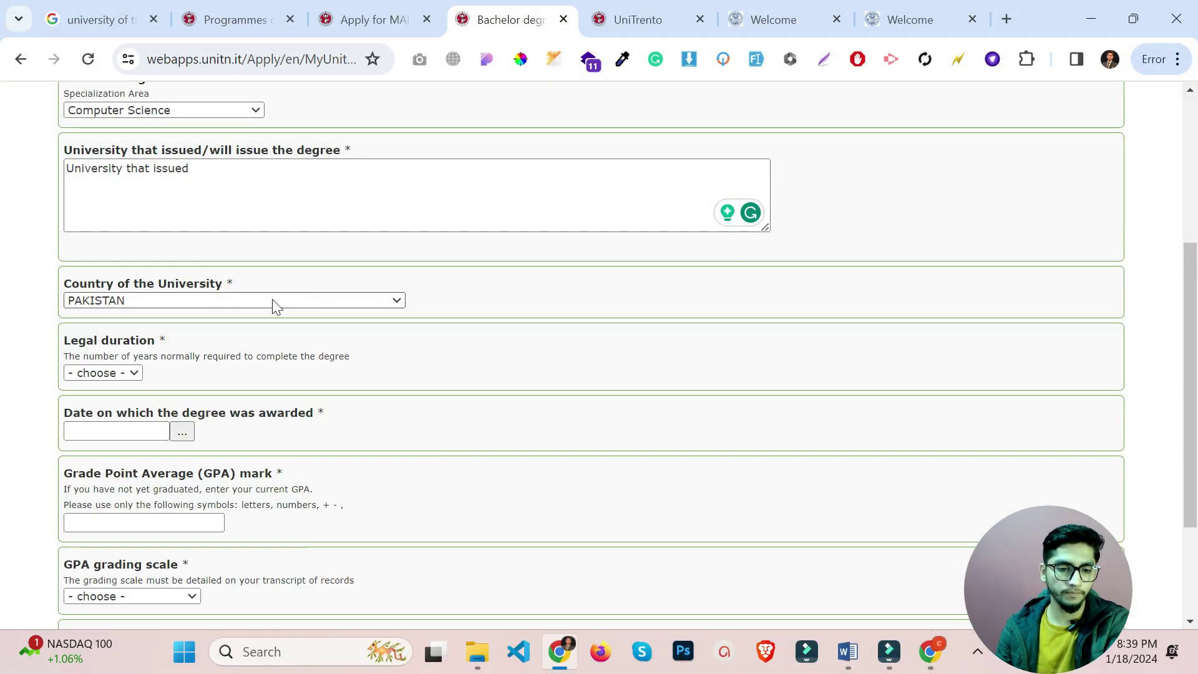
click(119, 375)
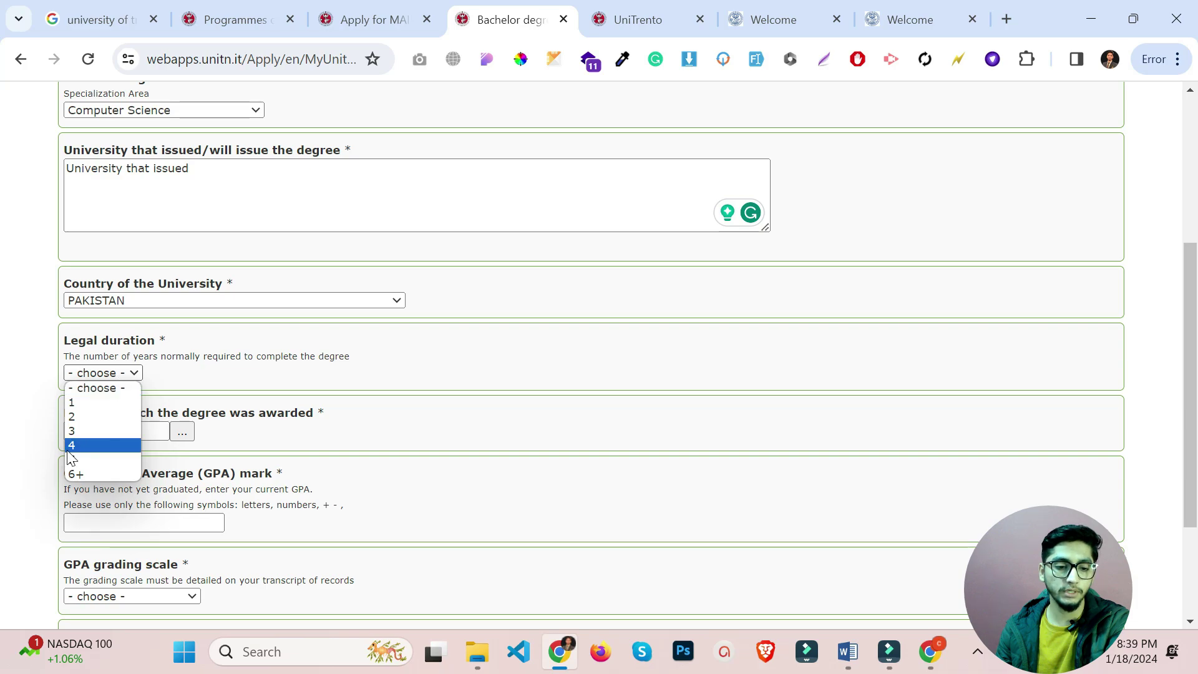
click(85, 442)
scroll(175, 409, down, 1)
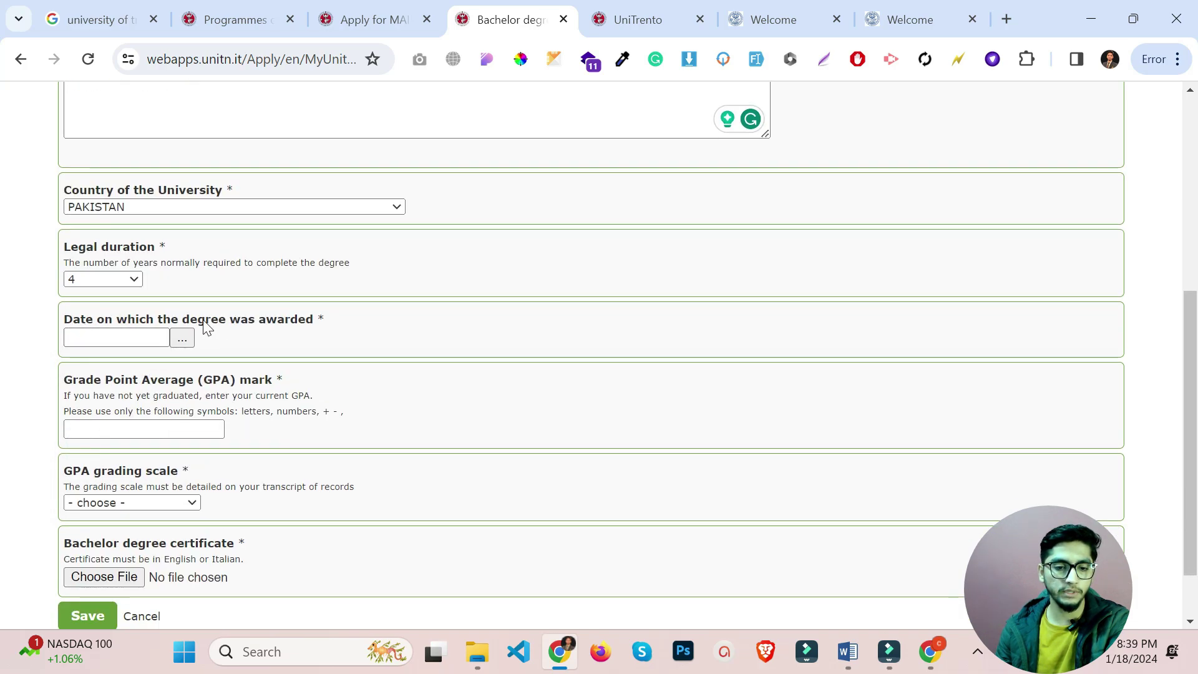
Set the degree award date to 16 February 2022 using the calendar.
click(304, 327)
click(182, 338)
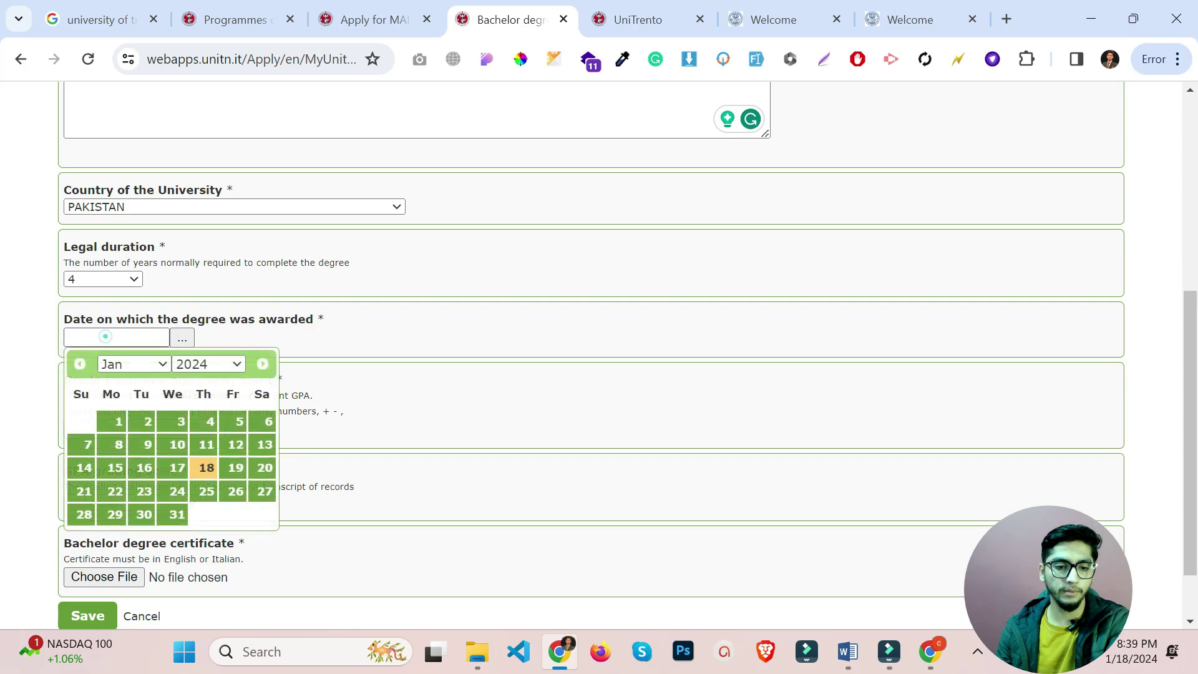
click(216, 363)
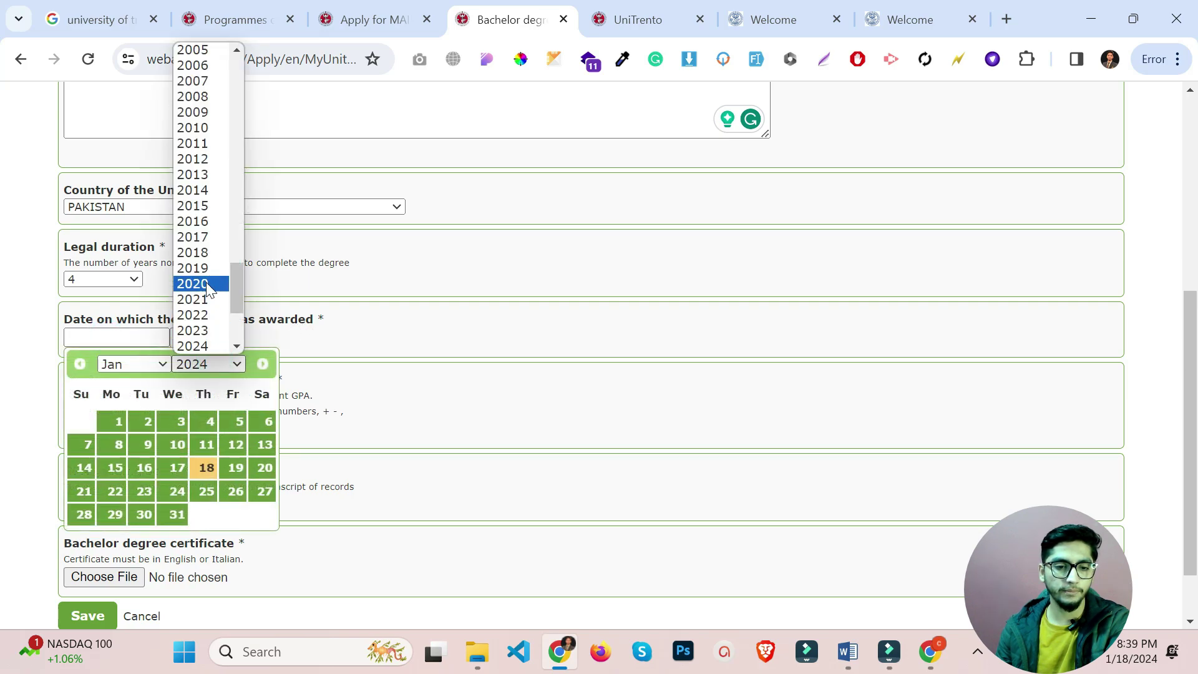
click(204, 314)
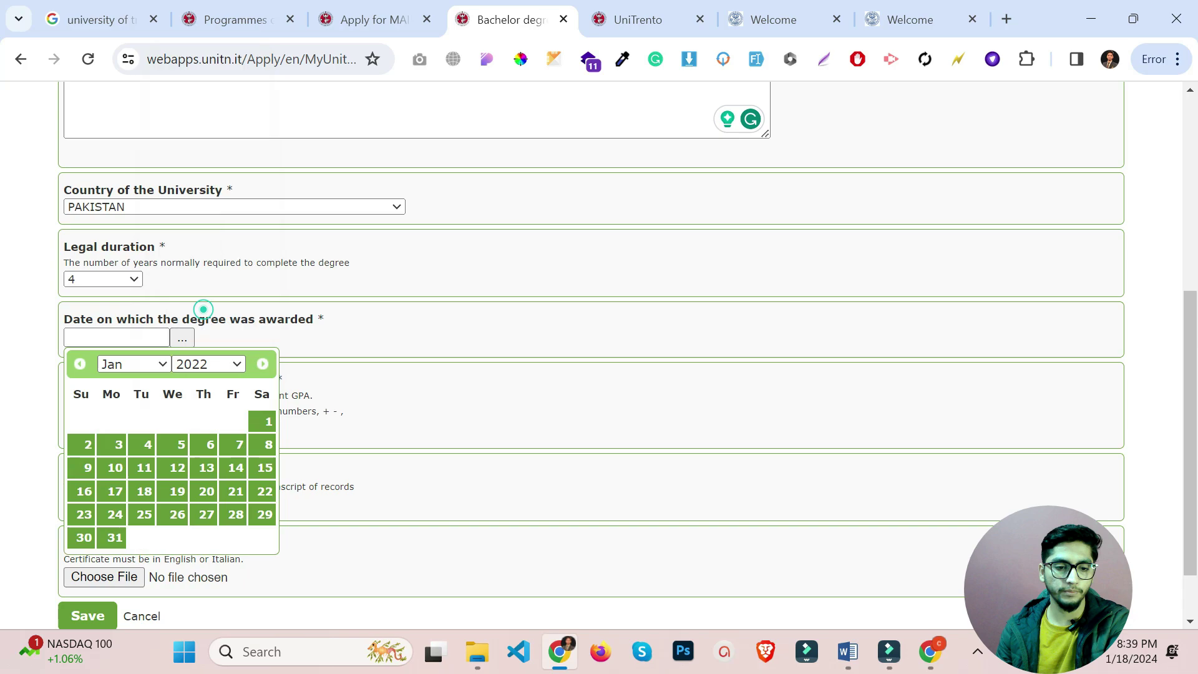
click(117, 364)
click(137, 395)
click(178, 467)
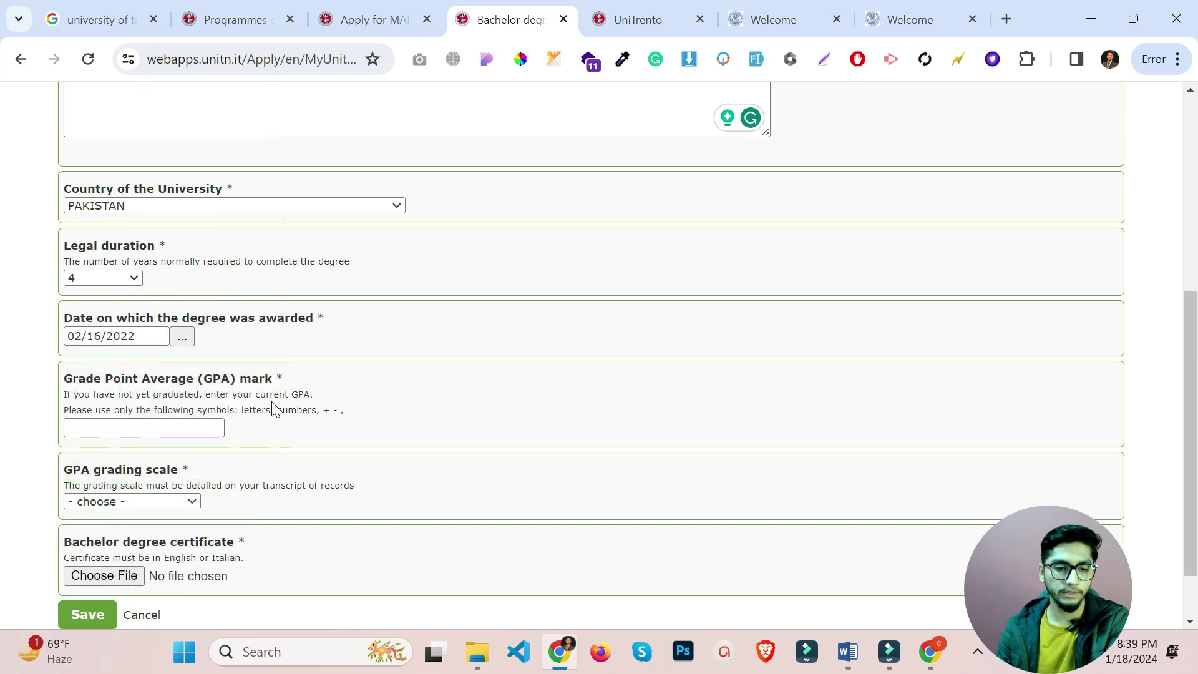
scroll(269, 407, down, 2)
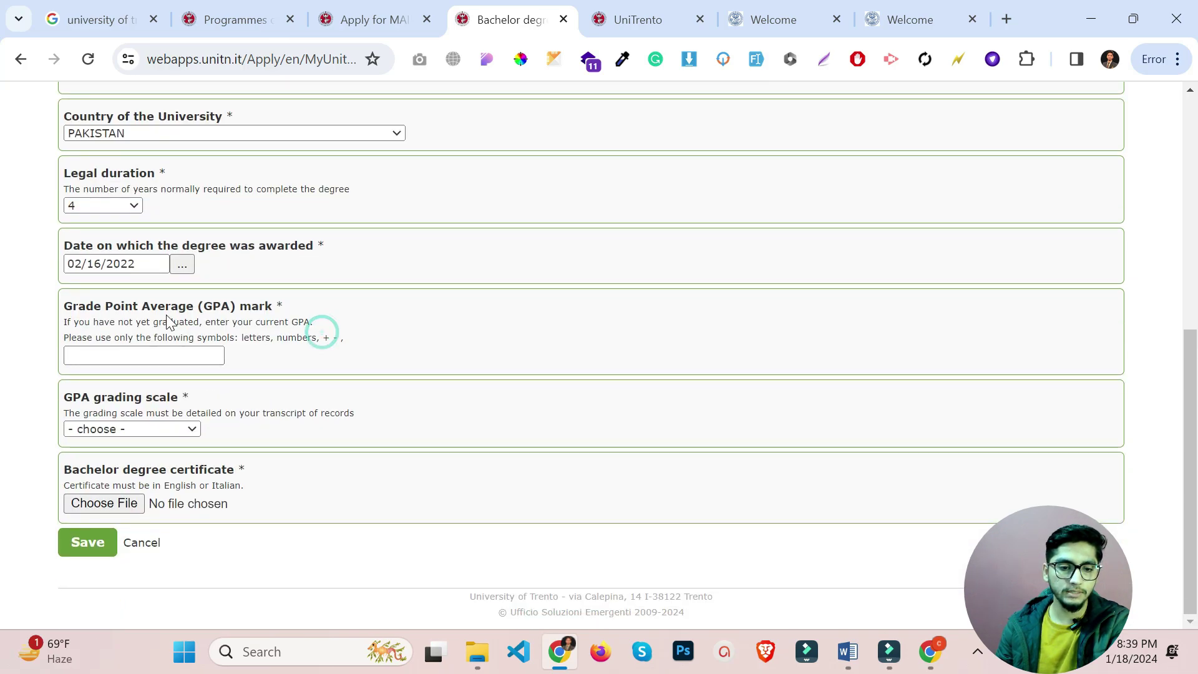
Enter GPA 3.0 on the 1–4 scale, attach the transcript file, and save.
drag(86, 304, 215, 311)
click(131, 357)
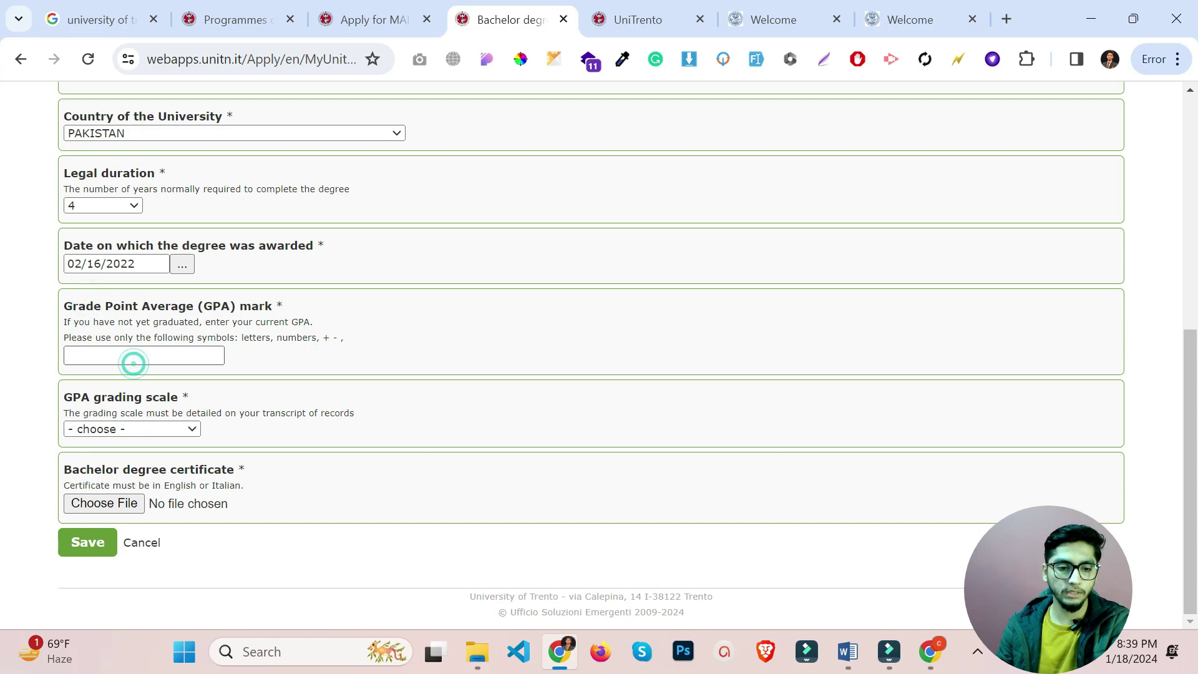
text(3)
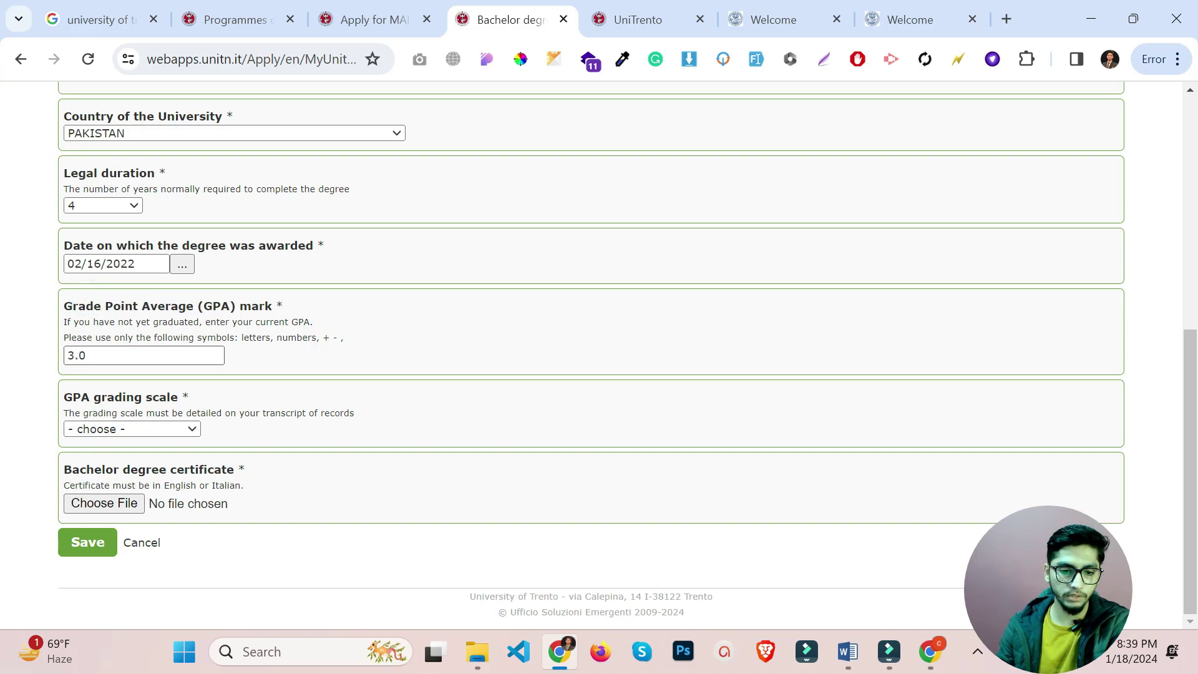
click(159, 428)
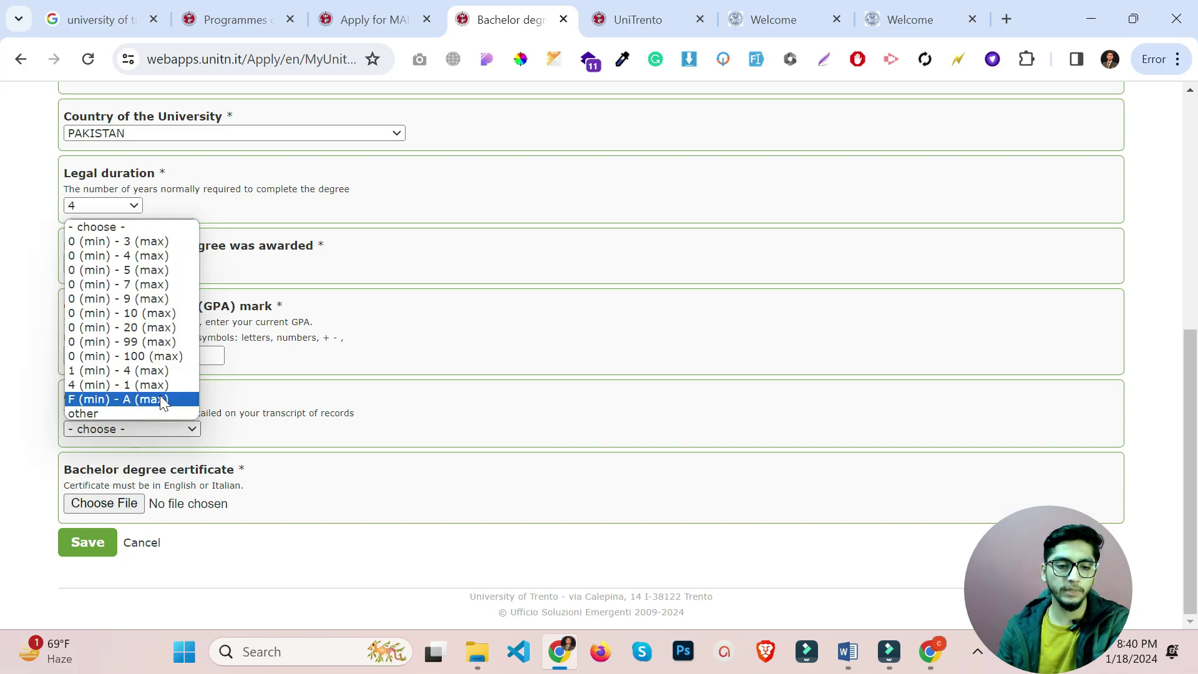
click(126, 371)
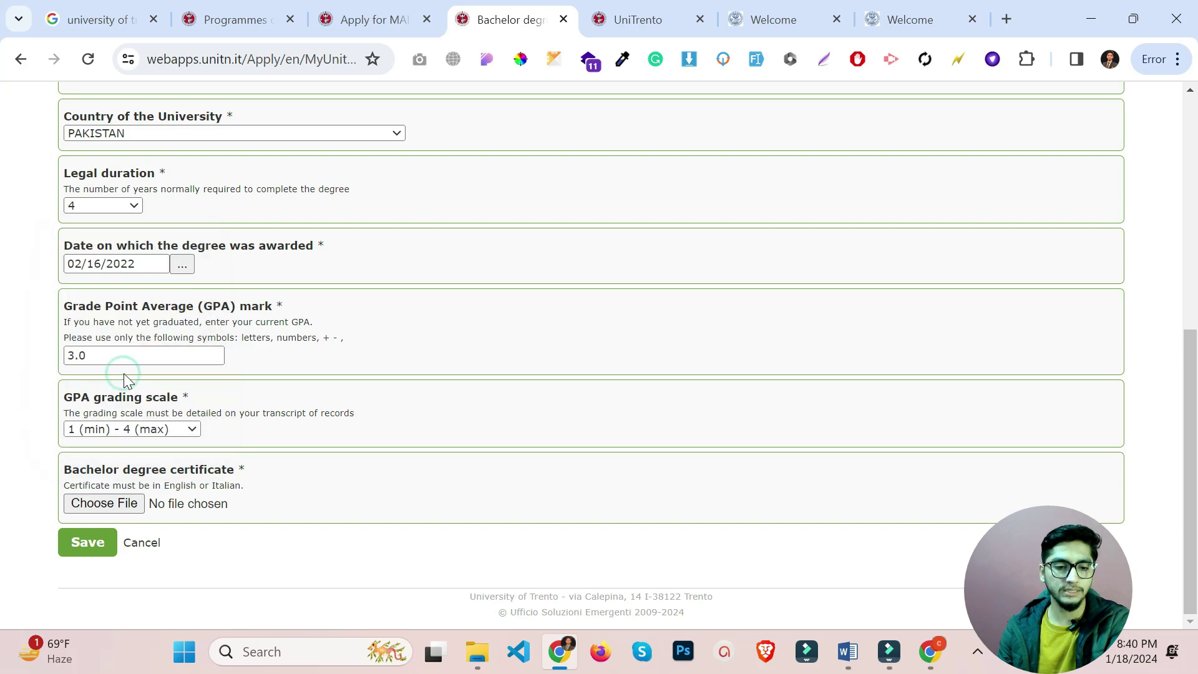
click(108, 505)
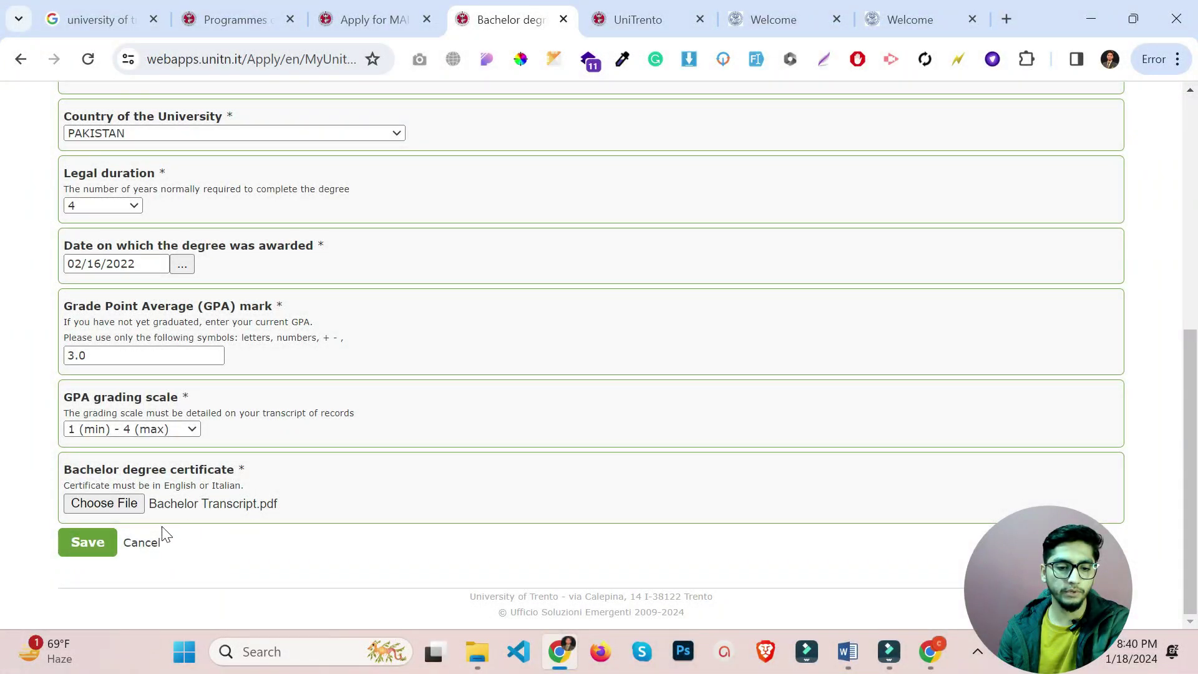
click(88, 543)
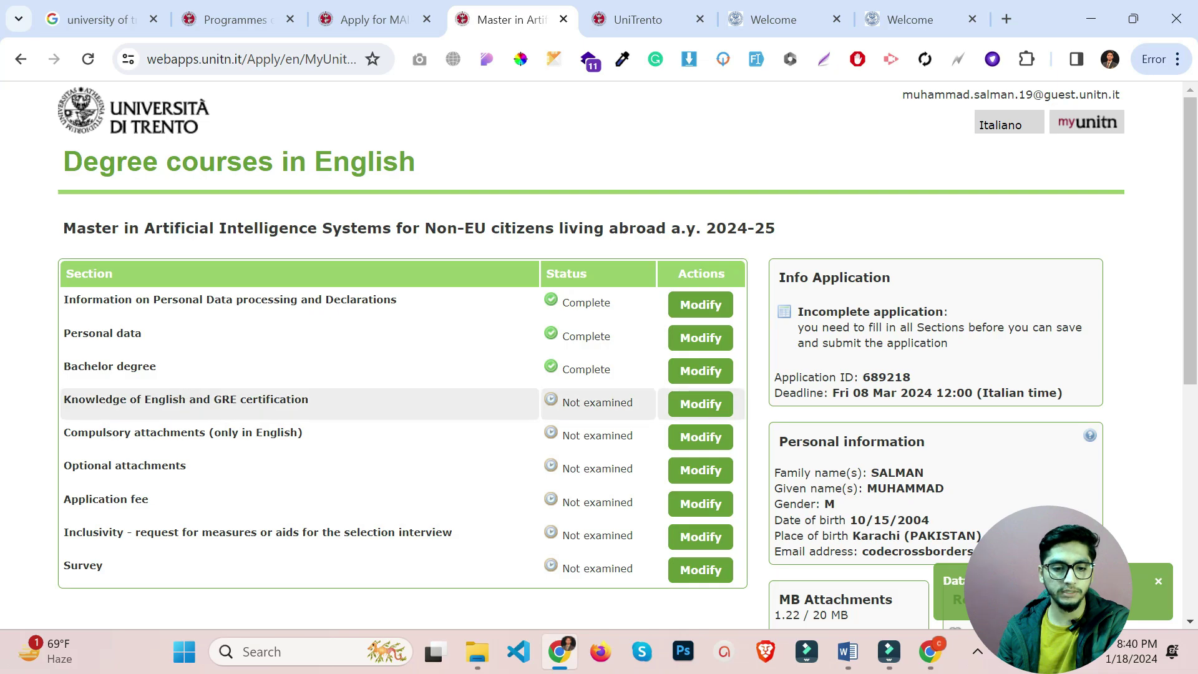
In Knowledge of English, answer Yes to B2, tick the requirement acknowledgement, and Yes to English-taught bachelor's.
click(687, 409)
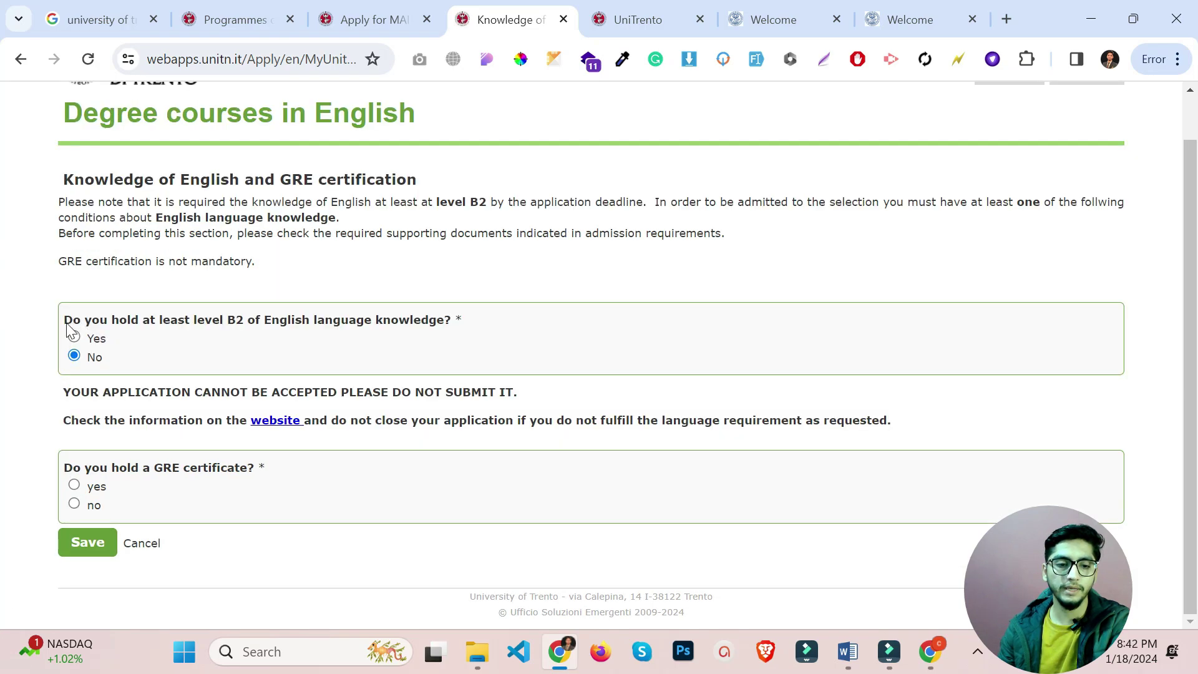
drag(87, 330, 300, 335)
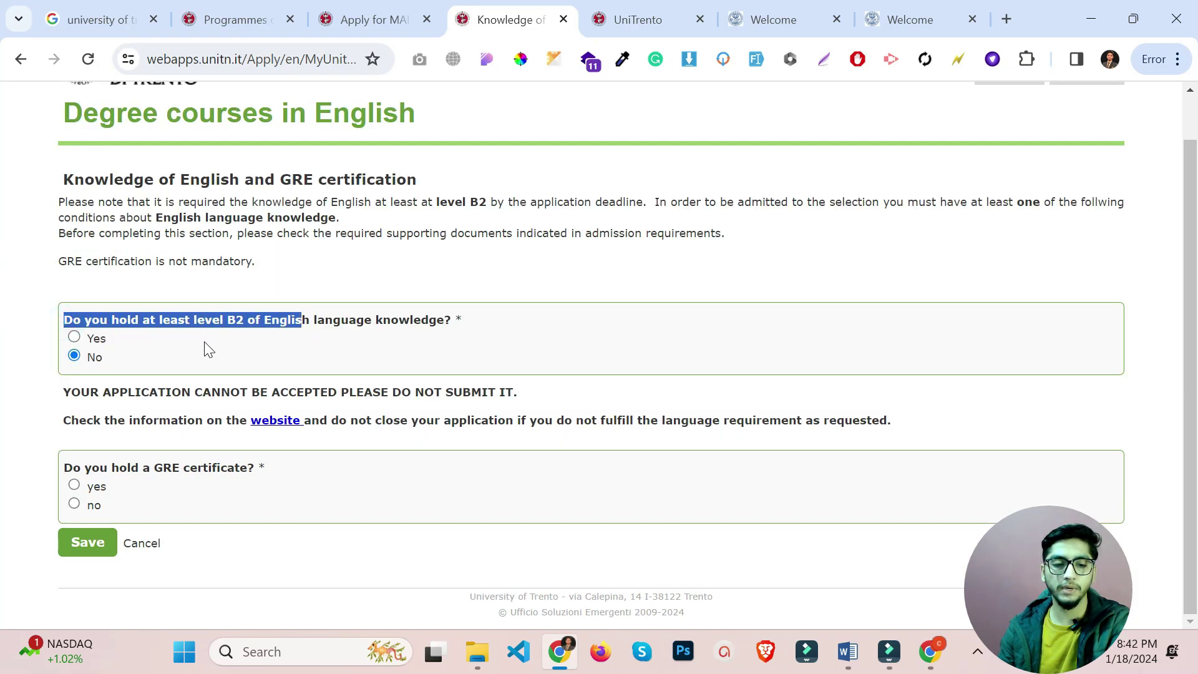
click(177, 341)
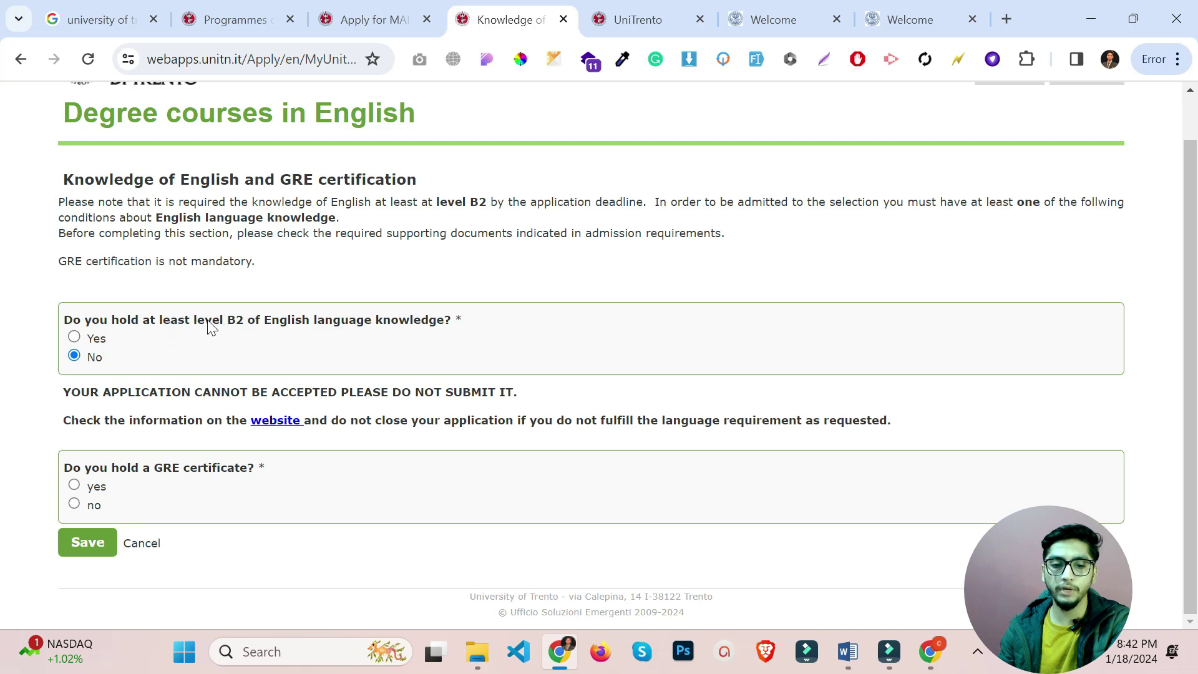
click(91, 341)
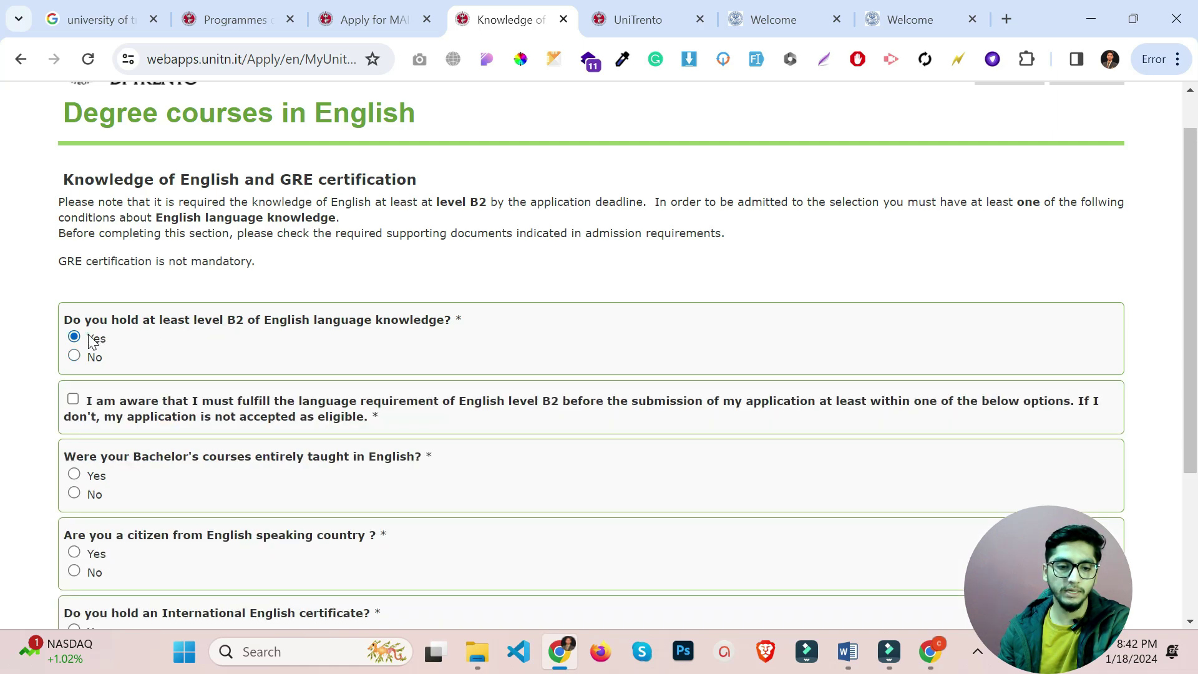
click(74, 400)
scroll(73, 399, down, 1)
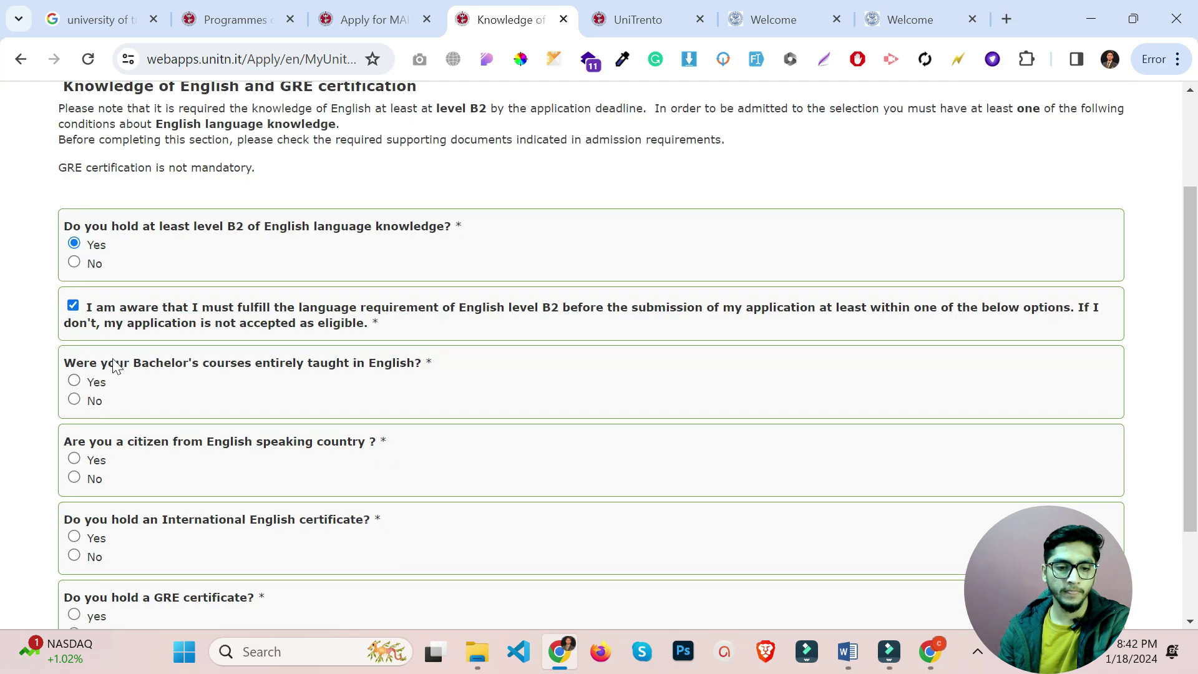
drag(133, 362, 244, 383)
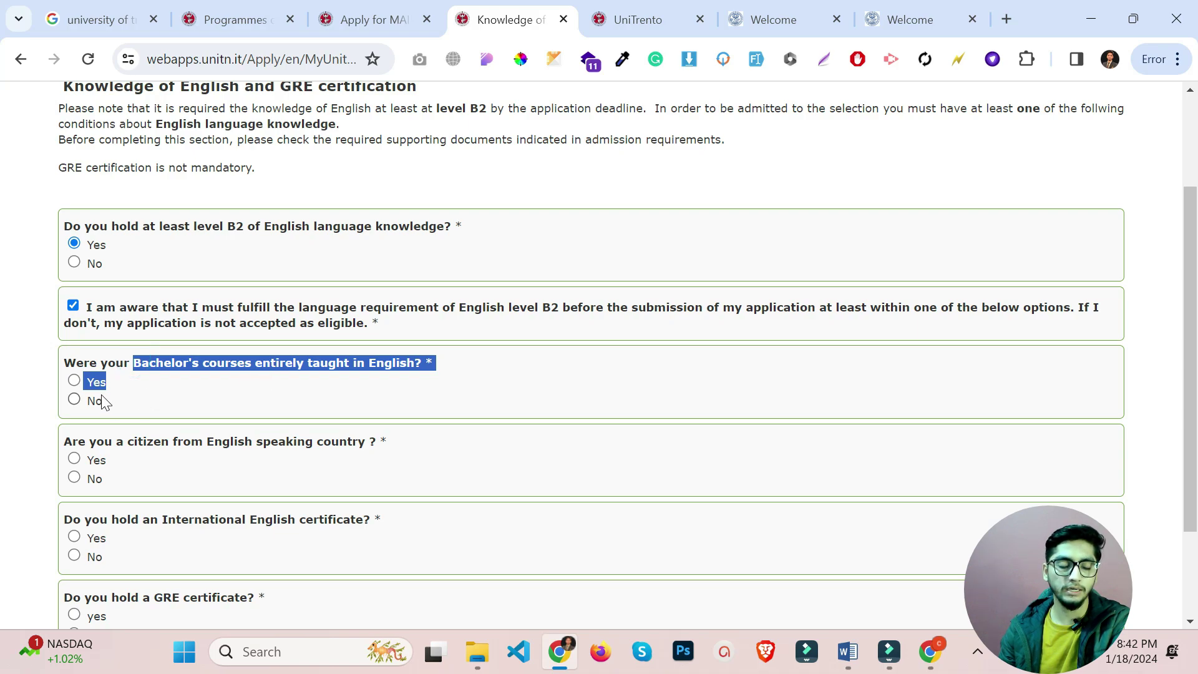
click(90, 382)
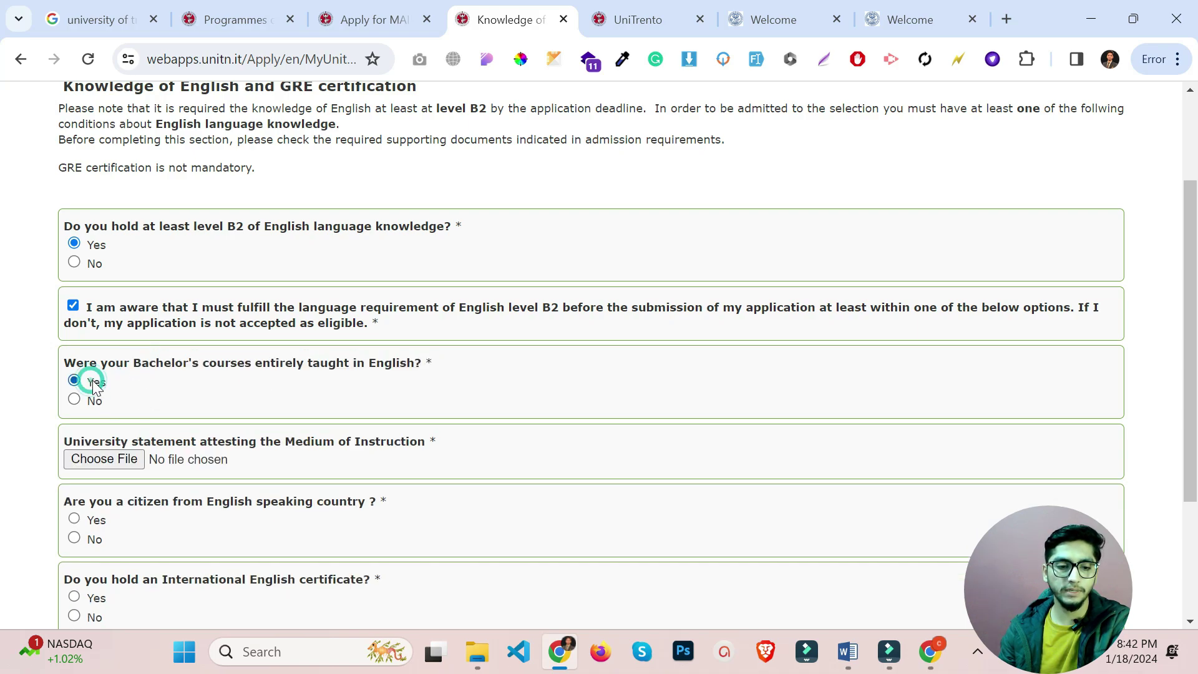
Attach the medium-of-instruction statement PDF and answer No to English-speaking country citizenship.
click(103, 459)
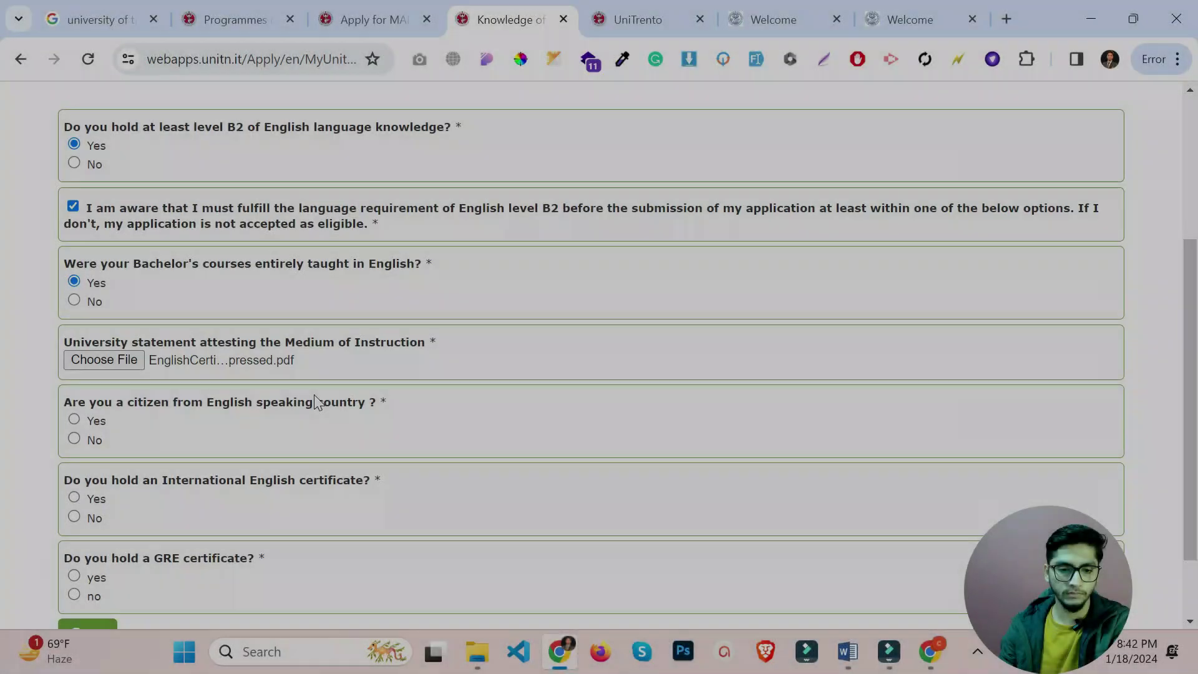
scroll(315, 403, down, 2)
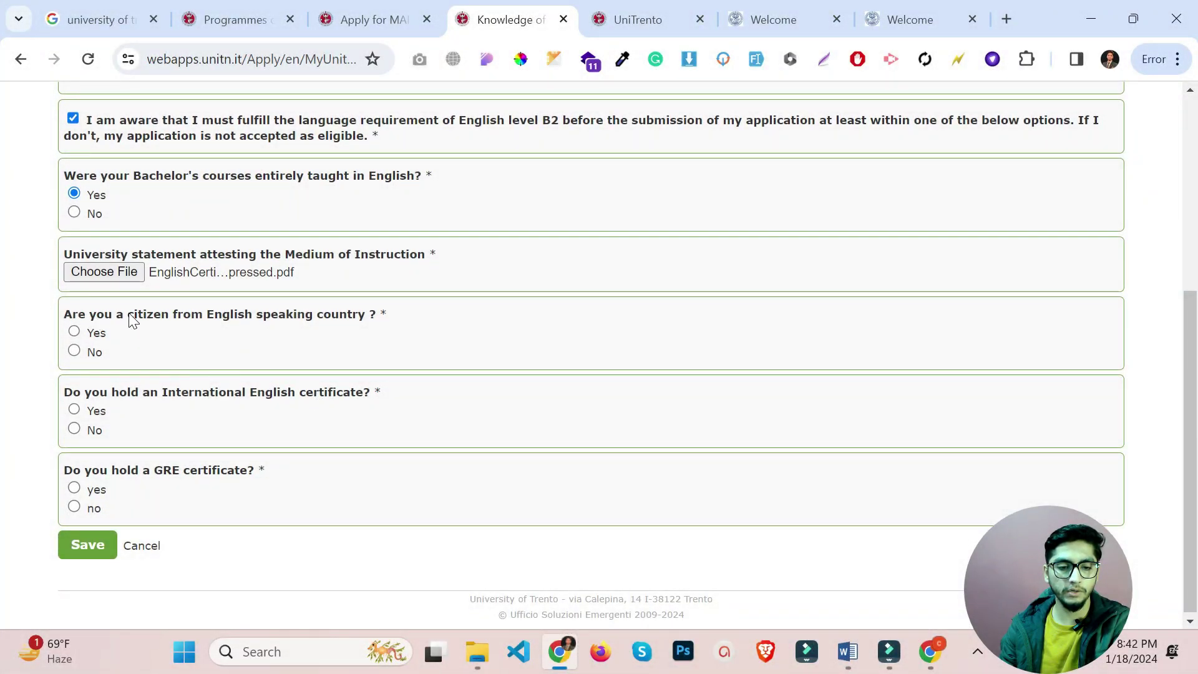
drag(179, 319, 380, 316)
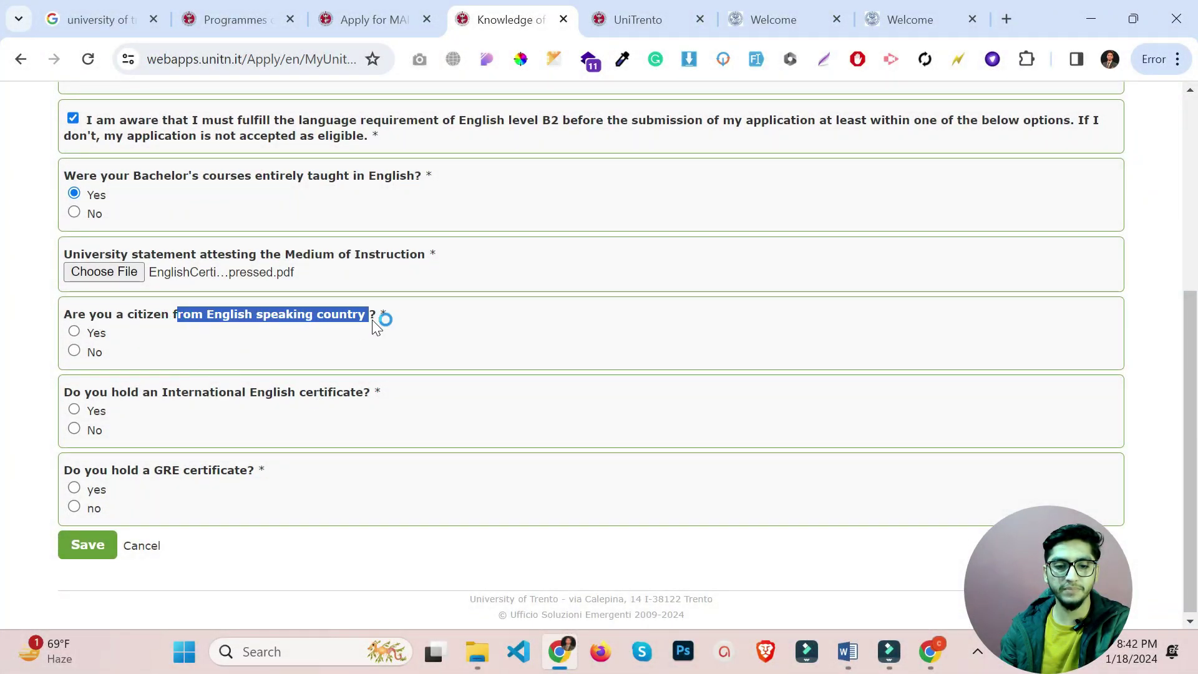
click(236, 348)
click(93, 354)
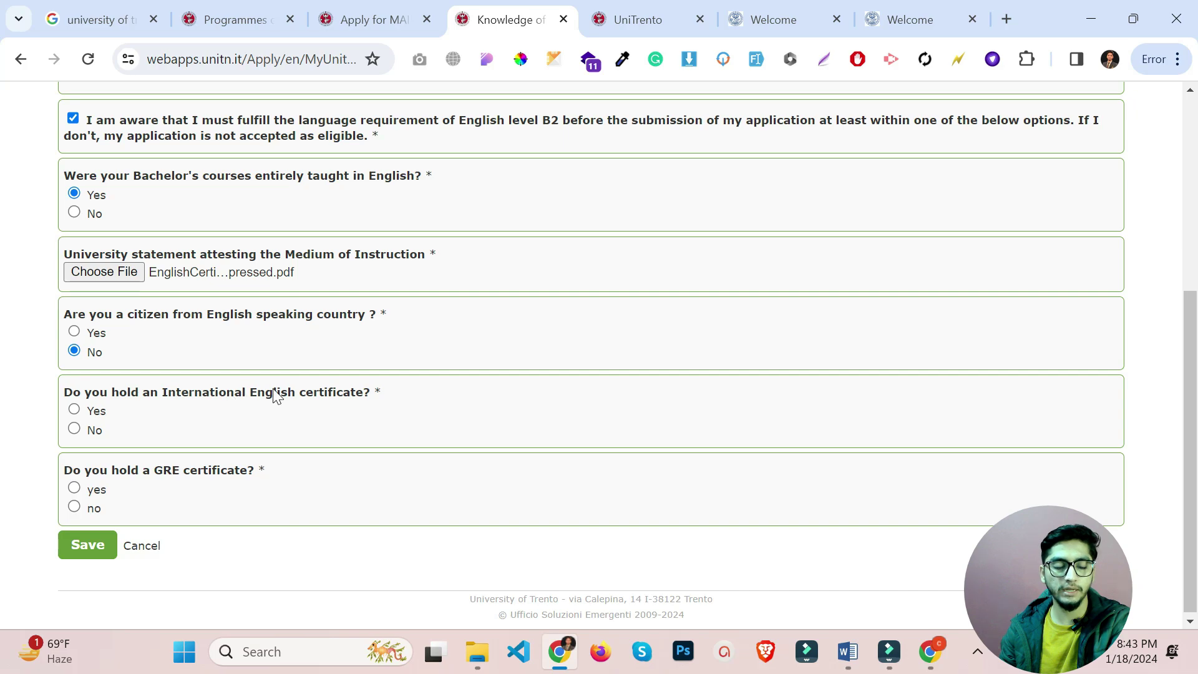
click(98, 413)
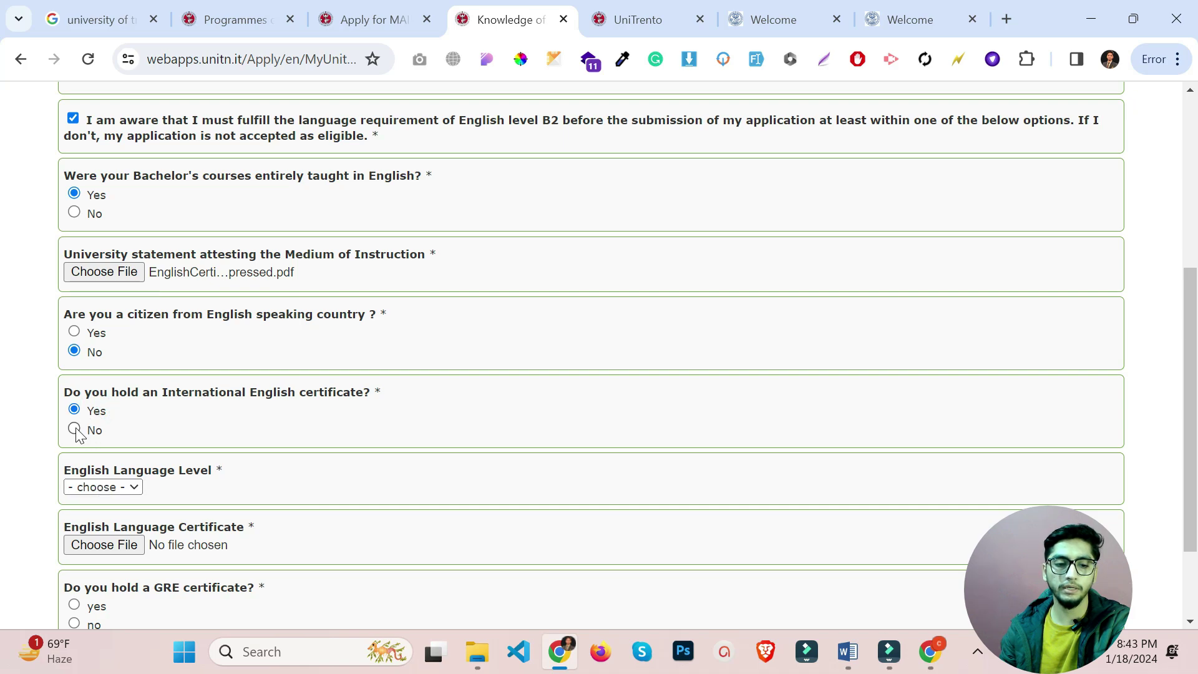
click(75, 428)
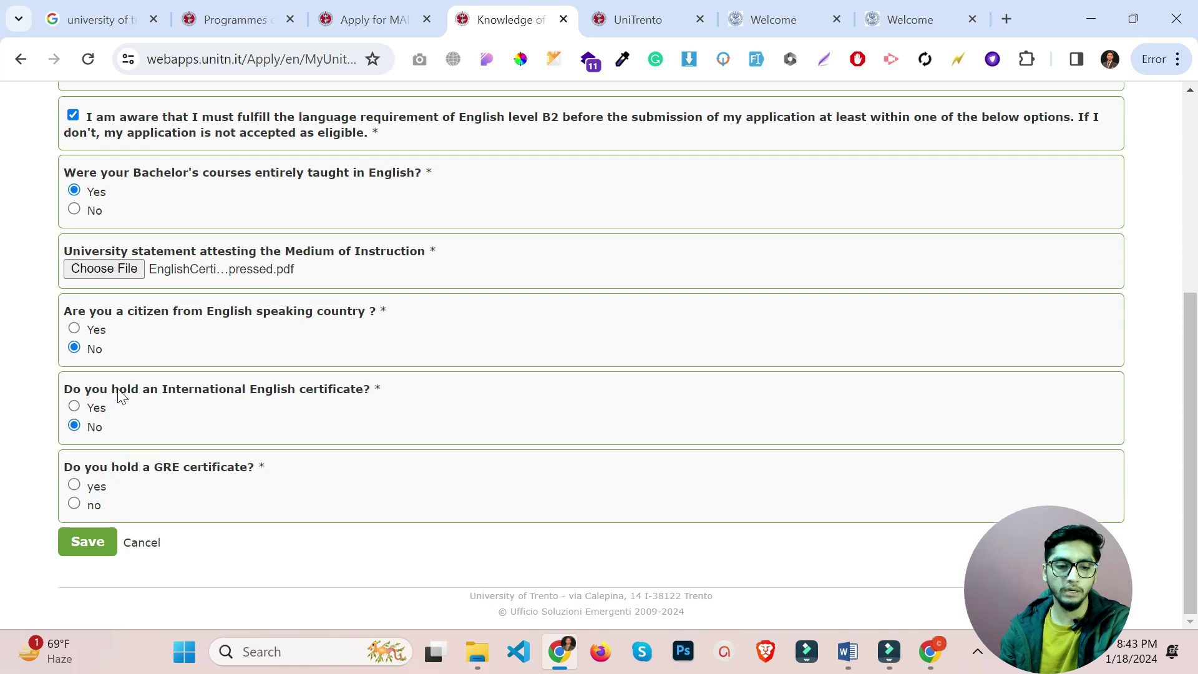
click(101, 409)
Answer No to the International English certificate and GRE questions, then save the section.
scroll(101, 412, down, 2)
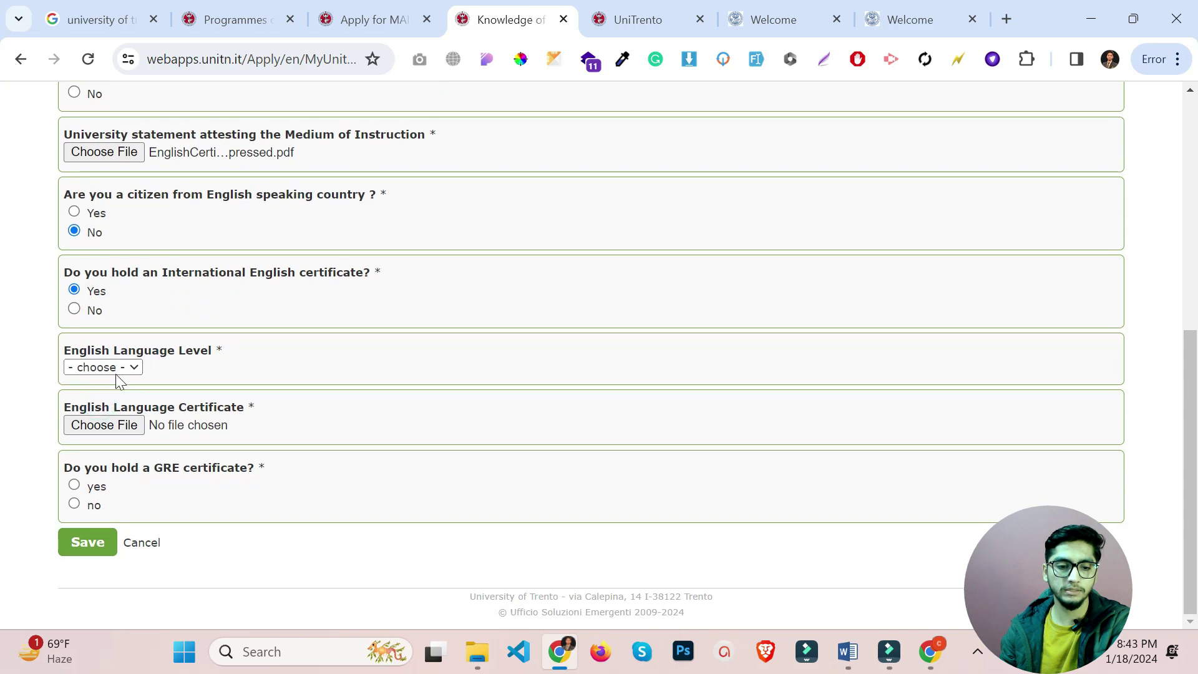
click(109, 369)
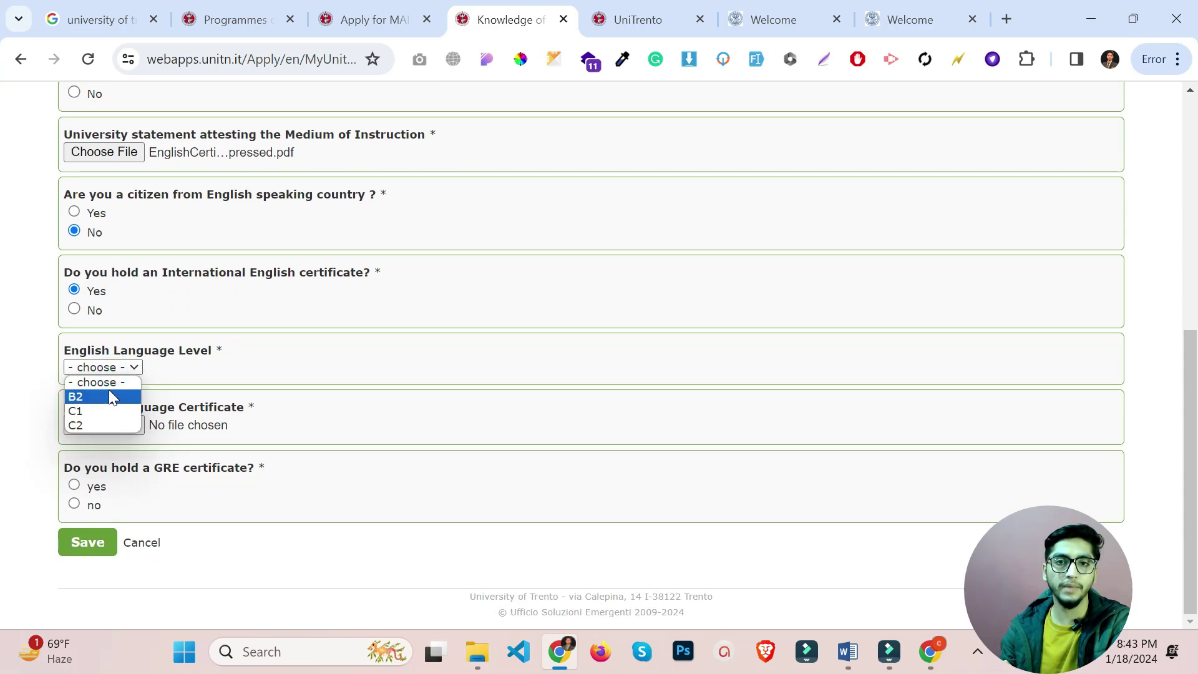
click(108, 396)
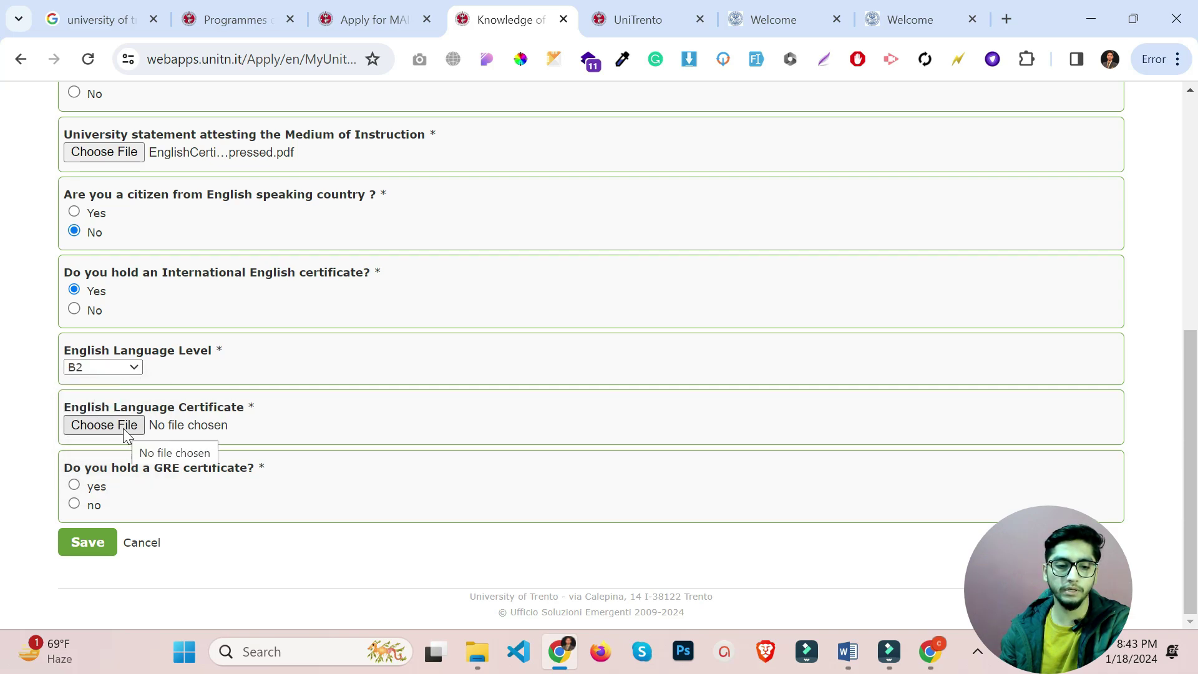
click(93, 505)
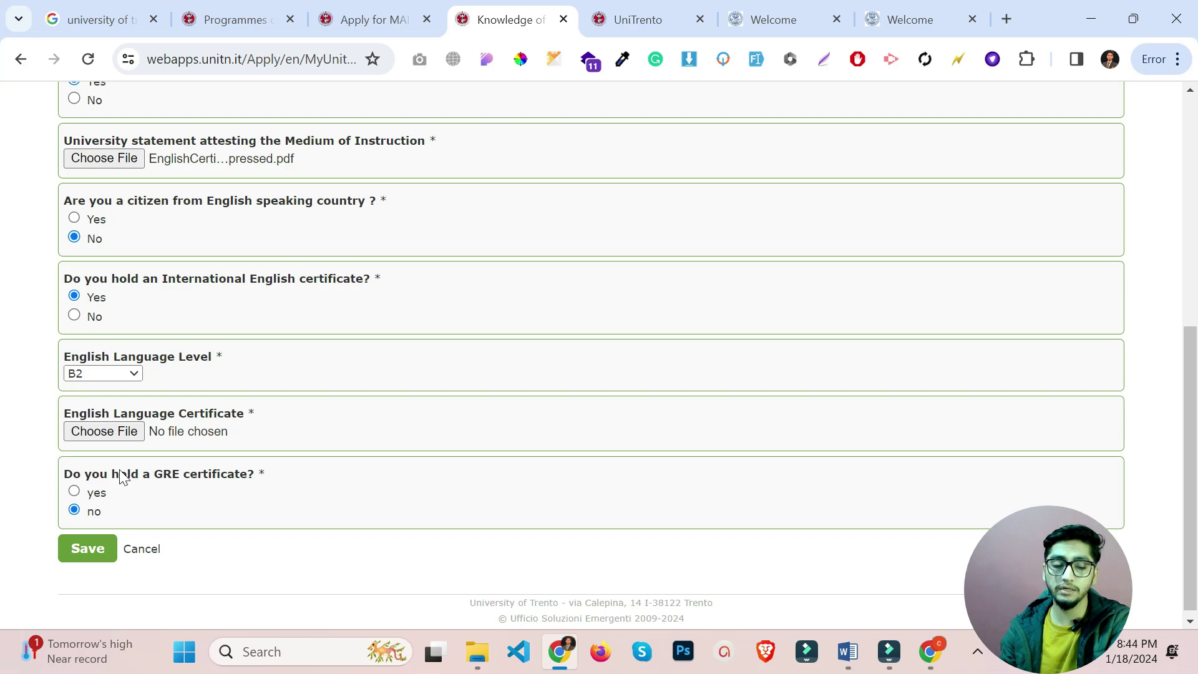
click(74, 491)
scroll(73, 492, down, 4)
scroll(93, 421, up, 3)
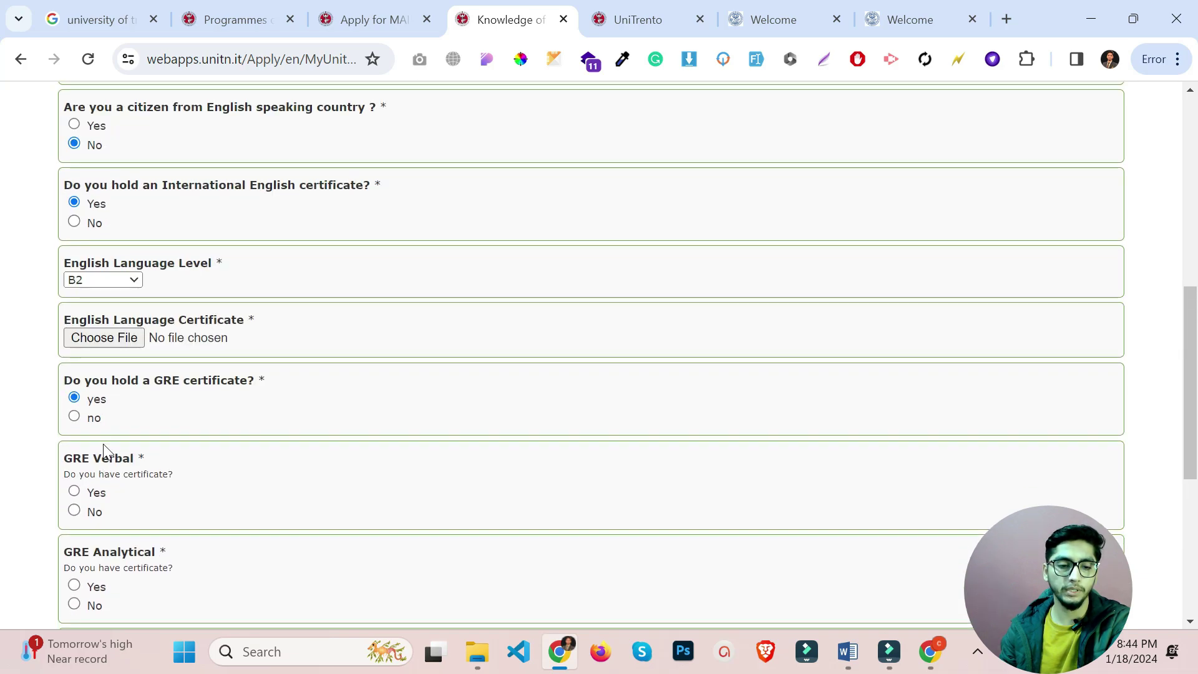
click(94, 420)
scroll(93, 421, up, 4)
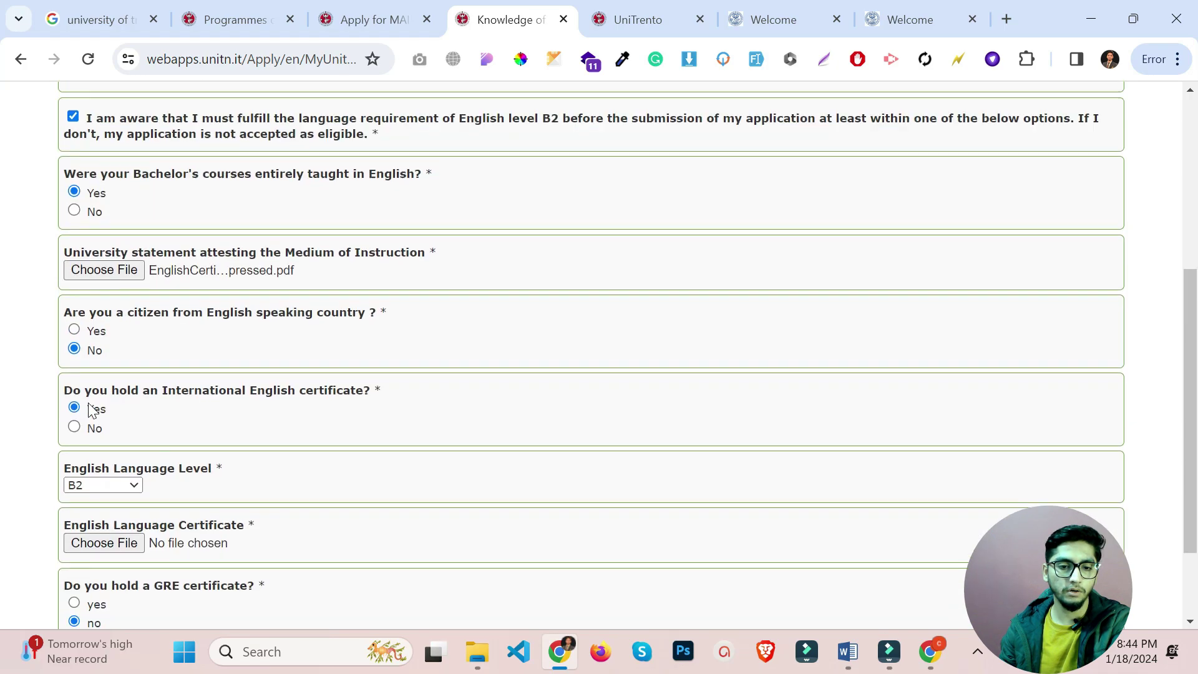
scroll(231, 423, down, 2)
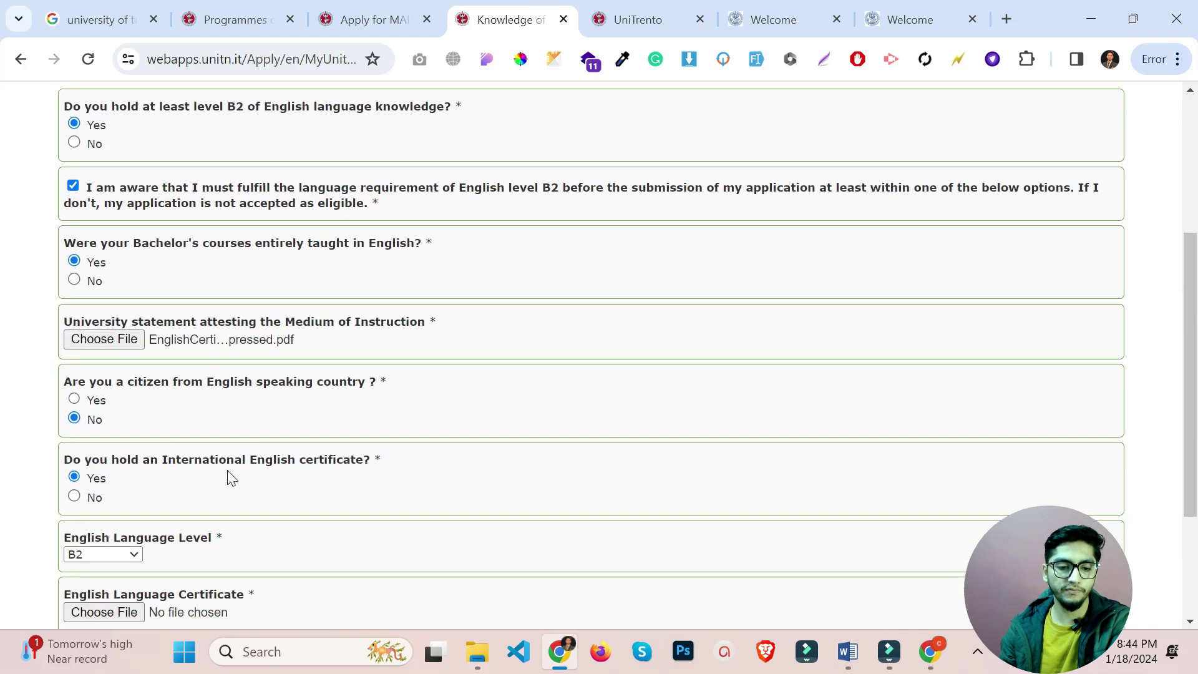
click(95, 497)
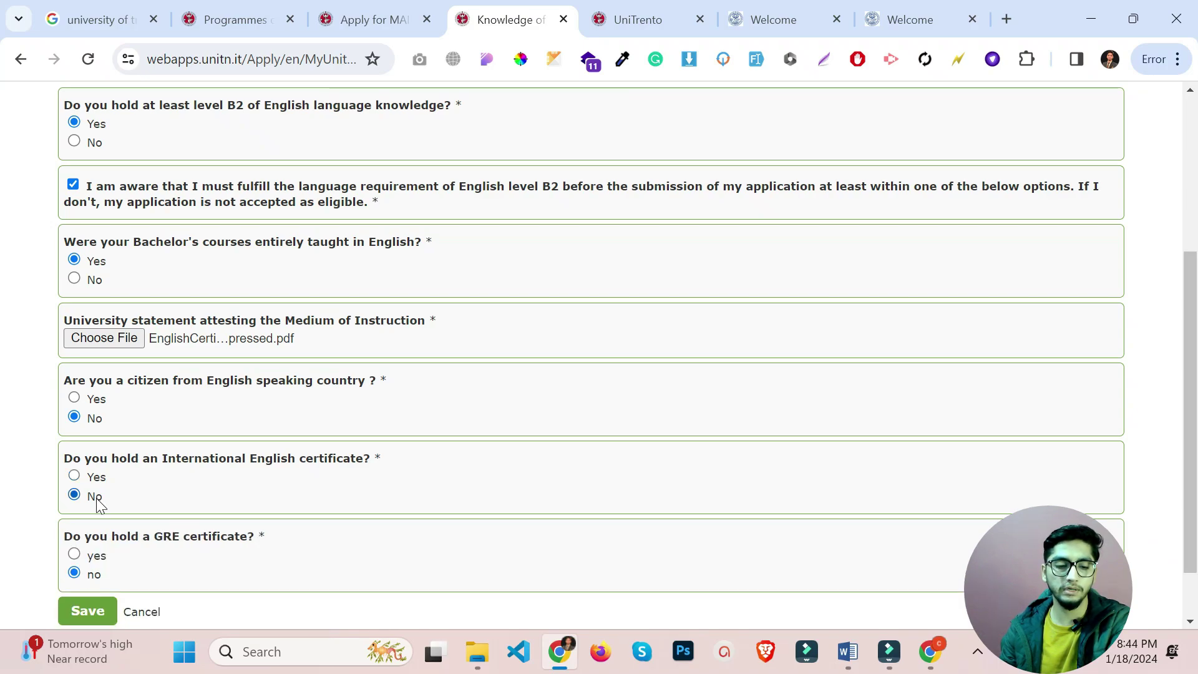
scroll(96, 498, down, 2)
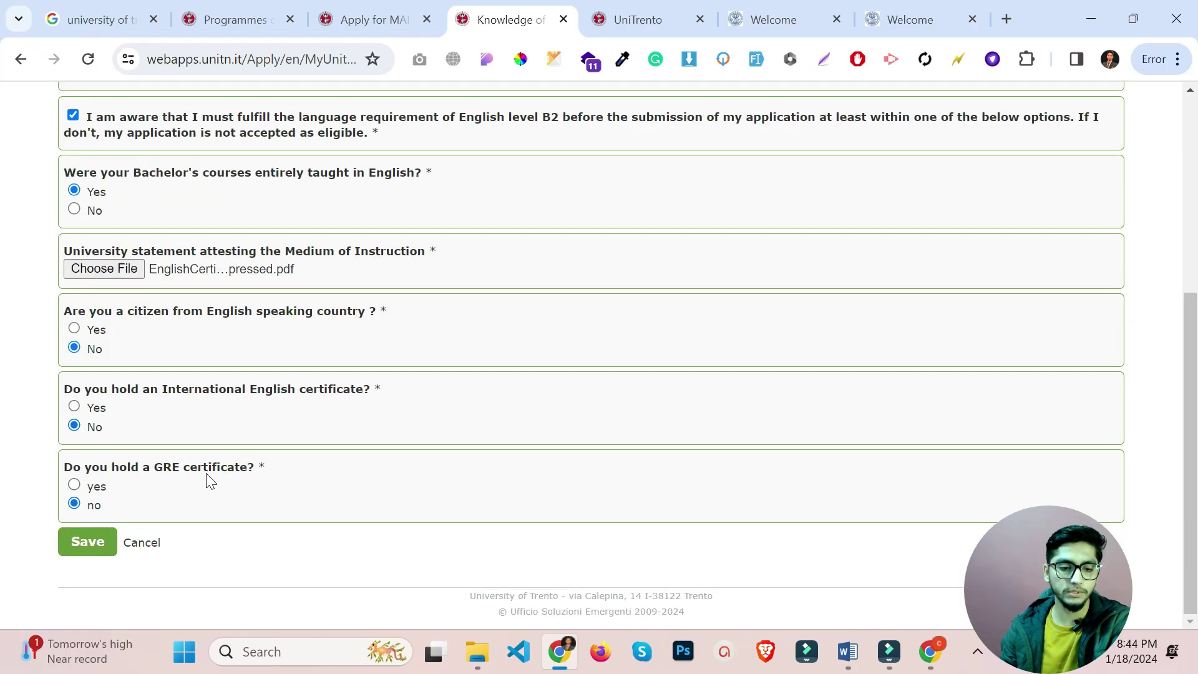
click(83, 544)
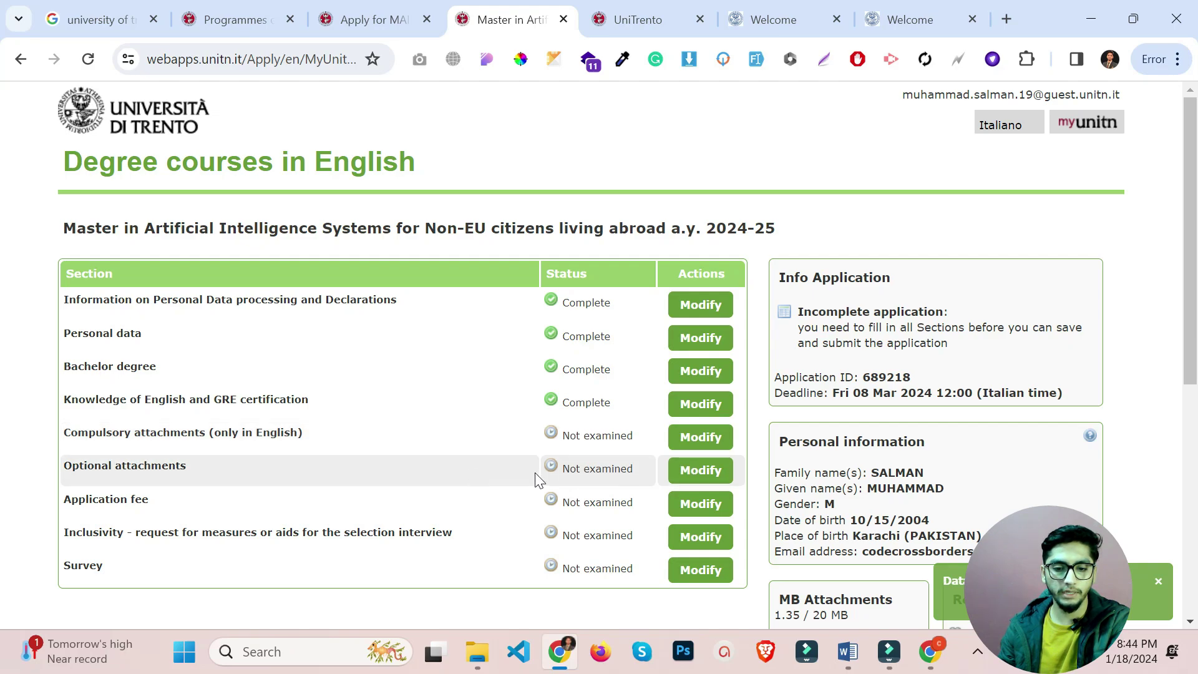
Open Compulsory attachments and review the requirements: passport, transcript, statement of purpose, European-format CV.
click(720, 437)
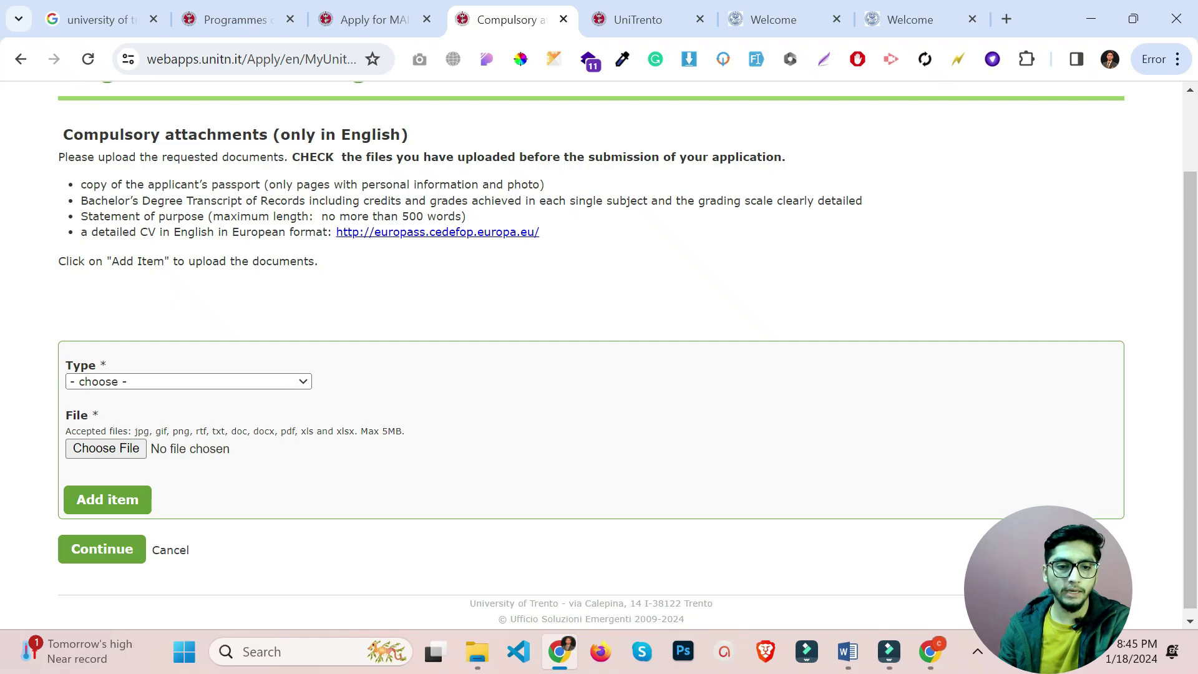
drag(217, 184, 284, 185)
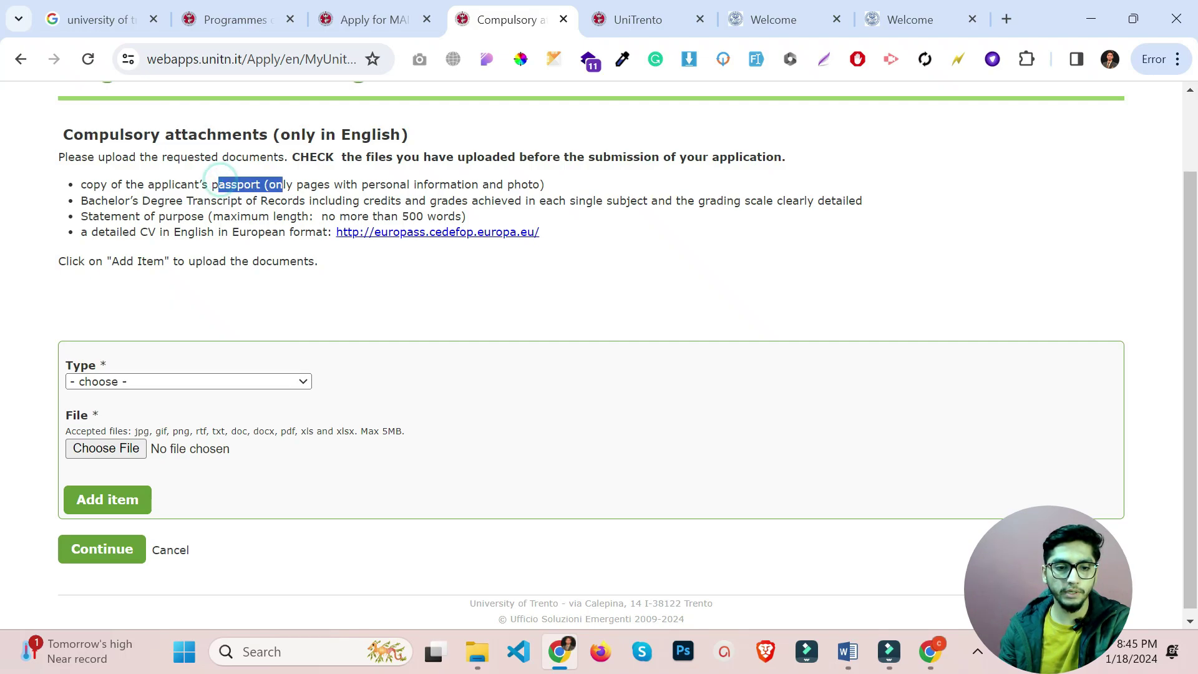
mouse_move(87, 200)
mouse_down()
mouse_move(137, 215)
mouse_move(81, 221)
mouse_up()
double_click(109, 201)
click(118, 205)
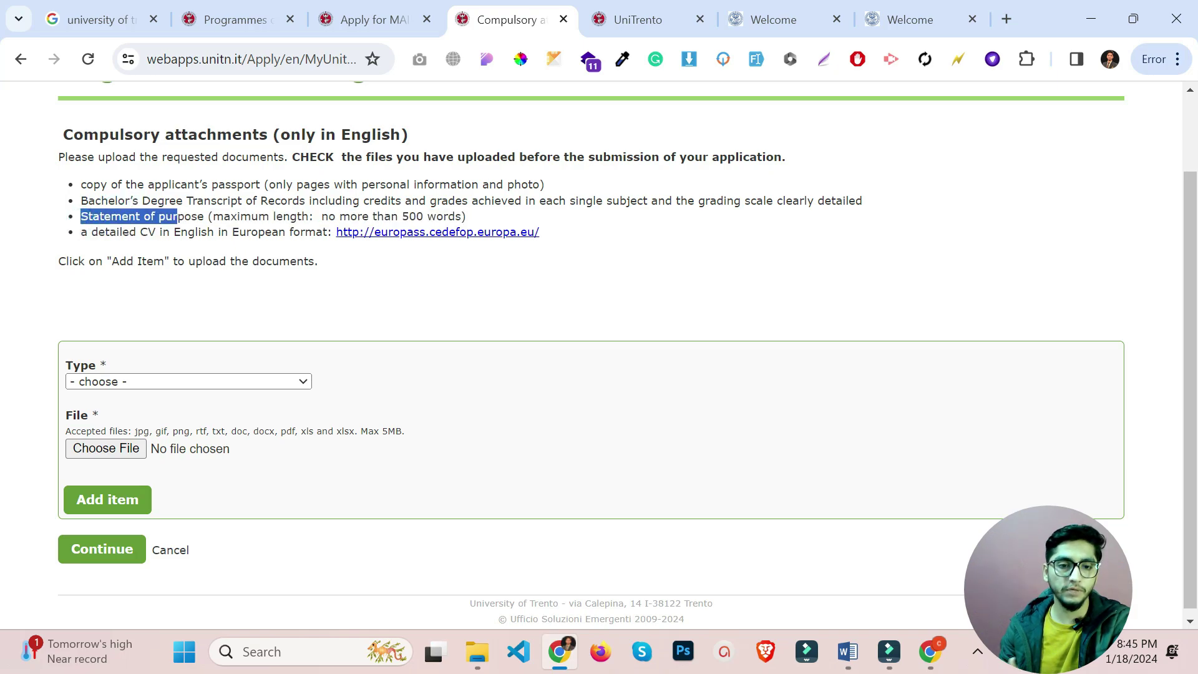
click(157, 233)
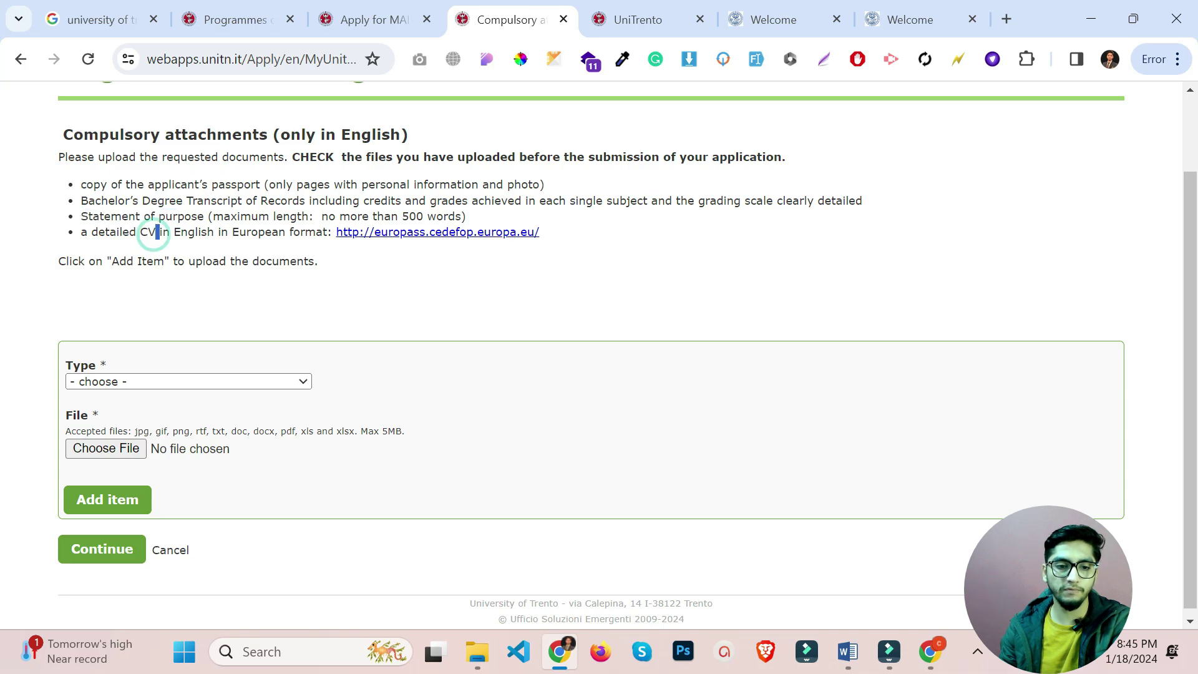
drag(228, 232, 316, 232)
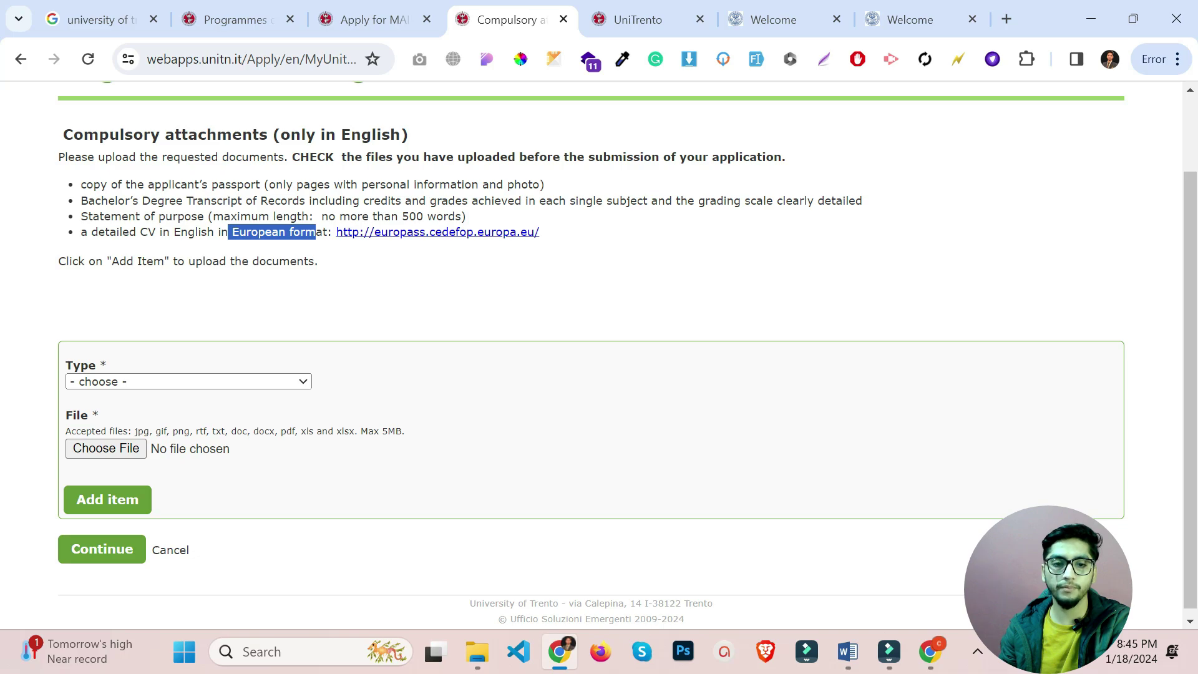
click(385, 266)
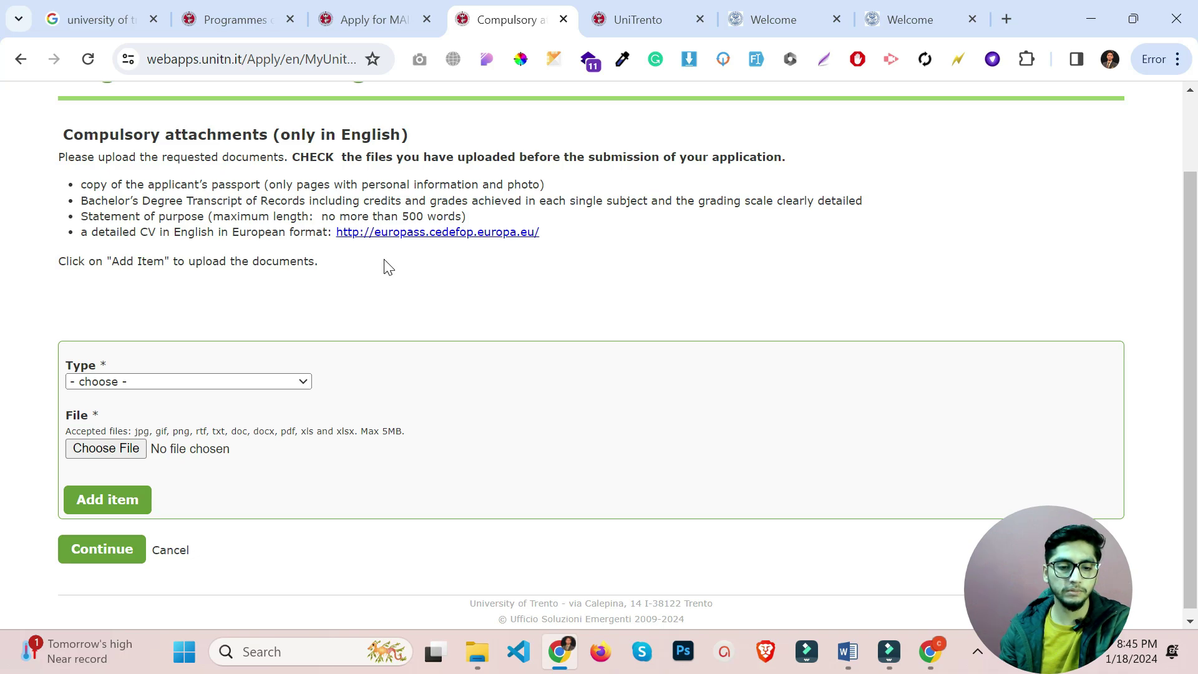
scroll(388, 267, down, 1)
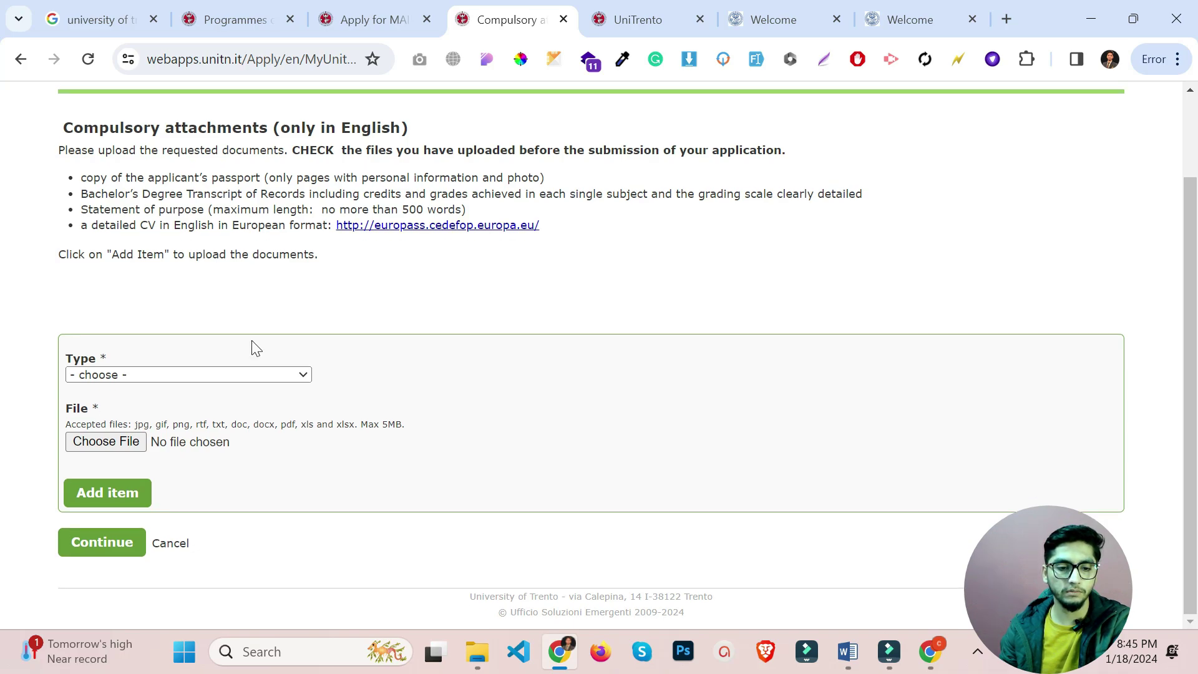
Upload Passport.pdf as an Applicant's passport attachment.
click(188, 376)
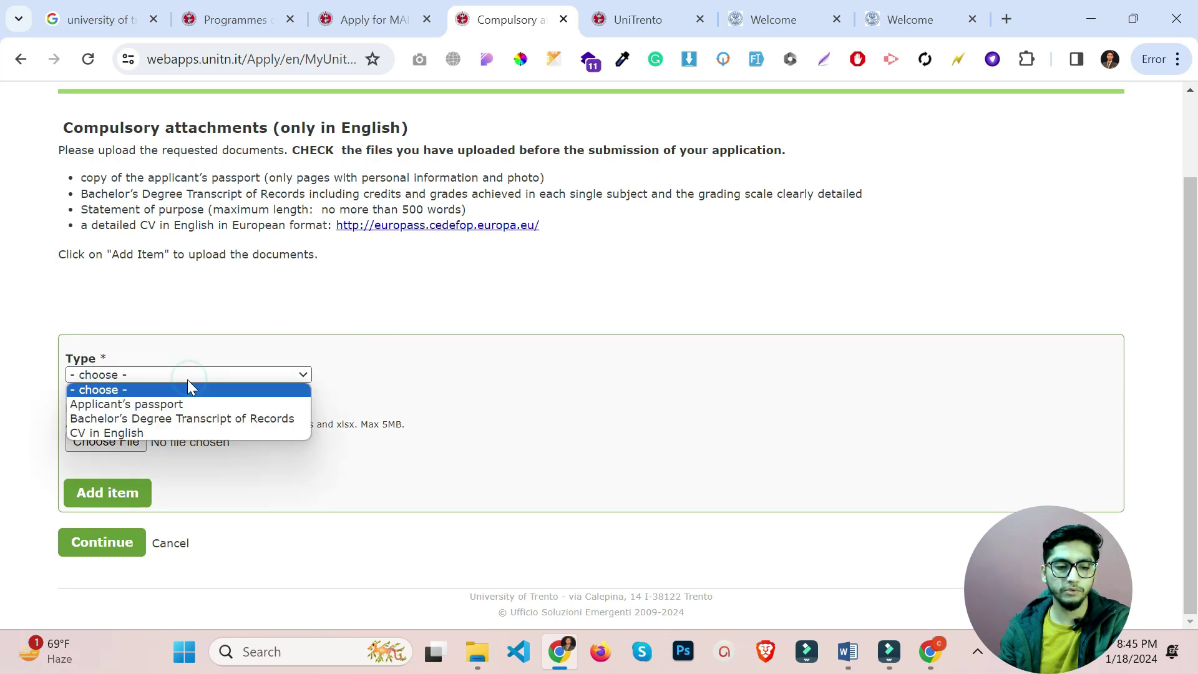
click(135, 404)
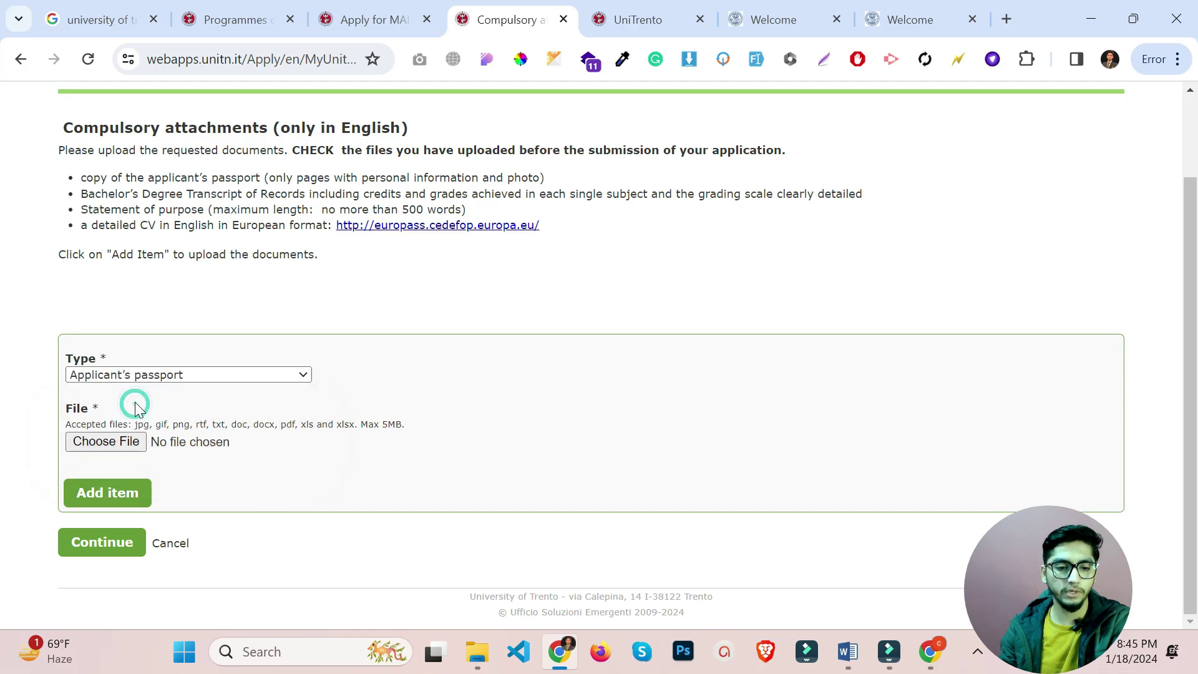
click(100, 444)
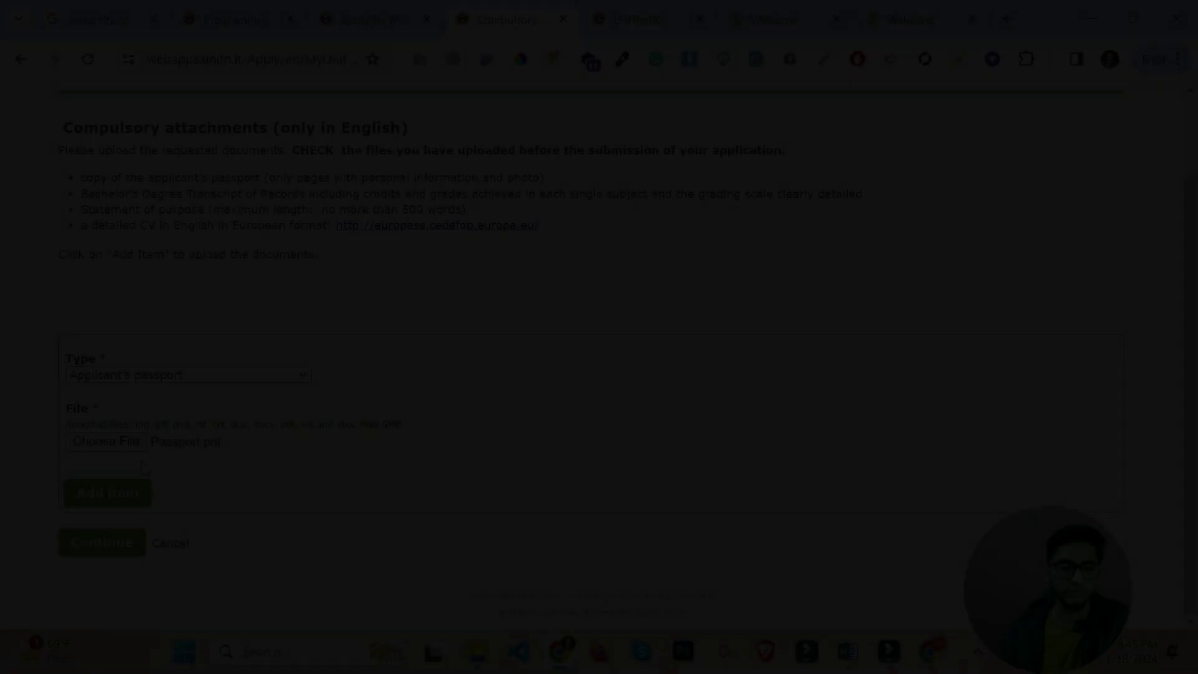
click(120, 493)
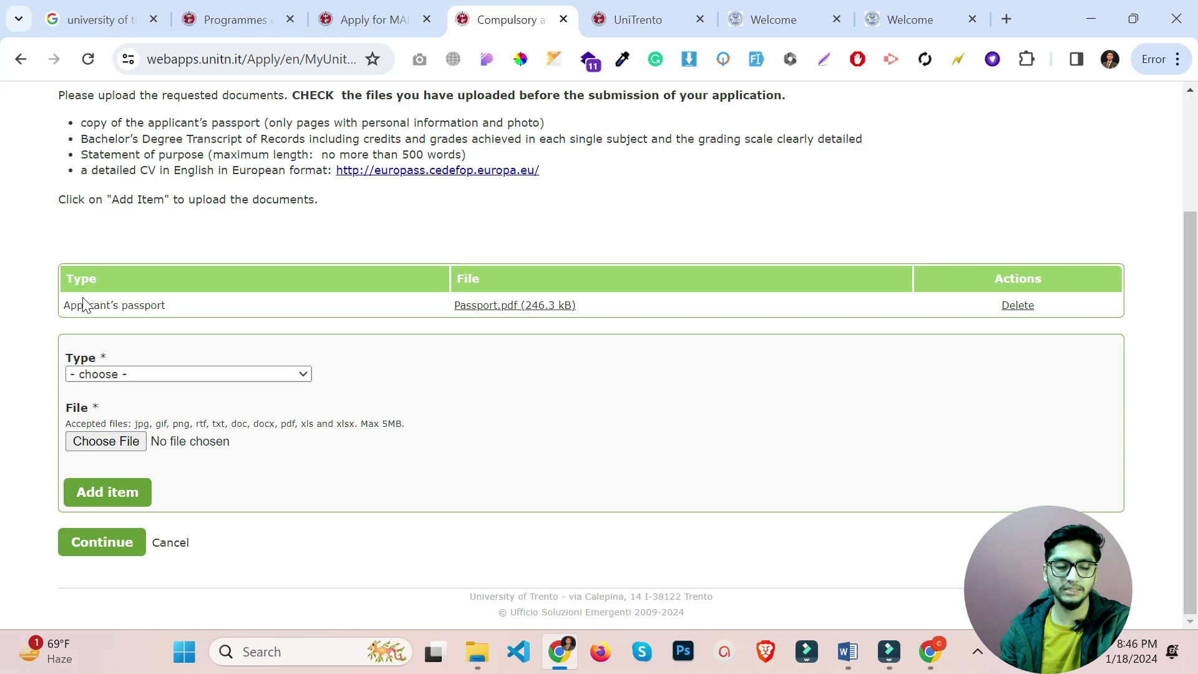
Close the attachment type list without adding another item and return to the application summary.
click(167, 377)
click(590, 384)
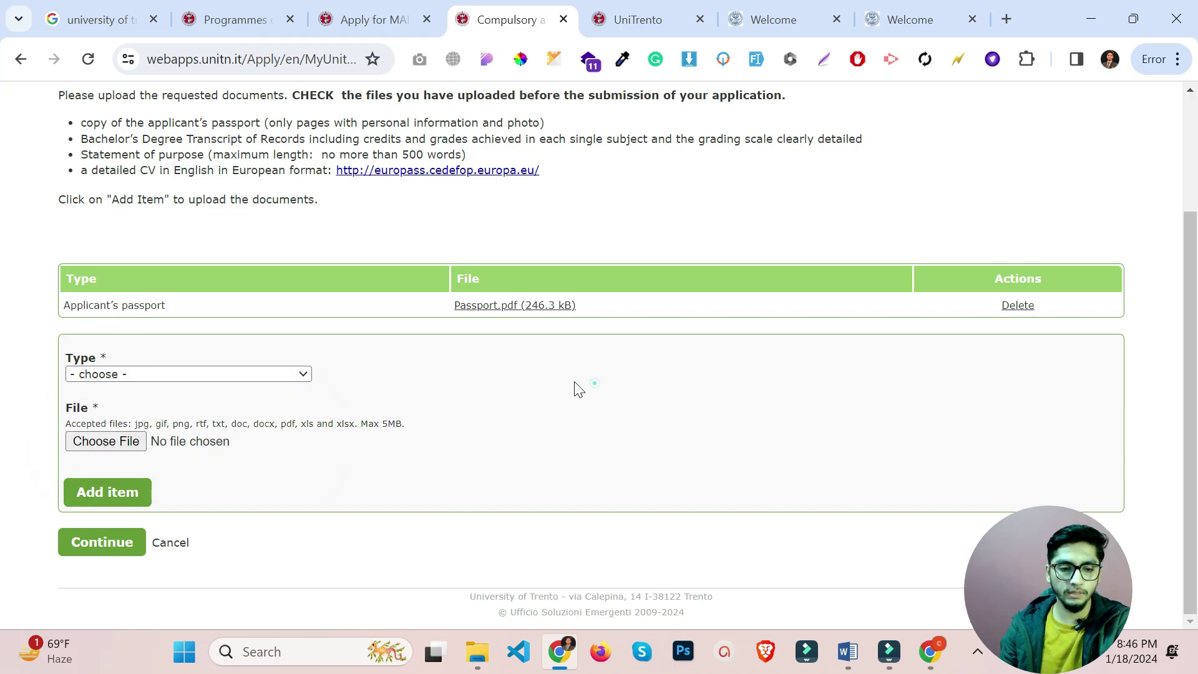
click(130, 373)
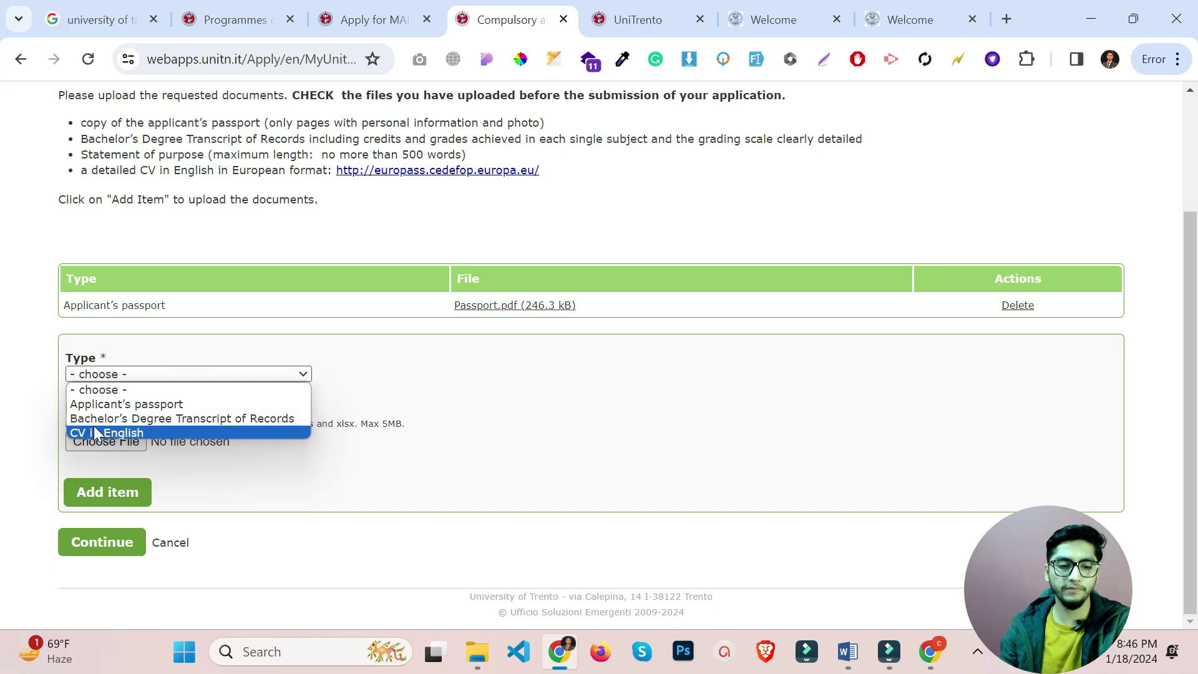
click(421, 476)
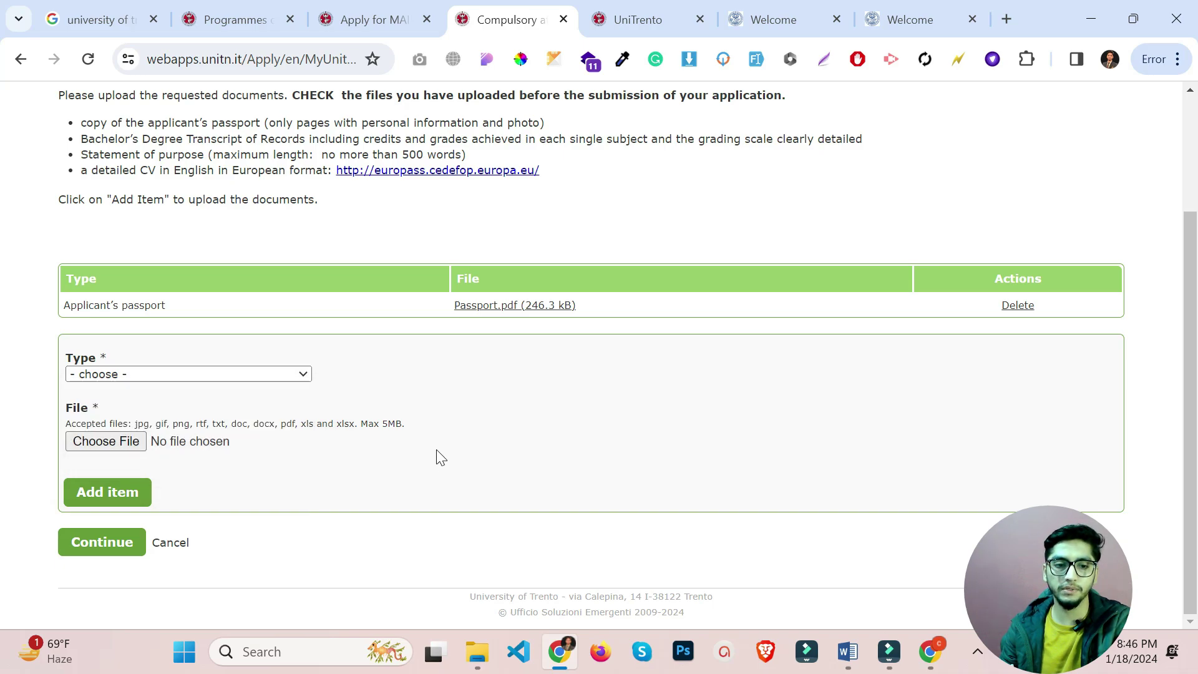
click(109, 550)
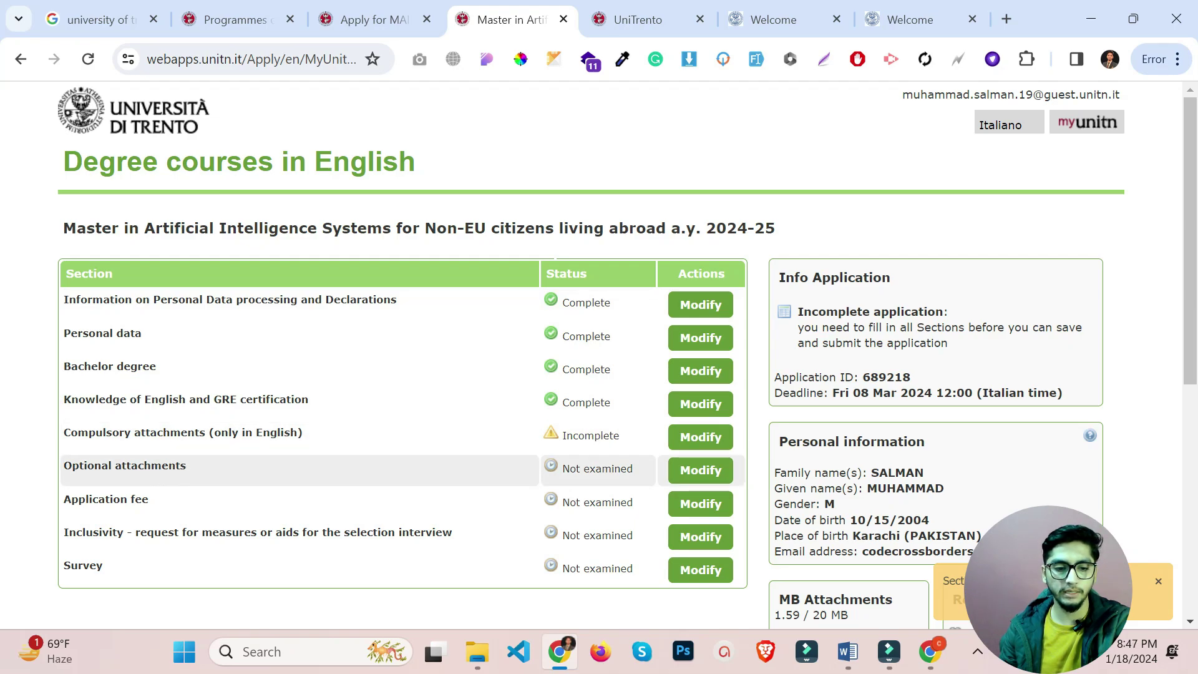
click(703, 479)
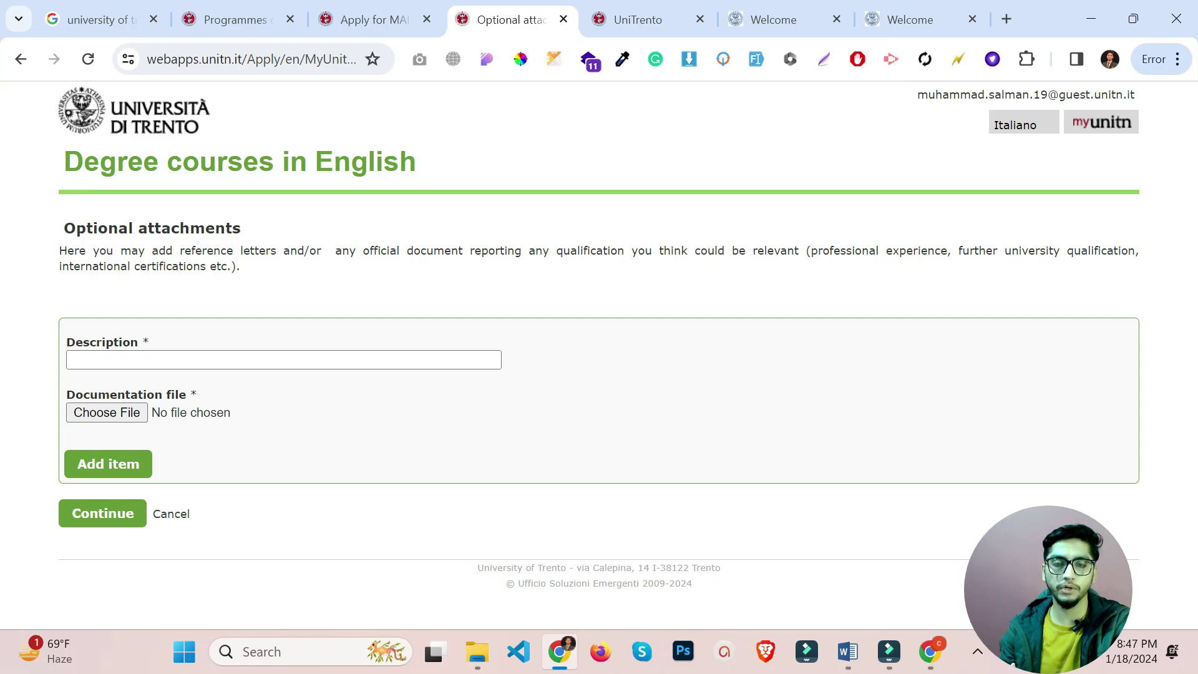
drag(181, 251, 244, 250)
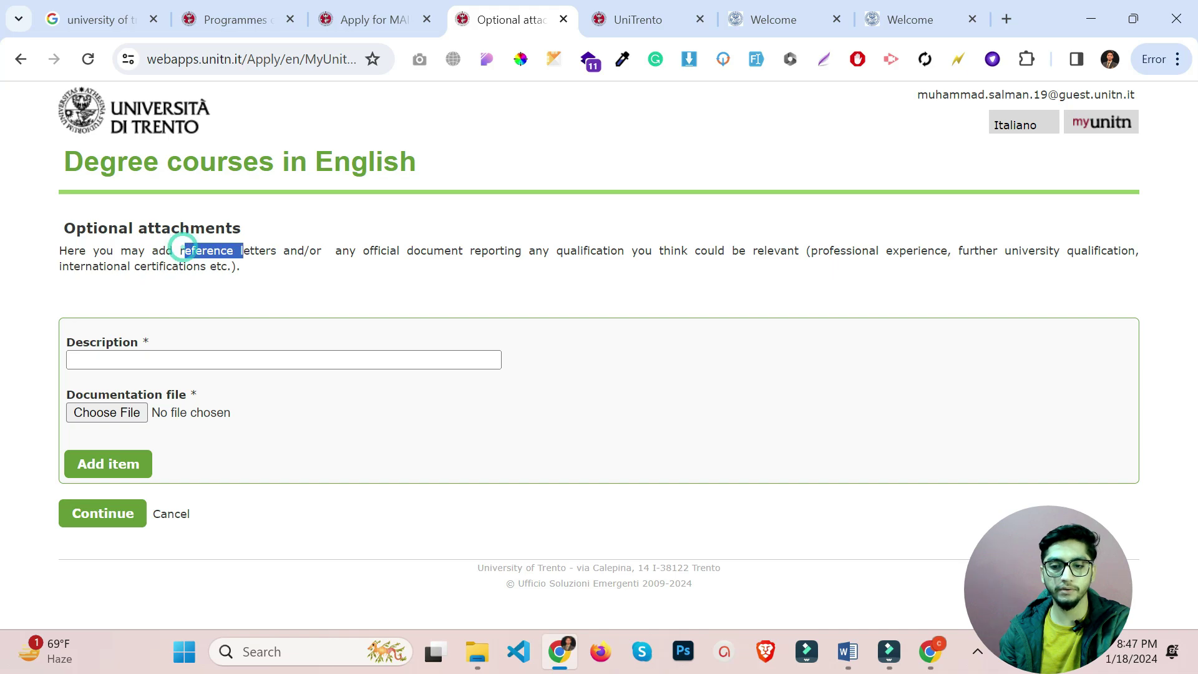
click(175, 244)
drag(829, 250, 876, 250)
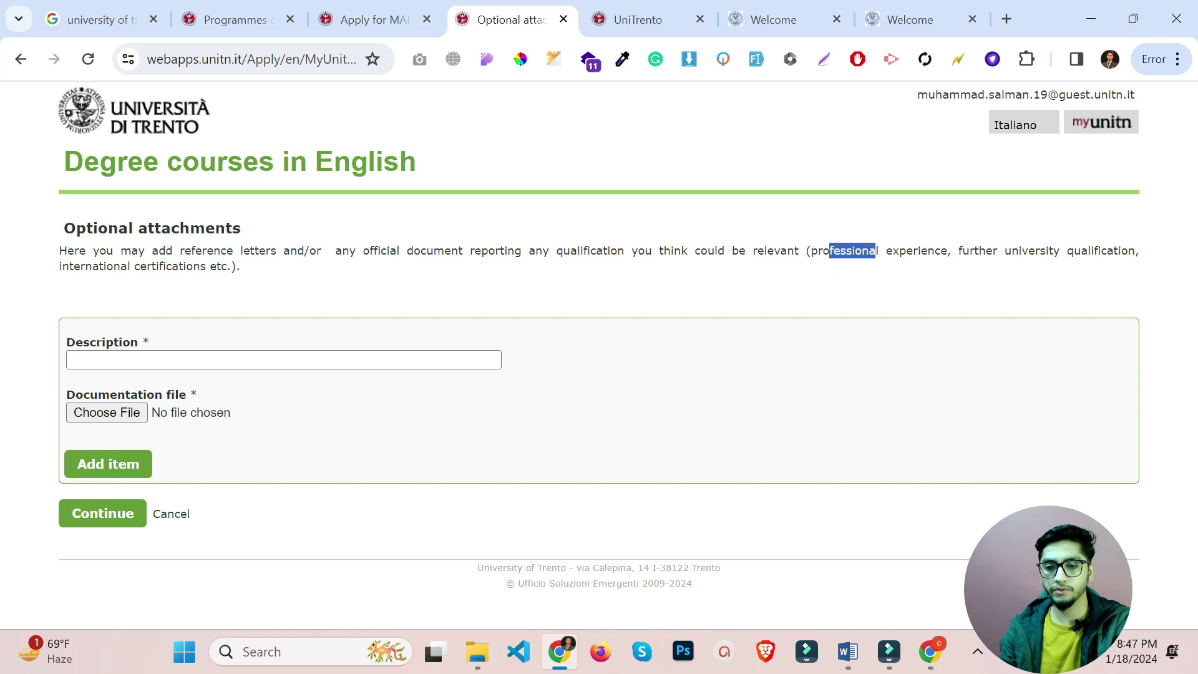
click(997, 270)
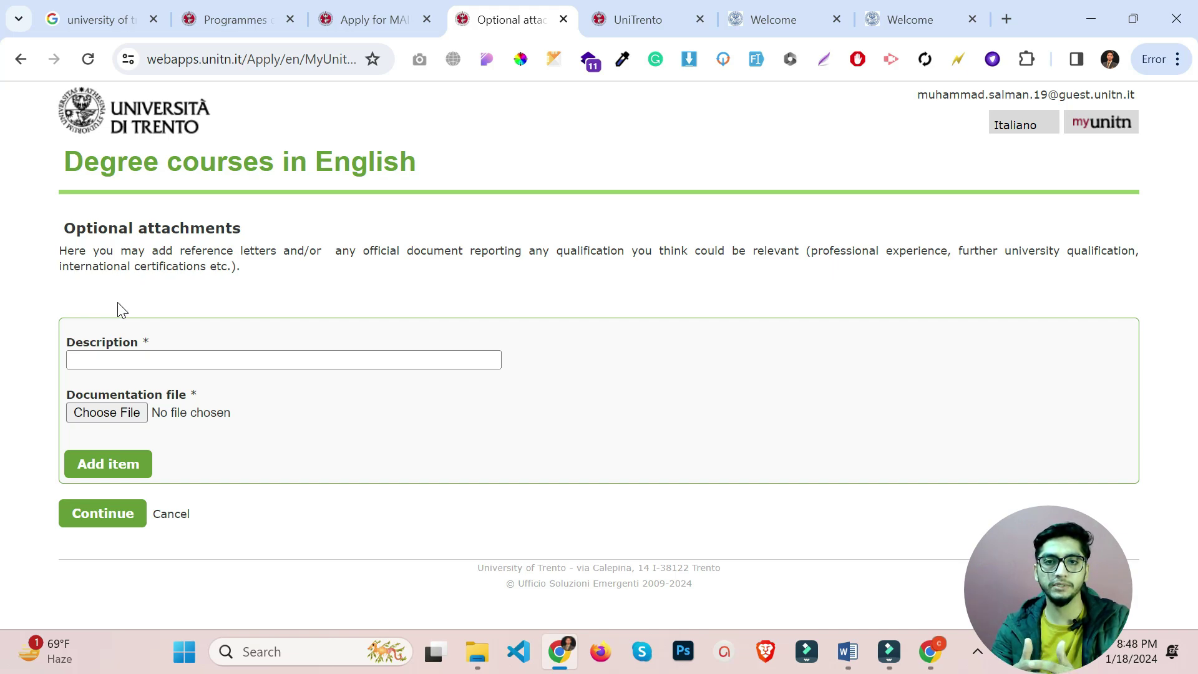
Attach Skills-Certificate.pdf with description 'test', check the uploaded PDF, and return to the overview.
click(113, 412)
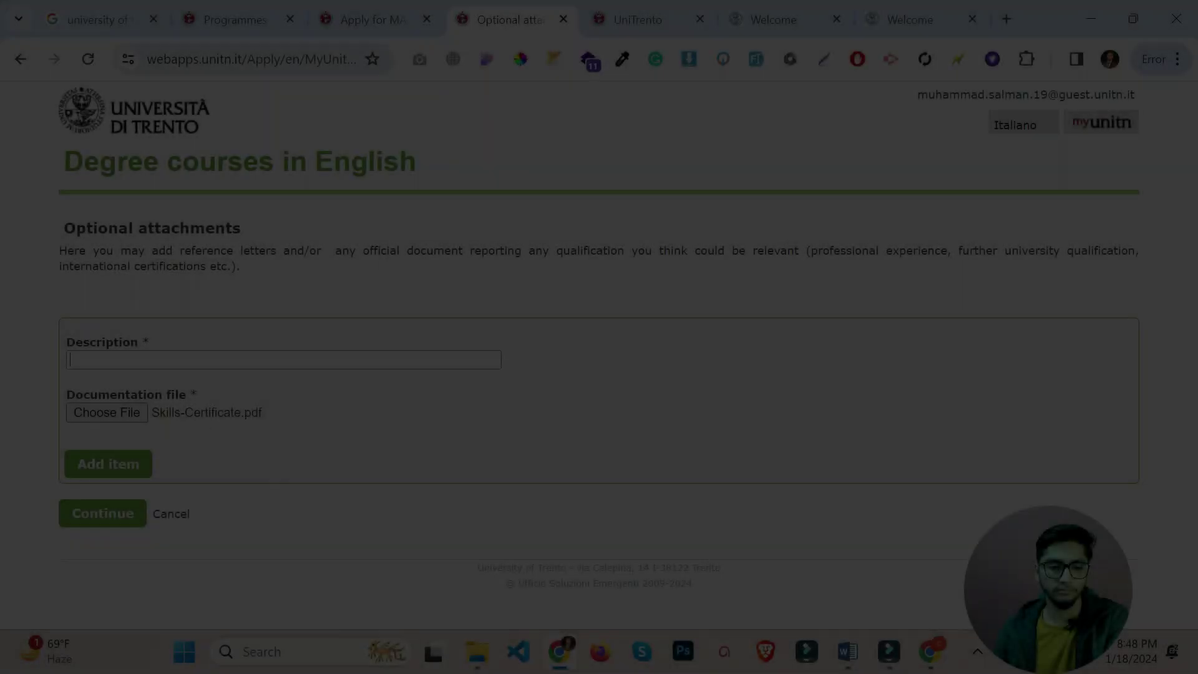
click(206, 360)
text(test)
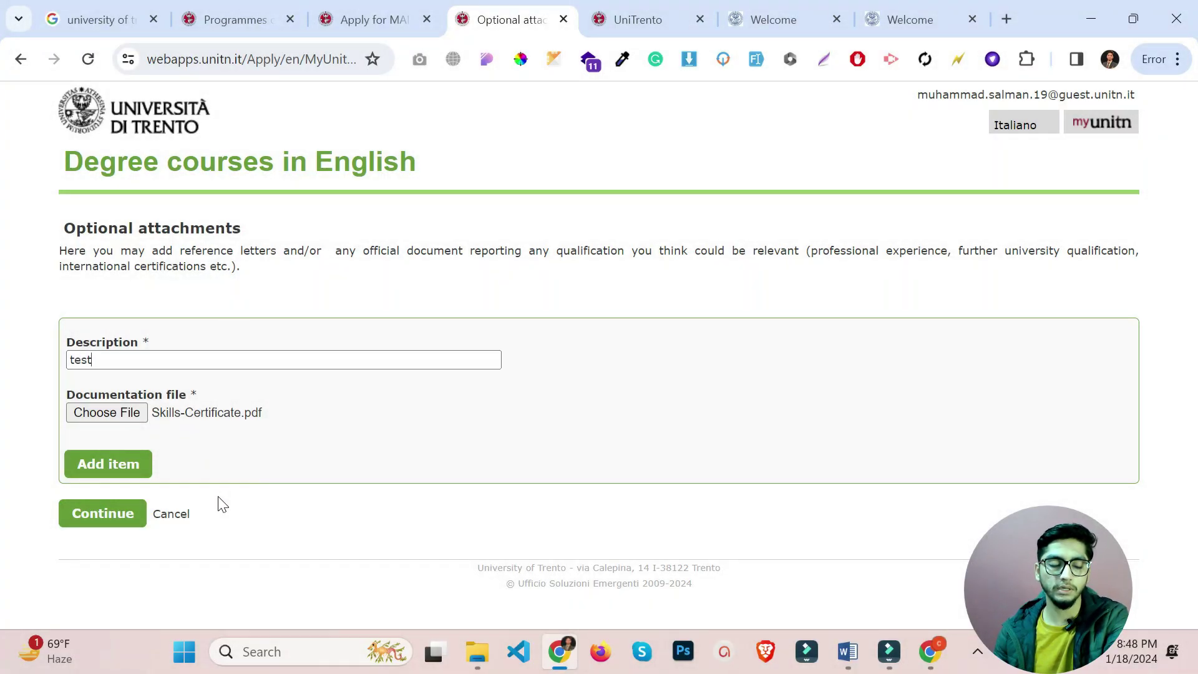
click(121, 473)
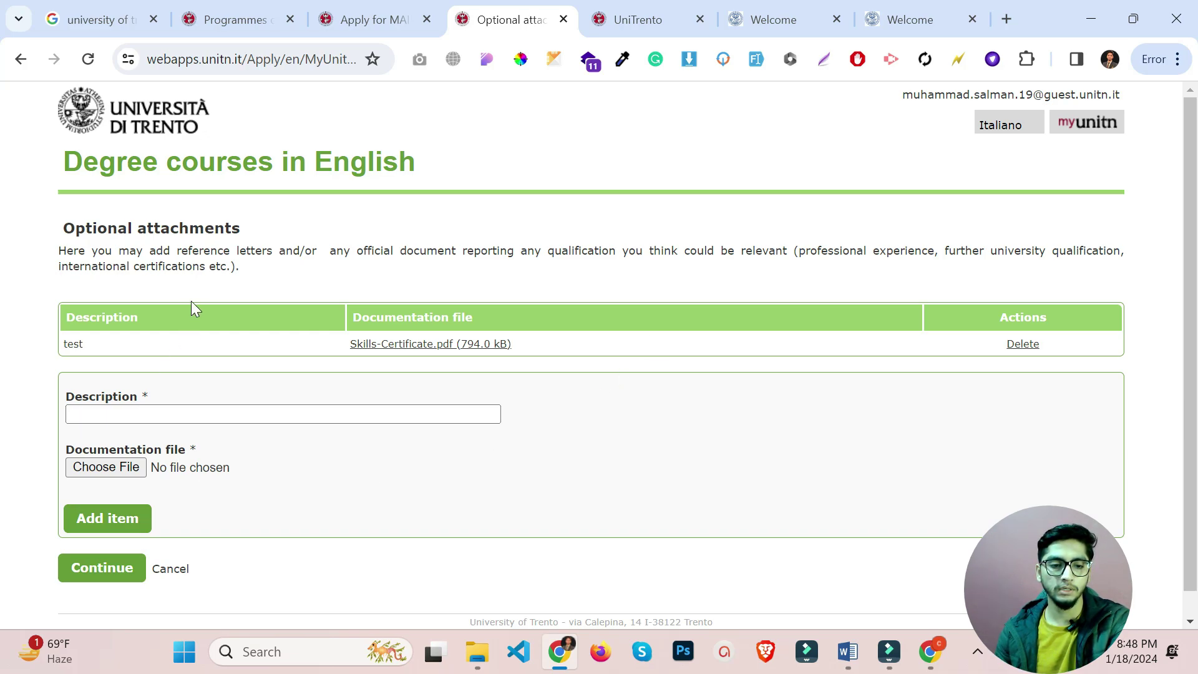
click(373, 343)
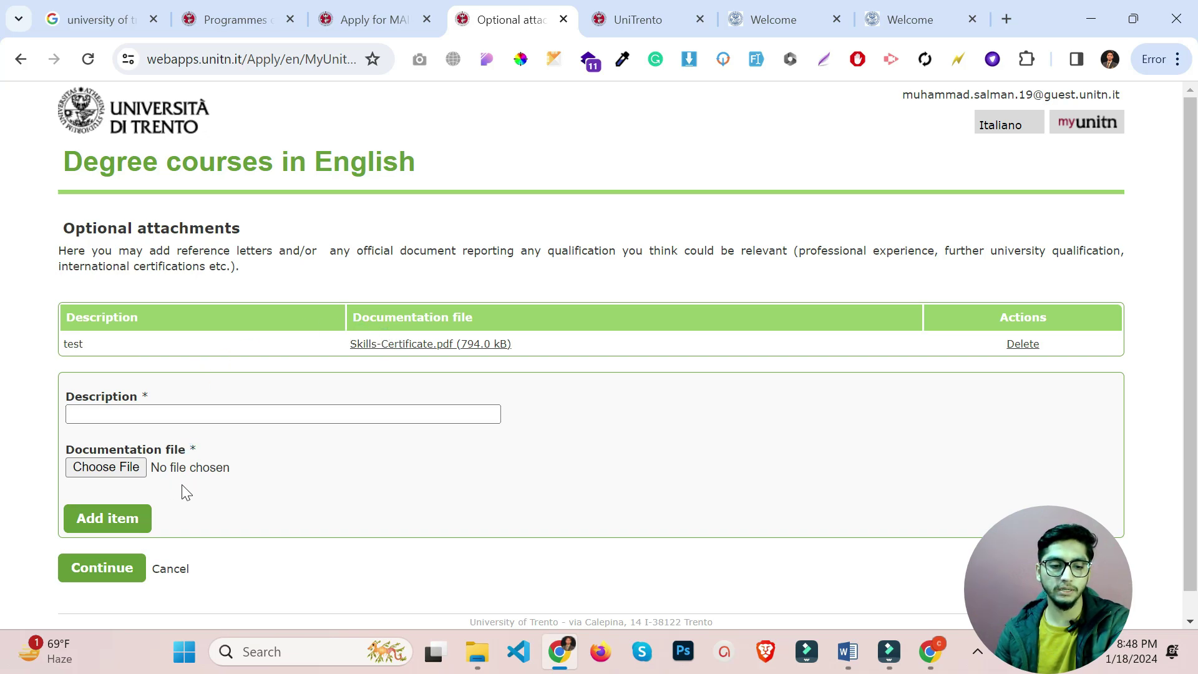
click(104, 574)
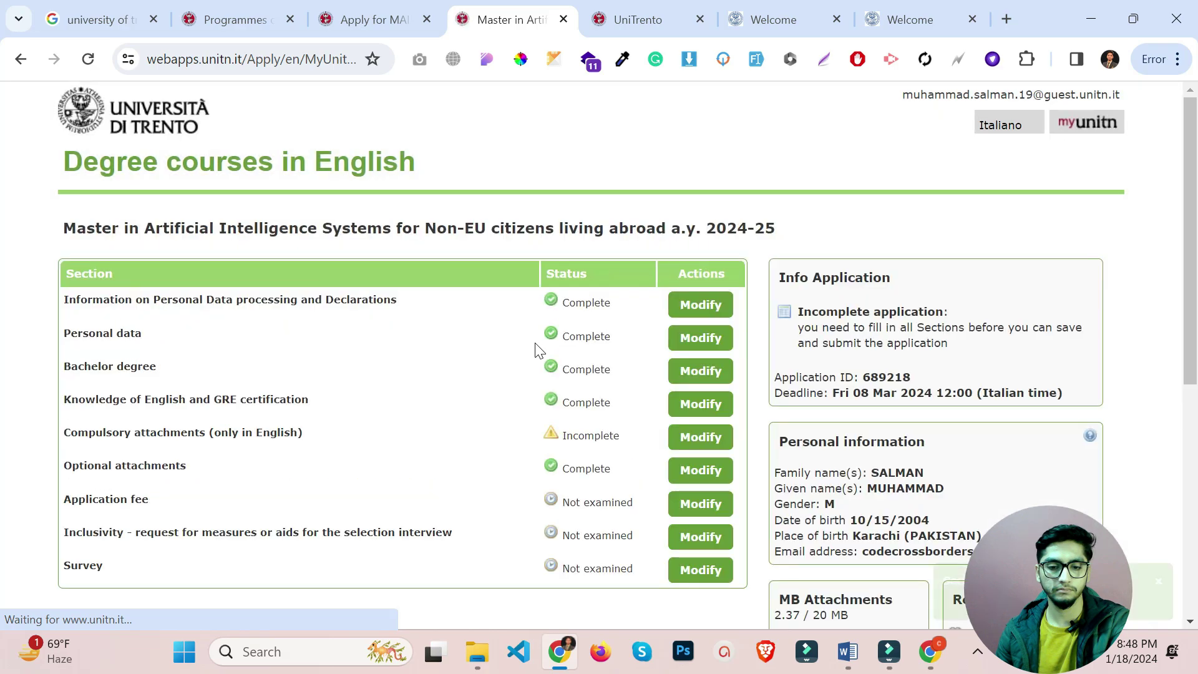
Answer No to special interview measures in the Inclusivity section and save.
scroll(536, 351, down, 2)
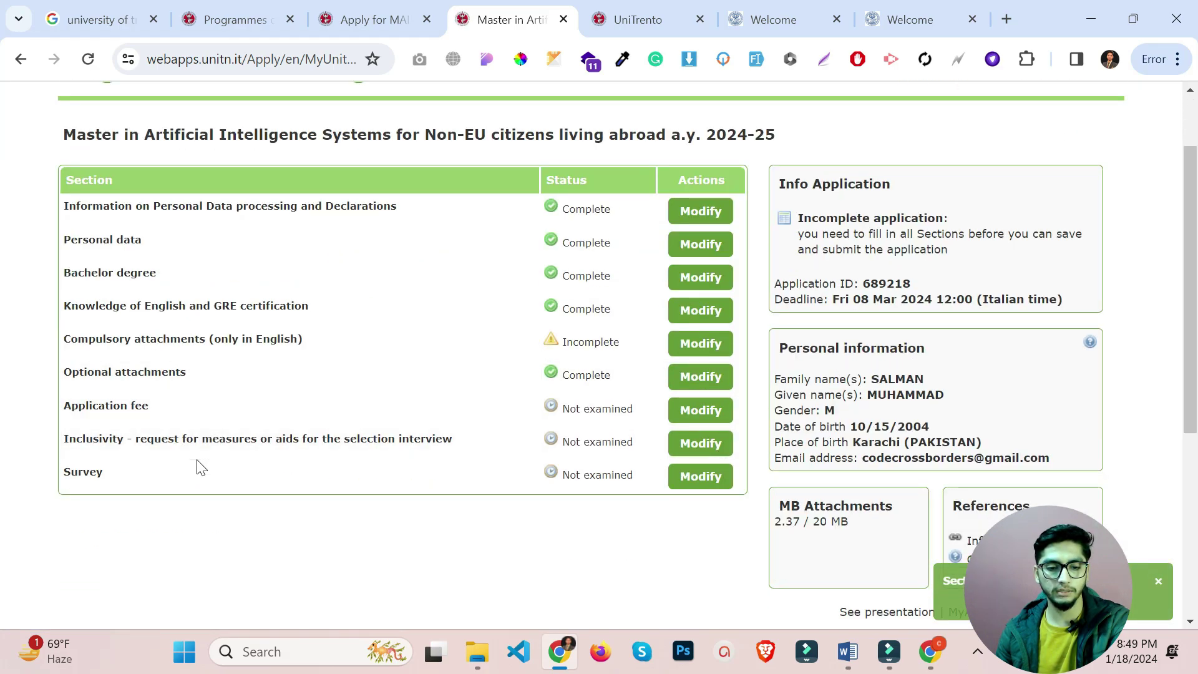
click(700, 443)
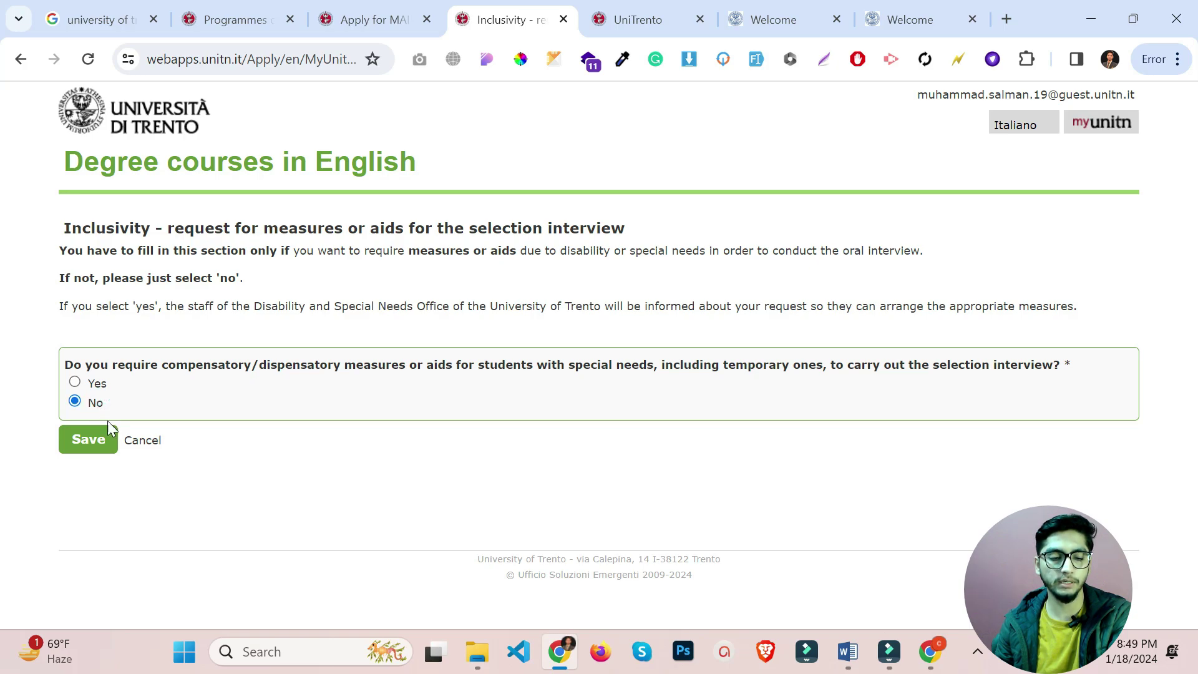
click(92, 447)
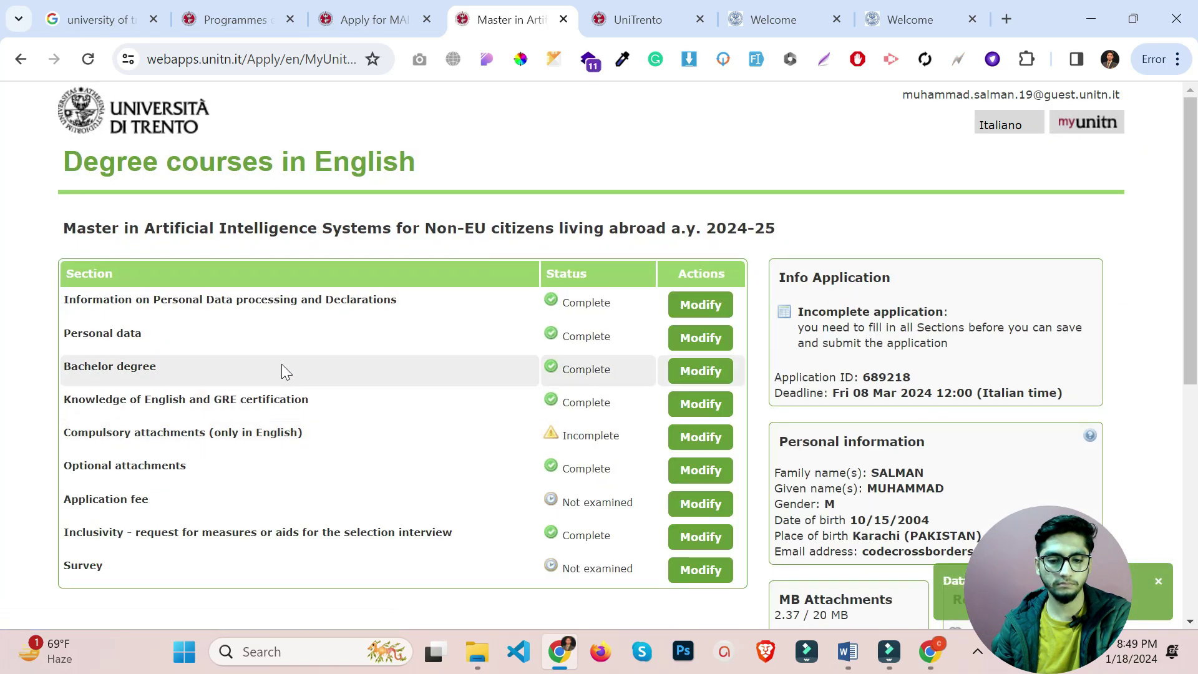
scroll(282, 368, down, 1)
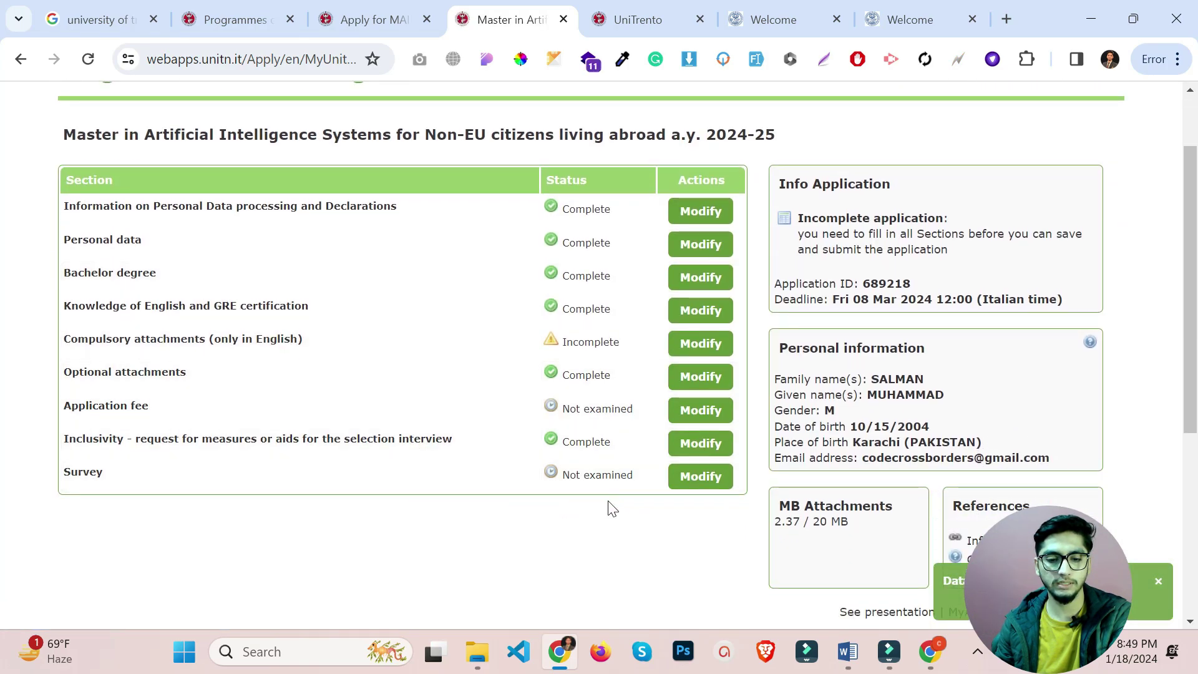
Fill in the survey with Search engine and UniTrento website, then save it.
click(701, 476)
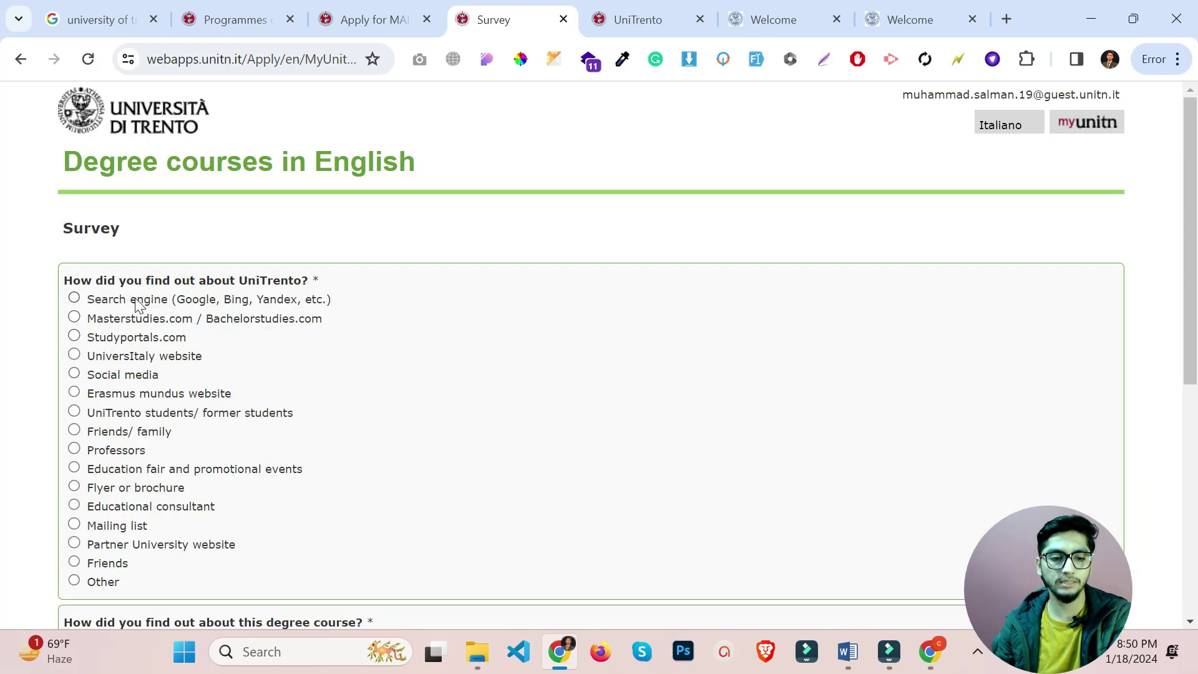
click(119, 301)
scroll(116, 310, down, 4)
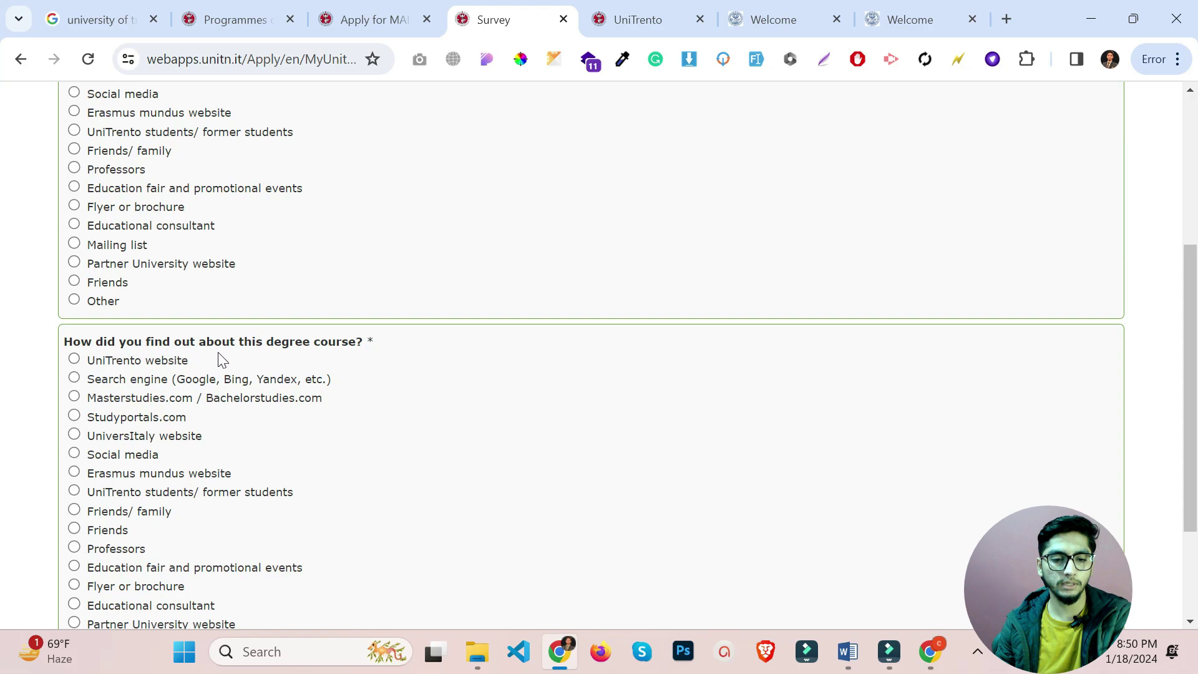
drag(267, 343, 370, 342)
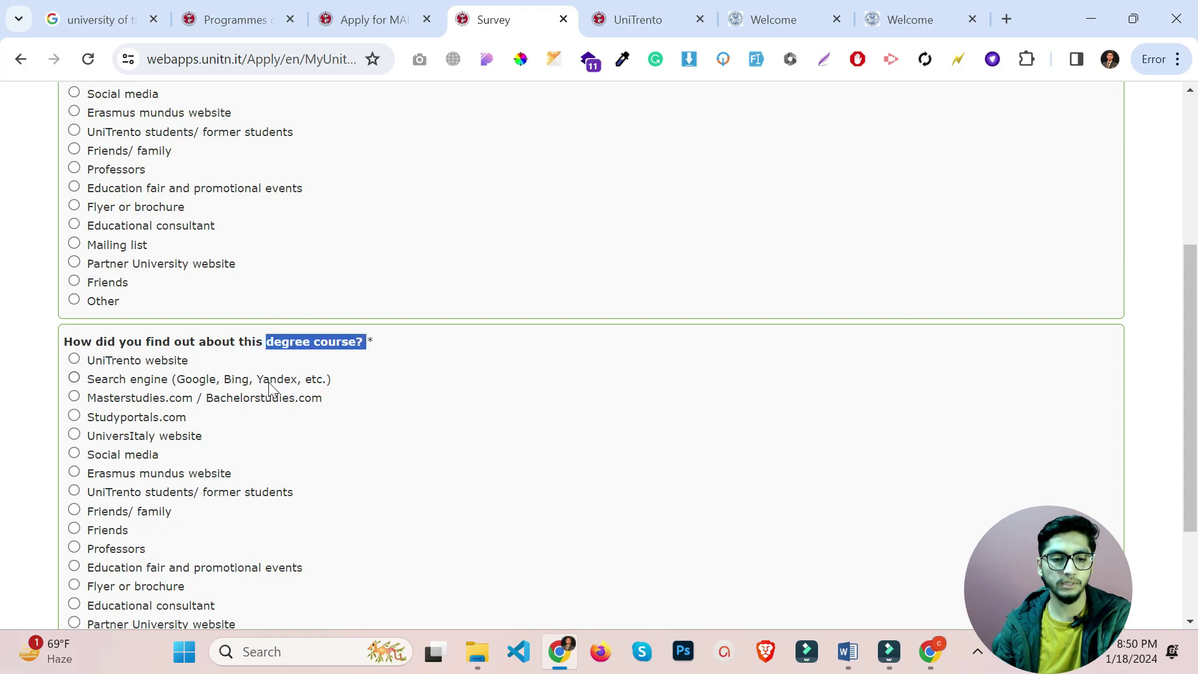
click(117, 358)
scroll(119, 353, down, 3)
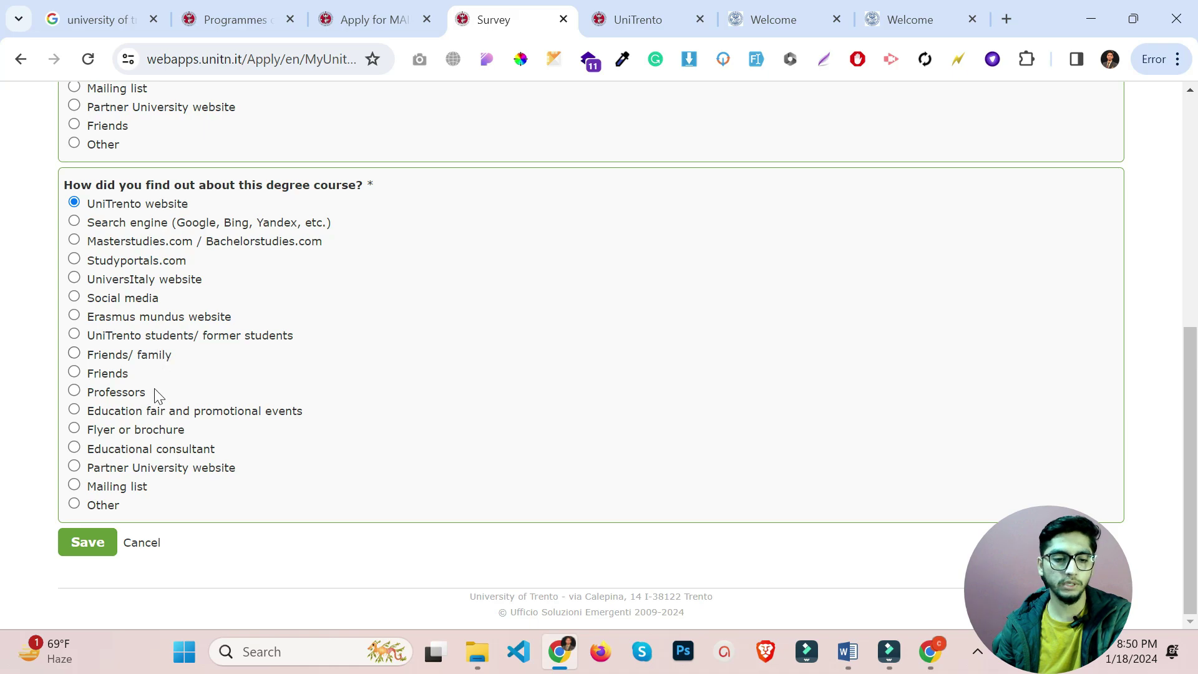
click(89, 544)
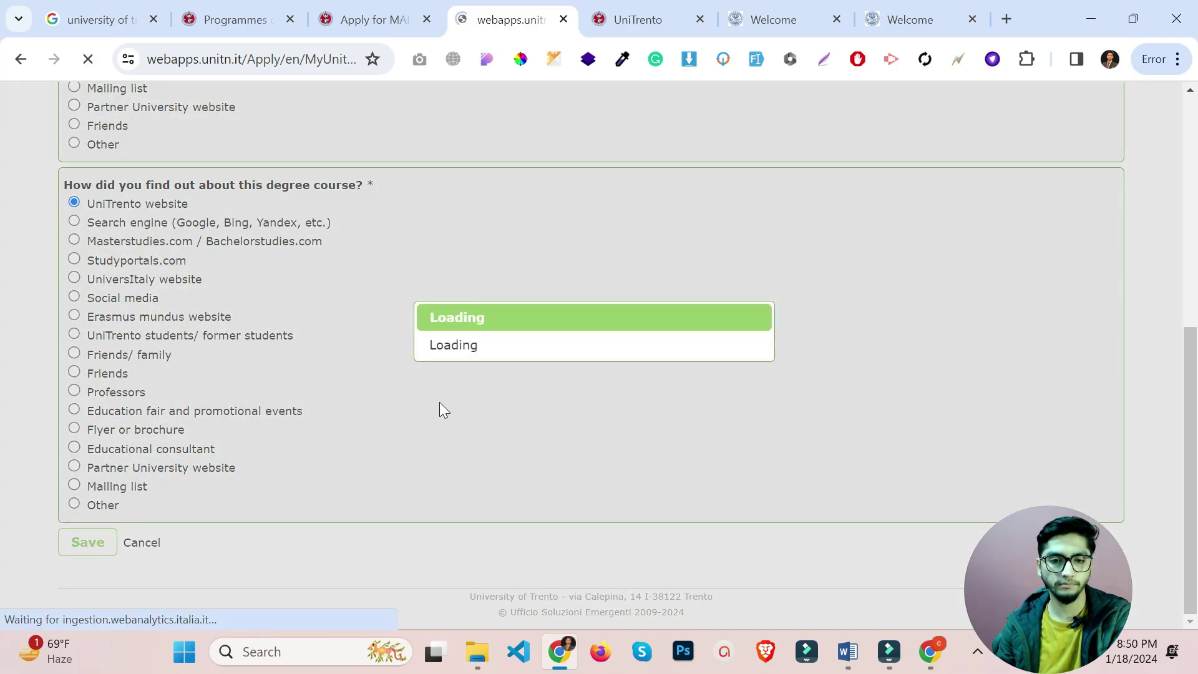
scroll(432, 400, down, 3)
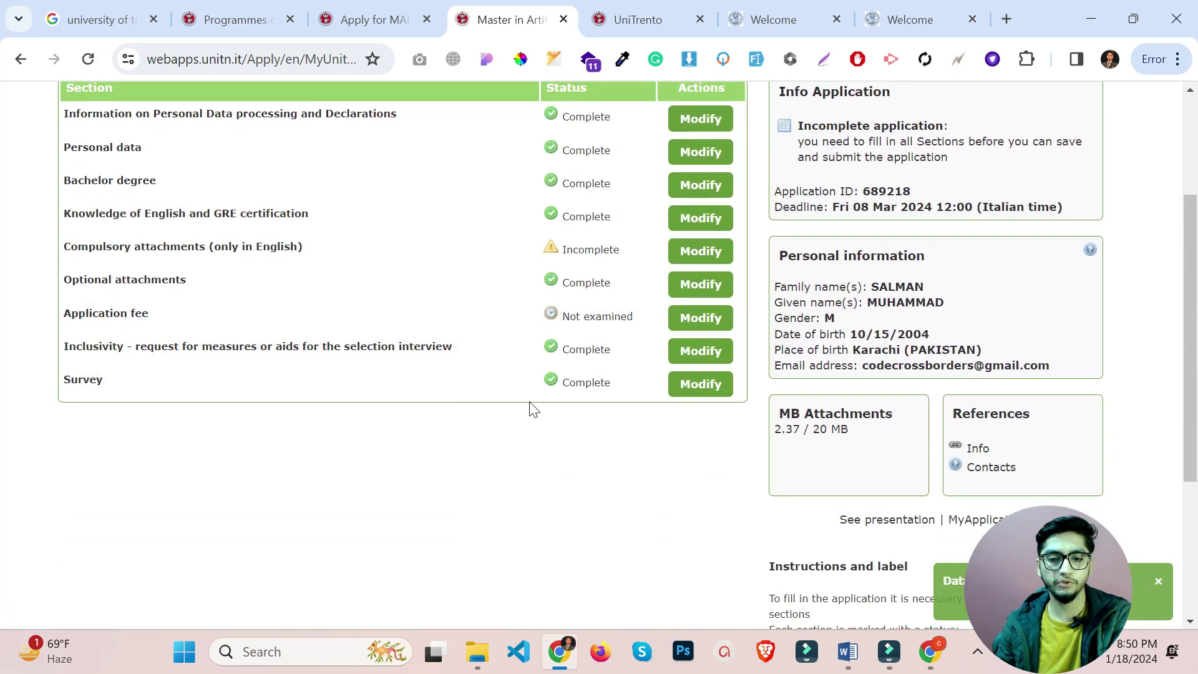
scroll(642, 246, up, 2)
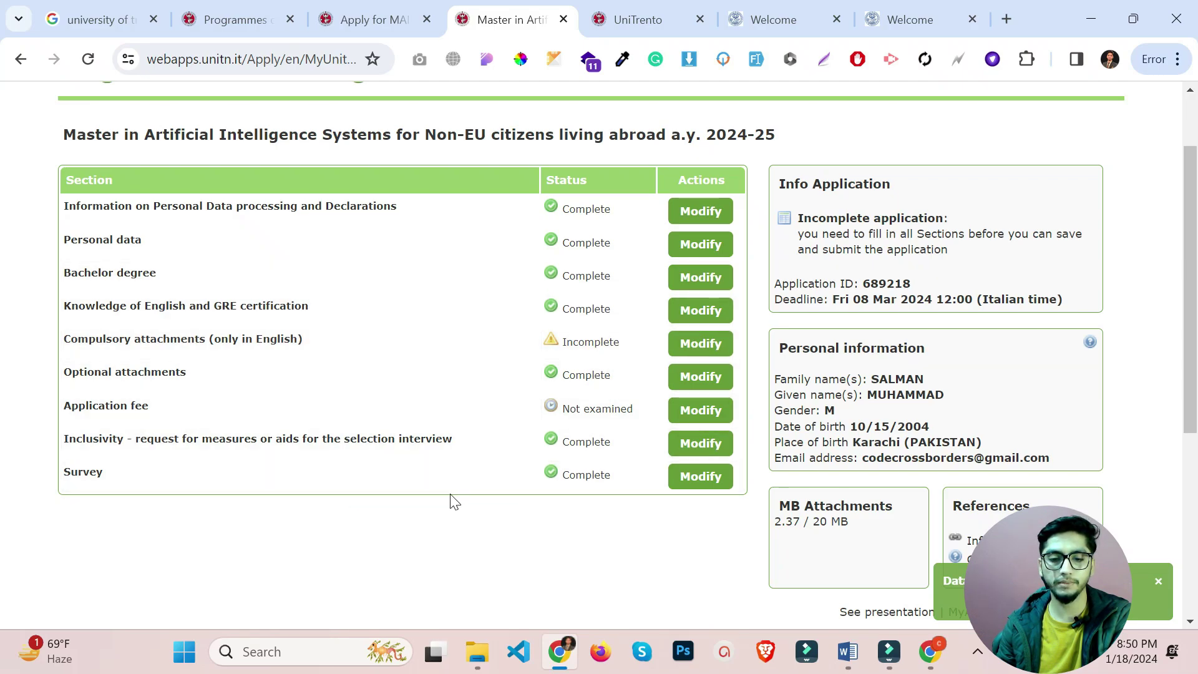
Open the 15.00 € Application fee, download its payment slip, and go to online payment.
click(690, 408)
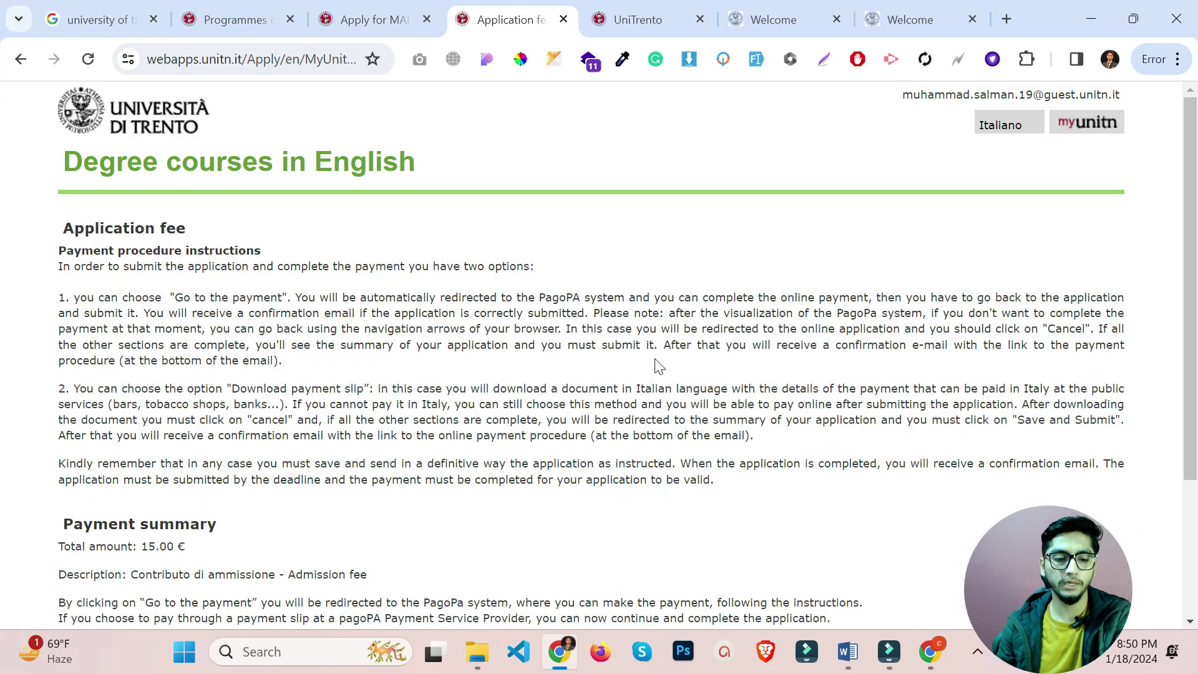
scroll(656, 369, down, 3)
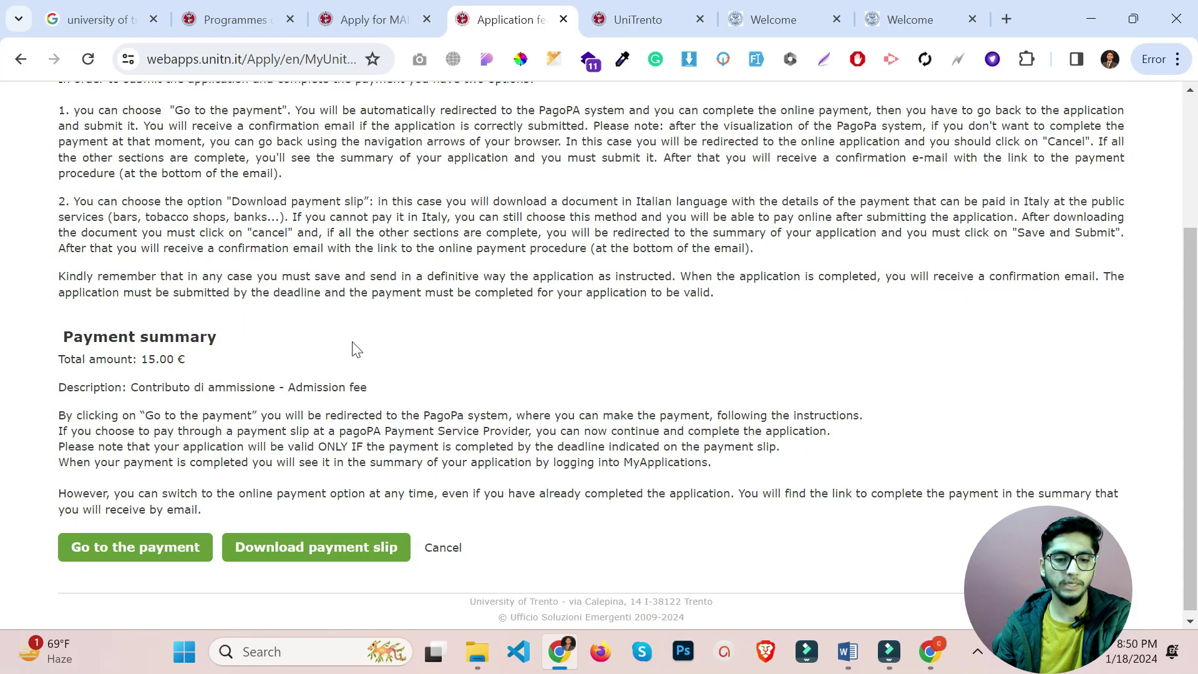
drag(58, 359, 200, 364)
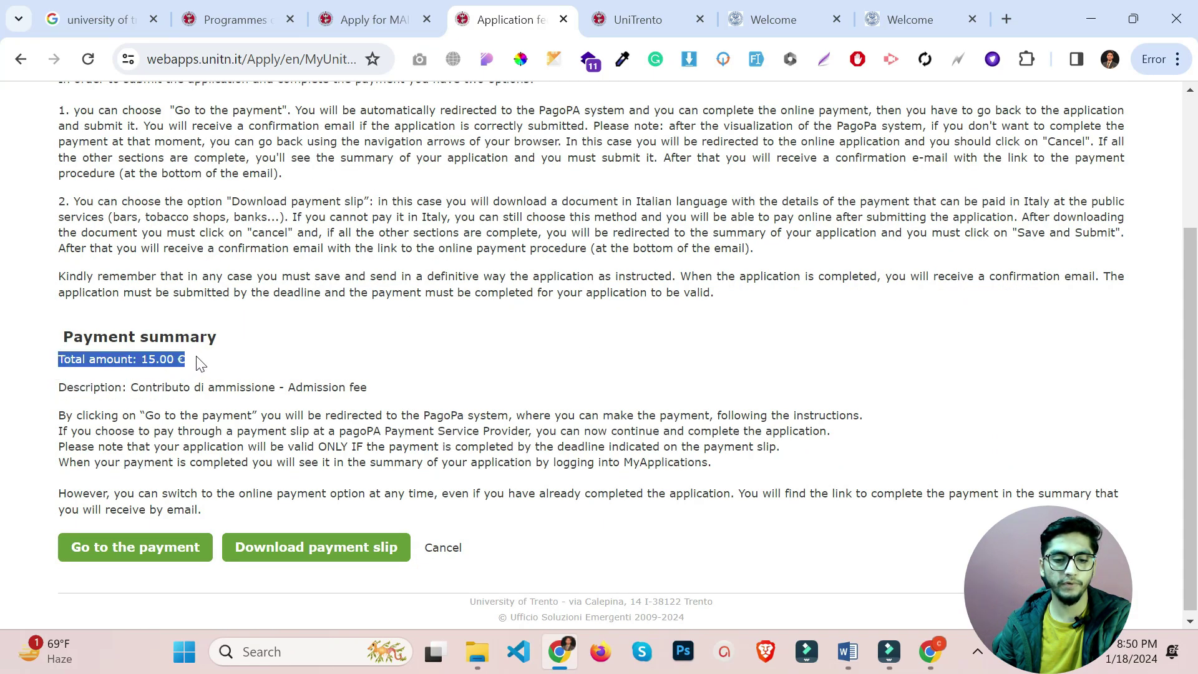
click(307, 554)
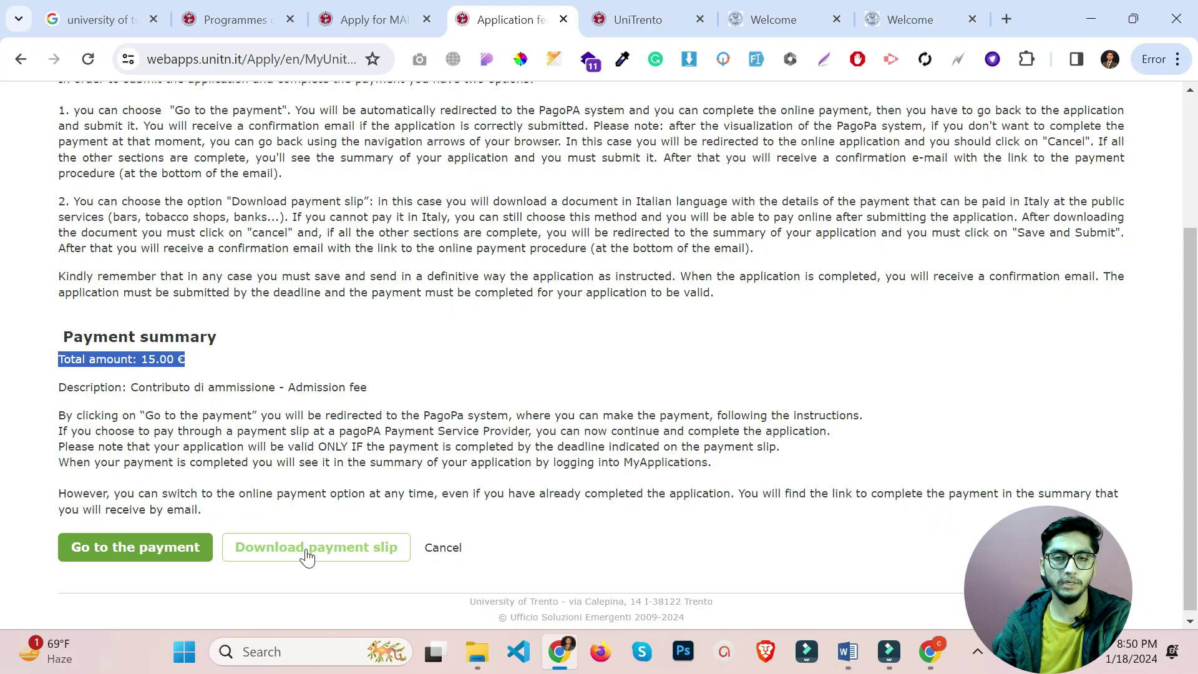
click(130, 549)
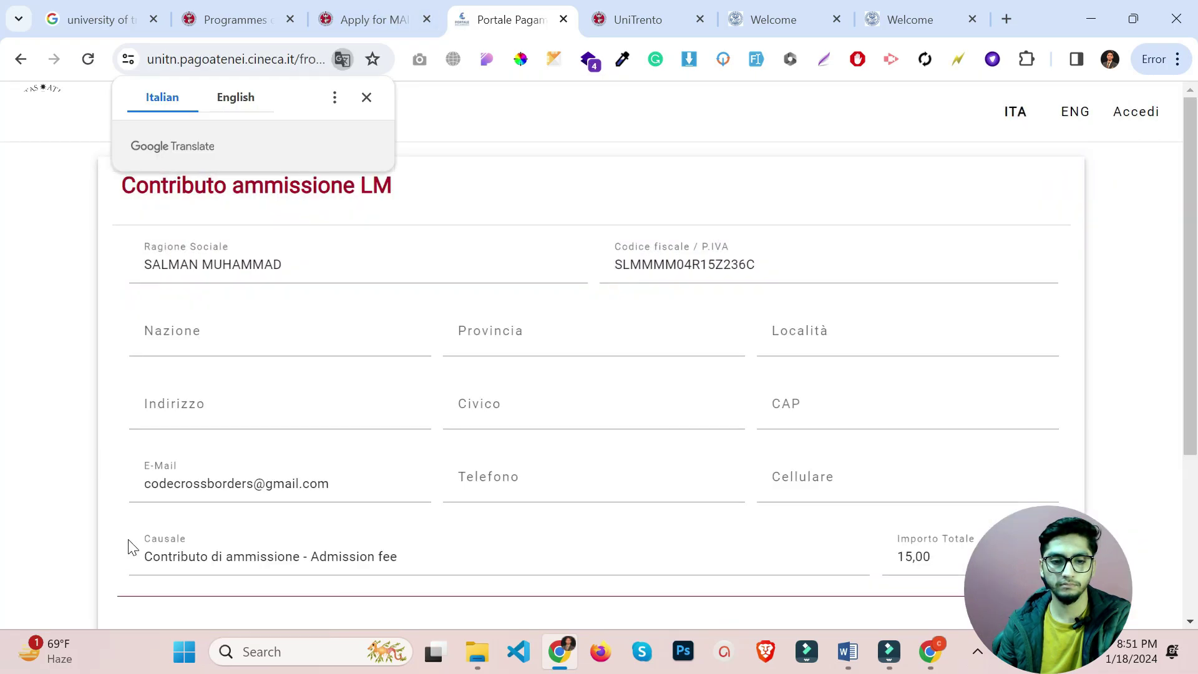
Dismiss the translation prompt and accept all cookies on the PagoAtenei page.
click(367, 98)
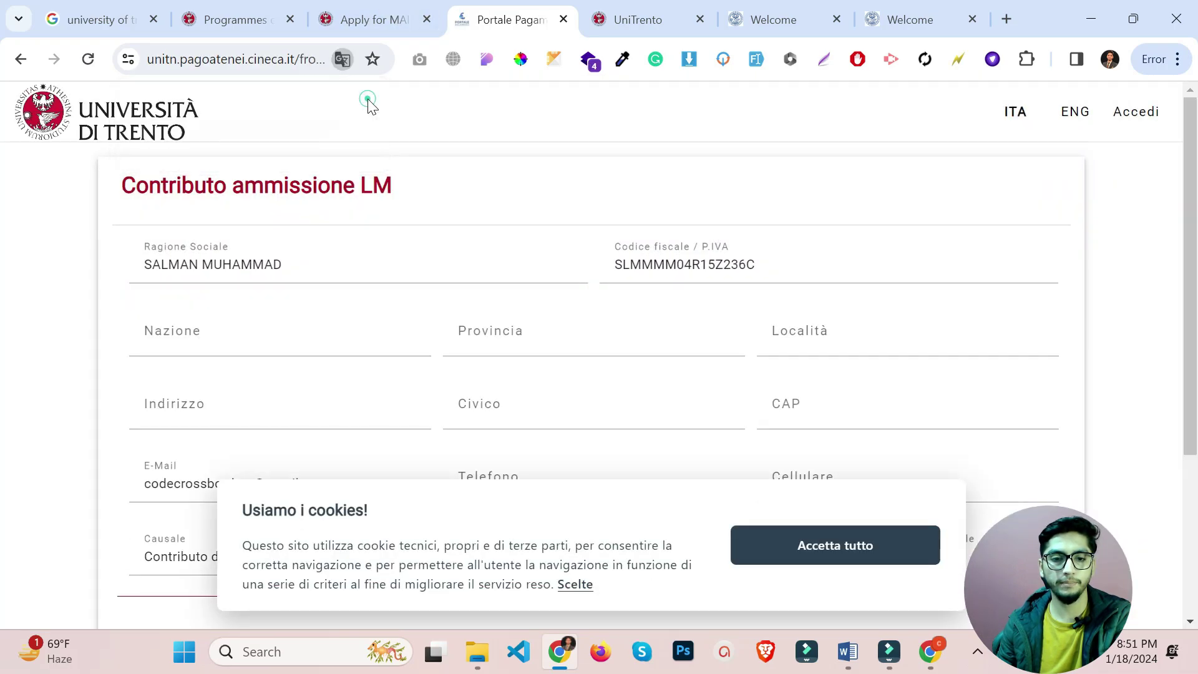
scroll(437, 187, down, 4)
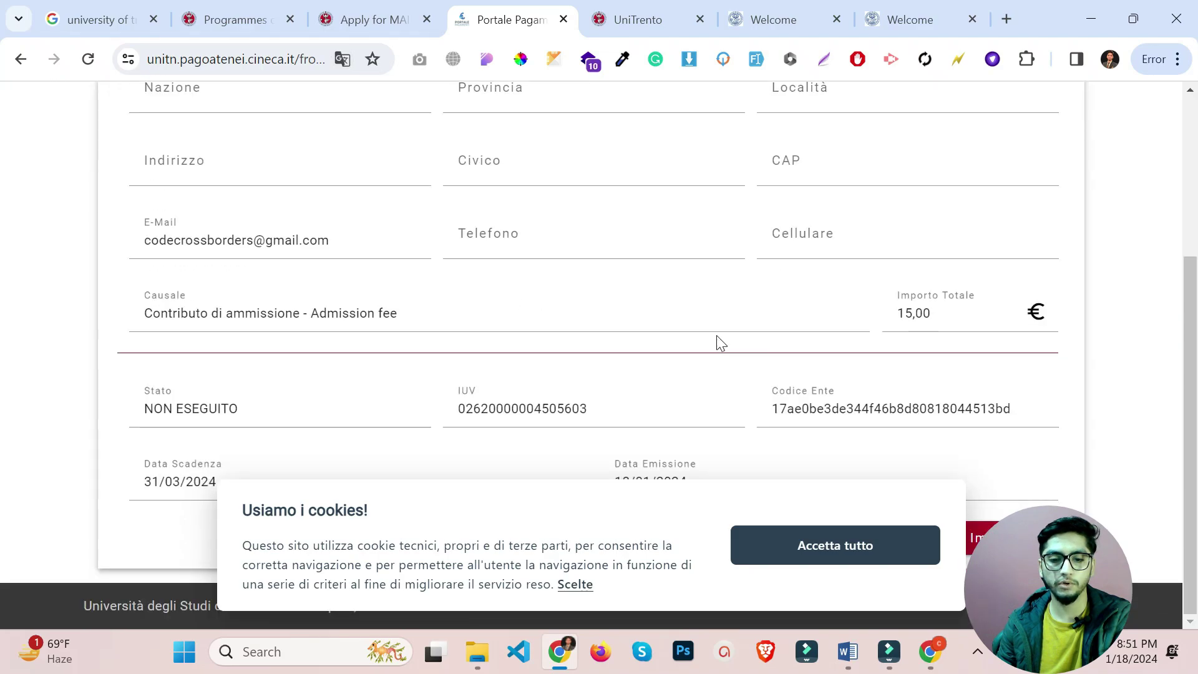
drag(615, 524, 471, 498)
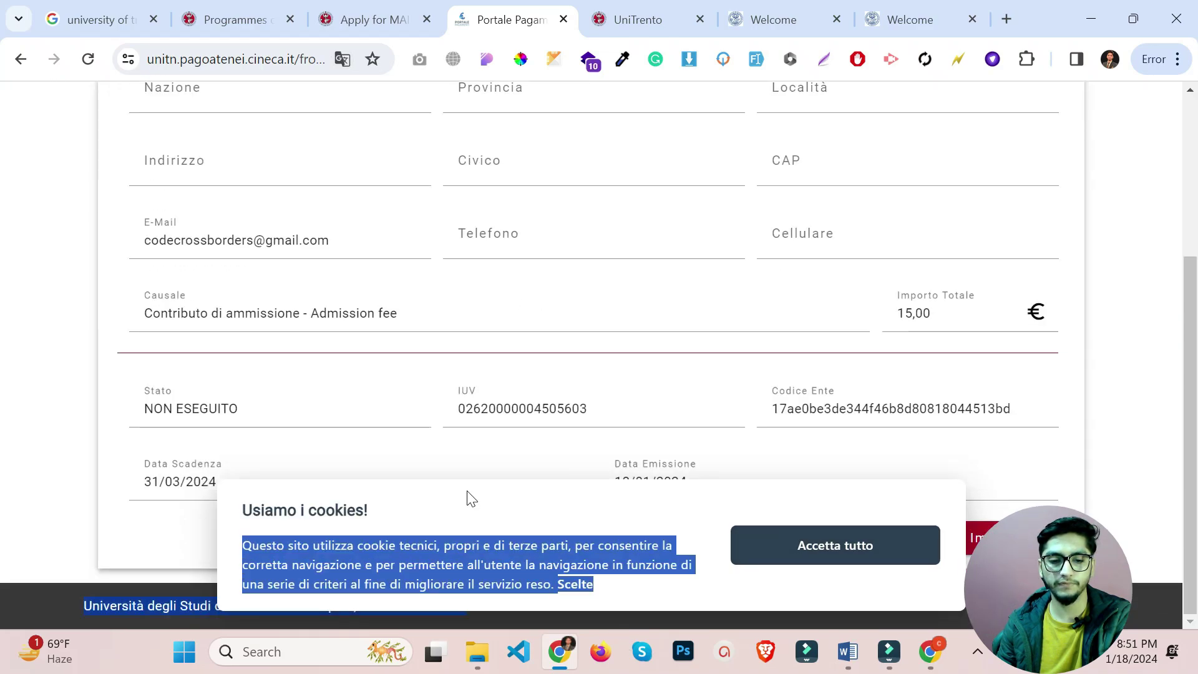
scroll(471, 498, up, 3)
click(250, 274)
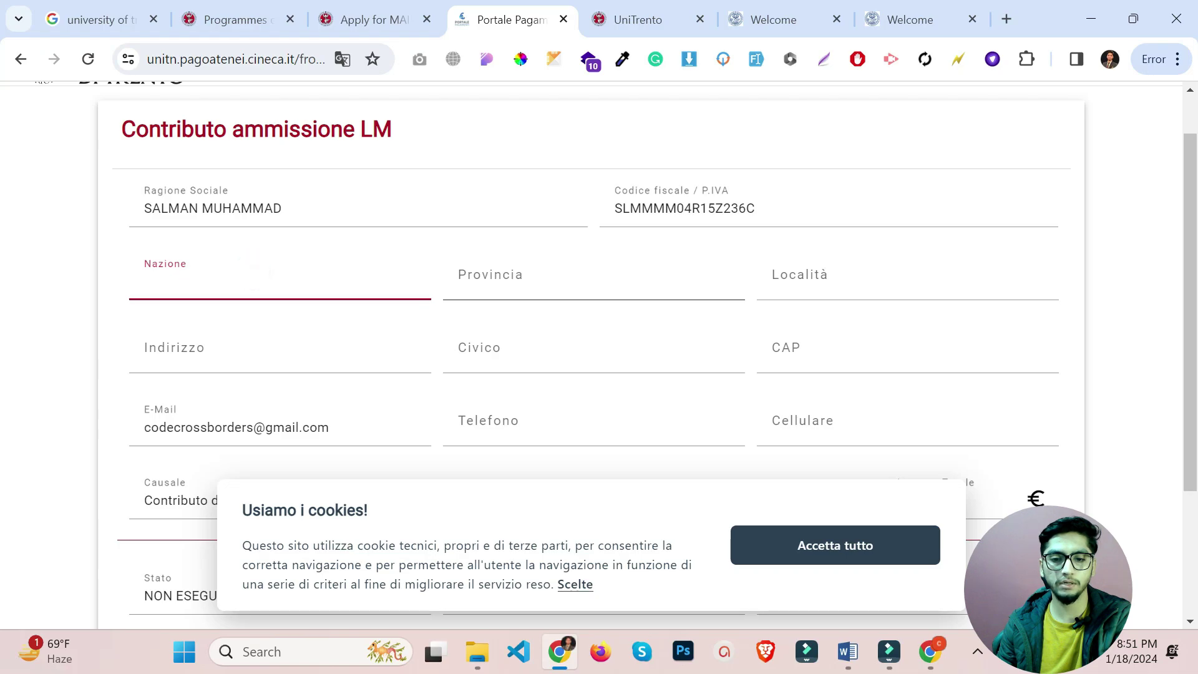
scroll(812, 312, down, 3)
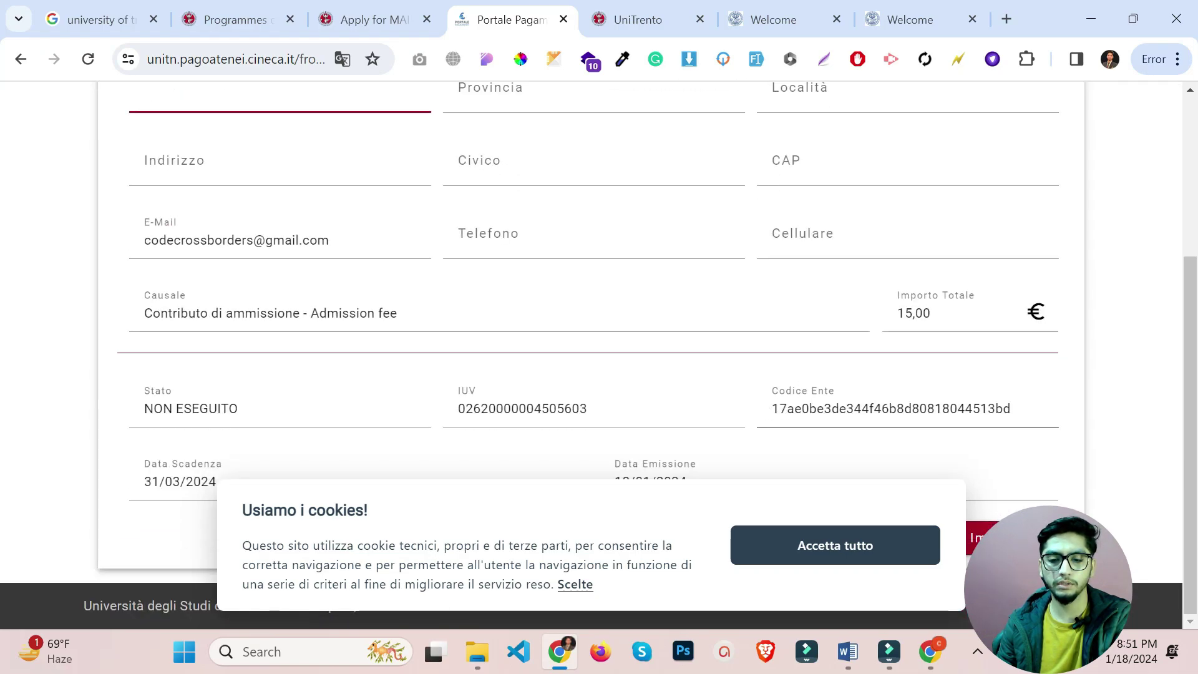
click(872, 552)
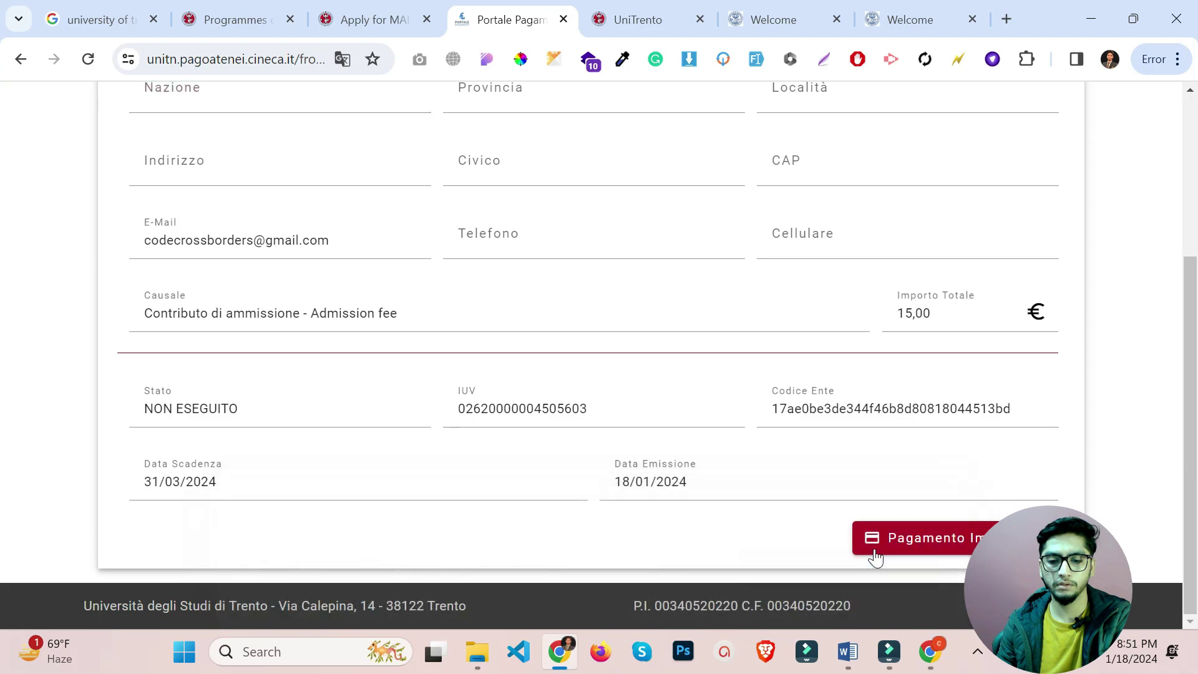
Translate the payment page into English and proceed to immediate payment of the 15,00 € fee.
right_click(46, 357)
scroll(143, 299, down, 5)
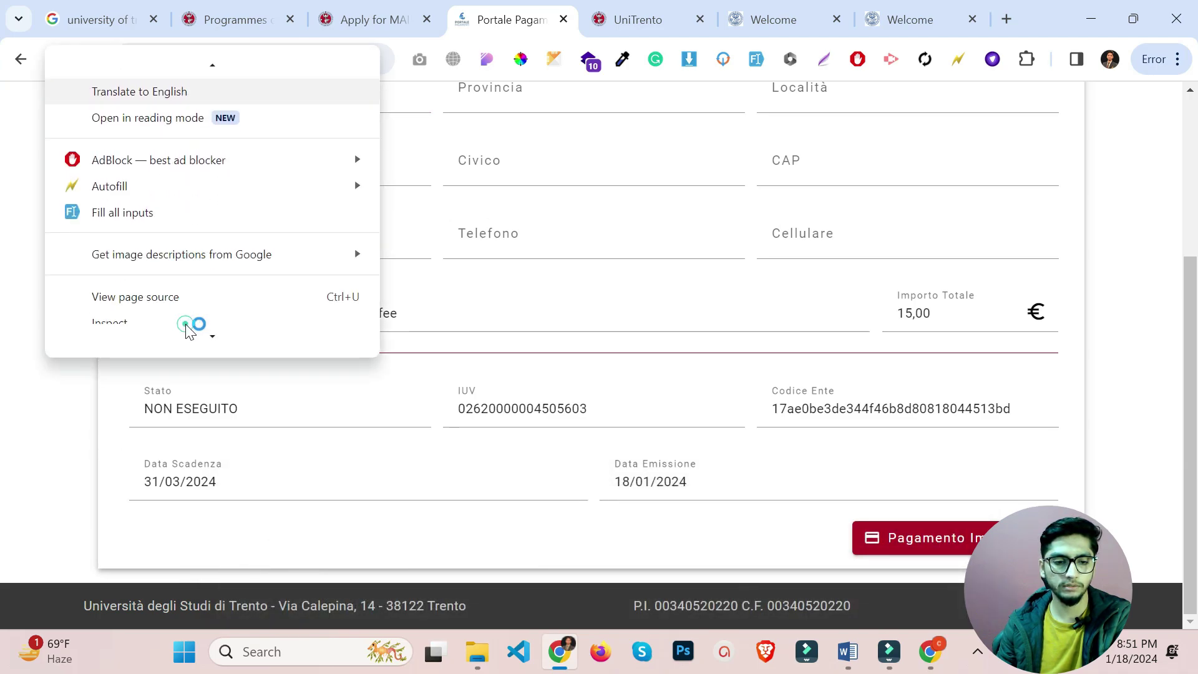
scroll(187, 331, up, 1)
click(201, 109)
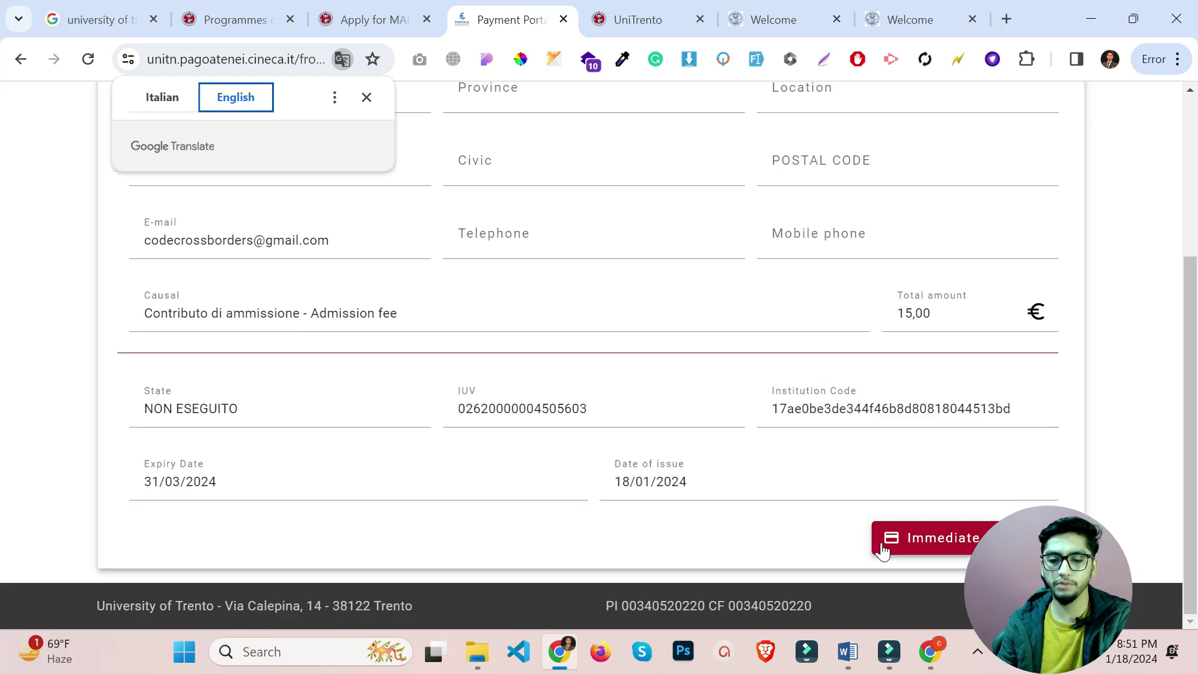
click(933, 542)
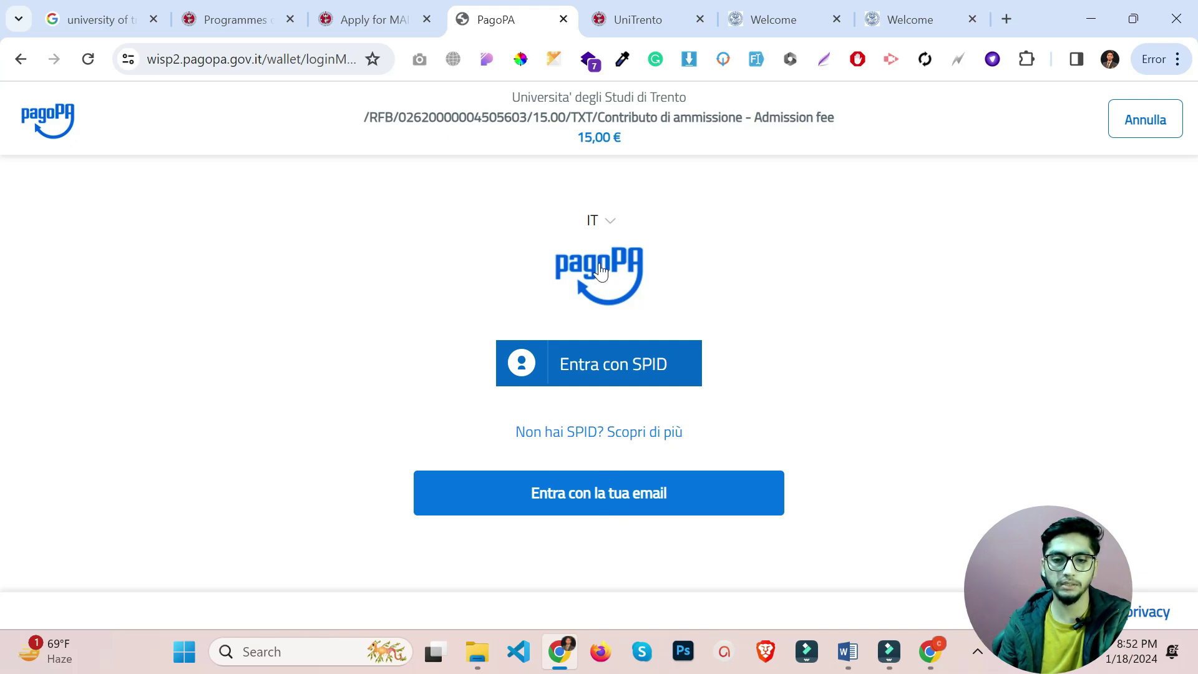
Sign in to pagoPA with the payer's saved e-mail address and continue to payment methods.
click(626, 497)
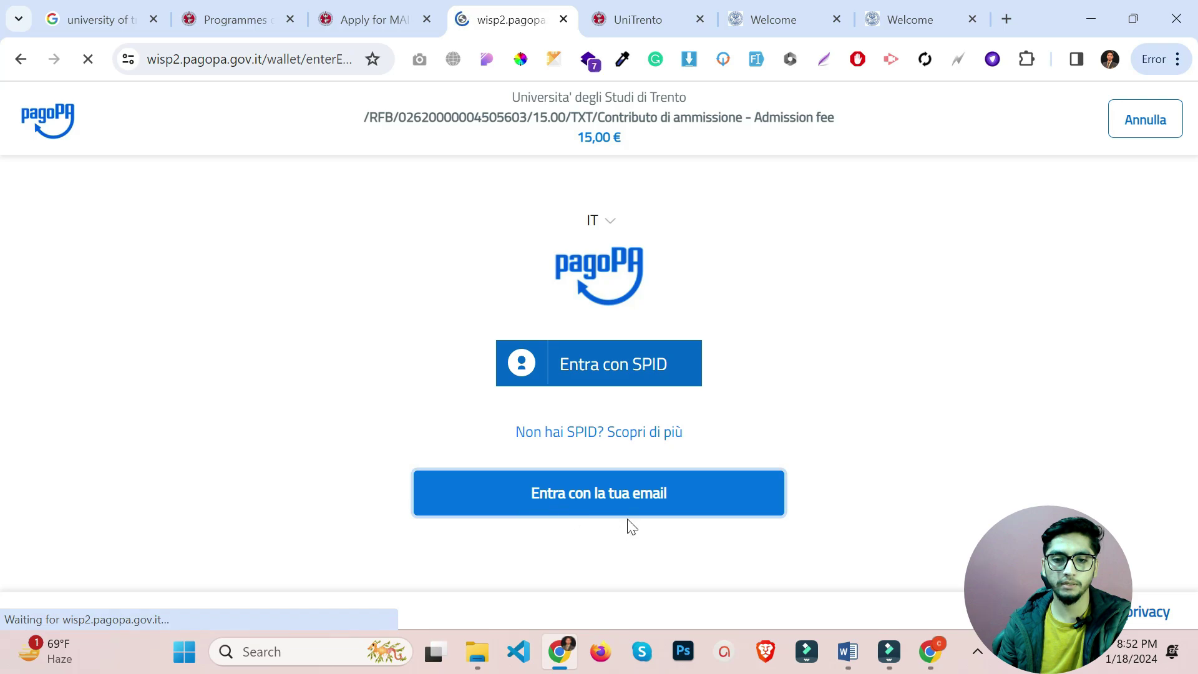
click(548, 333)
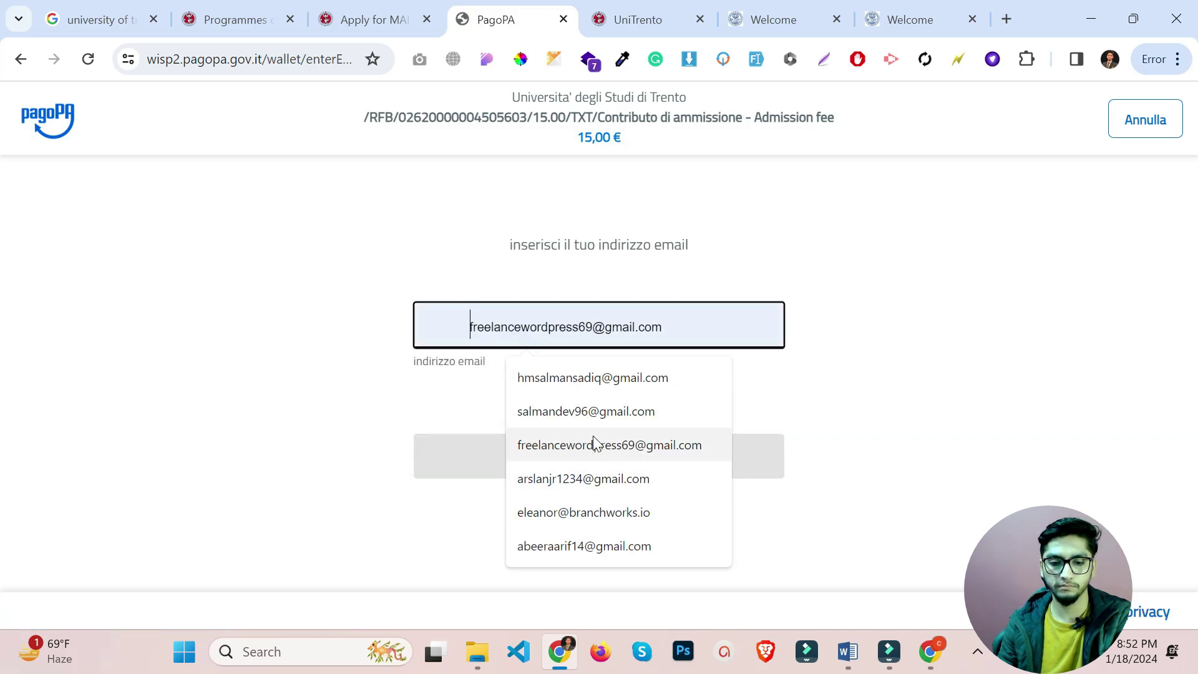
text(co)
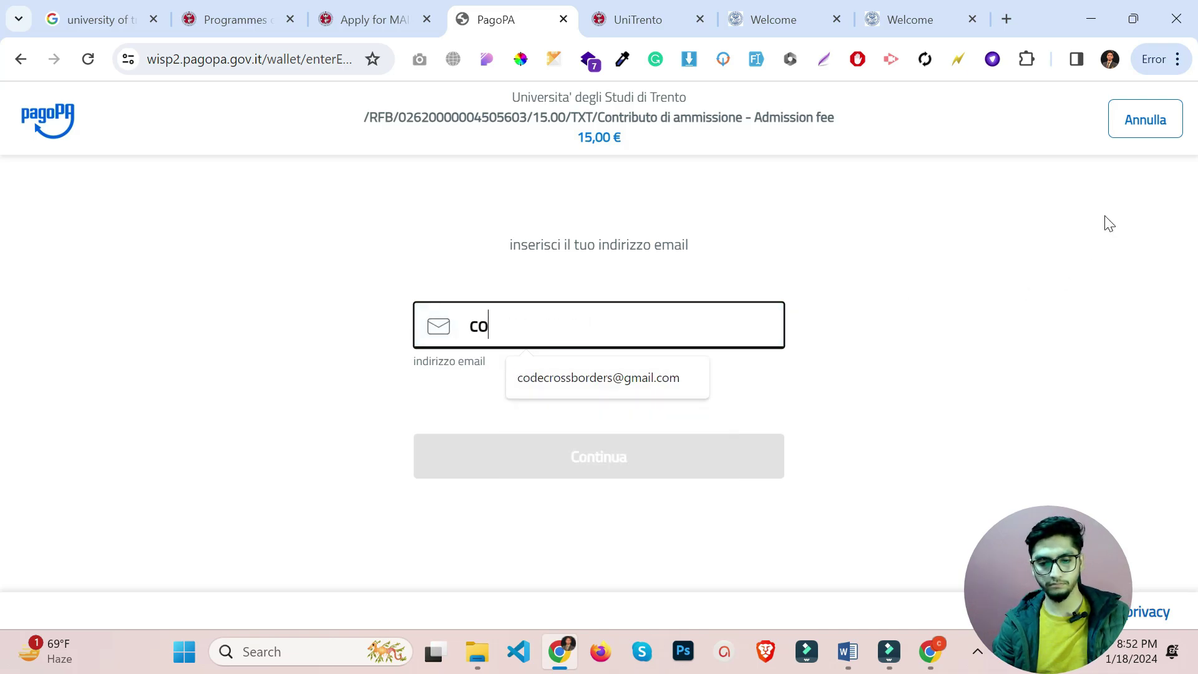
key(Down)
key(Return)
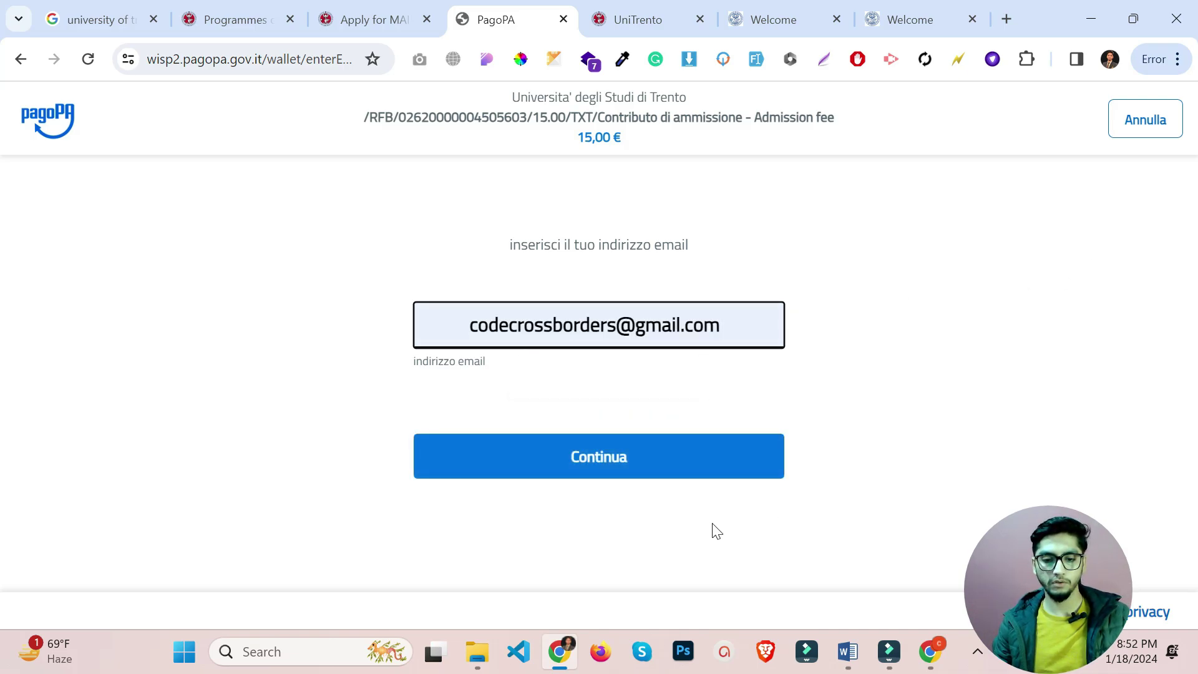
click(616, 479)
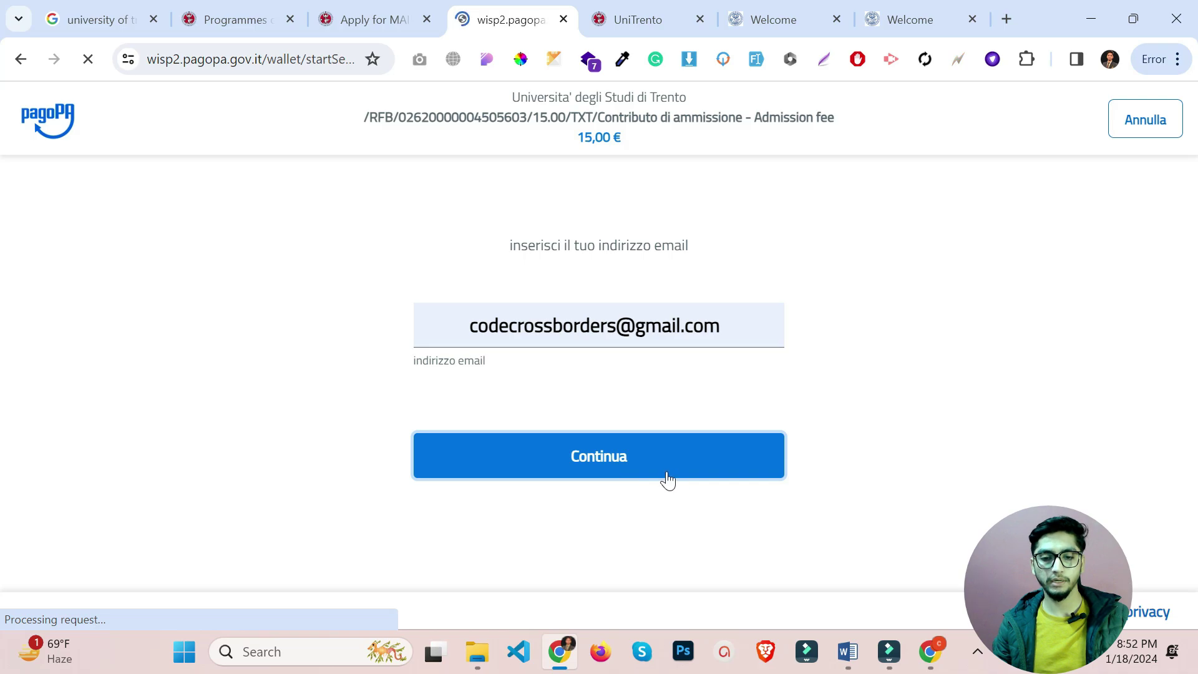
click(589, 571)
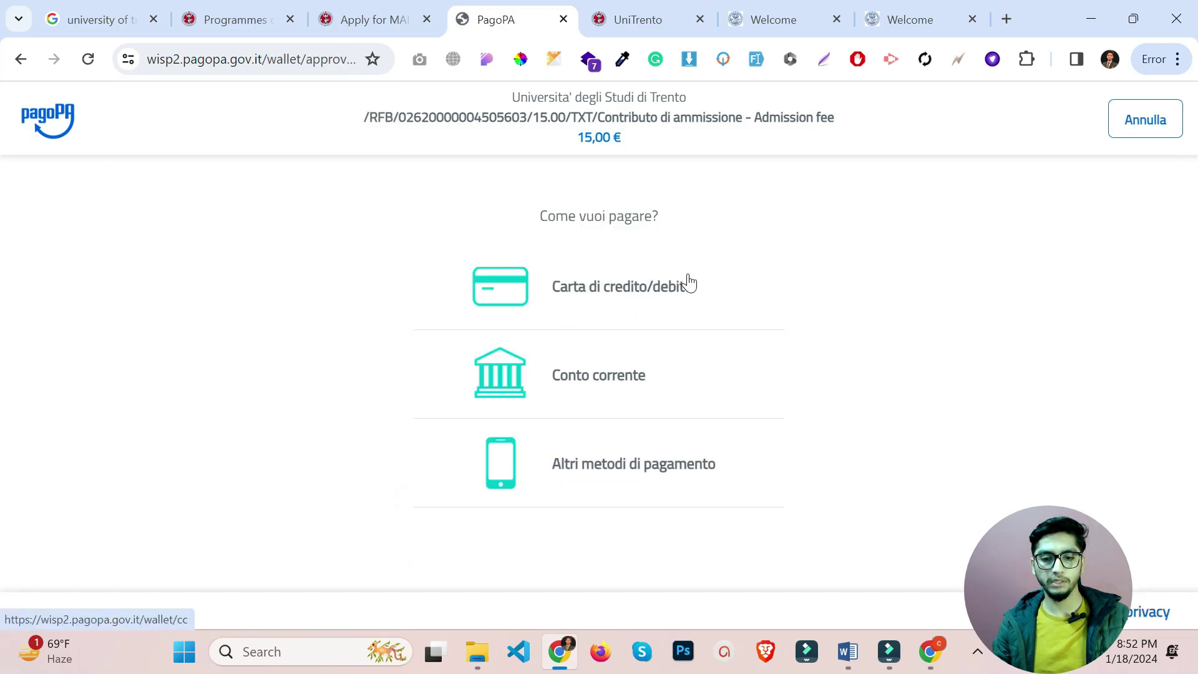
Translate the payment-method page into English and choose credit/debit card.
right_click(934, 238)
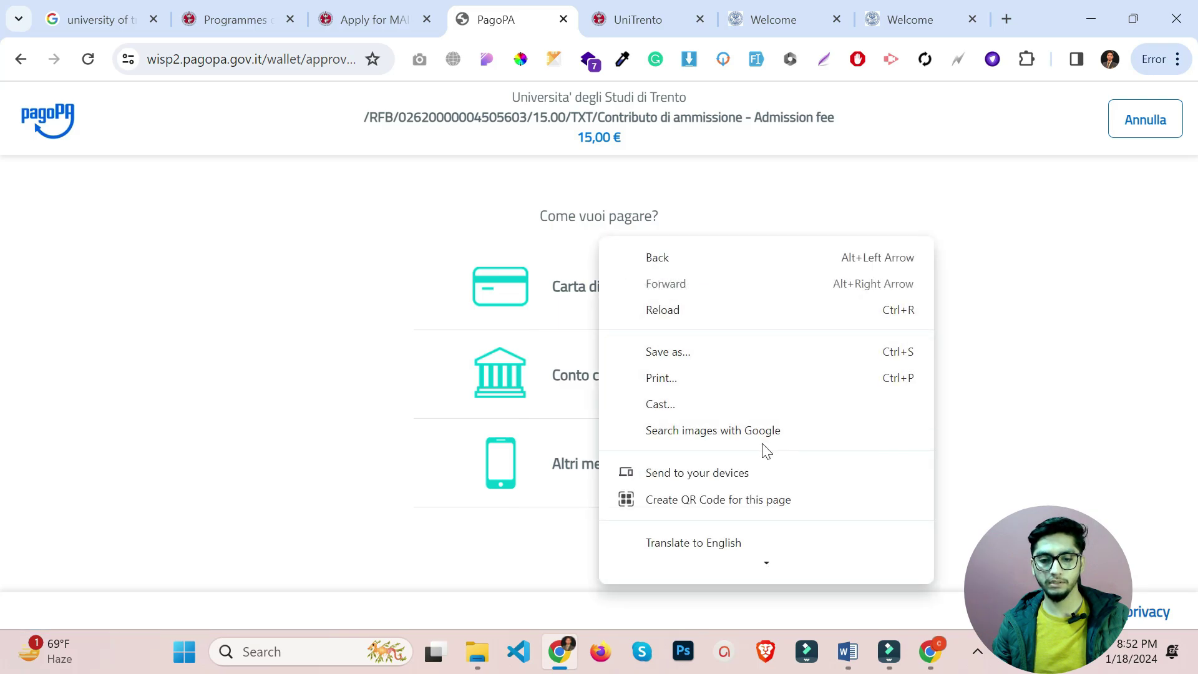
scroll(726, 521, down, 2)
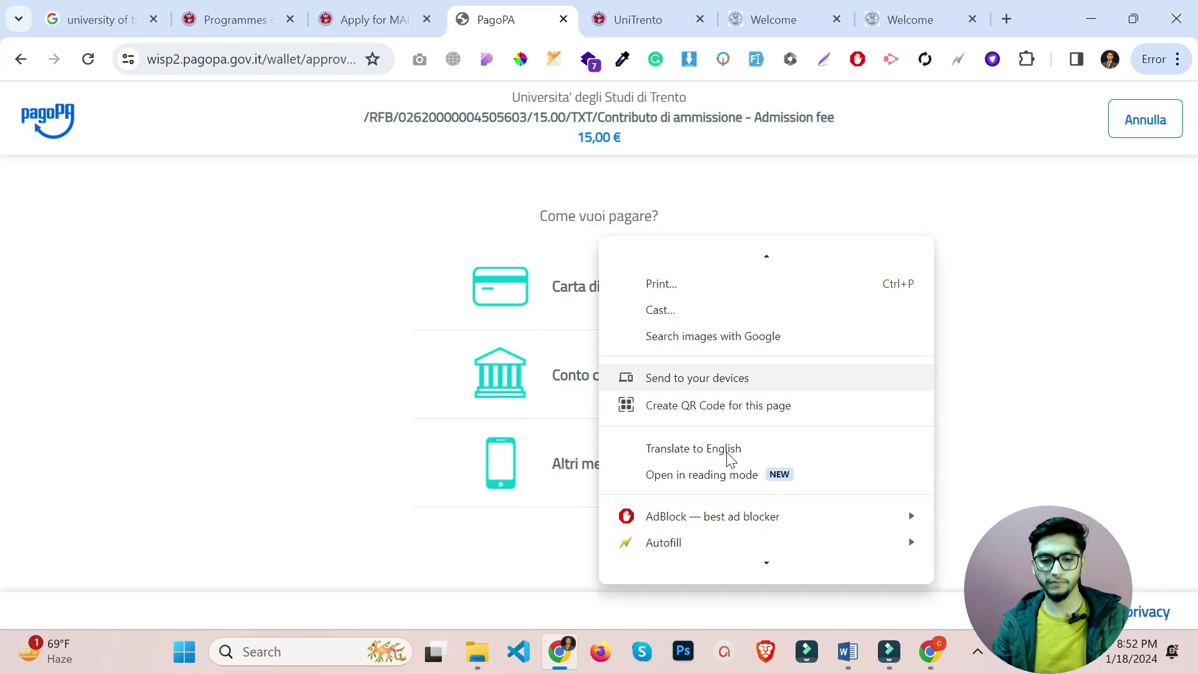
click(724, 457)
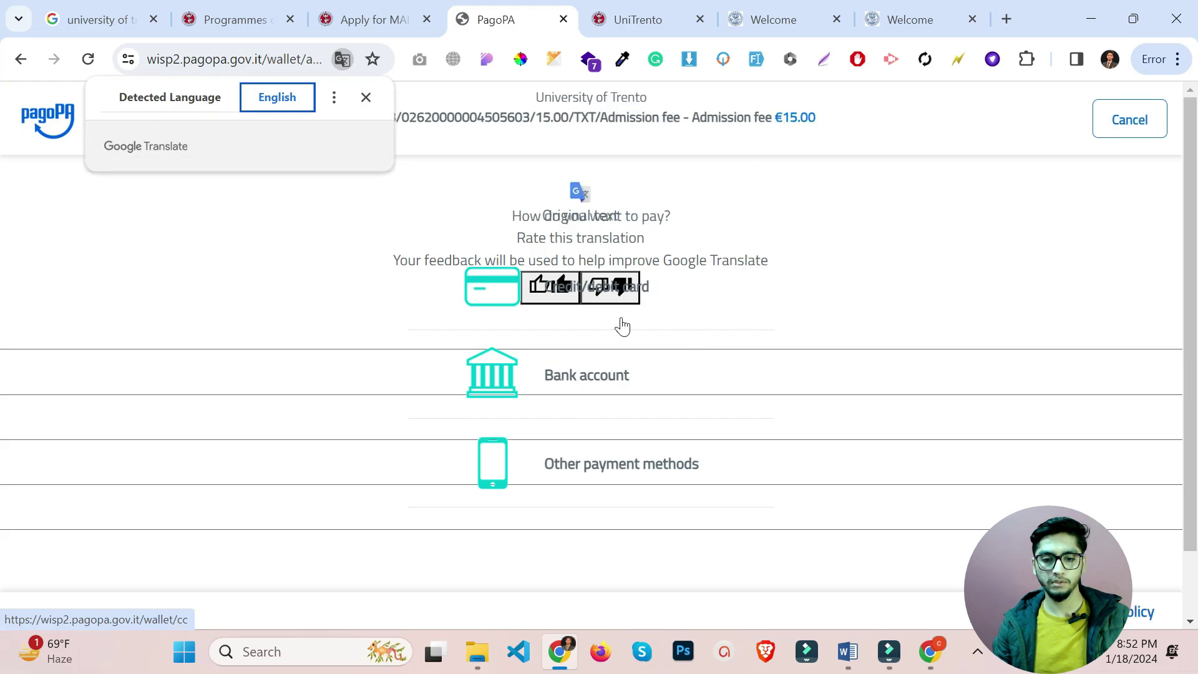
click(367, 98)
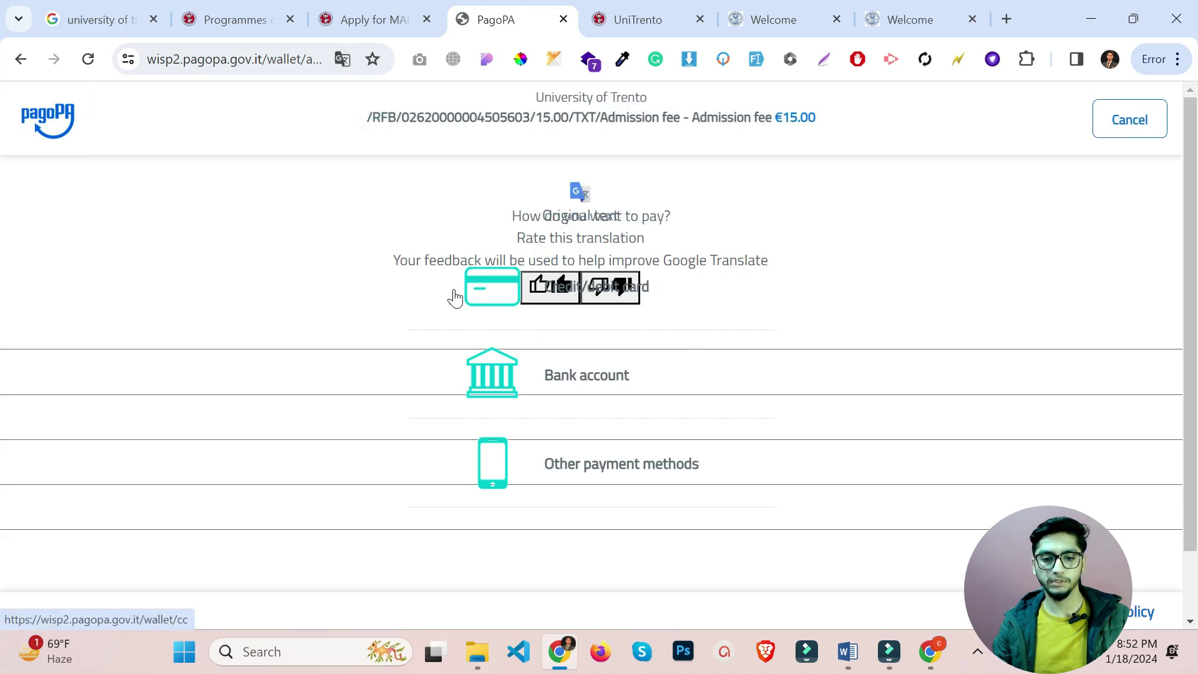
click(678, 294)
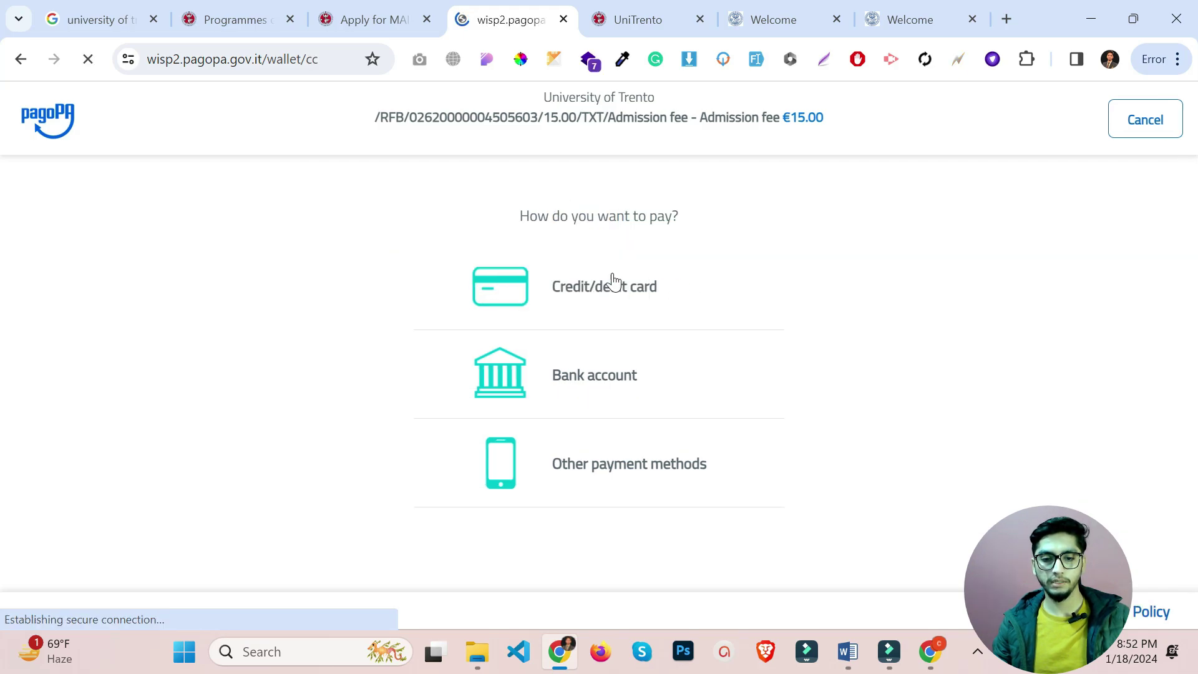
Translate the €15.00 card payment form into English, then switch back to the Apply for MAIN tab.
scroll(569, 442, down, 2)
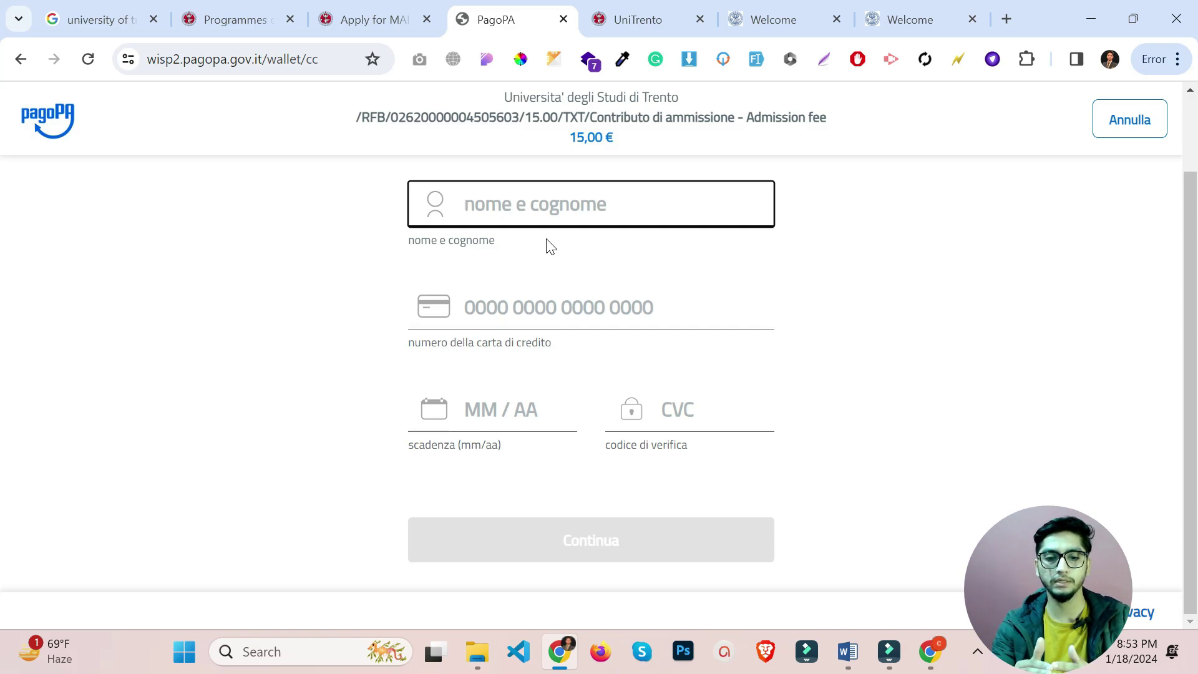
scroll(549, 247, up, 2)
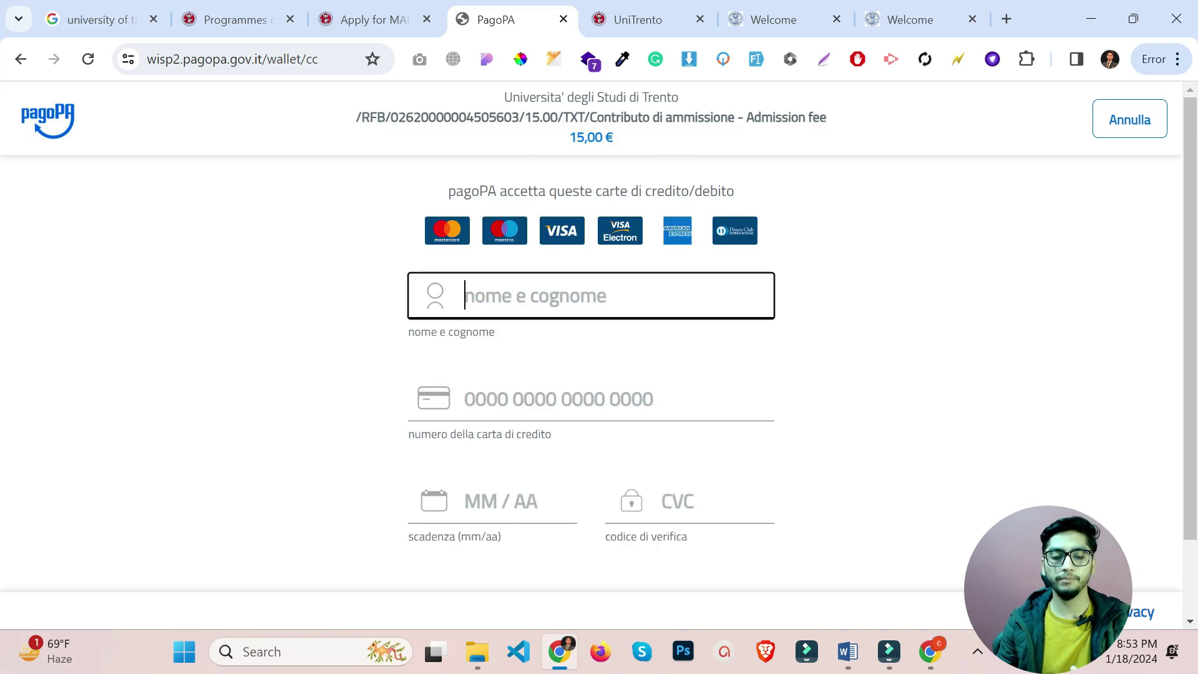
right_click(945, 299)
scroll(700, 462, down, 1)
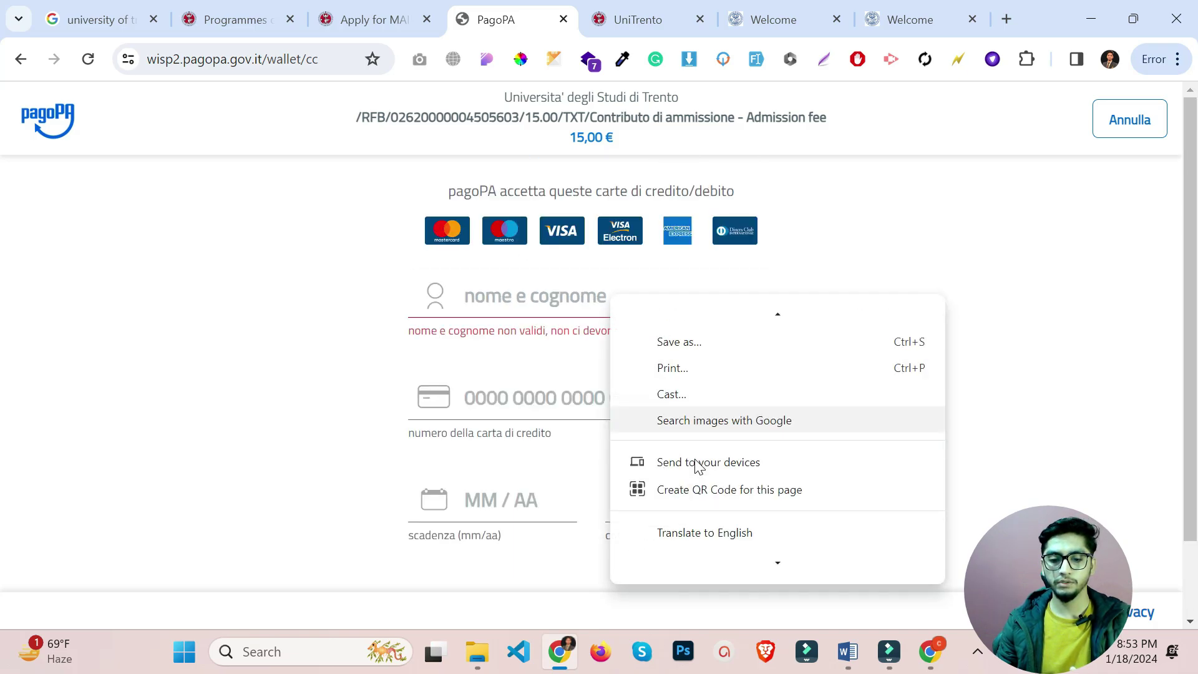
click(770, 534)
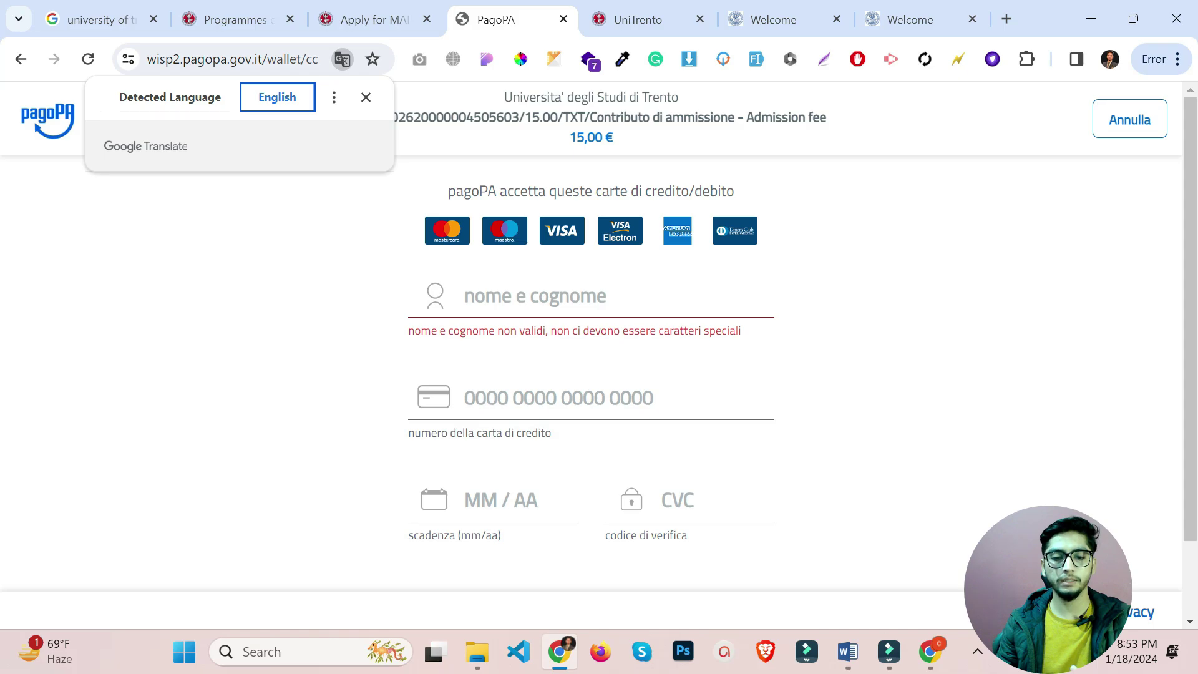
scroll(591, 374, down, 2)
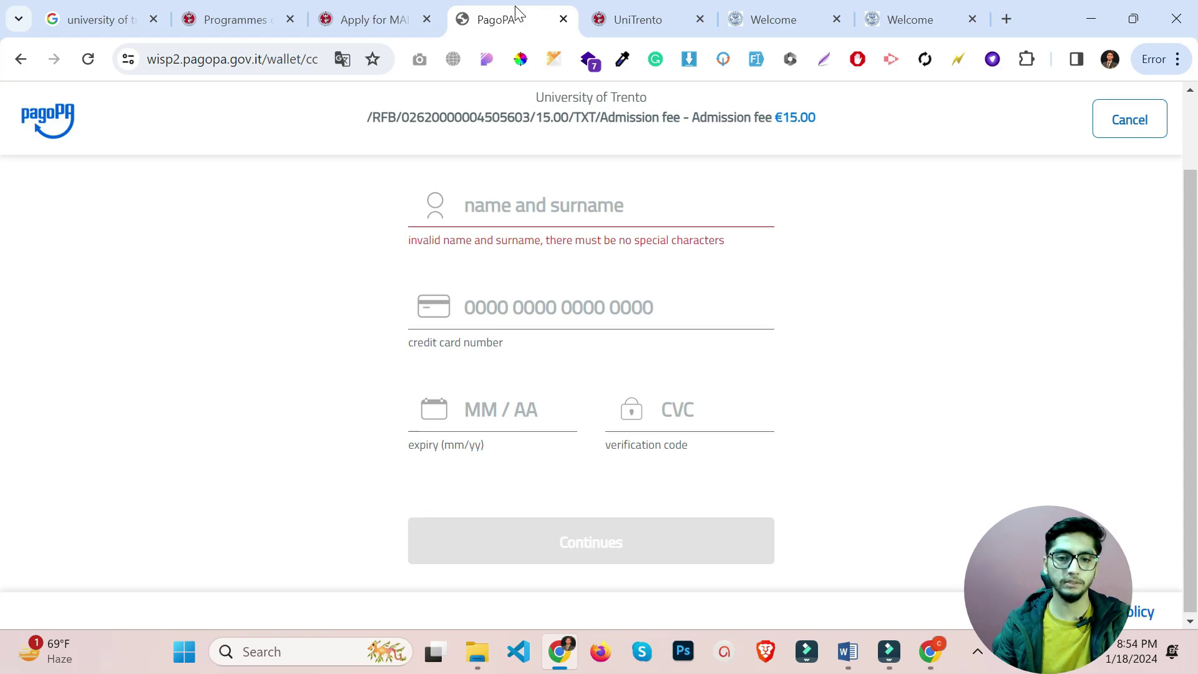
click(369, 18)
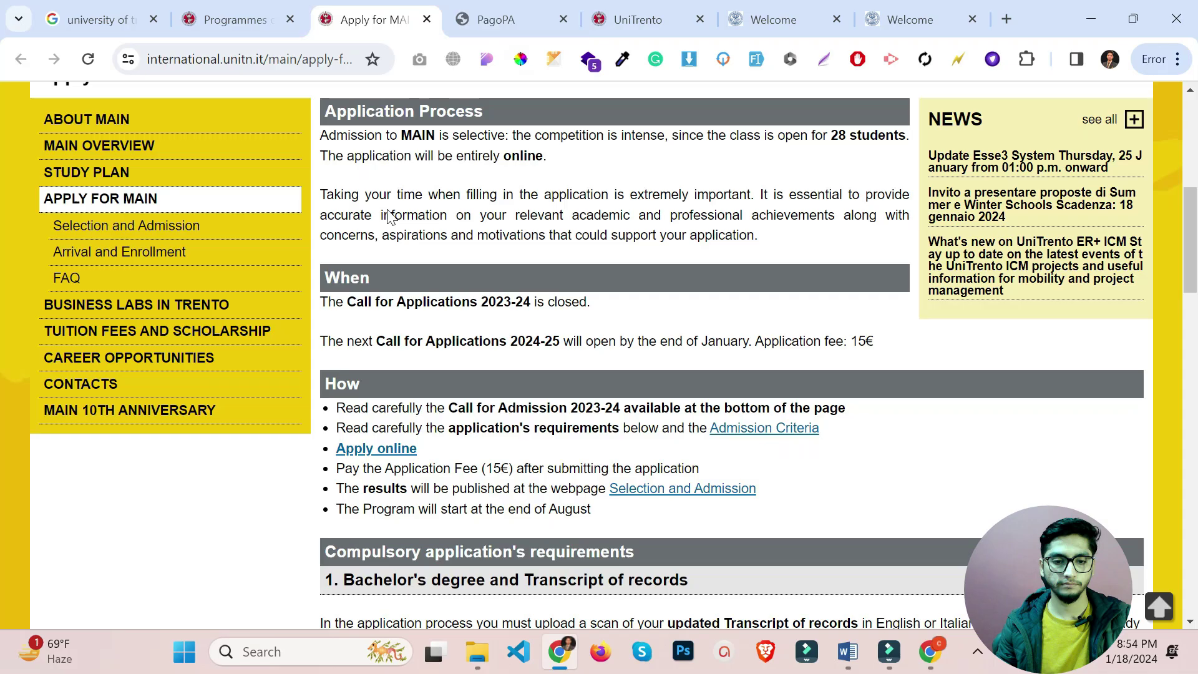
Enter the Master in Artificial Intelligence Systems from Apply online and resume the existing application.
click(390, 449)
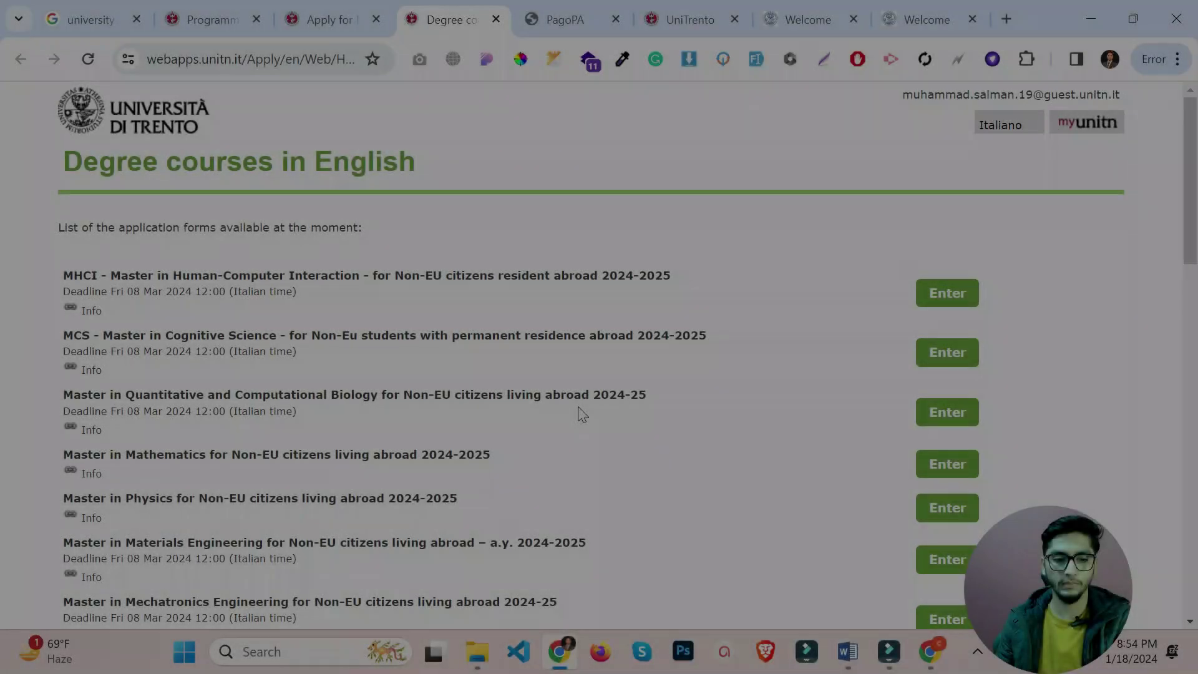
scroll(367, 371, down, 3)
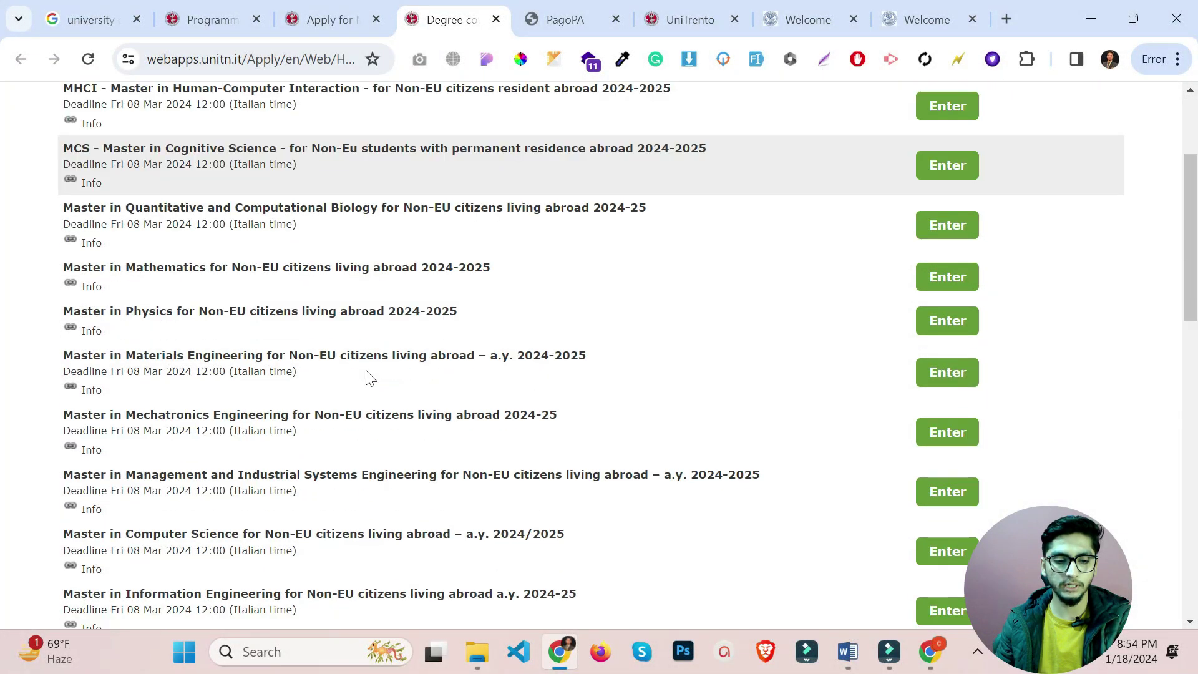
scroll(365, 370, down, 1)
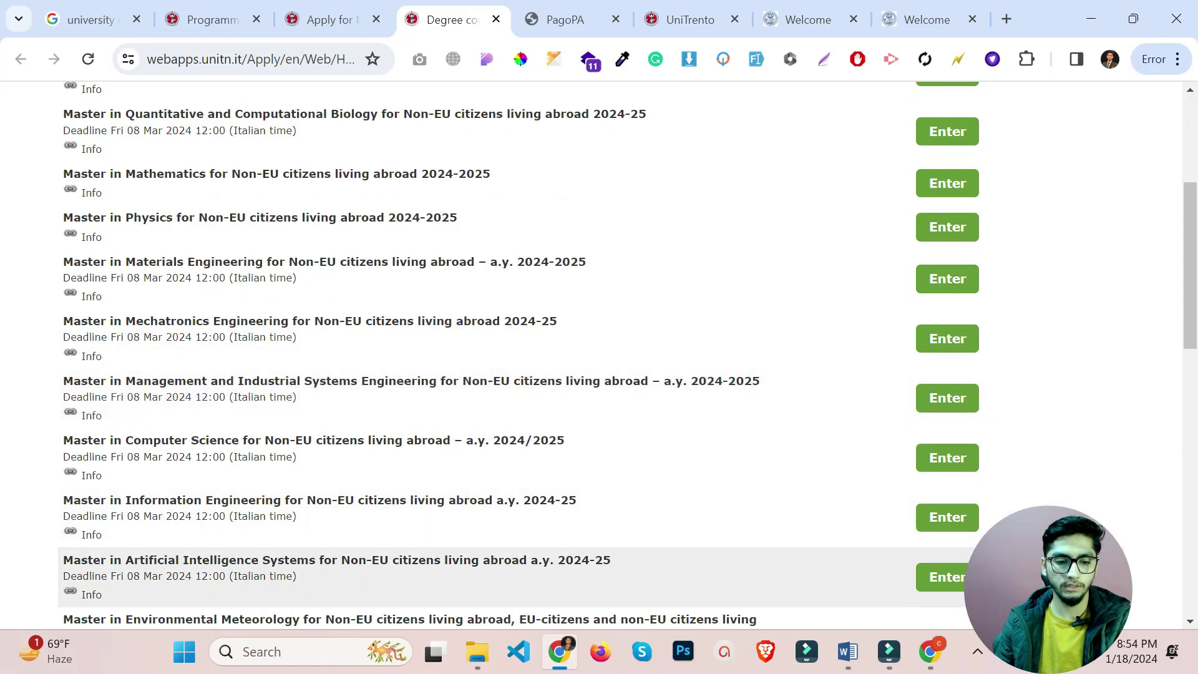
click(959, 583)
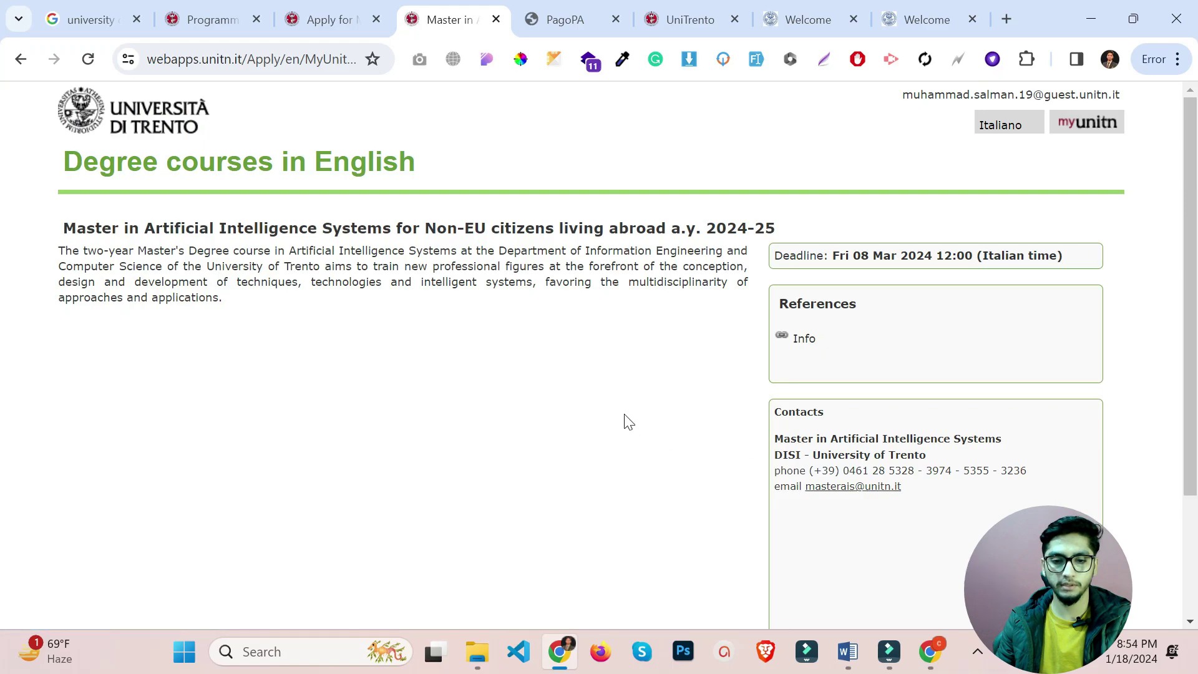
scroll(561, 404, down, 3)
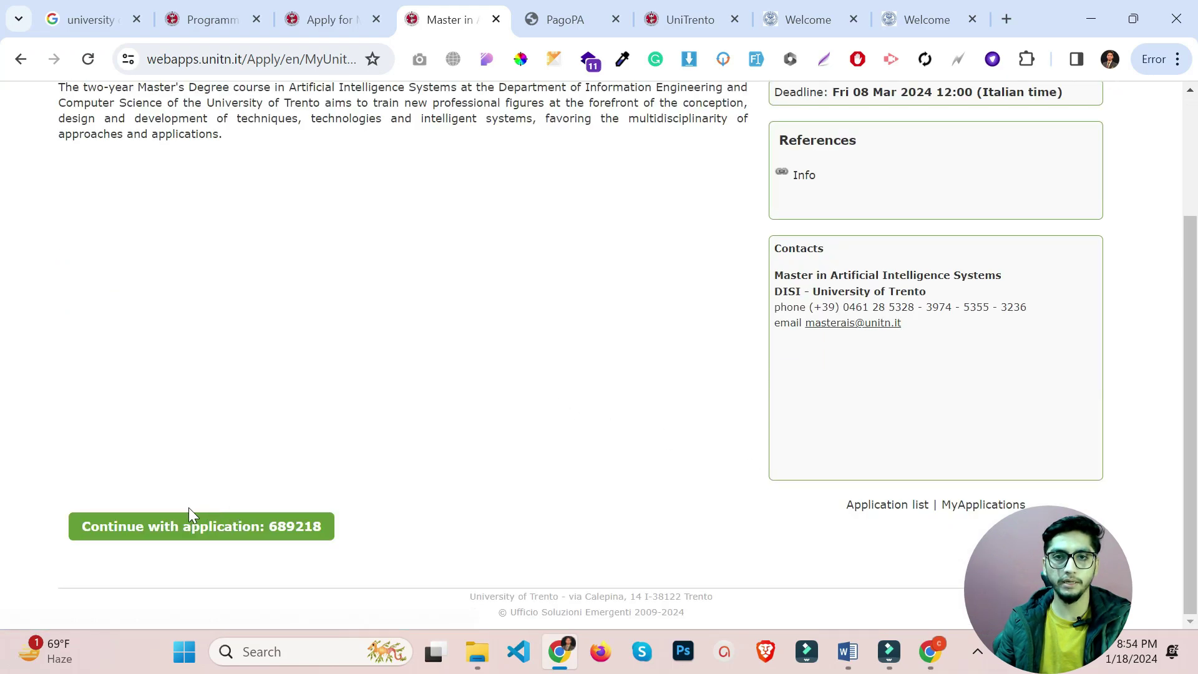
click(132, 520)
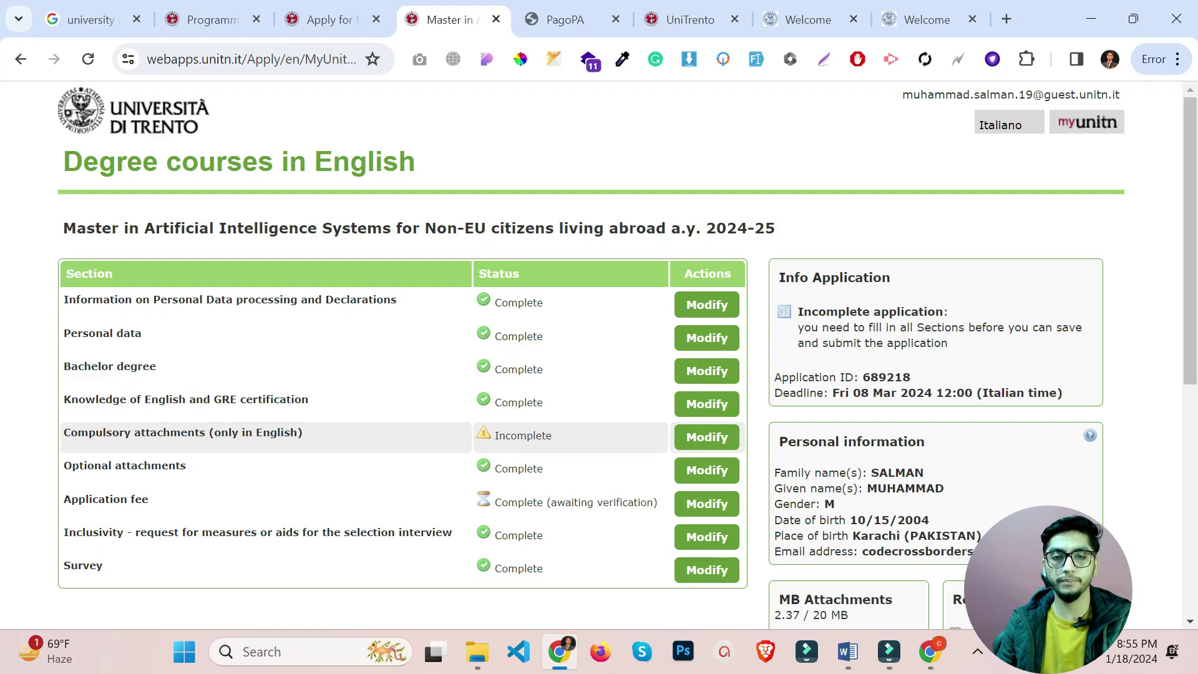
scroll(500, 453, down, 3)
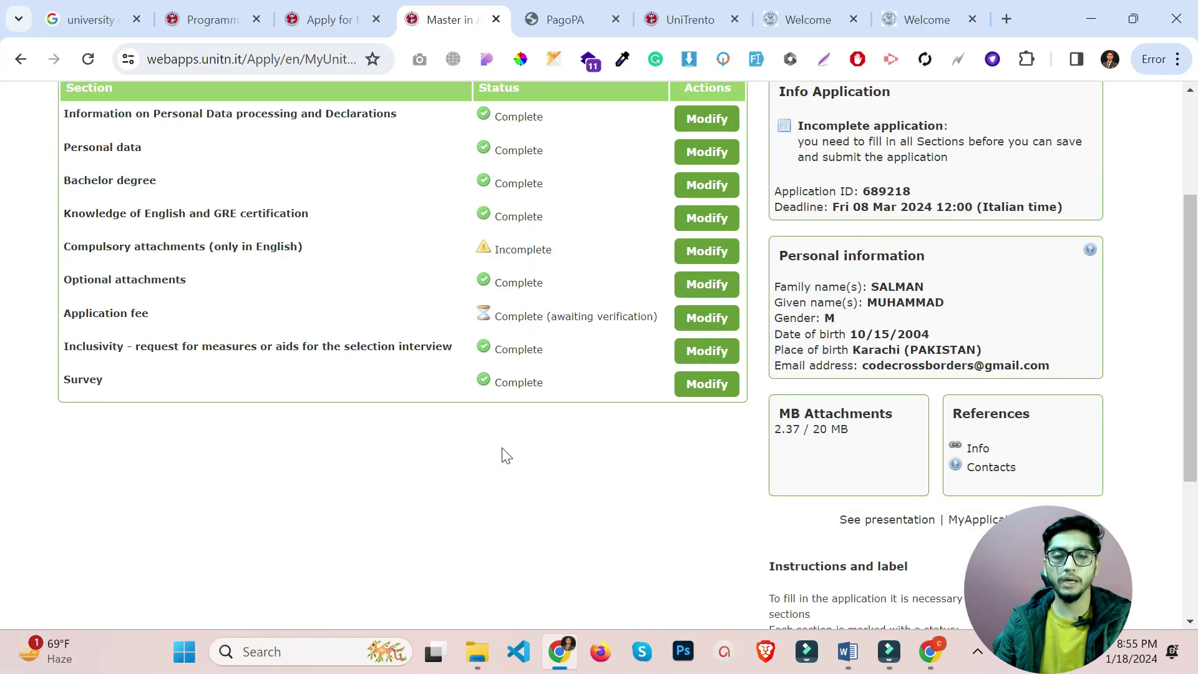
scroll(501, 449, up, 2)
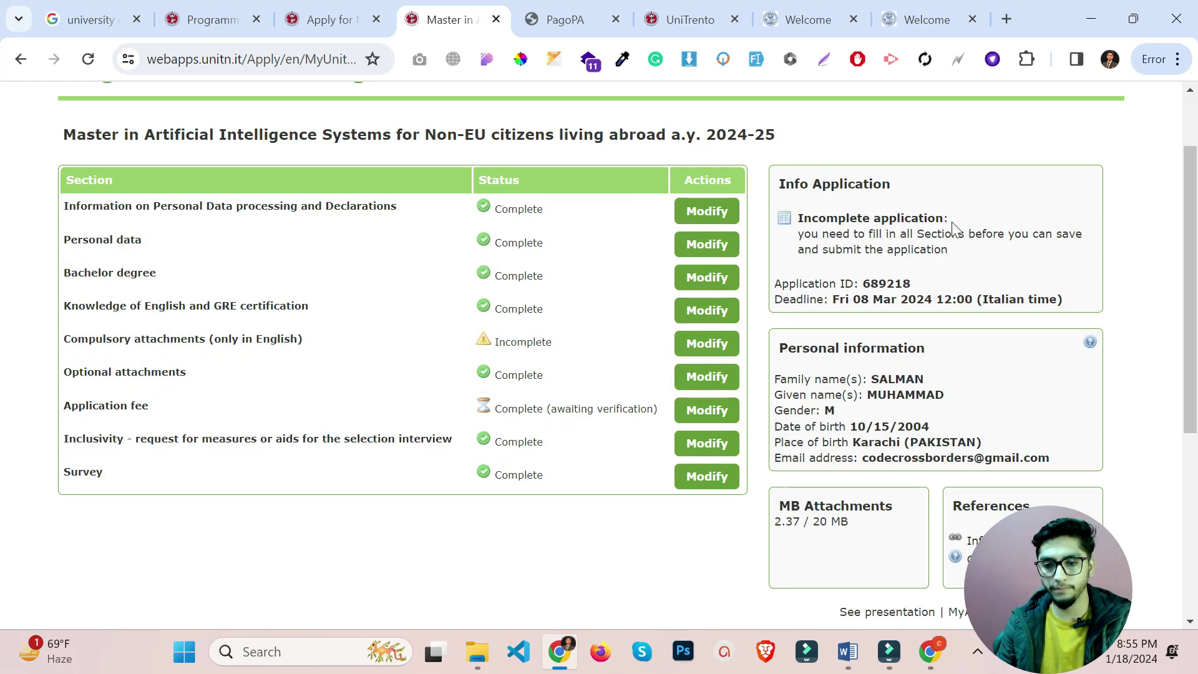
drag(916, 209, 809, 207)
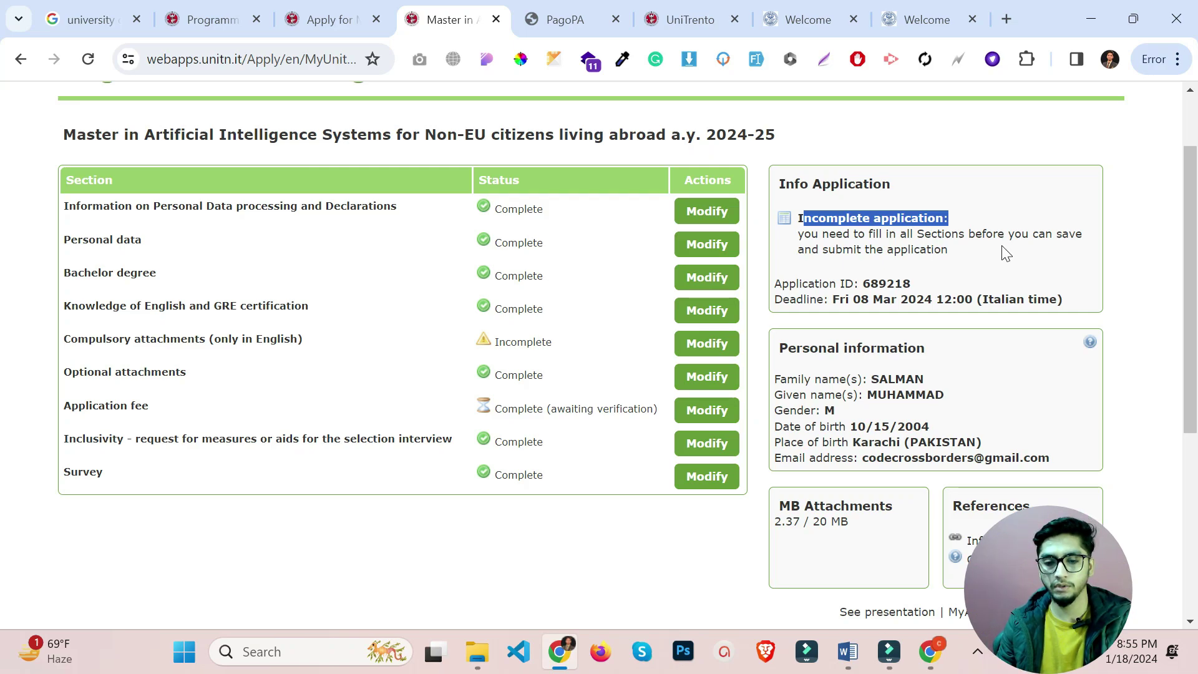
drag(804, 234, 958, 233)
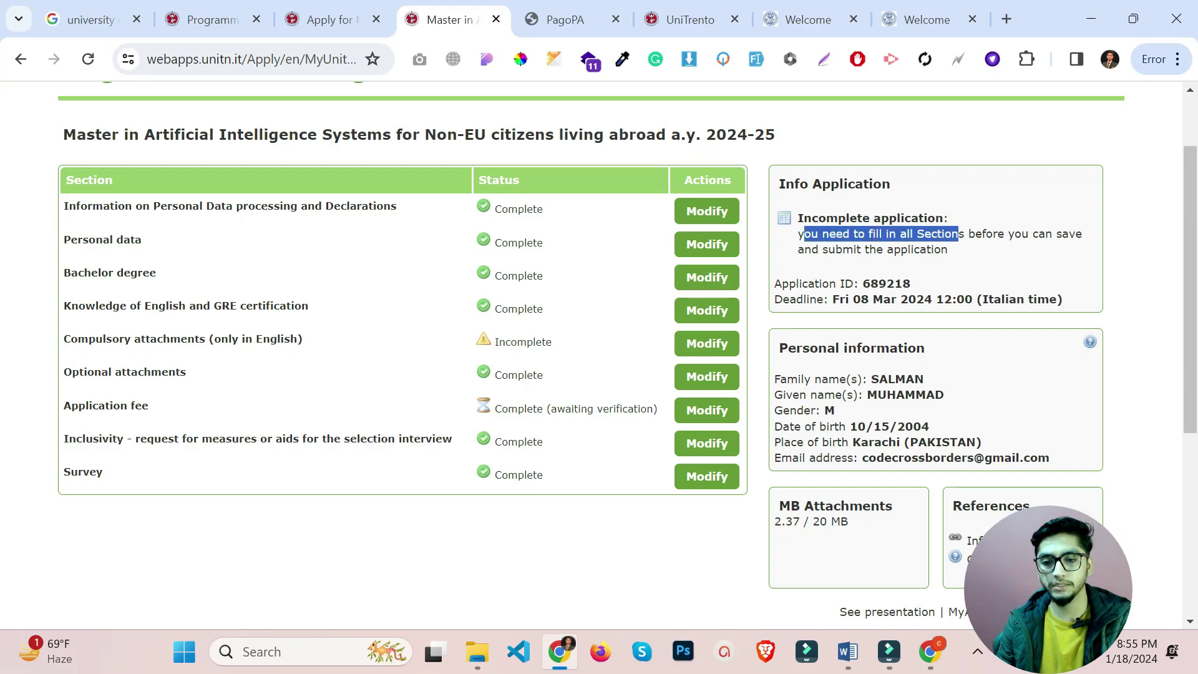